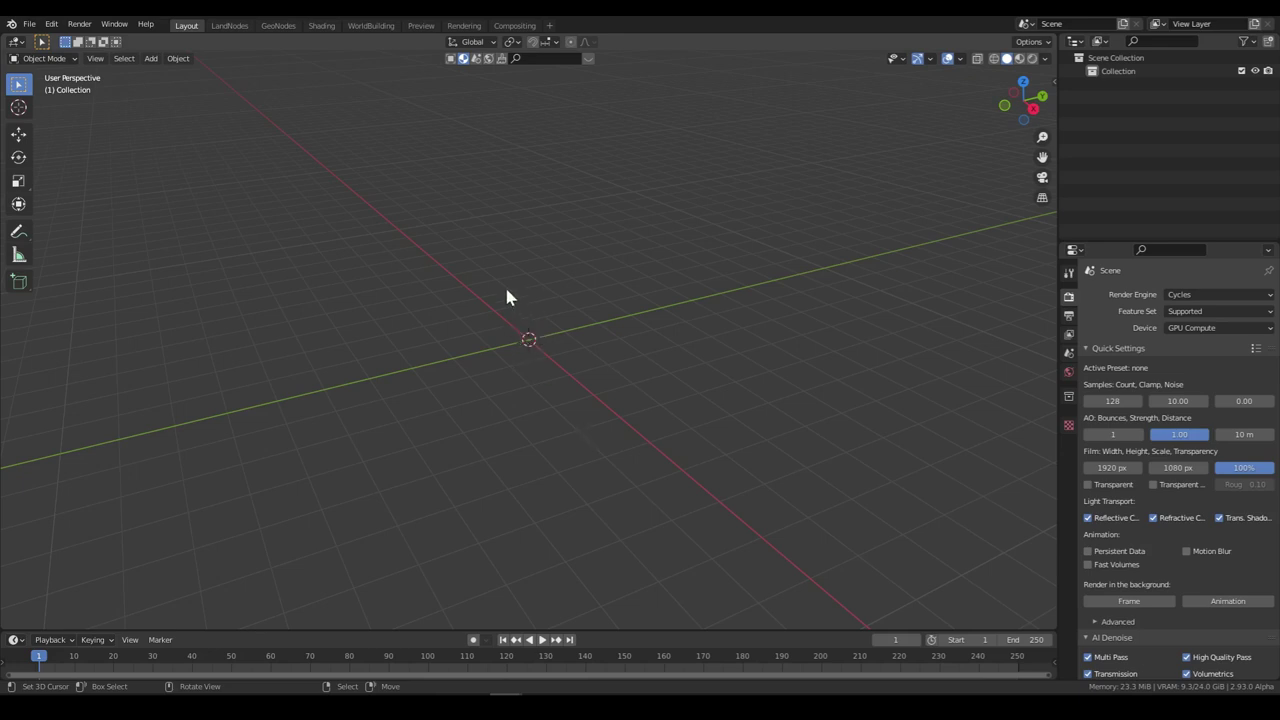
# Step: Add a torus with 85 major and 28 minor segments and a thicker ~0.58 m tube
pyautogui.hotkey('shift', 'a')
pyautogui.moveTo(490, 295)
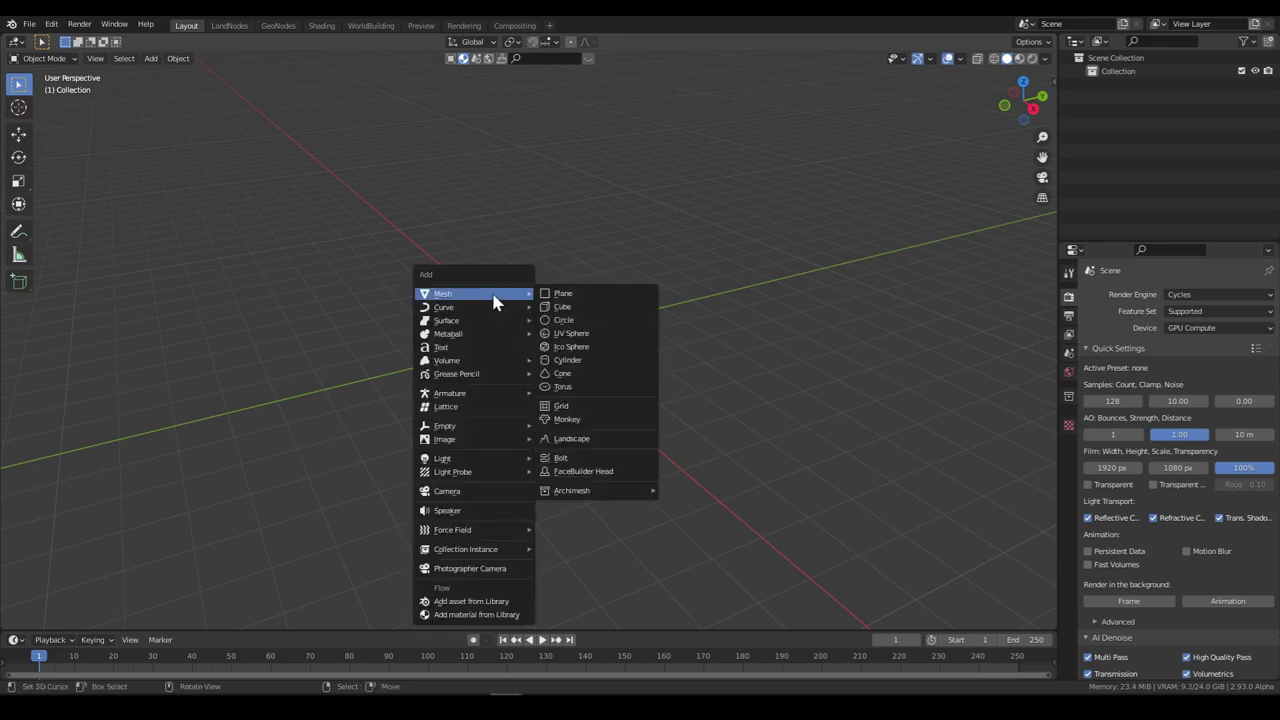
pyautogui.click(583, 388)
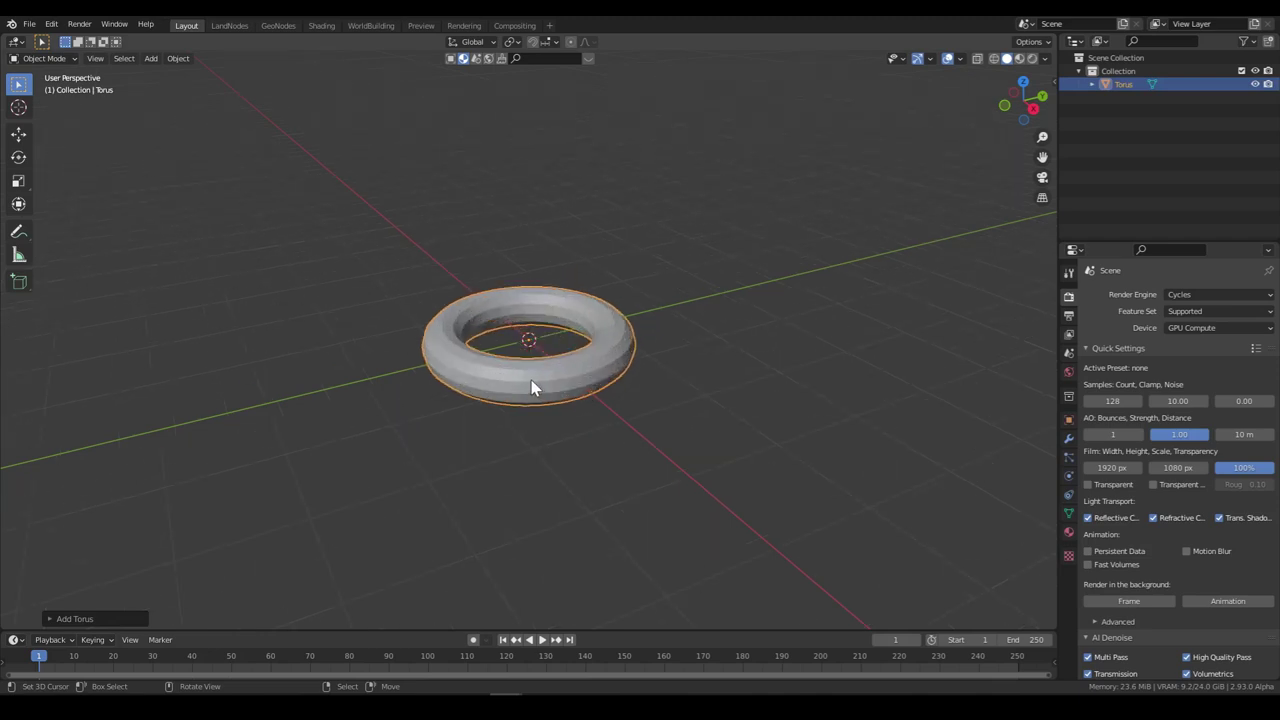
pyautogui.click(62, 620)
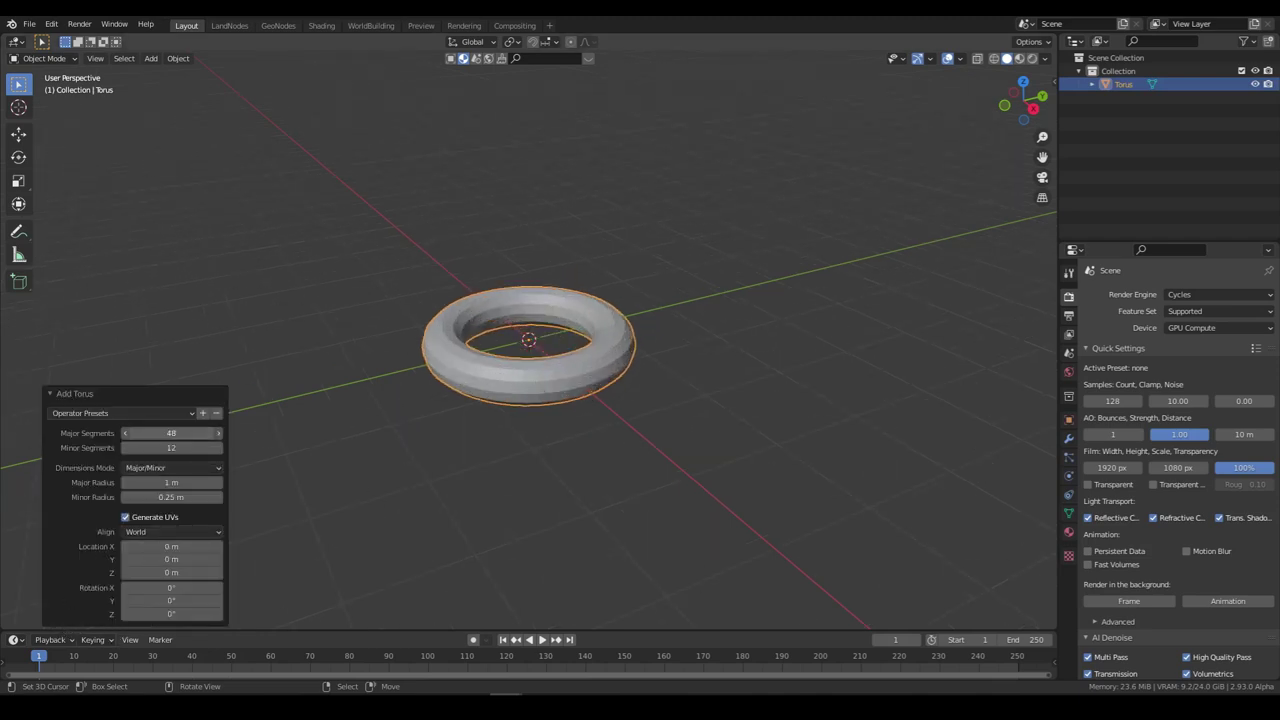
pyautogui.moveTo(171, 433)
pyautogui.mouseDown()
pyautogui.moveTo(163, 443)
pyautogui.moveTo(190, 447)
pyautogui.mouseUp()
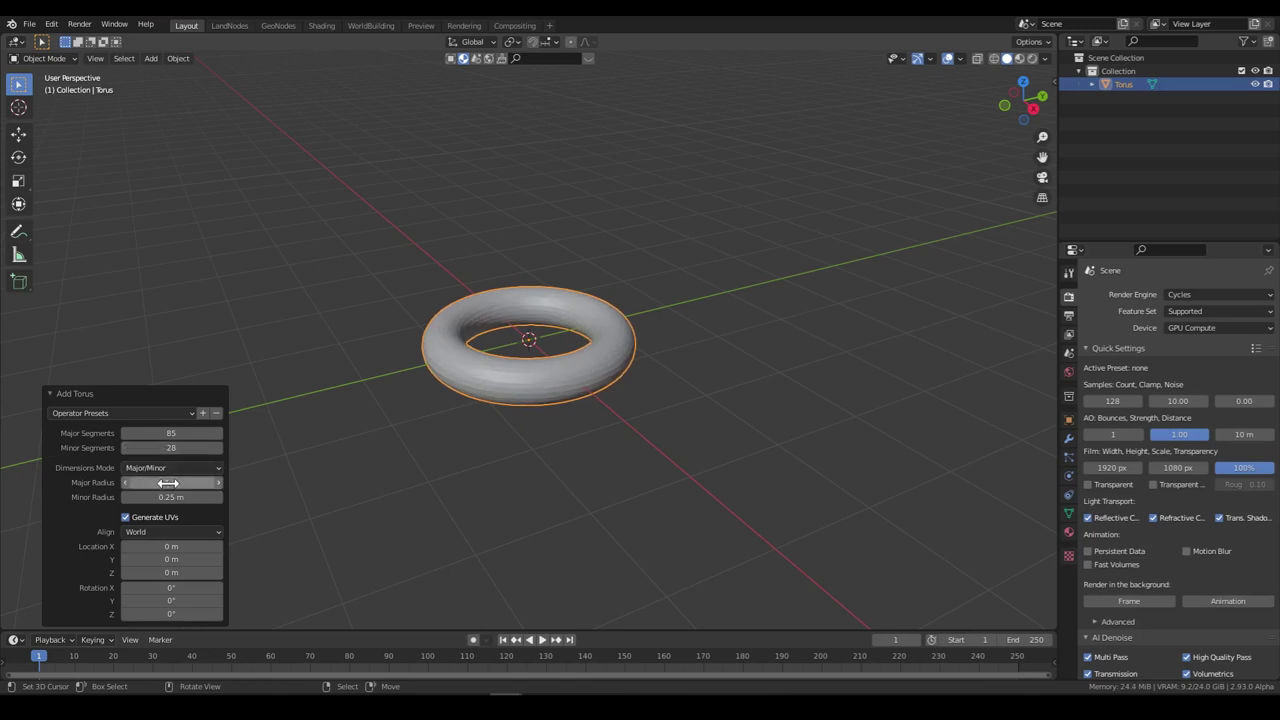
pyautogui.moveTo(170, 496); pyautogui.dragTo(199, 496)
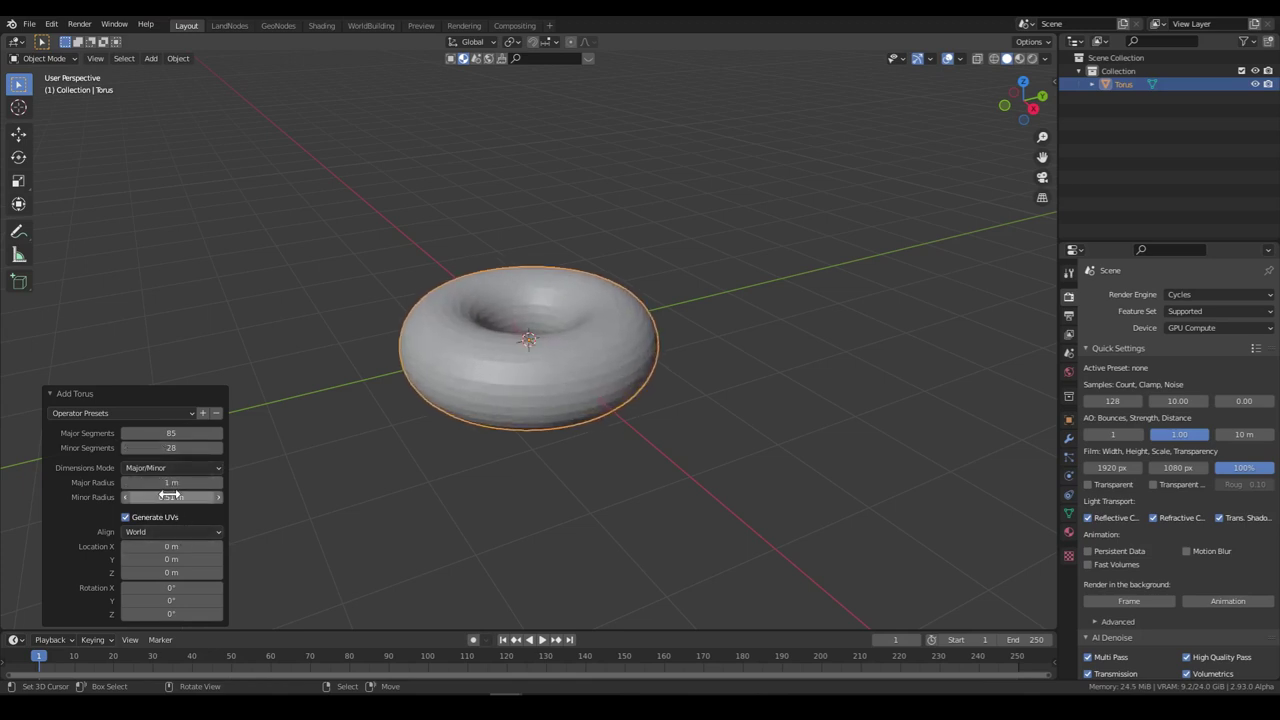
pyautogui.moveTo(628, 370); pyautogui.dragTo(595, 435, button='middle')
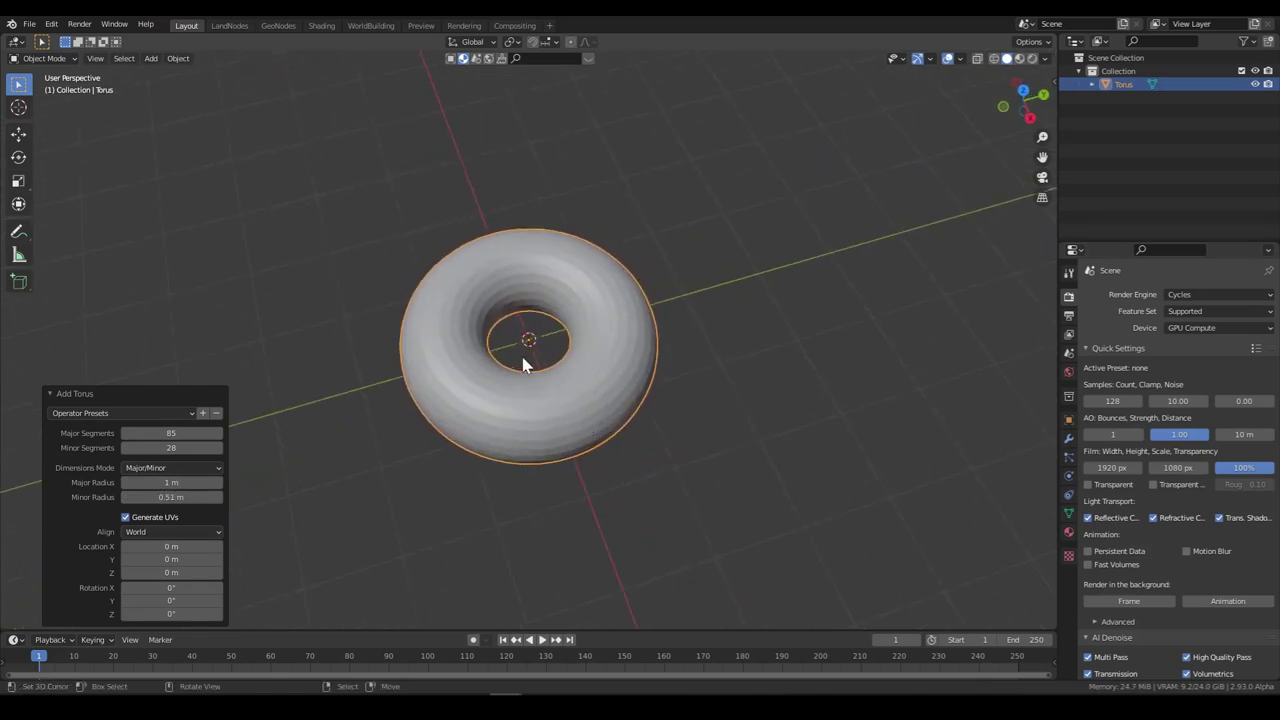
pyautogui.moveTo(190, 497)
pyautogui.mouseDown()
pyautogui.moveTo(208, 497)
pyautogui.moveTo(185, 482)
pyautogui.mouseUp()
# Step: Apply Shade Smooth to the torus
pyautogui.moveTo(615, 405); pyautogui.dragTo(738, 358, button='middle')
pyautogui.rightClick(622, 320)
pyautogui.click(622, 318)
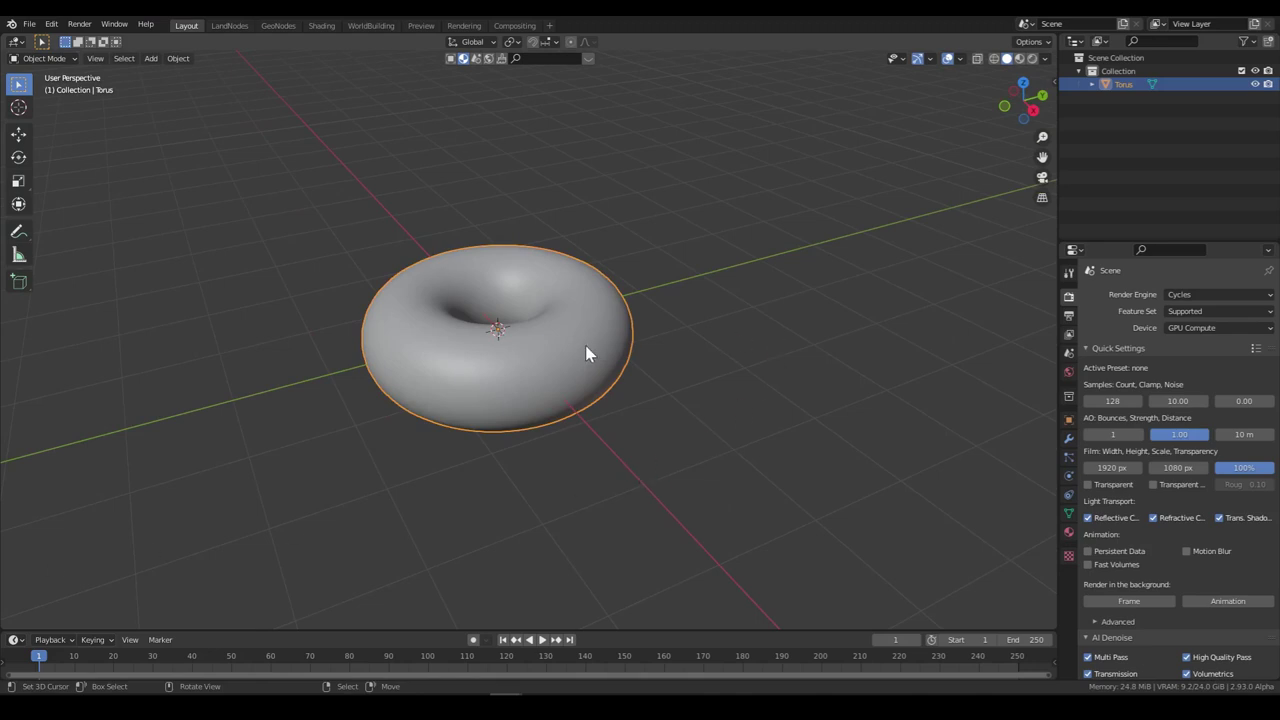
# Step: Show the modifier properties and briefly test-move a torus vertex in Edit Mode, cancelling it
pyautogui.click(1068, 438)
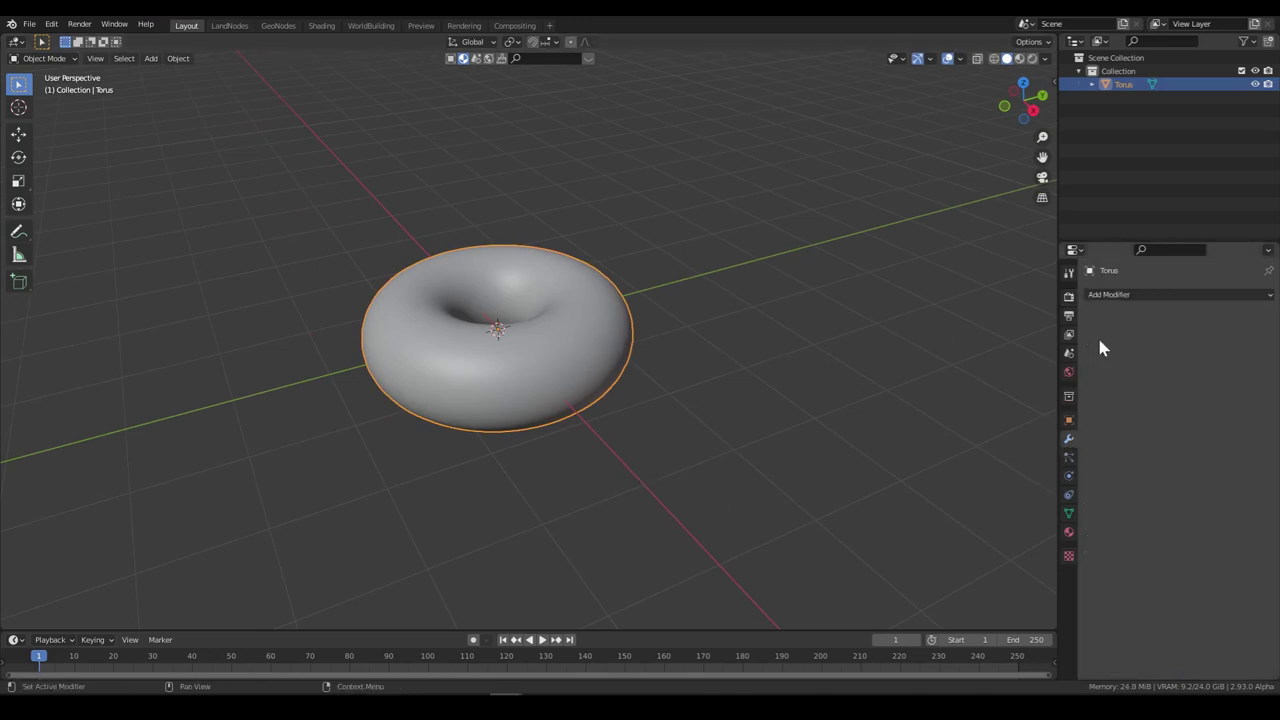
pyautogui.press('Tab')
pyautogui.moveTo(600, 323); pyautogui.dragTo(623, 357, button='middle')
pyautogui.click(580, 318)
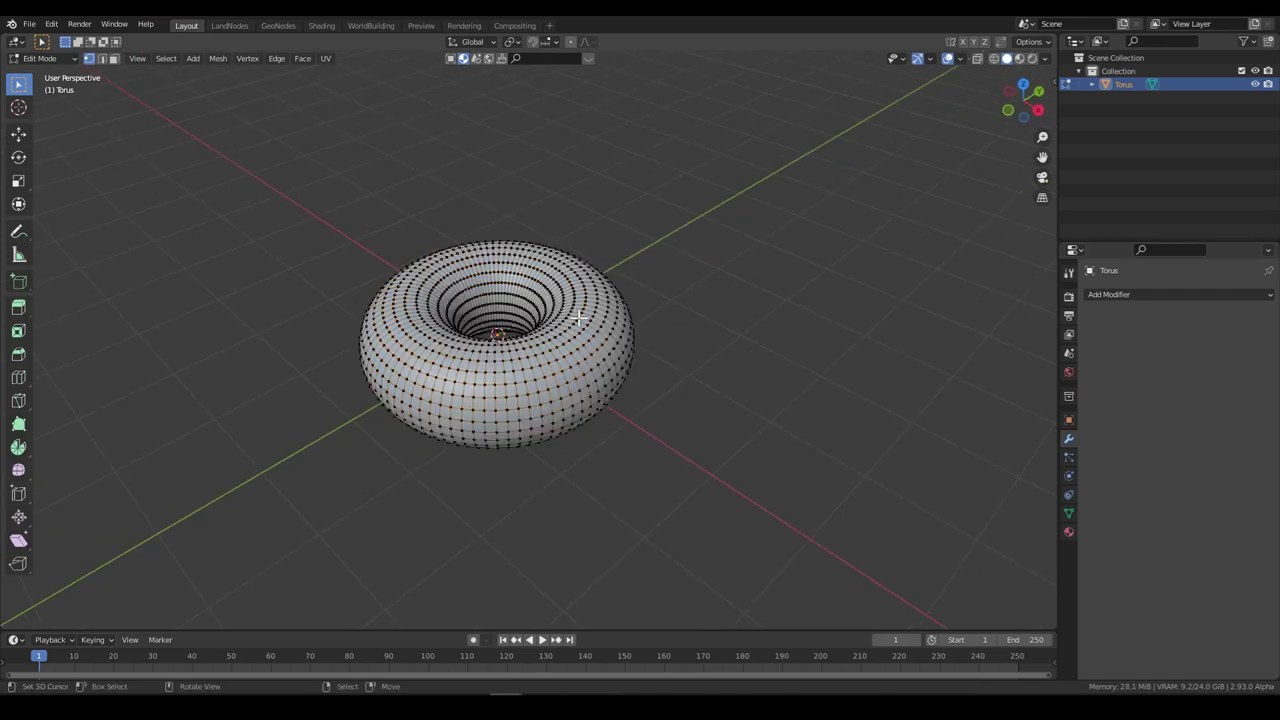
pyautogui.moveTo(580, 318); pyautogui.dragTo(309, 417)
pyautogui.rightClick(309, 417)
pyautogui.press('Tab')
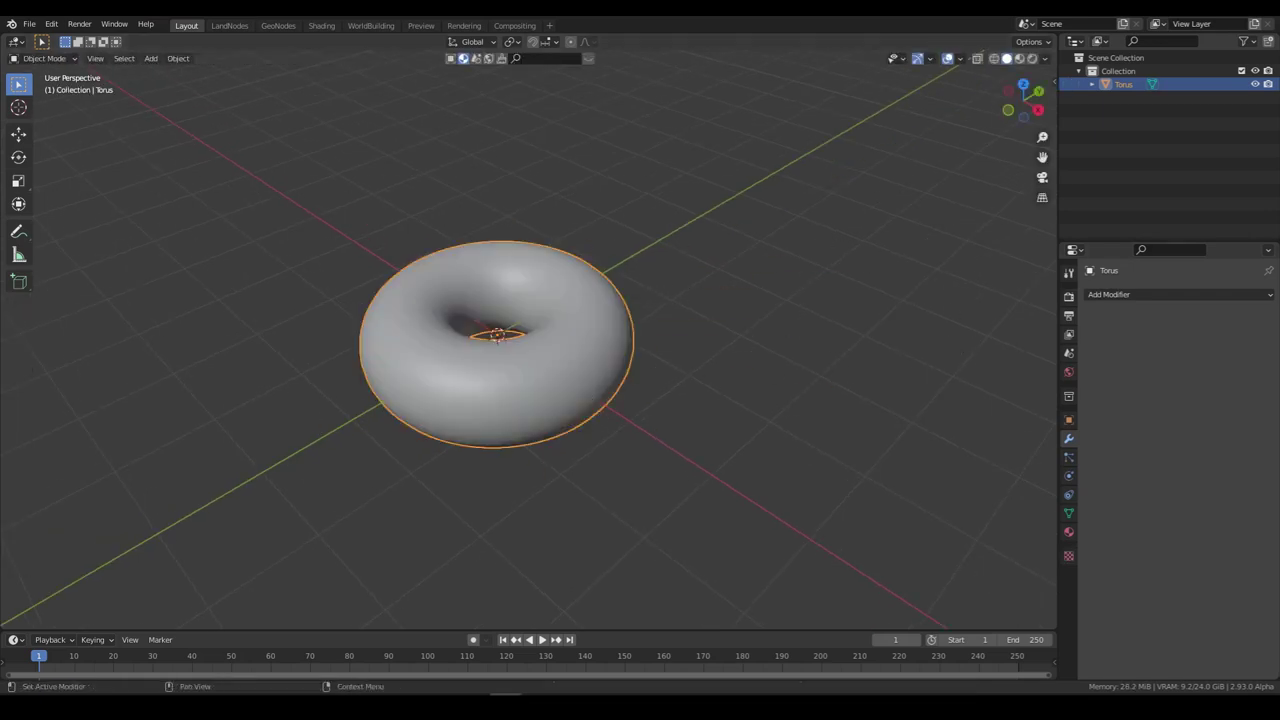
# Step: Add a Displace modifier to the torus with a new texture
pyautogui.click(1117, 294)
pyautogui.click(1110, 376)
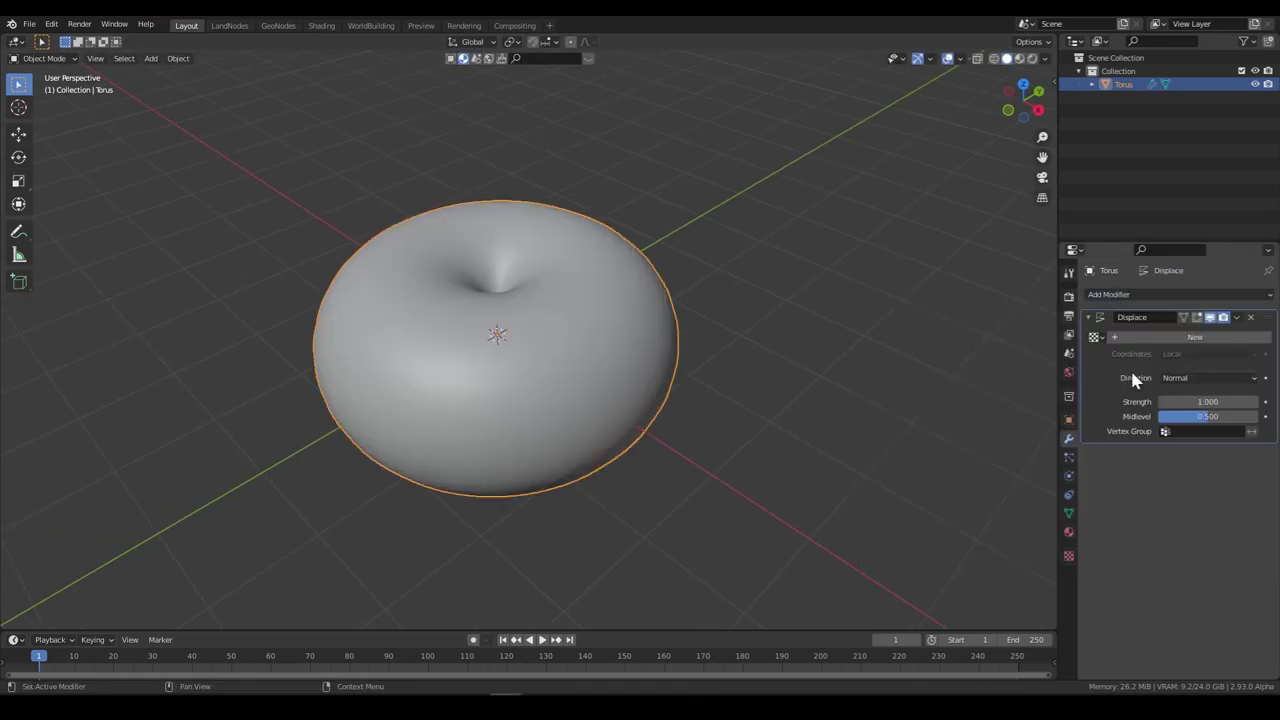
pyautogui.click(1172, 338)
# Step: Set the displacement texture to Clouds and enlarge its size to soften the lumps
pyautogui.click(1069, 533)
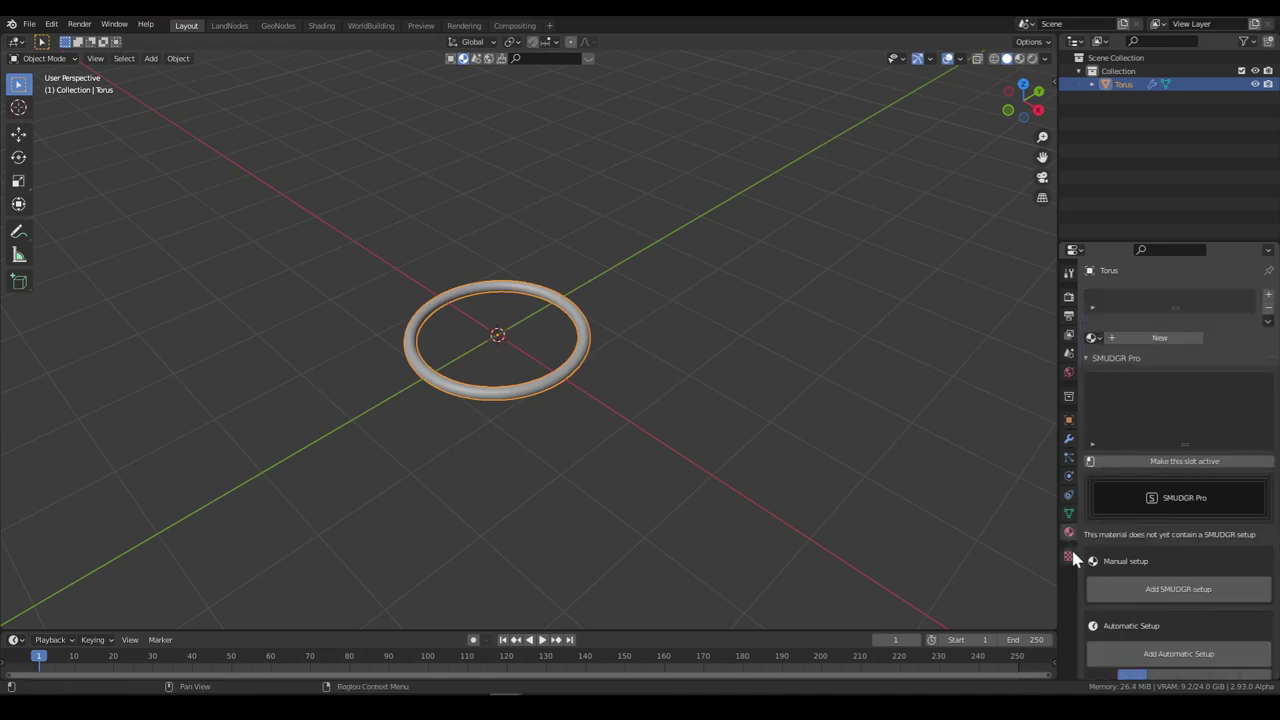
pyautogui.click(1069, 556)
pyautogui.click(1158, 335)
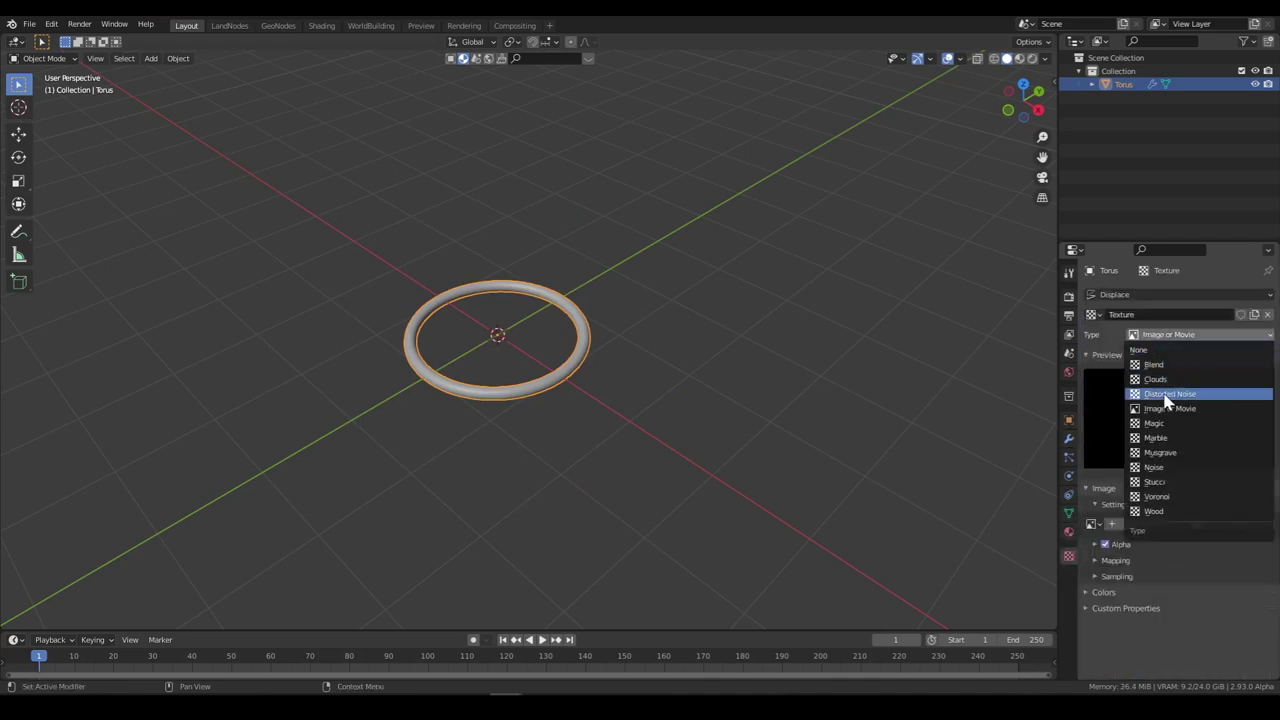
pyautogui.click(1158, 380)
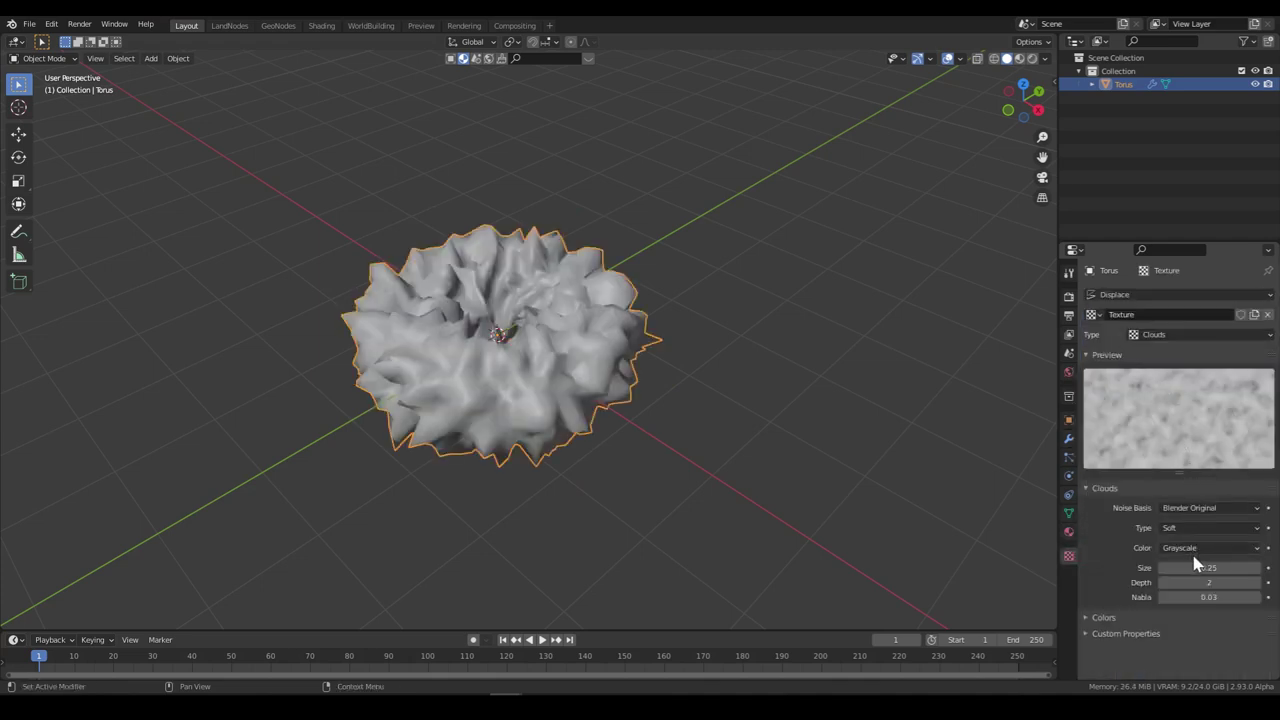
pyautogui.moveTo(1197, 566)
pyautogui.mouseDown()
pyautogui.moveTo(1266, 566)
pyautogui.moveTo(1192, 566)
pyautogui.mouseUp()
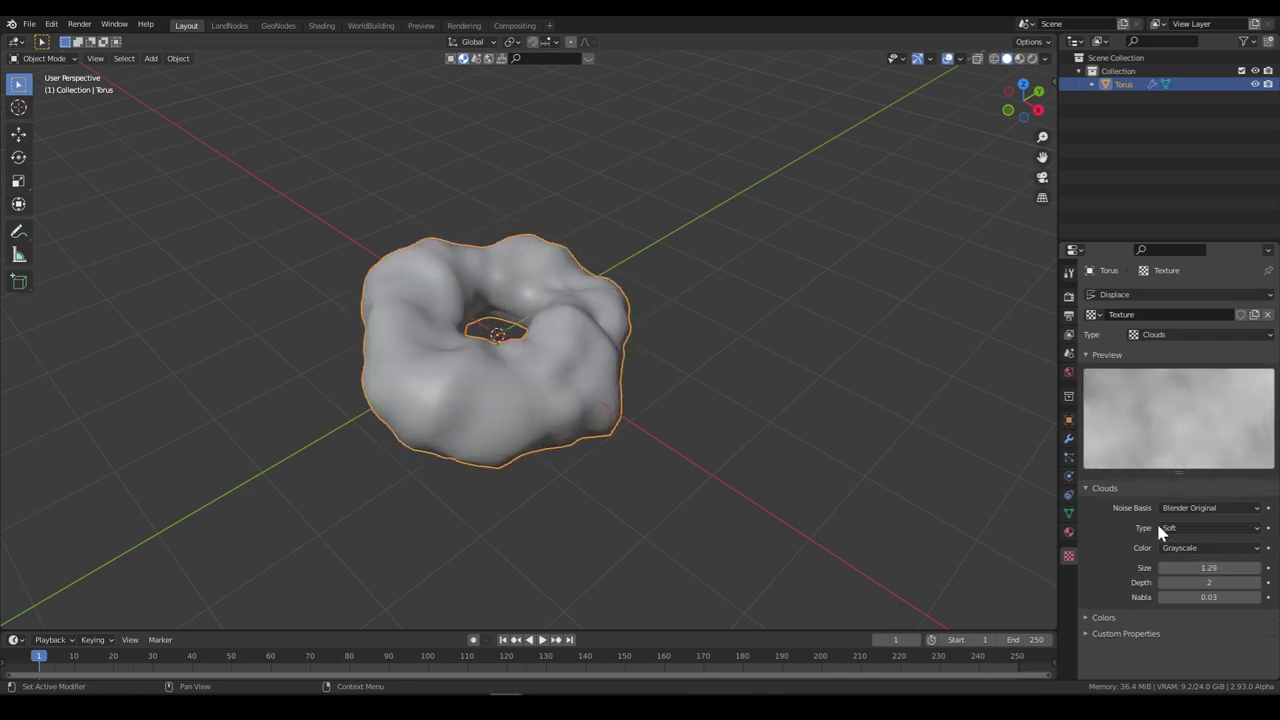
# Step: Lower the Displace strength to 0.2 and save as donut.blend
pyautogui.click(1068, 438)
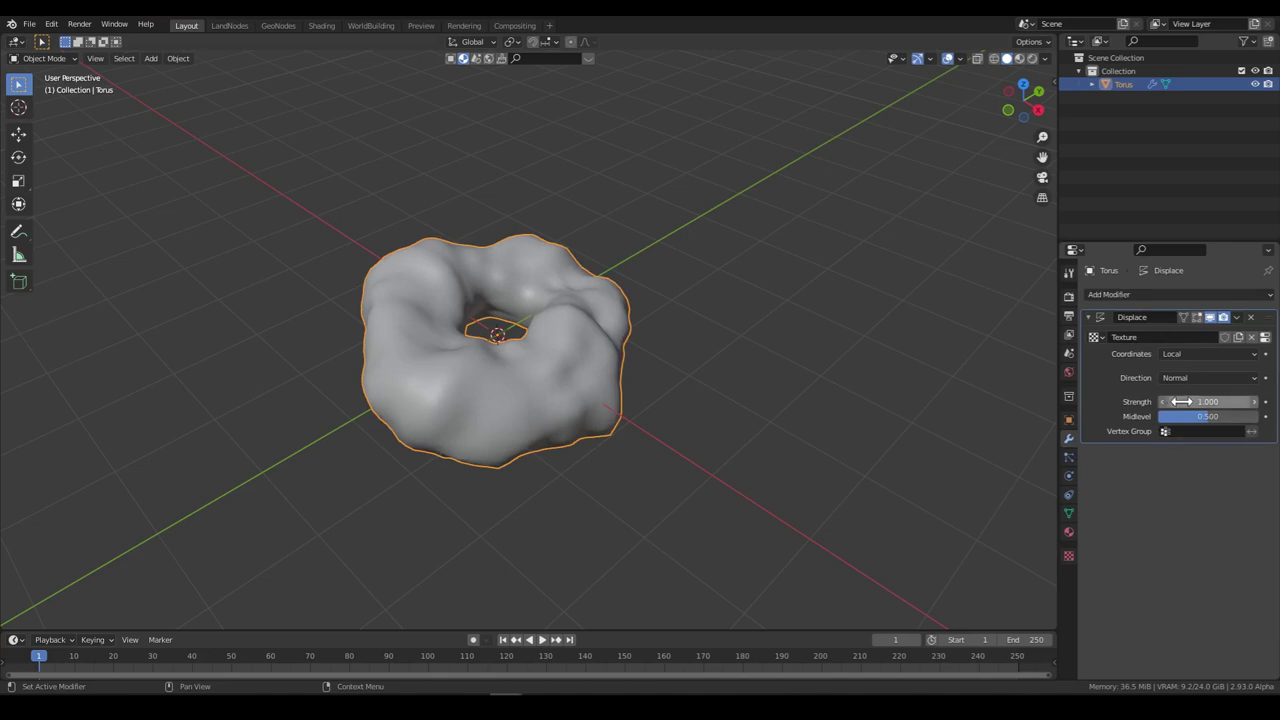
pyautogui.moveTo(1210, 401); pyautogui.dragTo(1128, 401)
pyautogui.moveTo(1009, 429); pyautogui.dragTo(740, 414, button='middle')
pyautogui.hotkey('ctrl', 's')
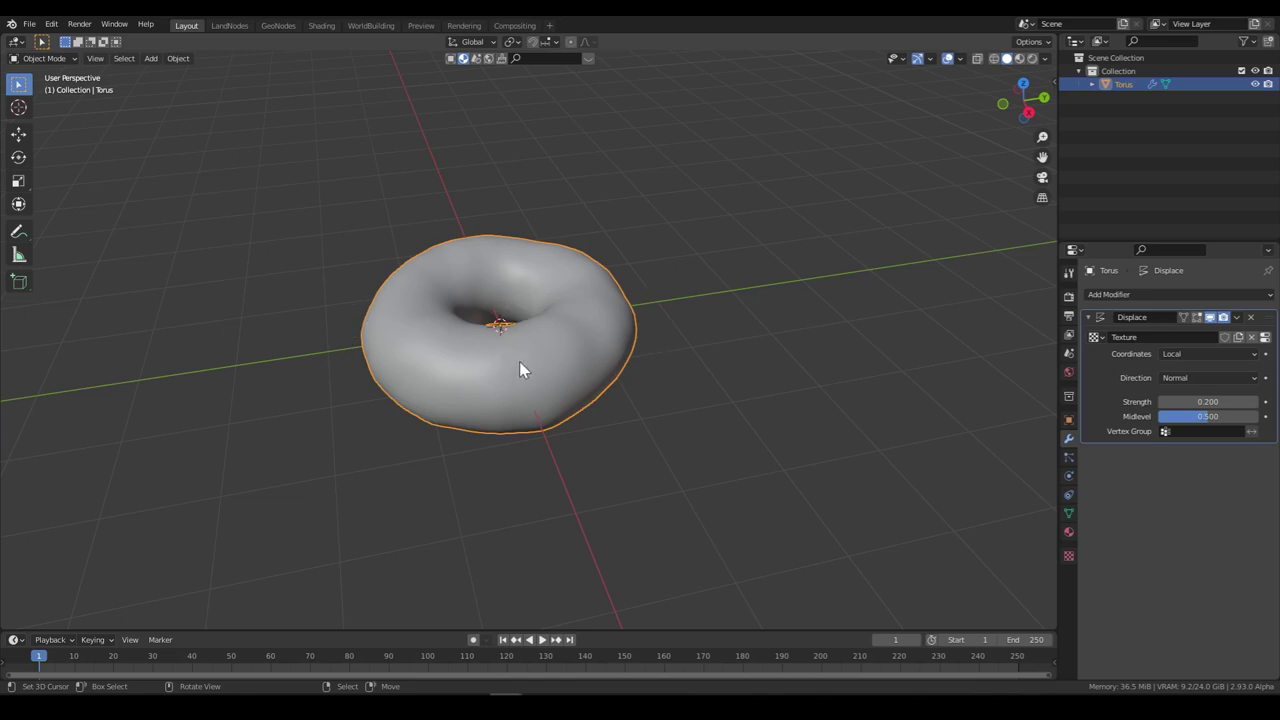
# Step: Select a horizontal edge loop on the torus and grow it into a wide upper band
pyautogui.moveTo(540, 347); pyautogui.dragTo(643, 455, button='middle')
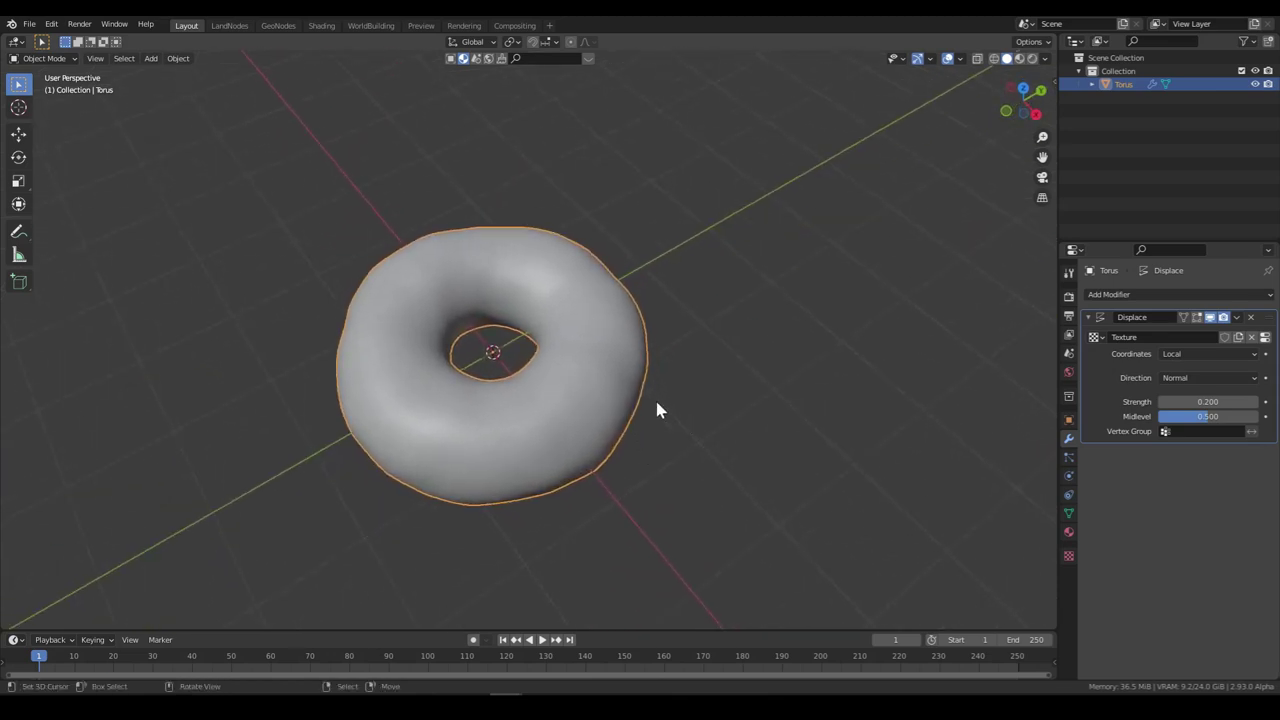
pyautogui.moveTo(605, 323); pyautogui.dragTo(623, 429, button='middle')
pyautogui.press('Tab')
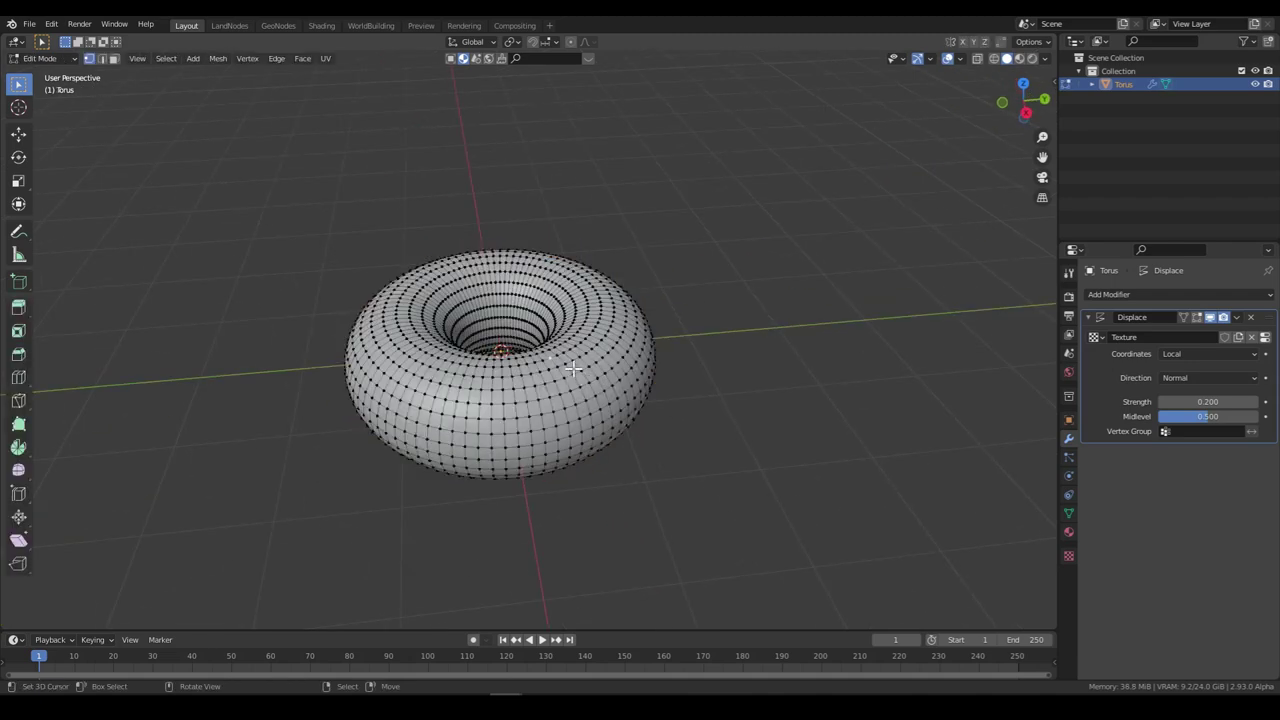
pyautogui.keyDown('alt'); pyautogui.click(579, 377); pyautogui.keyUp('alt')
pyautogui.keyDown('alt'); pyautogui.click(550, 380); pyautogui.keyUp('alt')
pyautogui.press('ctrl+KP_Add')
pyautogui.press('ctrl+KP_Add')
pyautogui.press('ctrl+KP_Add')
pyautogui.press('ctrl+KP_Add')
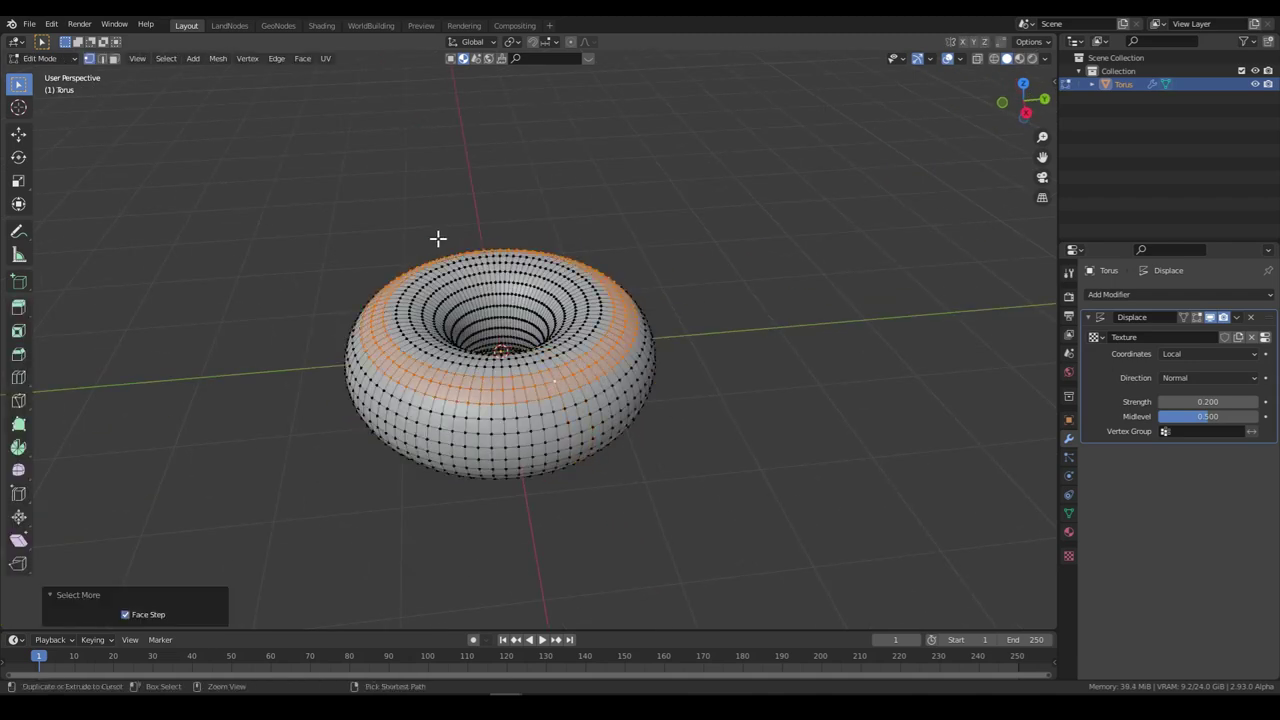
# Step: Check the selected band in and out of Edit Mode and re-save donut.blend
pyautogui.moveTo(1016, 349); pyautogui.dragTo(977, 391, button='middle')
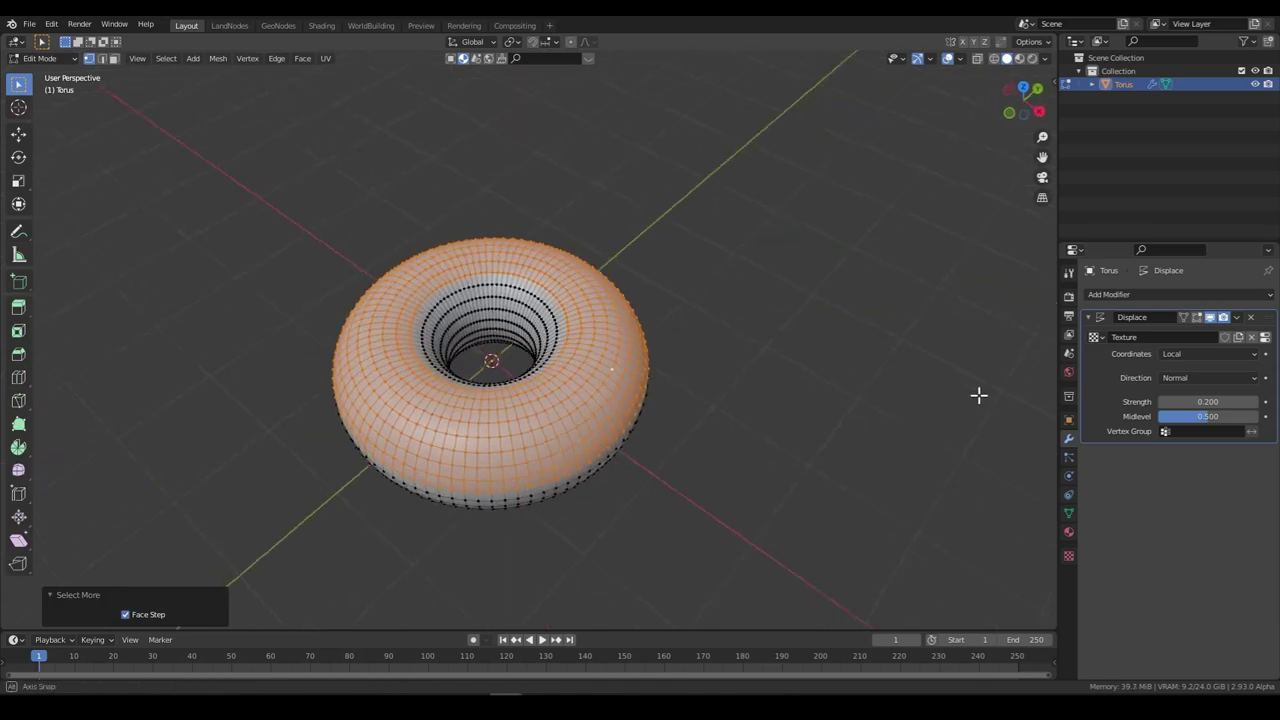
pyautogui.press('Tab')
pyautogui.press('Tab')
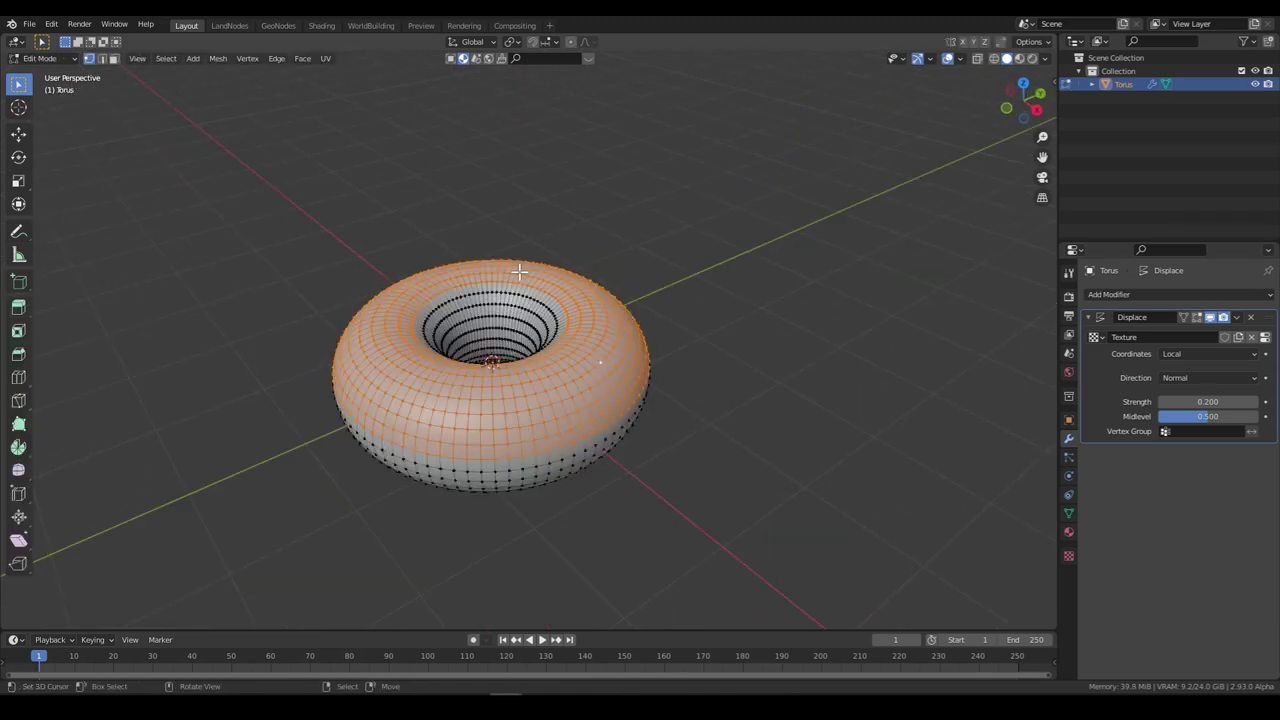
pyautogui.press('Tab')
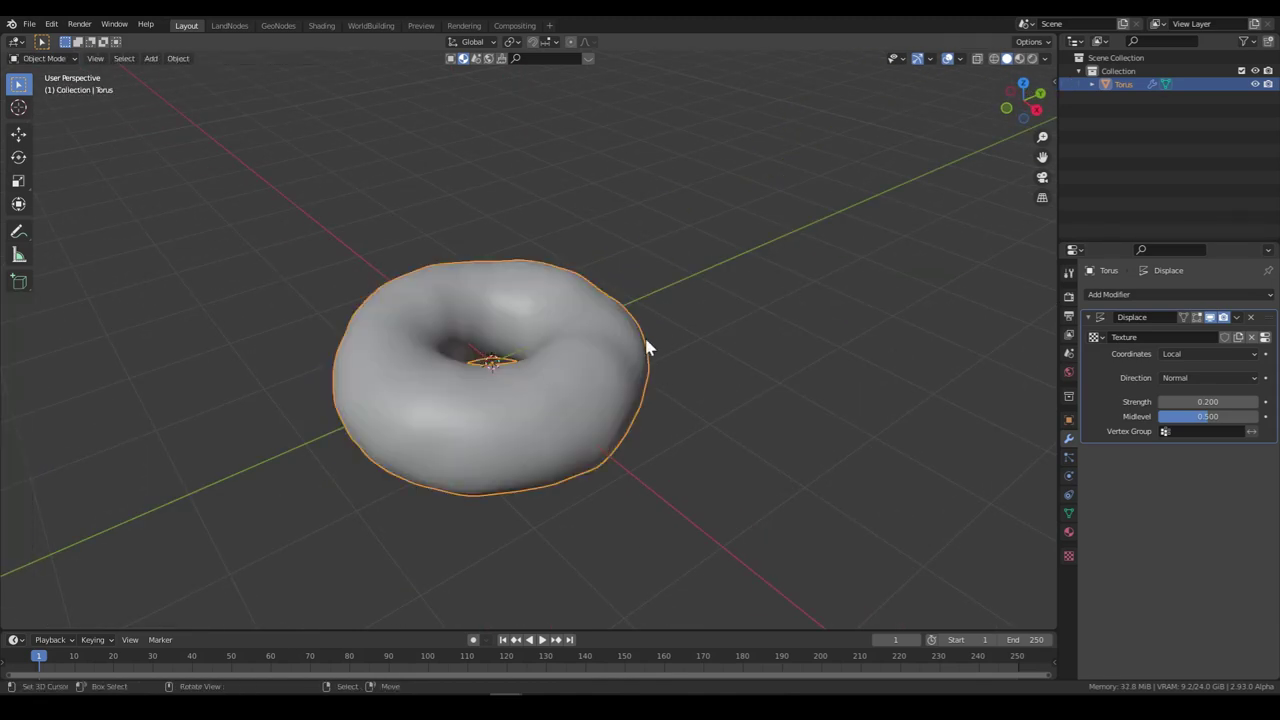
pyautogui.hotkey('ctrl', 's')
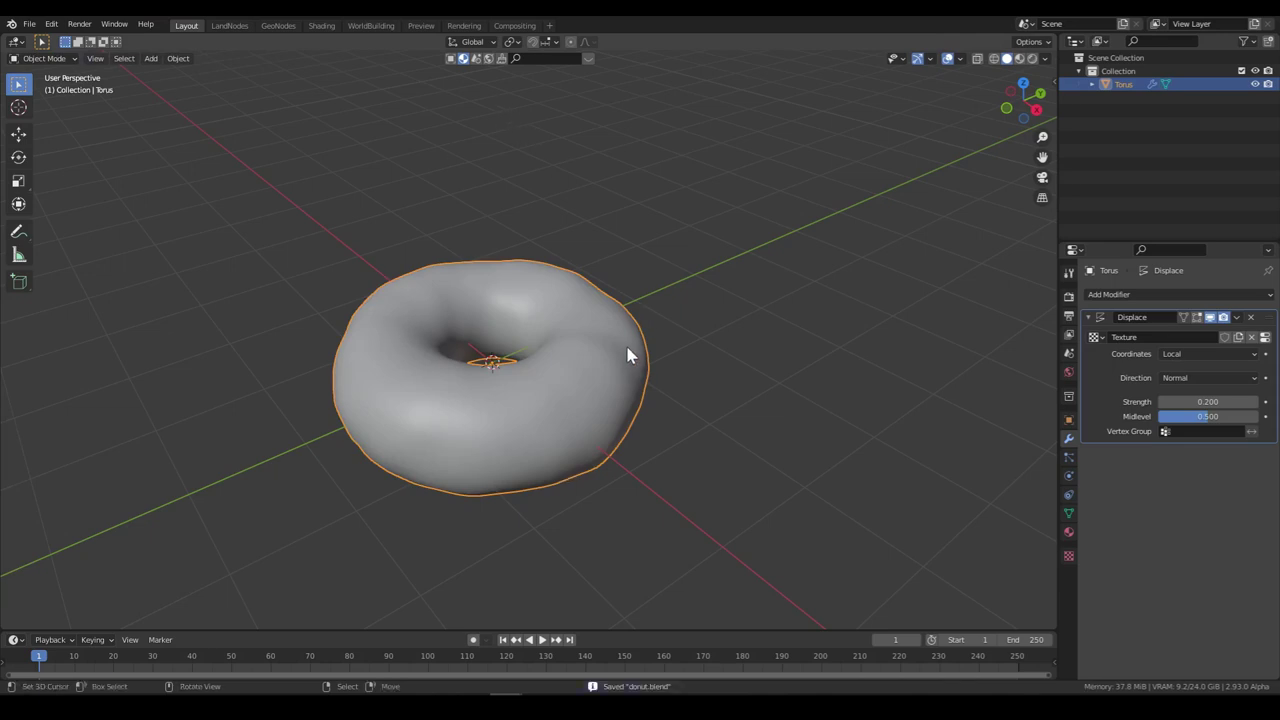
pyautogui.moveTo(628, 355); pyautogui.dragTo(578, 337, button='middle')
# Step: Add a cube and rename the torus to 'donut'
pyautogui.hotkey('shift', 'a')
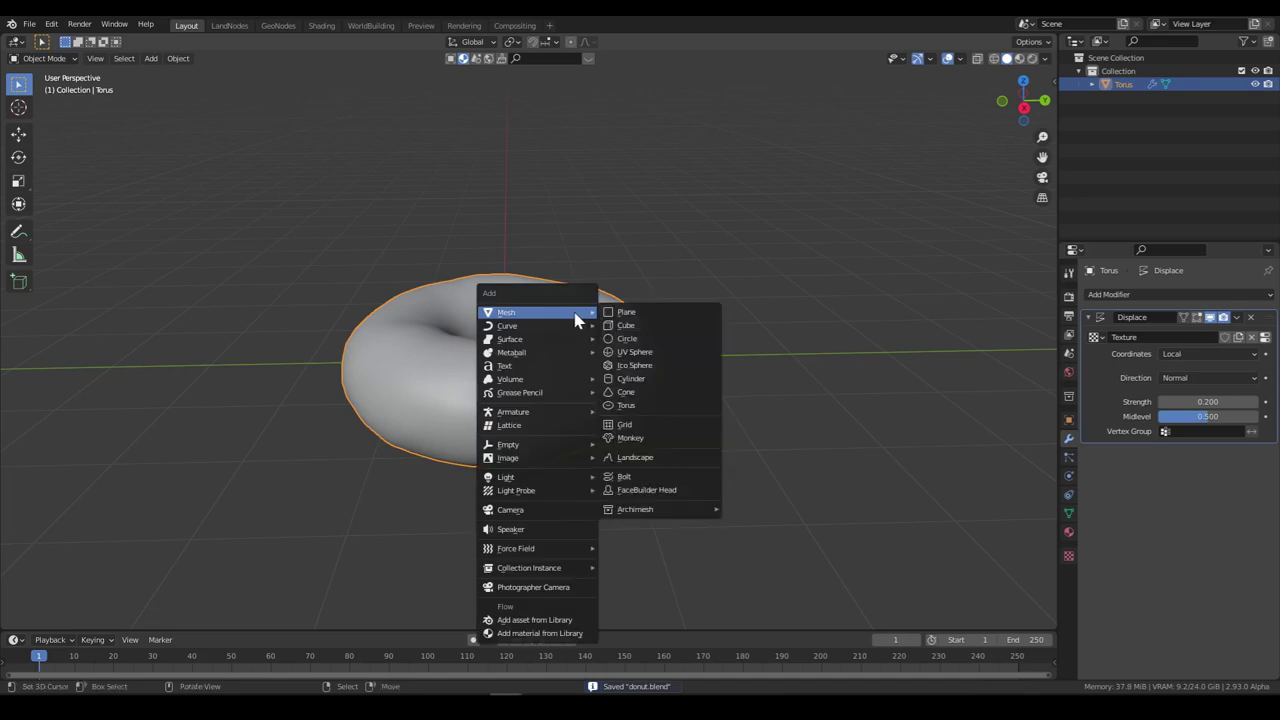
pyautogui.click(608, 330)
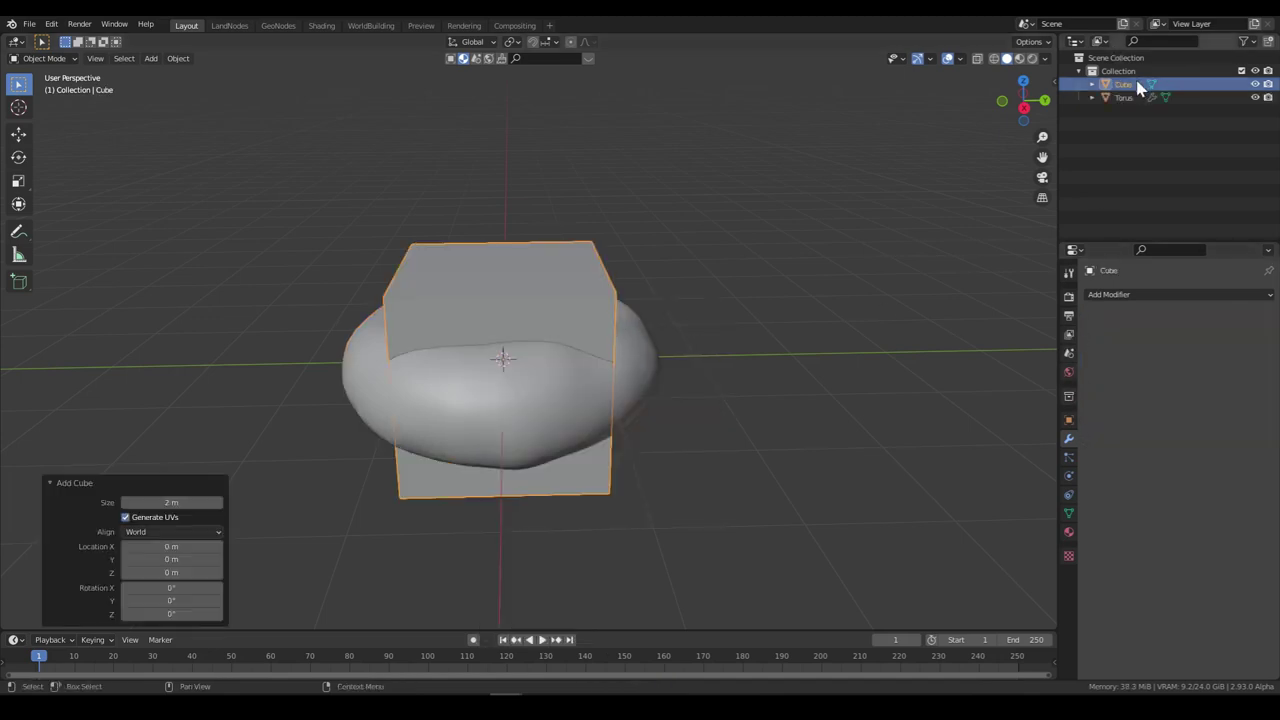
pyautogui.click(1128, 96)
pyautogui.press('F2')
pyautogui.write('donut')
pyautogui.press('Return')
# Step: Set the cube's viewport display to Wireframe
pyautogui.click(594, 289)
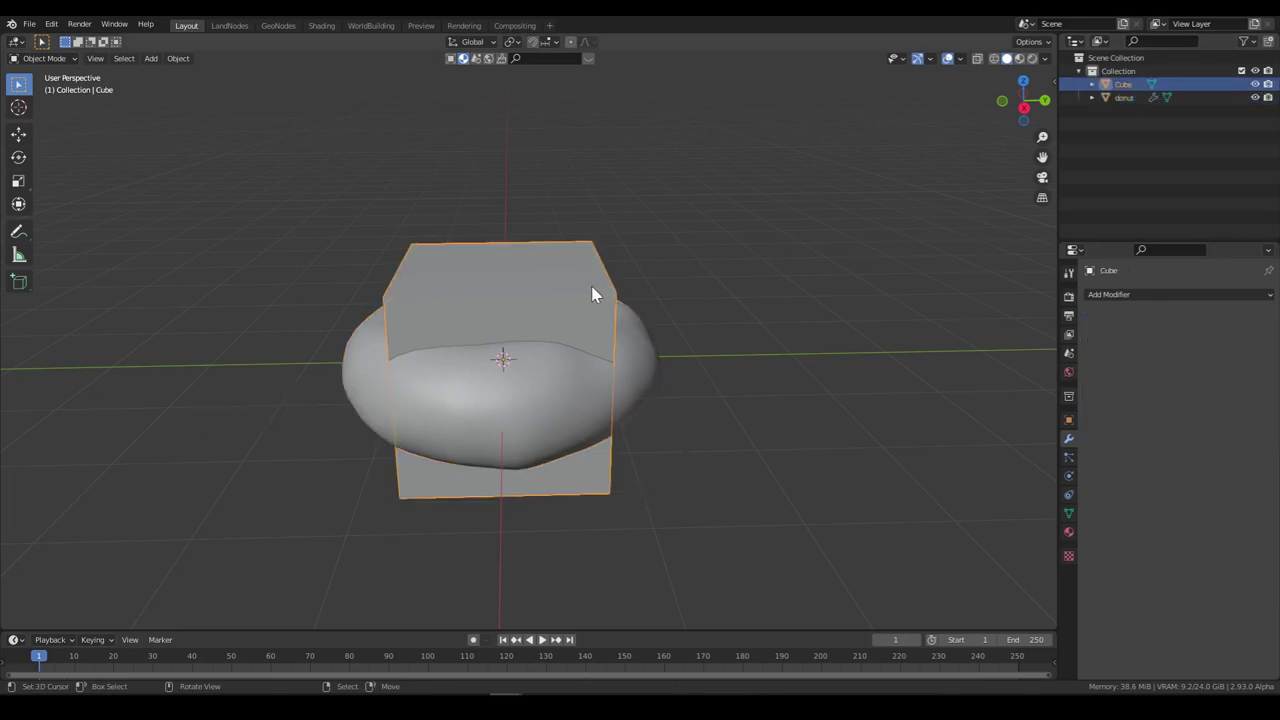
pyautogui.click(1069, 420)
pyautogui.click(1143, 614)
pyautogui.scroll(-3, 1141, 620)
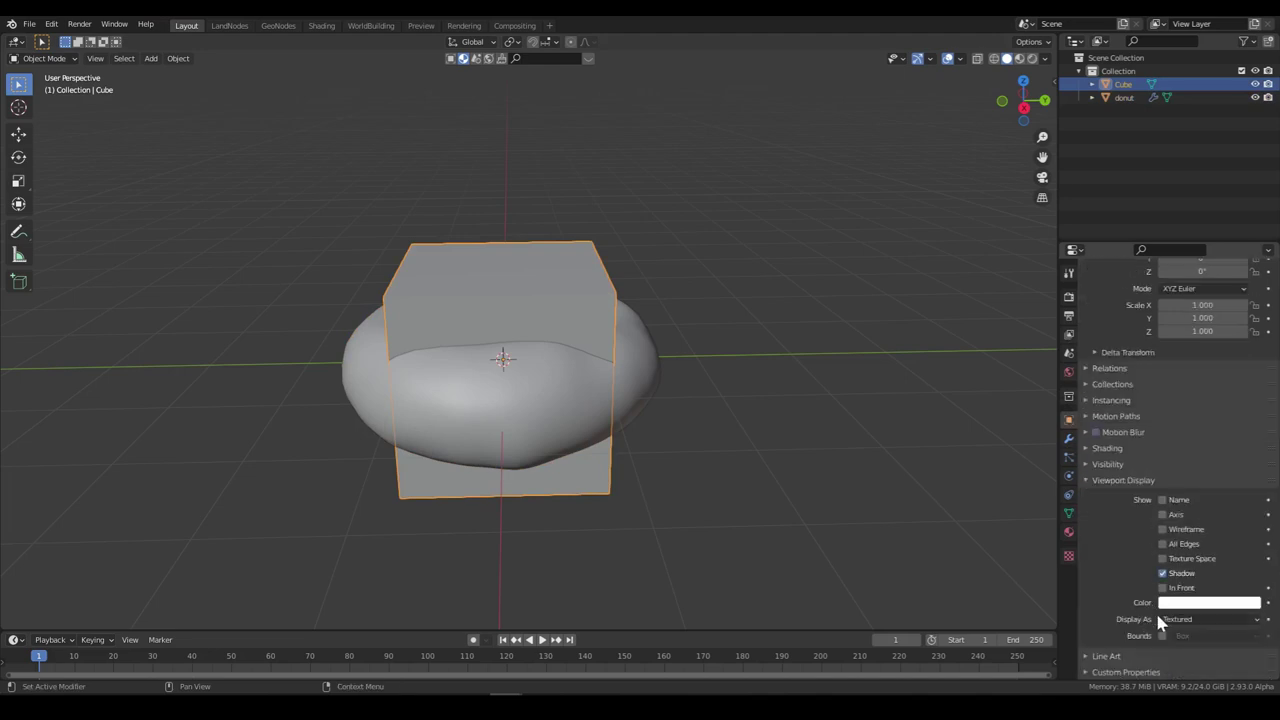
pyautogui.click(1163, 620)
pyautogui.click(1172, 585)
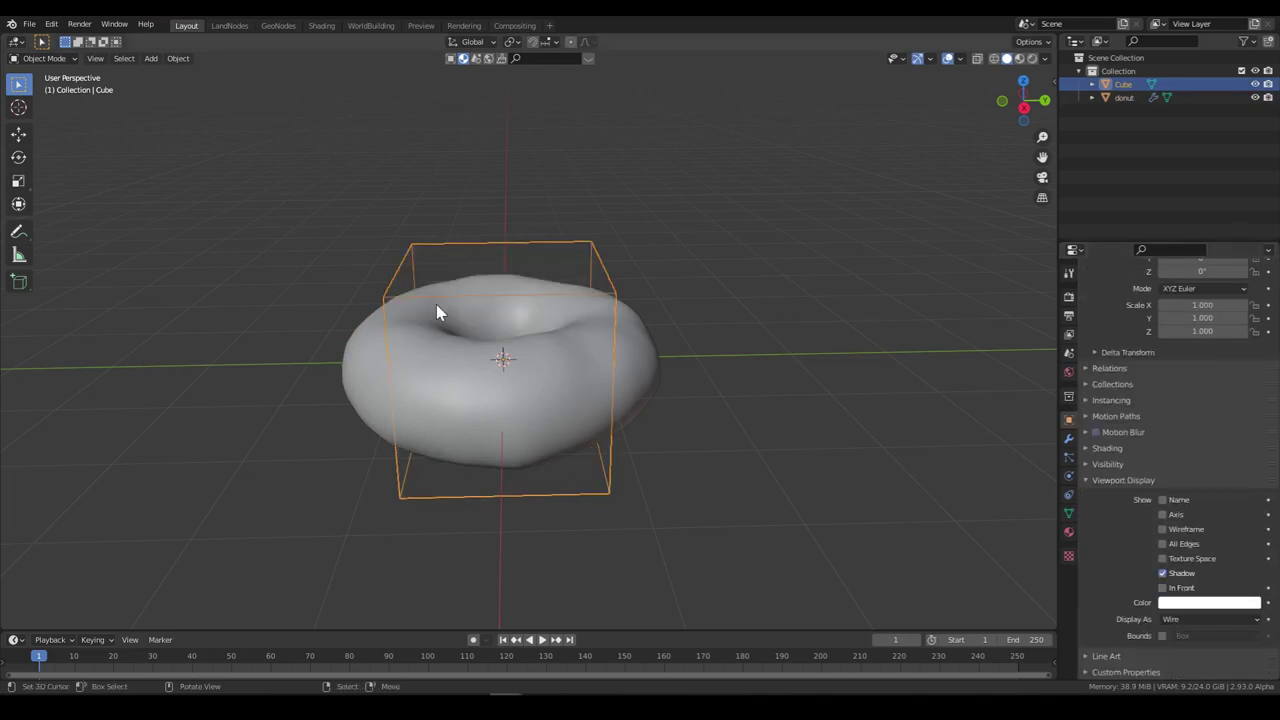
# Step: In front view, scale and move the cube vertically, stretching its height to 1.311
pyautogui.press('KP_1')
pyautogui.press('s')
pyautogui.press('z')
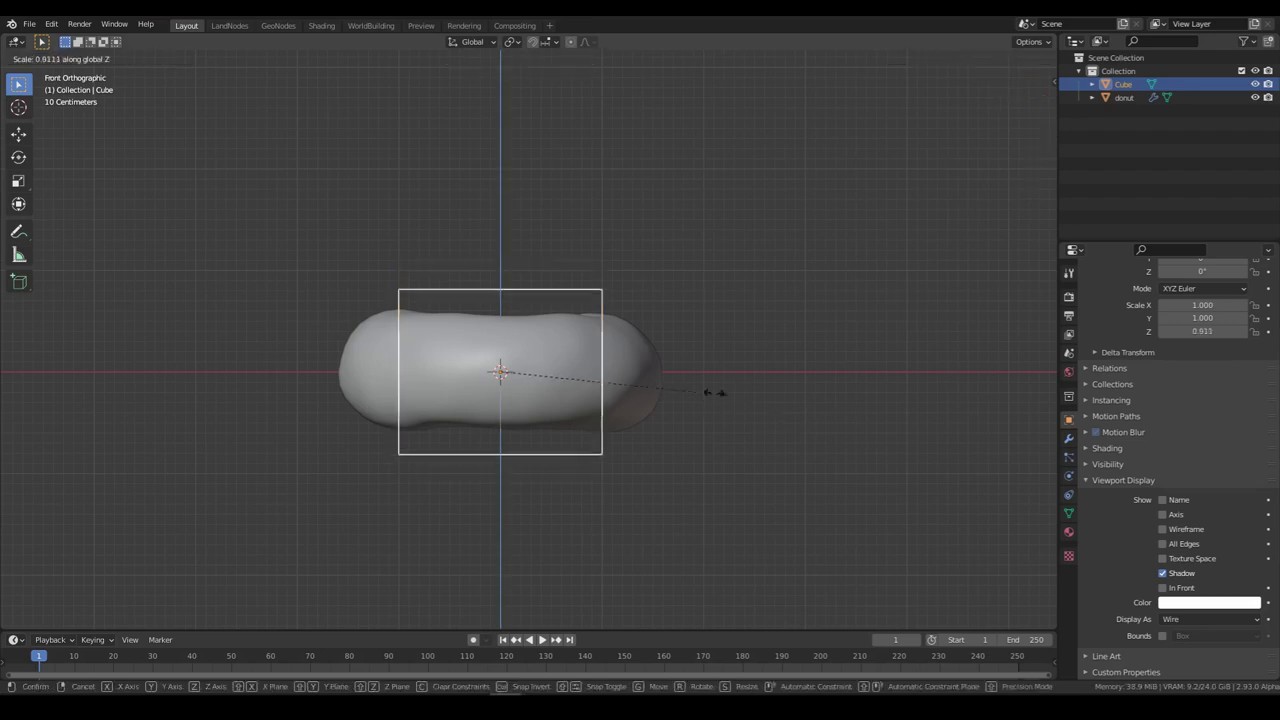
pyautogui.click(563, 323)
pyautogui.press('g')
pyautogui.press('z')
pyautogui.click(656, 306)
pyautogui.press('s')
pyautogui.press('z')
pyautogui.click(702, 325)
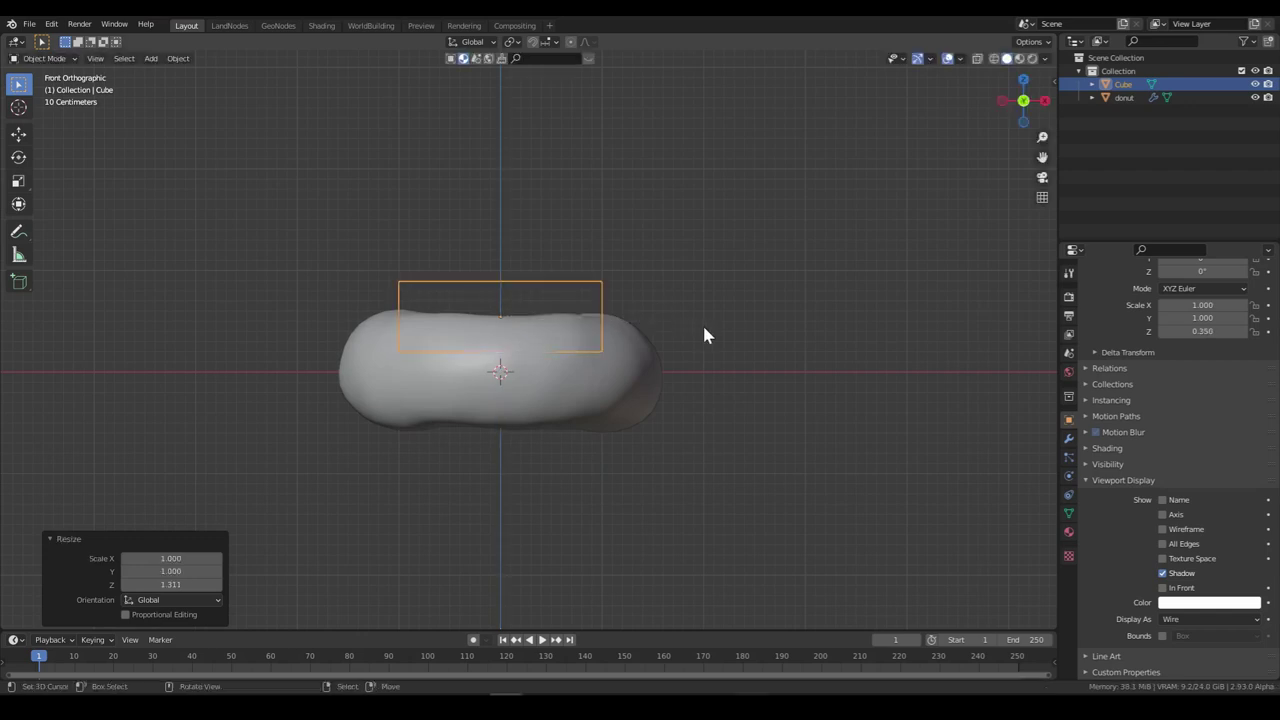
# Step: Widen the box to 1.748 with height locked and lower it around the donut
pyautogui.press('s')
pyautogui.hotkey('shift', 'z')
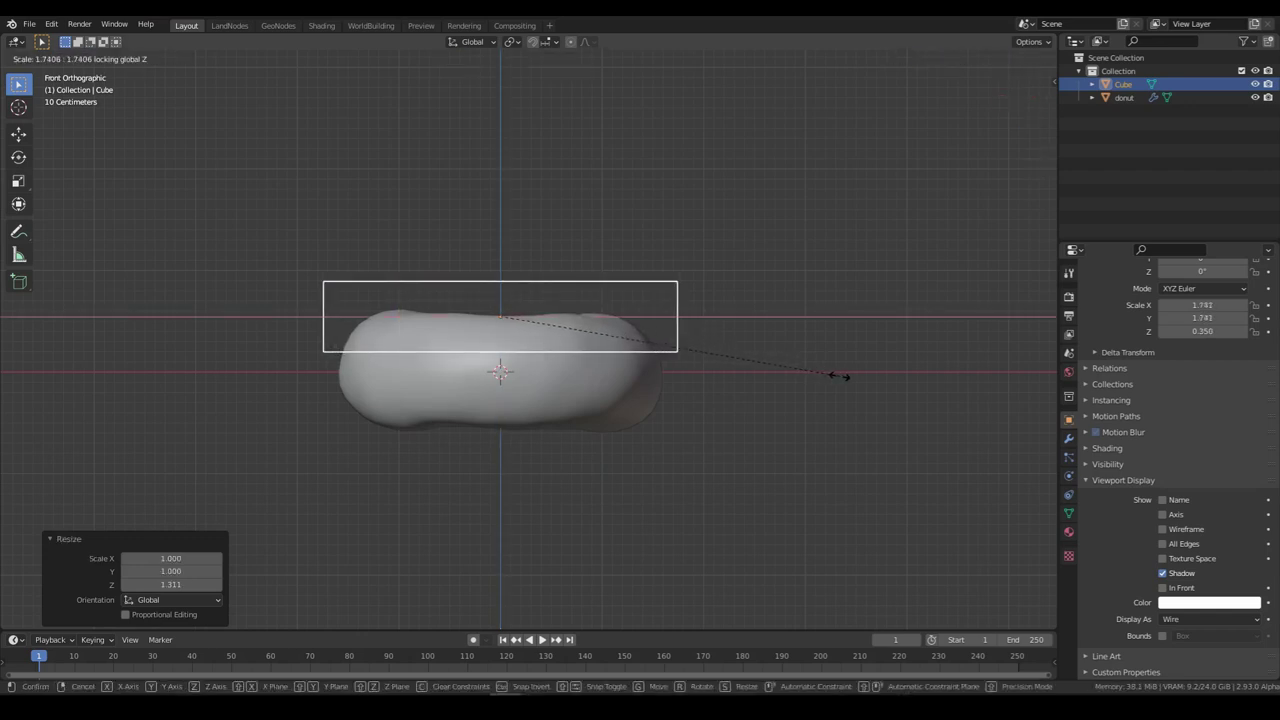
pyautogui.click(833, 372)
pyautogui.press('g')
pyautogui.press('z')
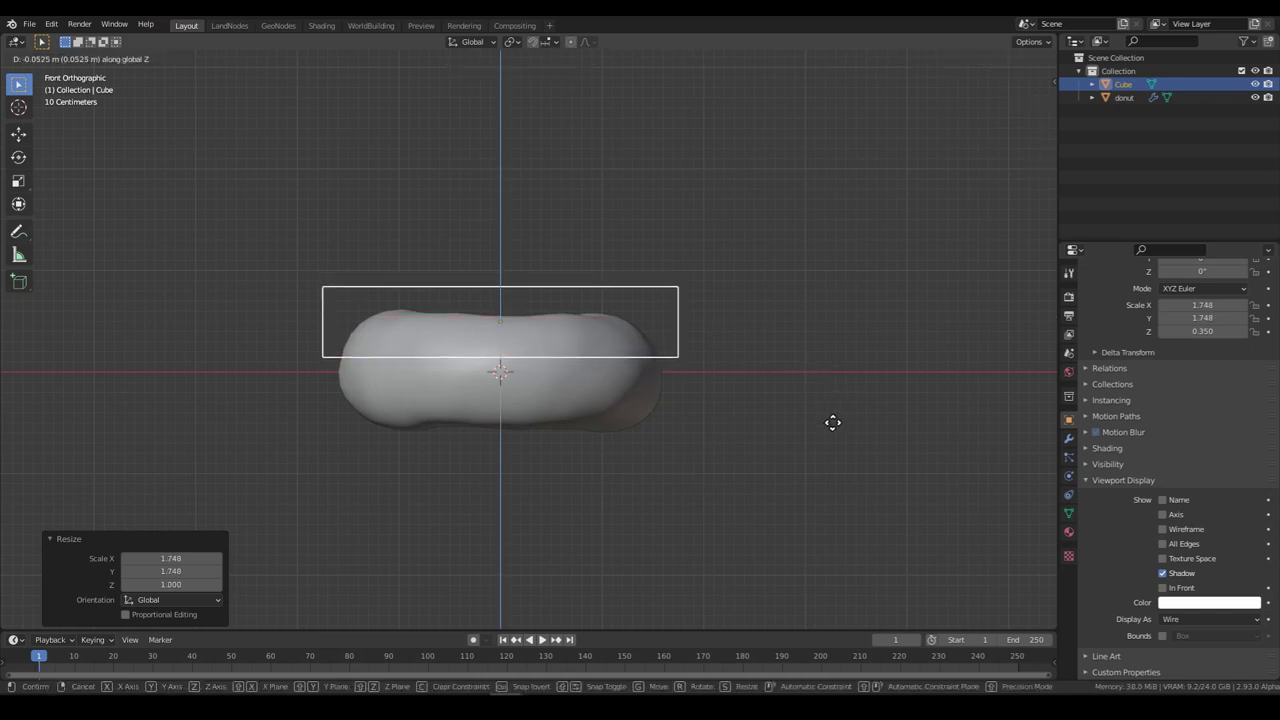
pyautogui.click(829, 440)
pyautogui.moveTo(829, 440); pyautogui.dragTo(571, 410, button='middle')
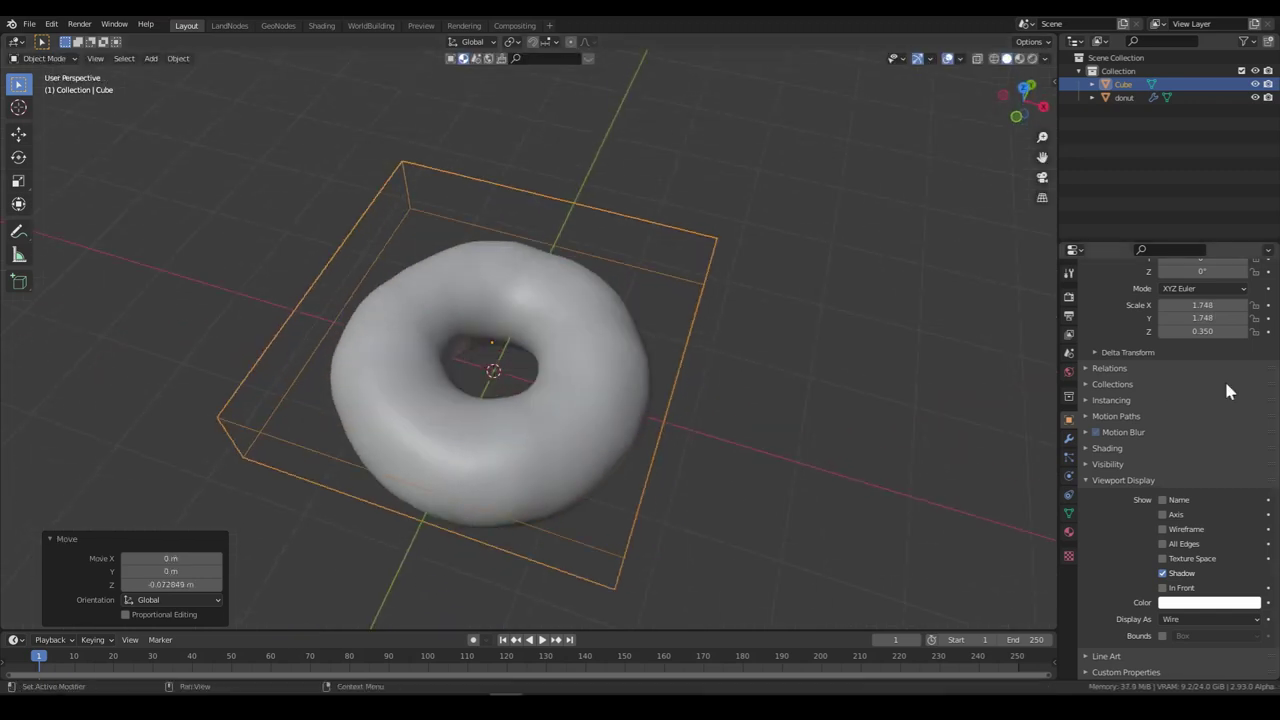
# Step: Rename the box to 'domain' and save the file
pyautogui.press('F2')
pyautogui.write('domain')
pyautogui.press('Return')
pyautogui.hotkey('ctrl', 's')
pyautogui.moveTo(679, 238); pyautogui.dragTo(674, 375, button='middle')
# Step: Add a mesh circle, raise it above the donut, and scale it to 0.766 in top view
pyautogui.click(579, 357)
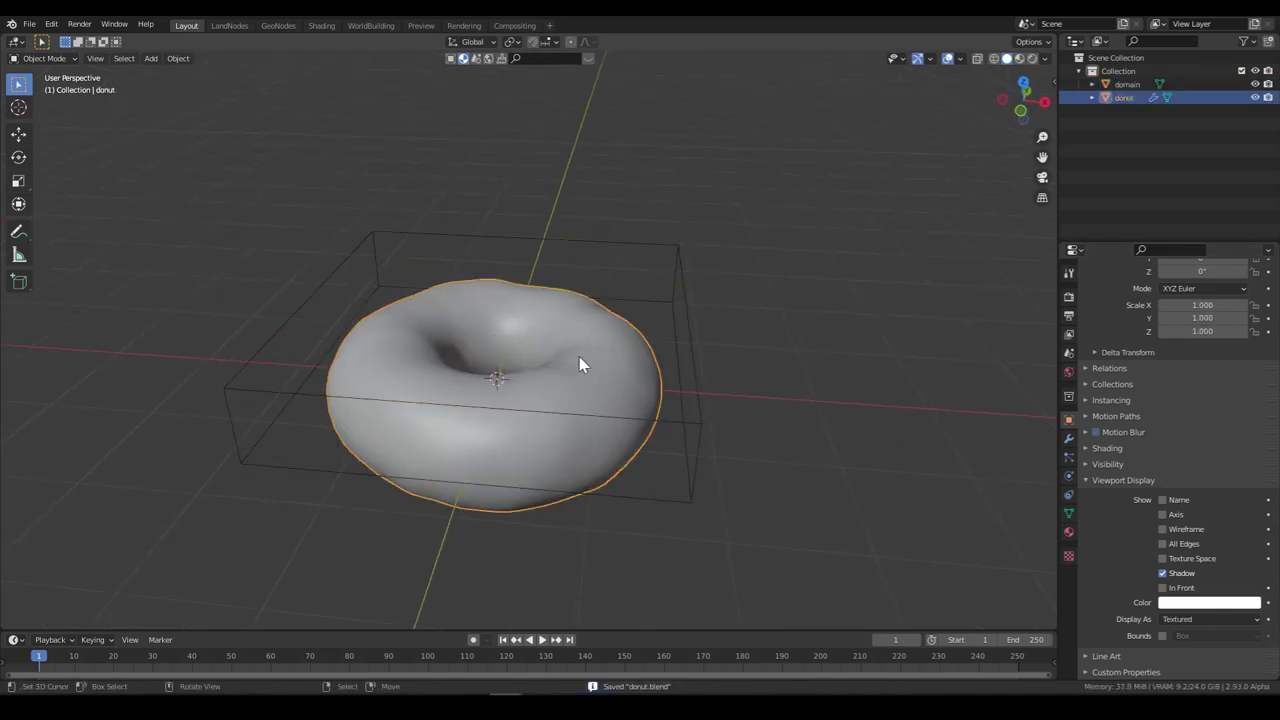
pyautogui.hotkey('shift', 'a')
pyautogui.moveTo(569, 356)
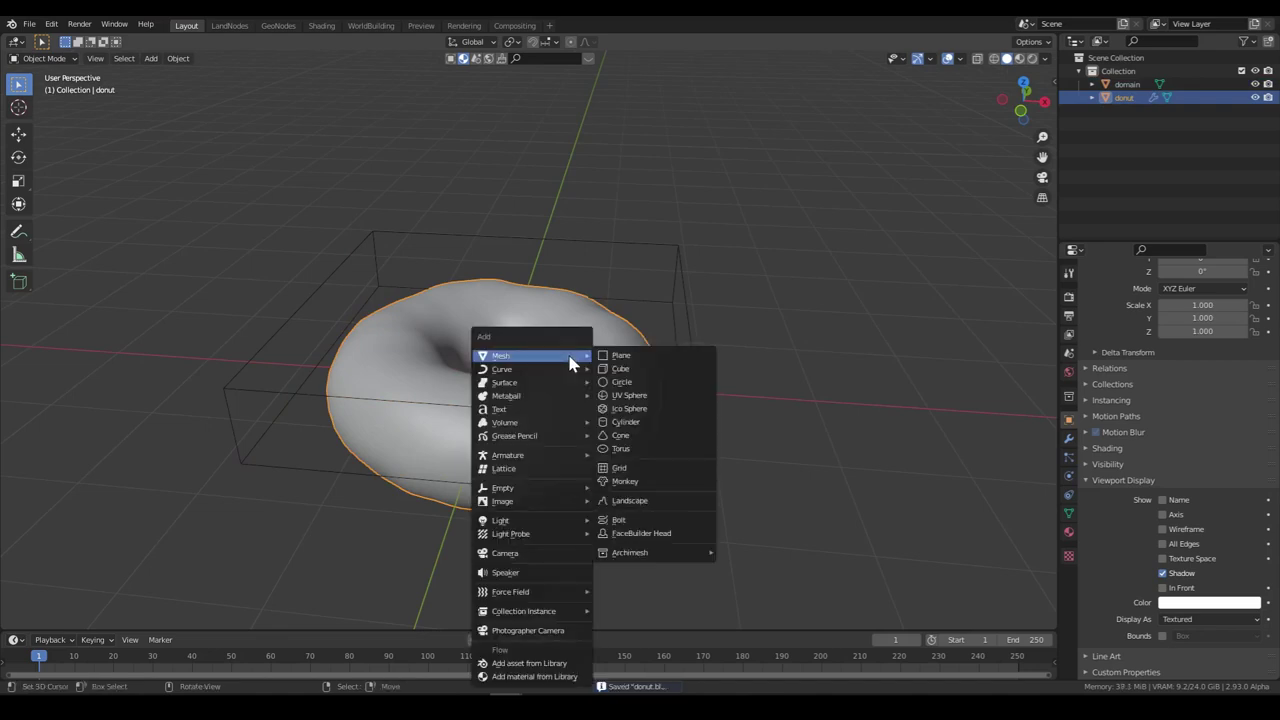
pyautogui.click(632, 381)
pyautogui.press('g')
pyautogui.press('z')
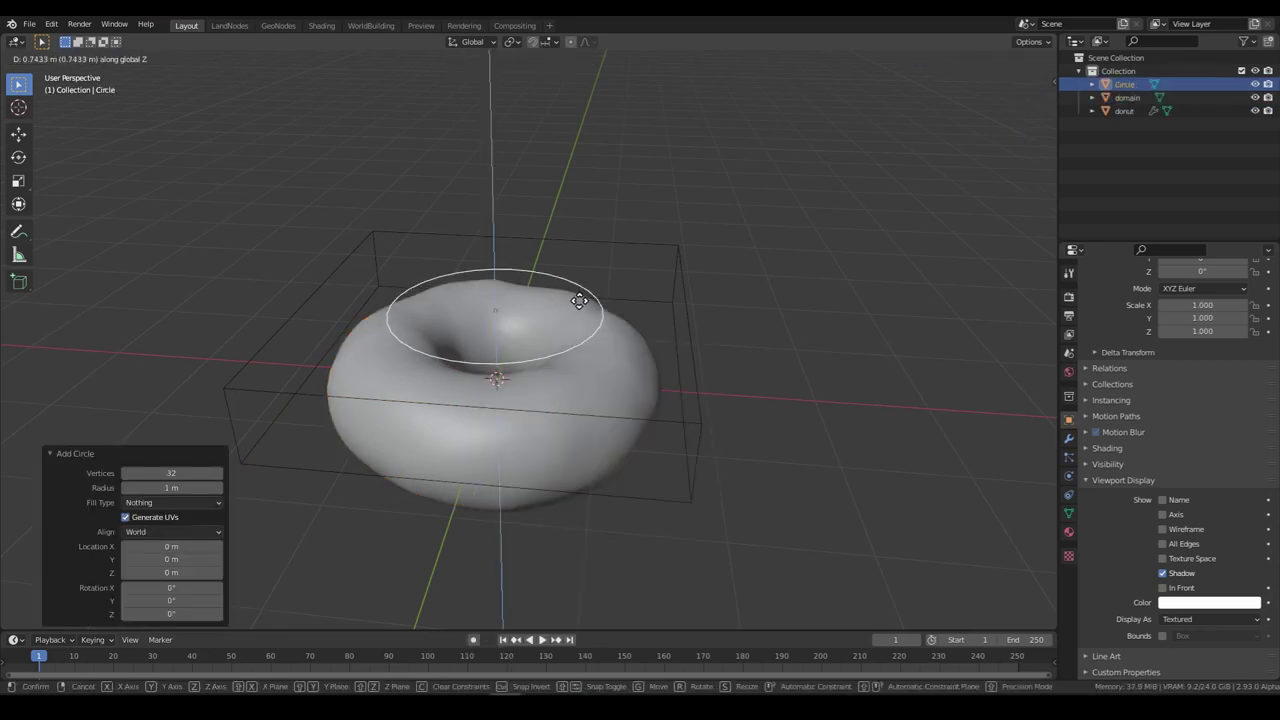
pyautogui.click(581, 292)
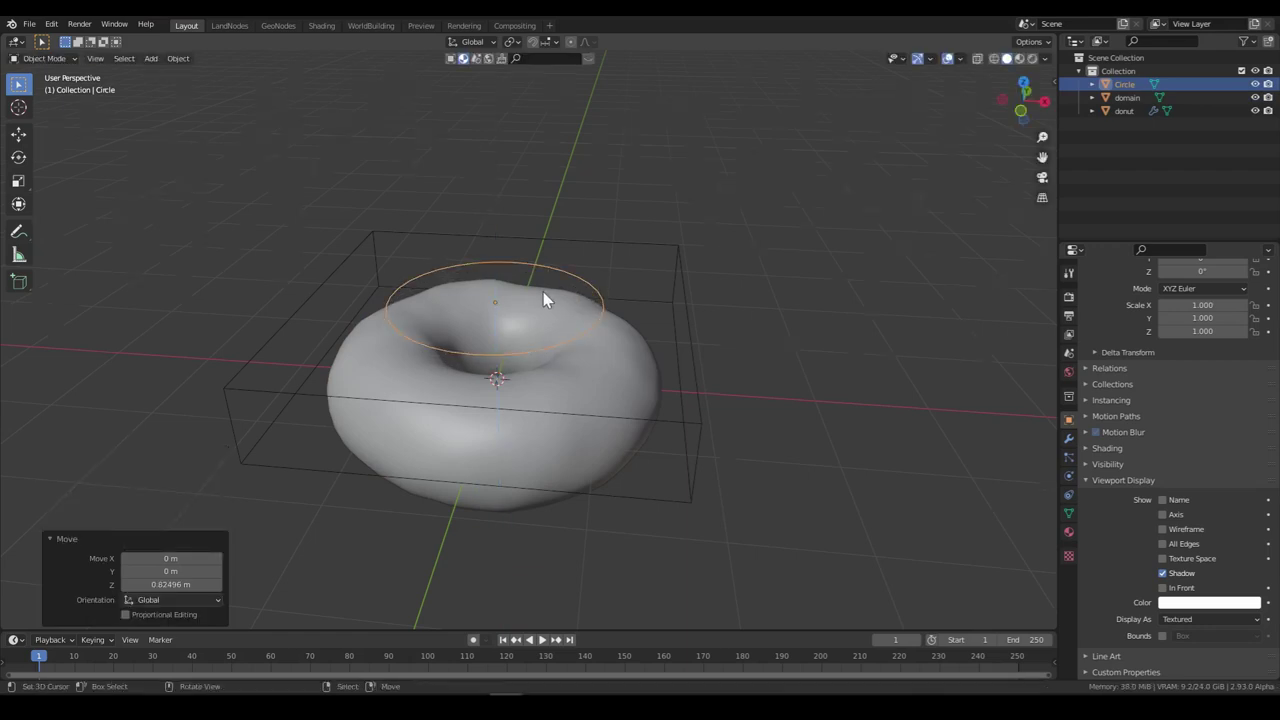
pyautogui.press('KP_7')
pyautogui.press('s')
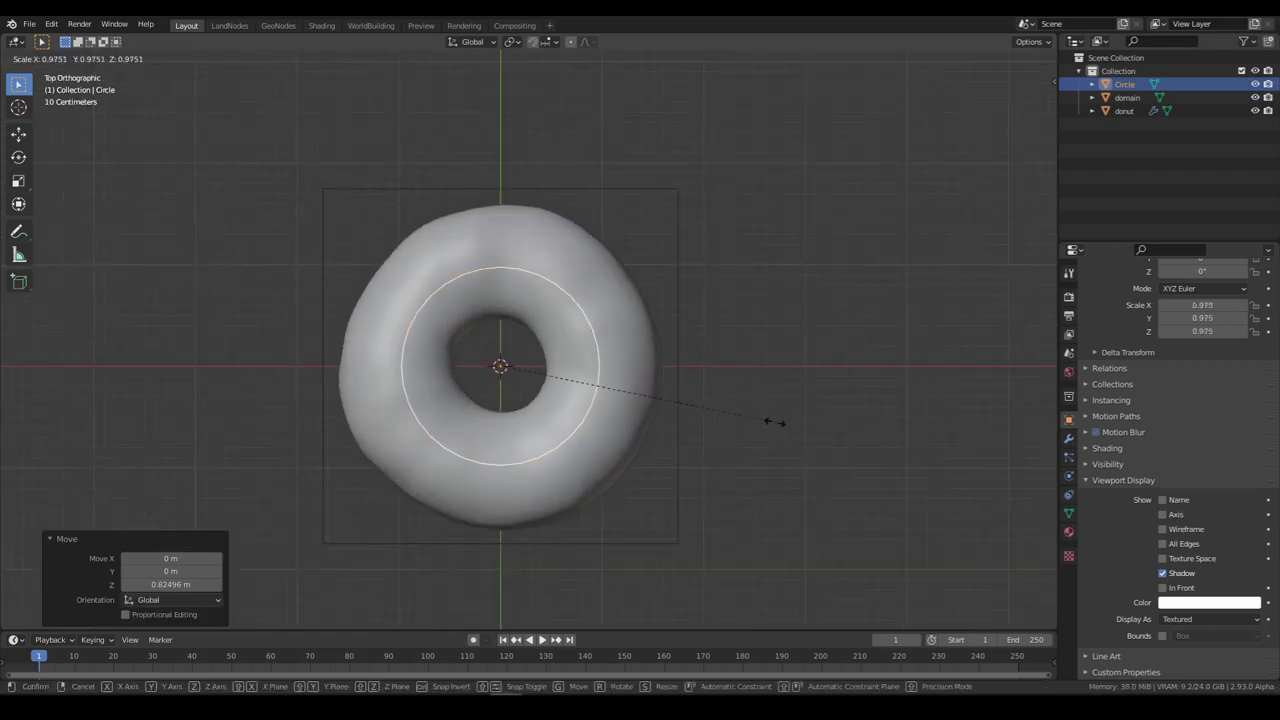
pyautogui.click(722, 403)
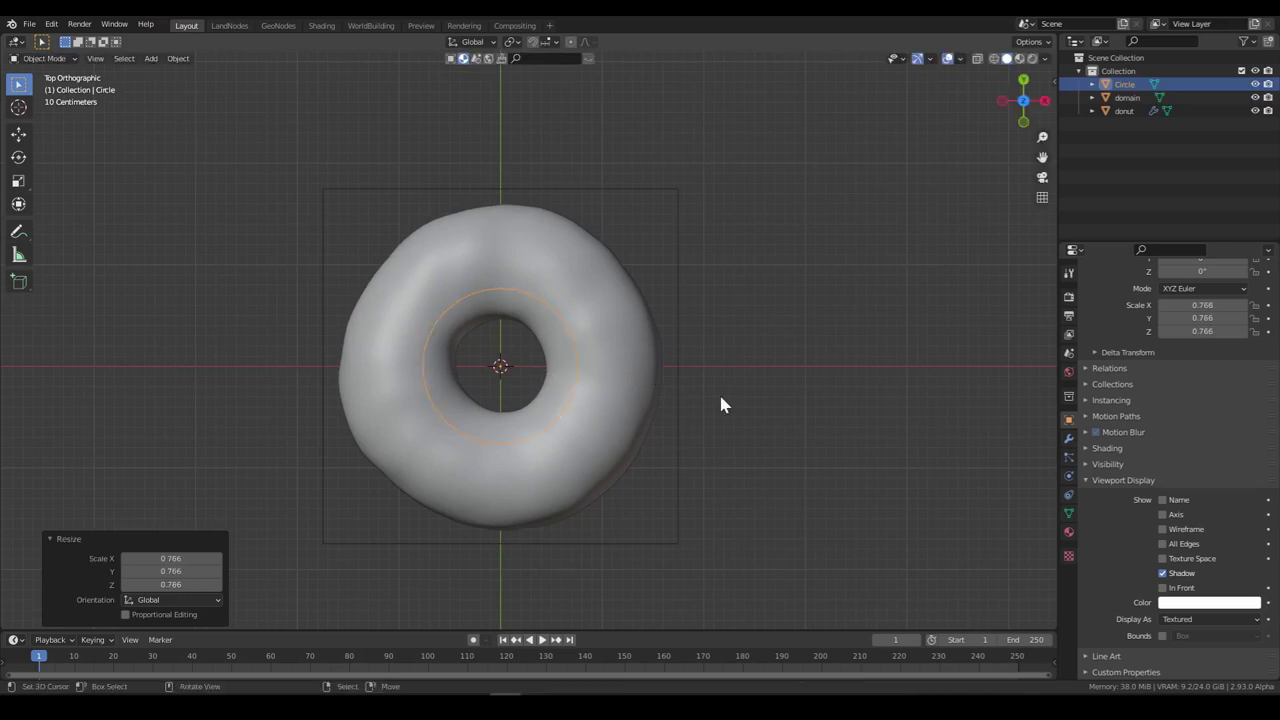
# Step: Scale the circle's vertices outward in Edit Mode into a flat ring over the donut
pyautogui.press('Tab')
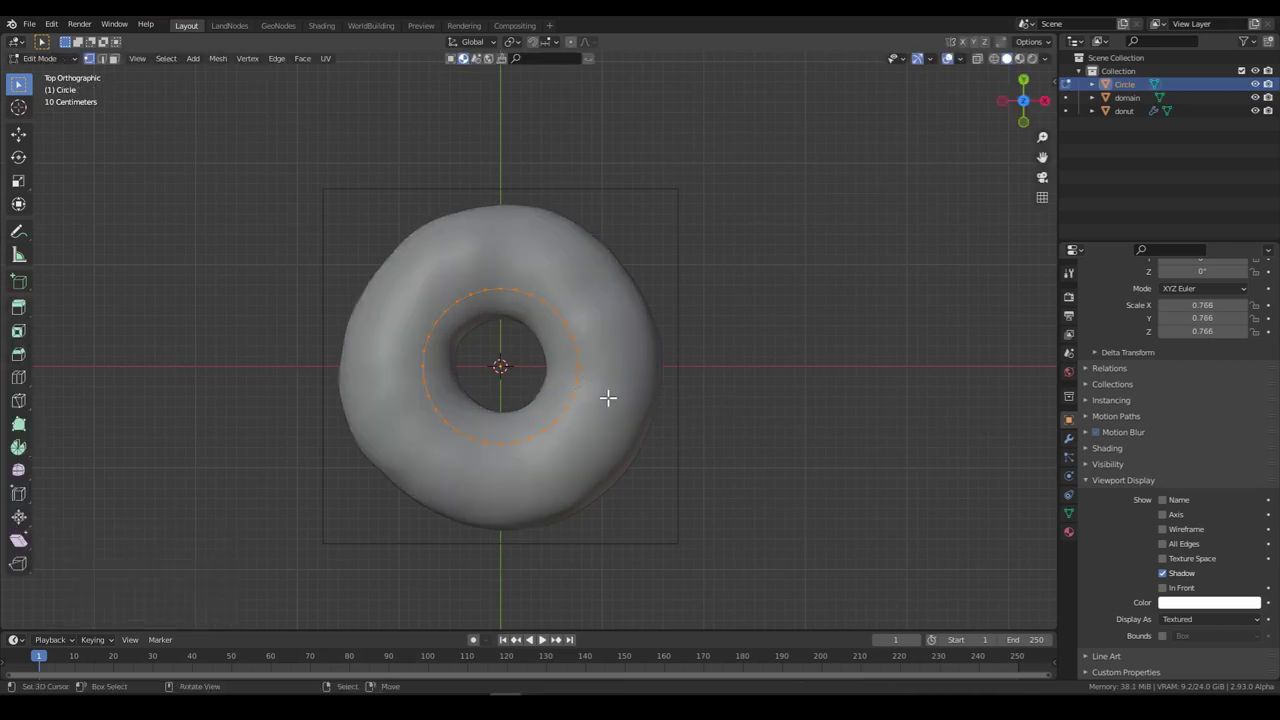
pyautogui.press('s')
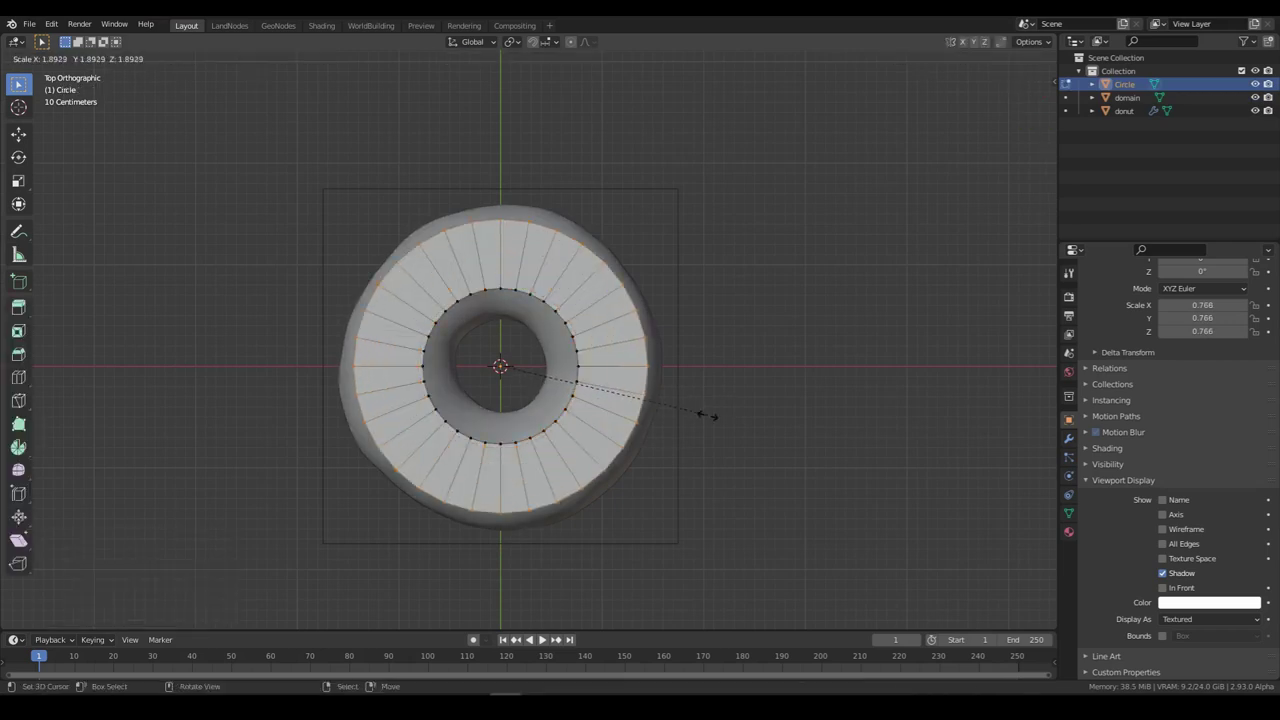
pyautogui.click(703, 412)
pyautogui.press('Tab')
pyautogui.moveTo(700, 407); pyautogui.dragTo(607, 341, button='middle')
# Step: Add three centred loop cuts around the ring
pyautogui.press('Tab')
pyautogui.hotkey('ctrl', 'r')
pyautogui.scroll(2, 605, 343)
pyautogui.click(603, 343)
pyautogui.rightClick(605, 345)
pyautogui.press('Tab')
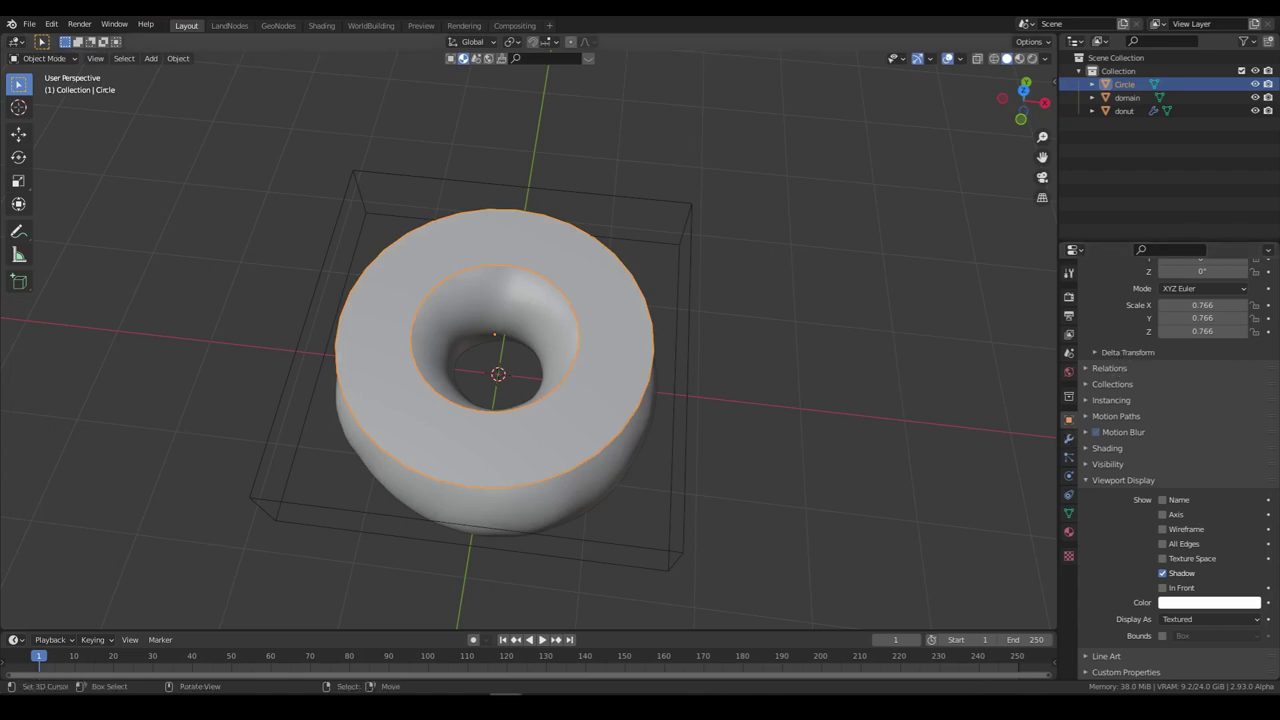
# Step: Add a Subdivision Surface modifier to the ring with viewport level 2
pyautogui.click(1068, 438)
pyautogui.click(1112, 294)
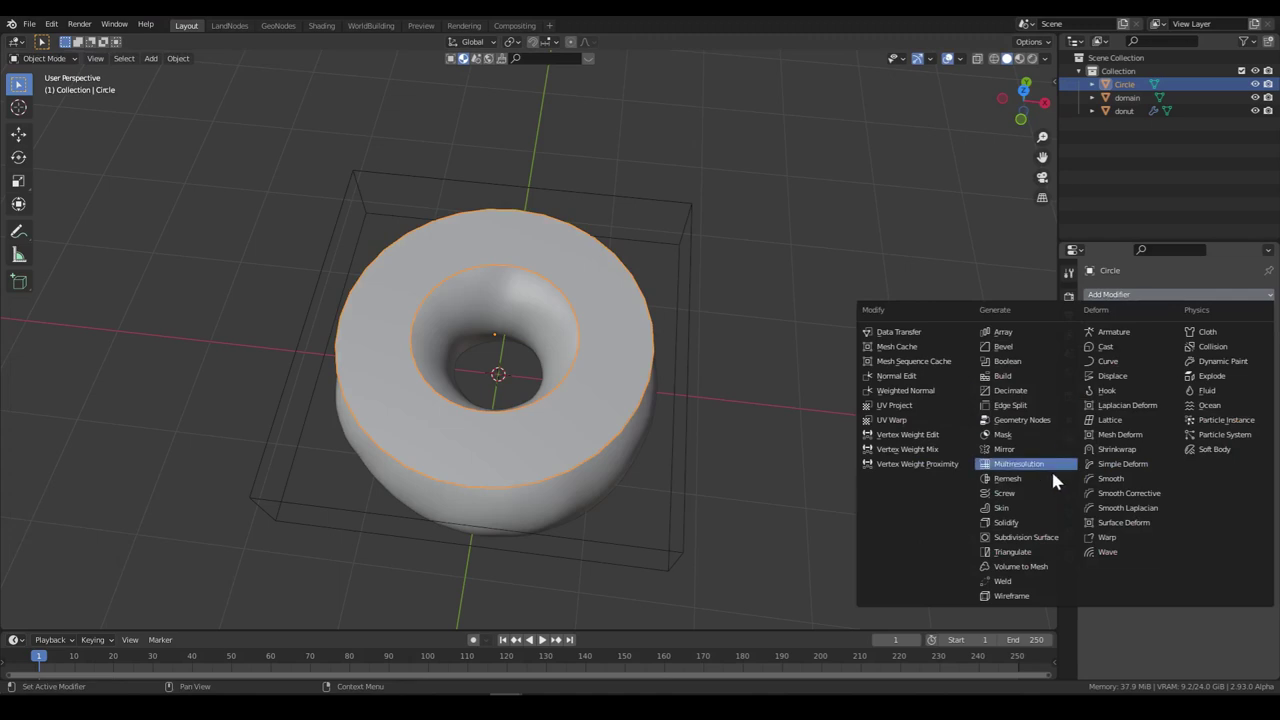
pyautogui.click(1038, 537)
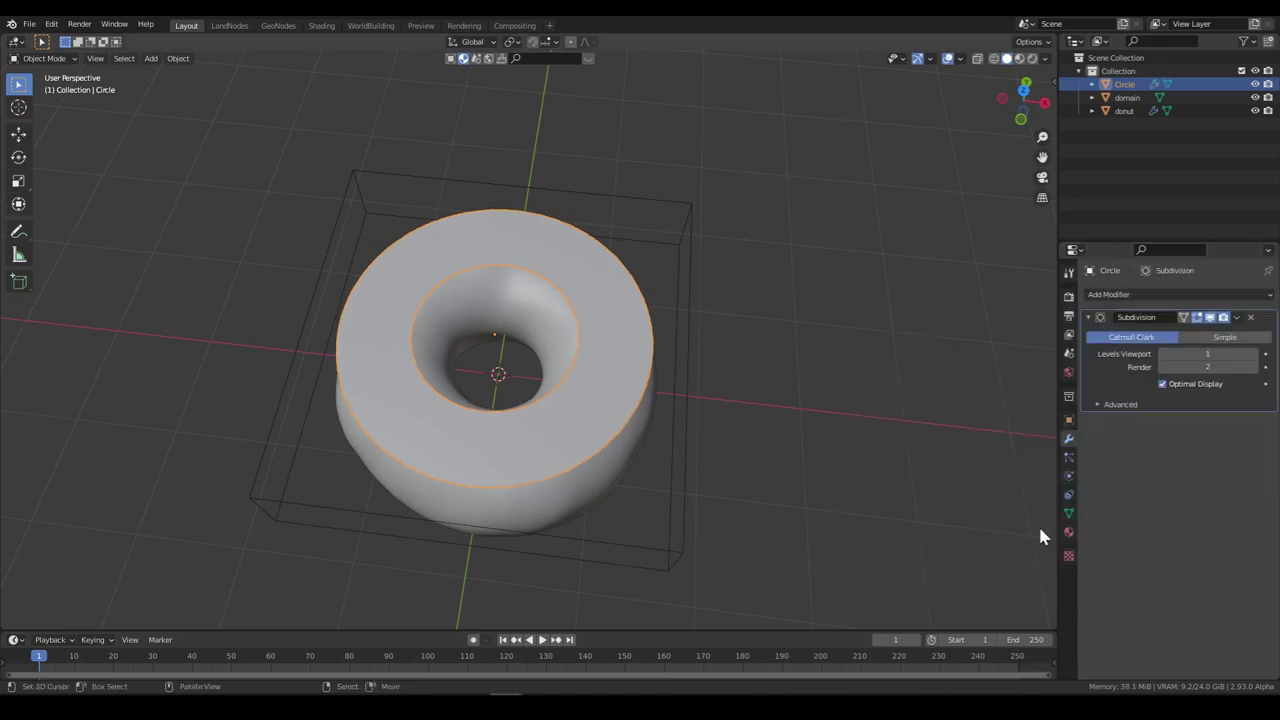
pyautogui.click(1252, 354)
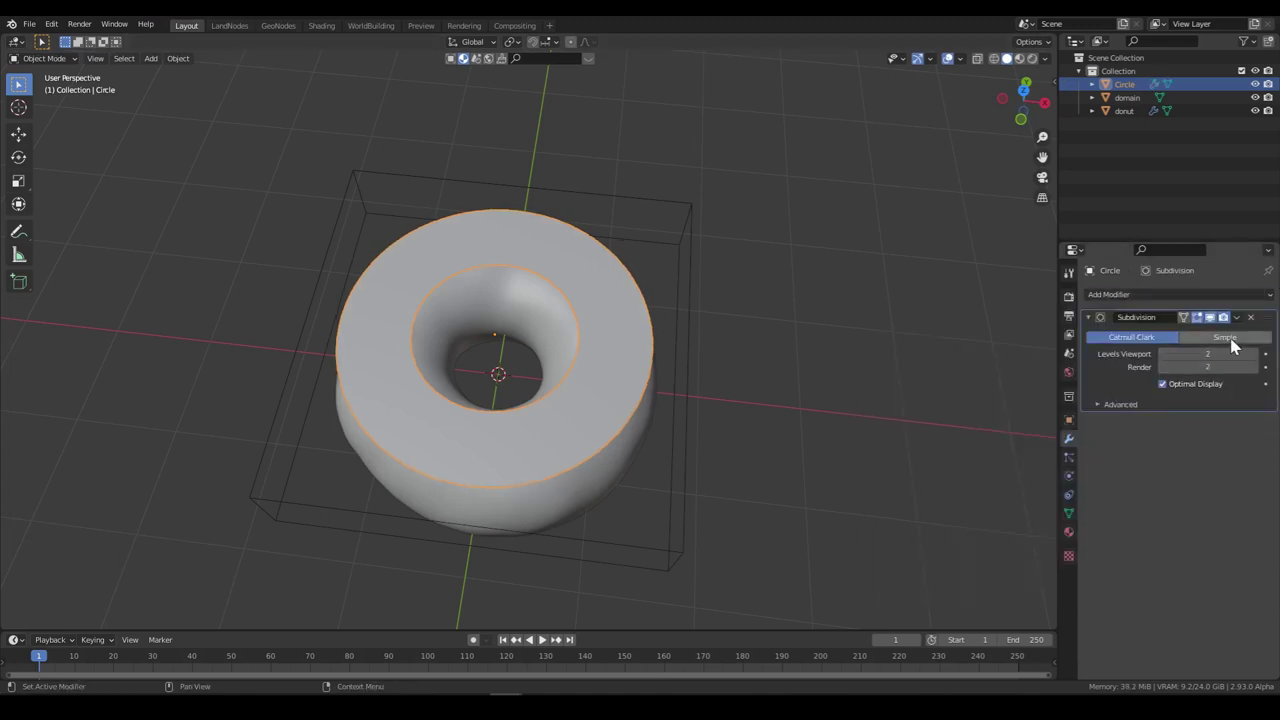
# Step: Add a Shrinkwrap modifier to the ring with the donut as its target
pyautogui.click(1088, 318)
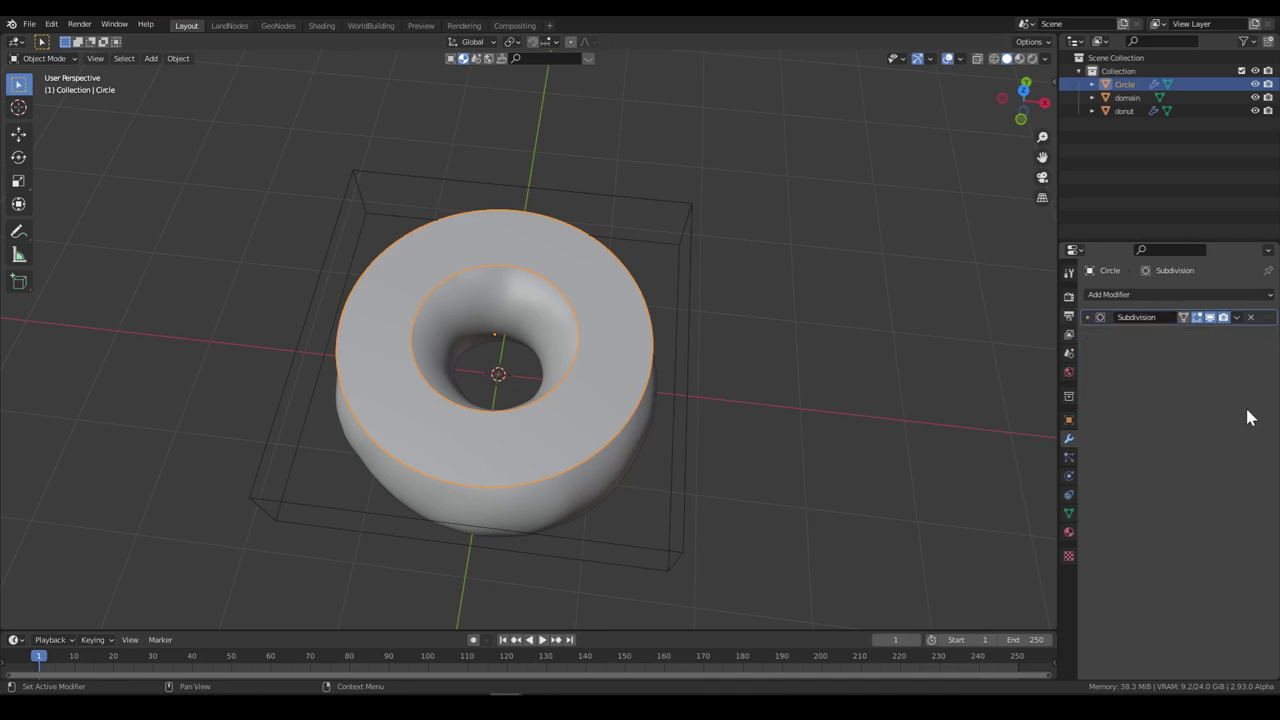
pyautogui.click(1117, 296)
pyautogui.click(1143, 452)
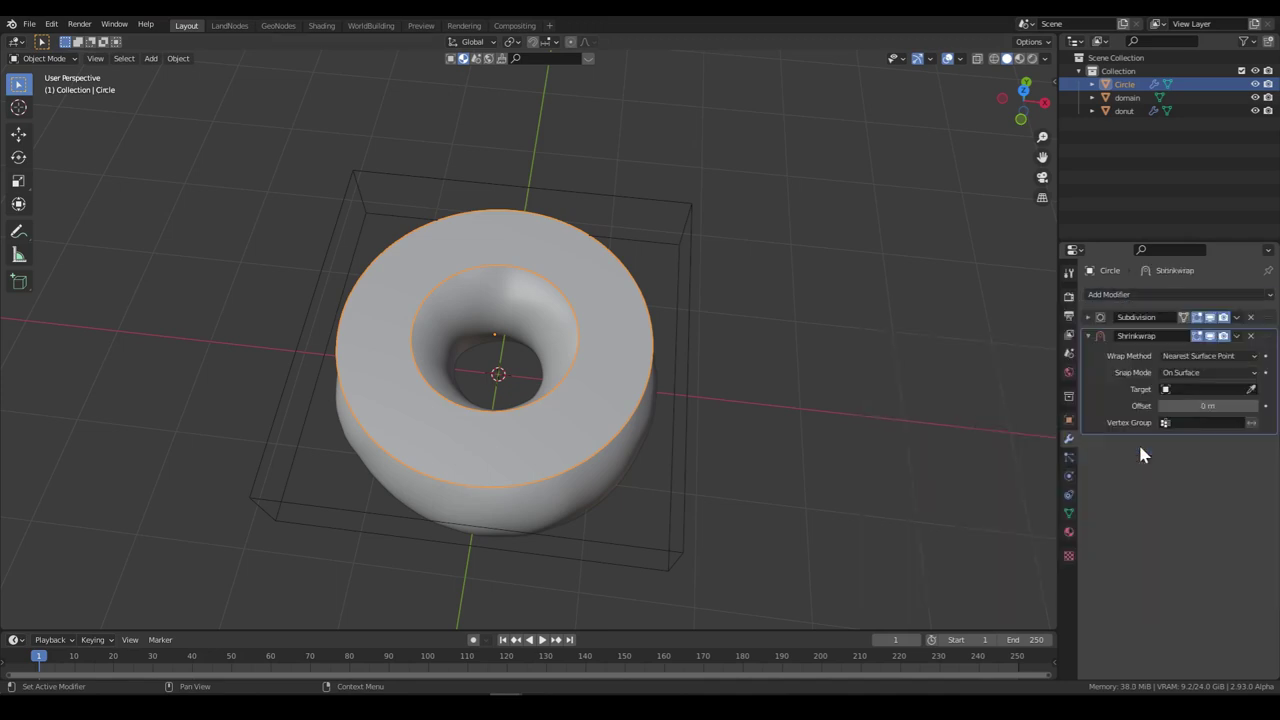
pyautogui.click(1251, 389)
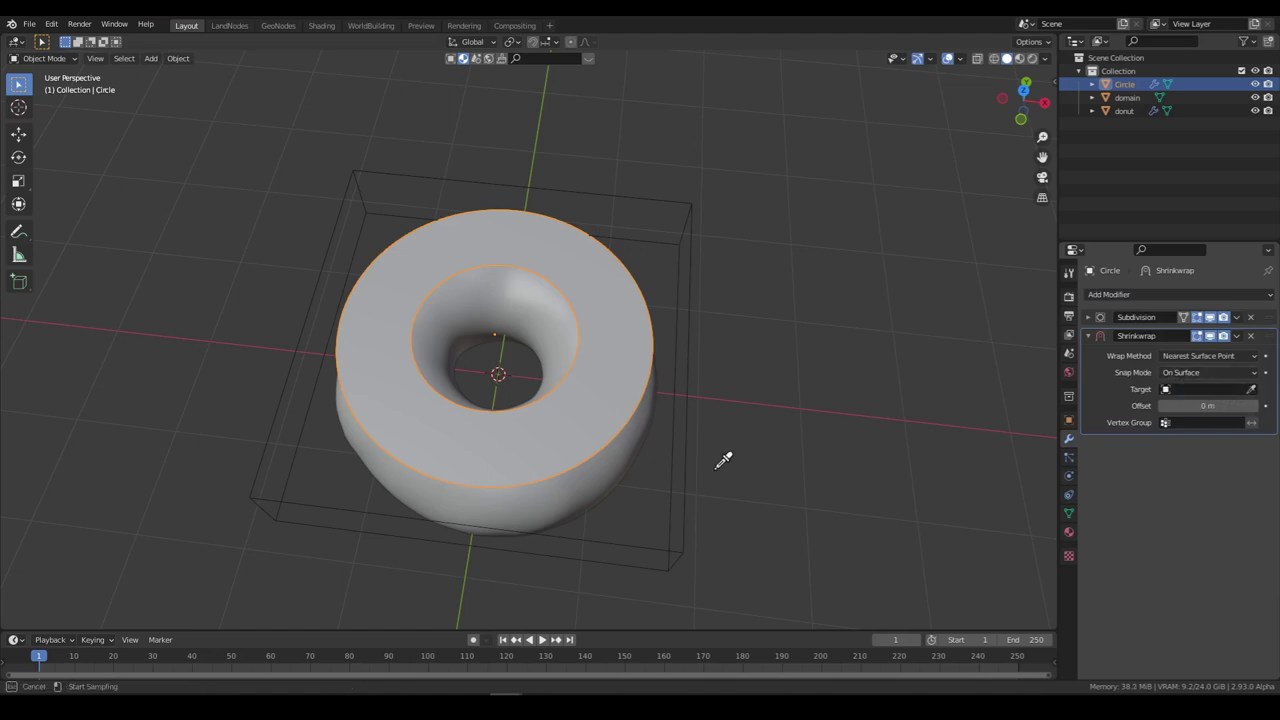
pyautogui.click(609, 463)
# Step: Set the Shrinkwrap wrap method to Project with both Negative and Positive directions
pyautogui.click(1180, 358)
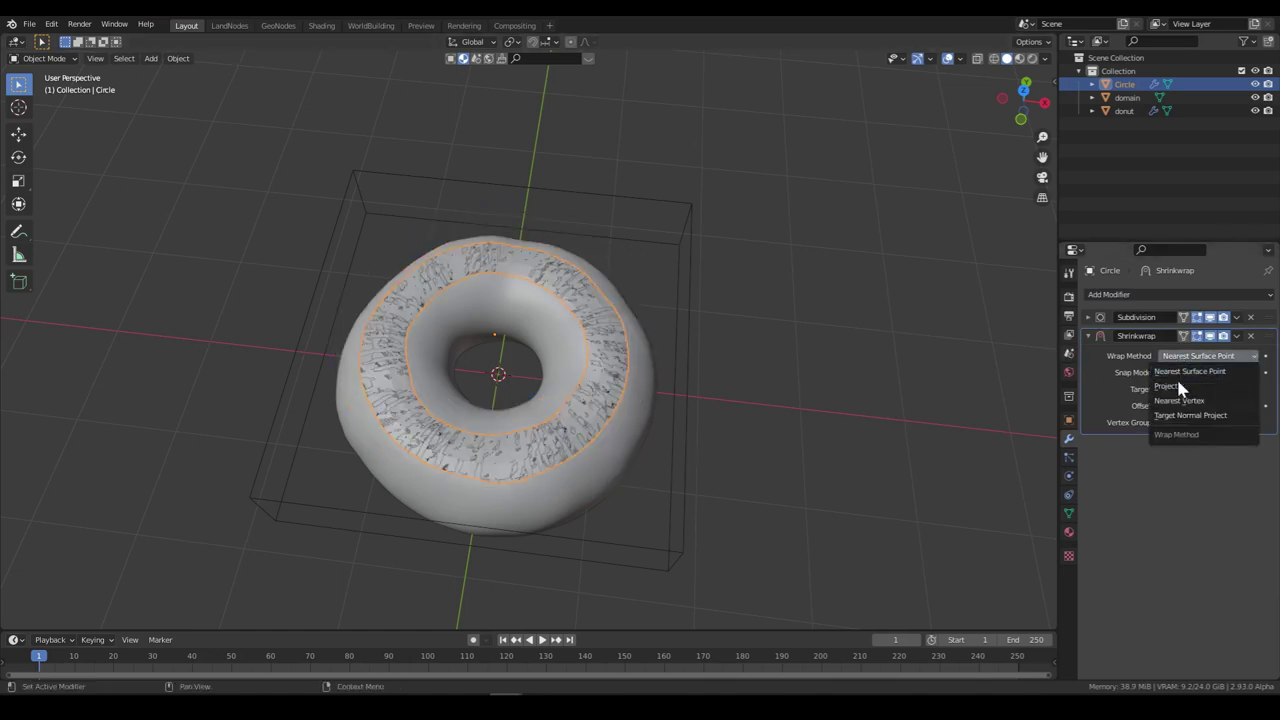
pyautogui.click(1172, 386)
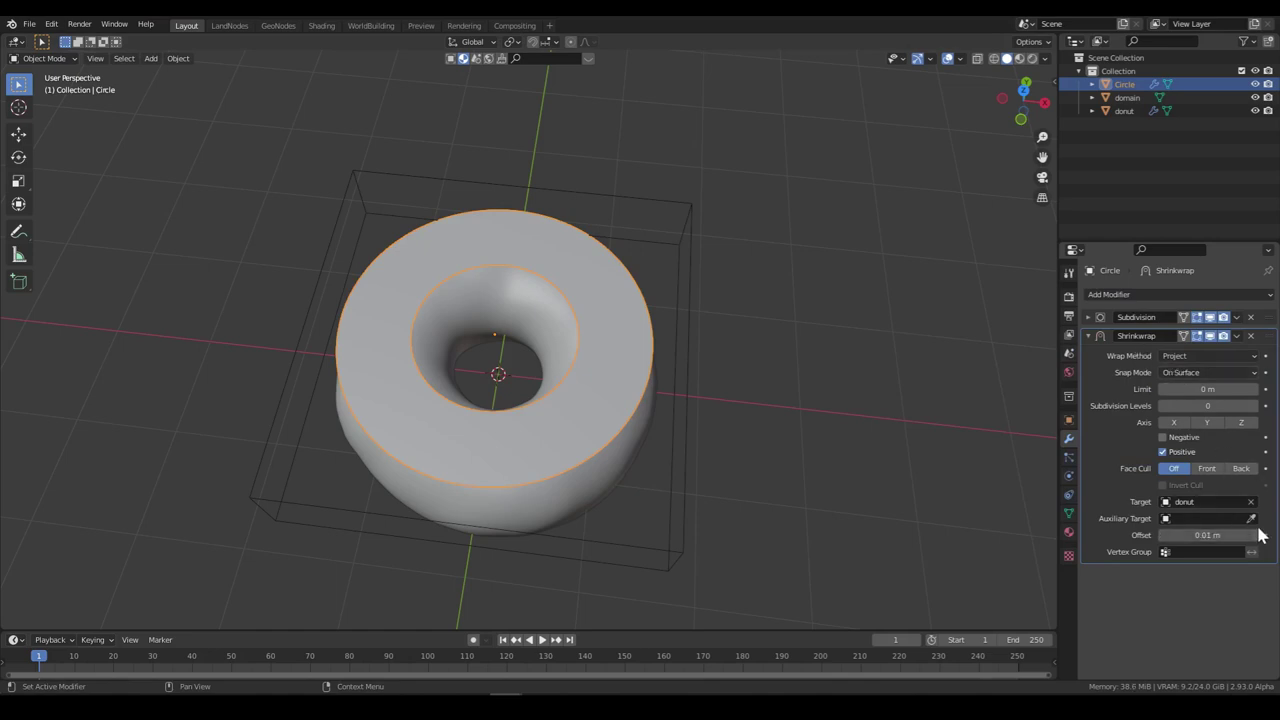
pyautogui.click(1186, 438)
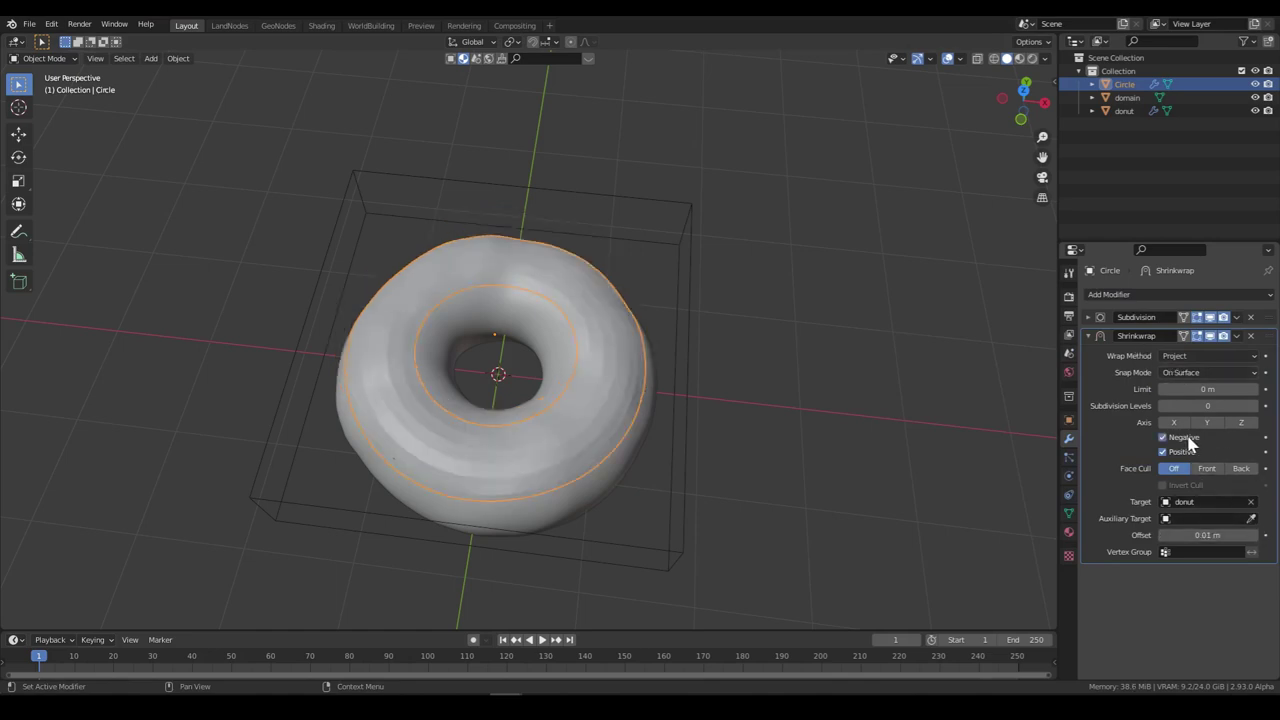
pyautogui.click(1088, 335)
pyautogui.click(1094, 293)
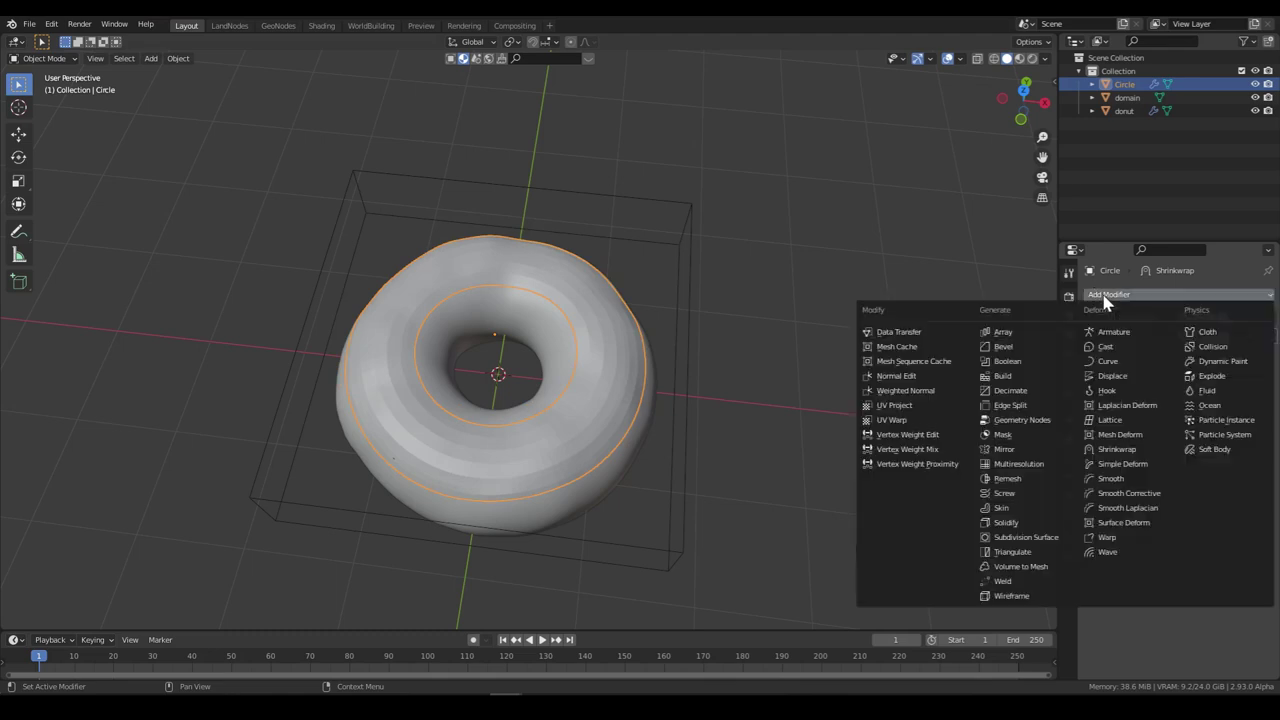
# Step: Add a Solidify modifier to the icing with 0.12 m thickness
pyautogui.click(1053, 535)
pyautogui.moveTo(606, 520); pyautogui.dragTo(630, 470, button='middle')
pyautogui.moveTo(1207, 391)
pyautogui.mouseDown()
pyautogui.moveTo(1265, 391)
pyautogui.moveTo(1203, 394)
pyautogui.mouseUp()
pyautogui.moveTo(655, 400); pyautogui.dragTo(692, 440, button='middle')
pyautogui.click(1088, 354)
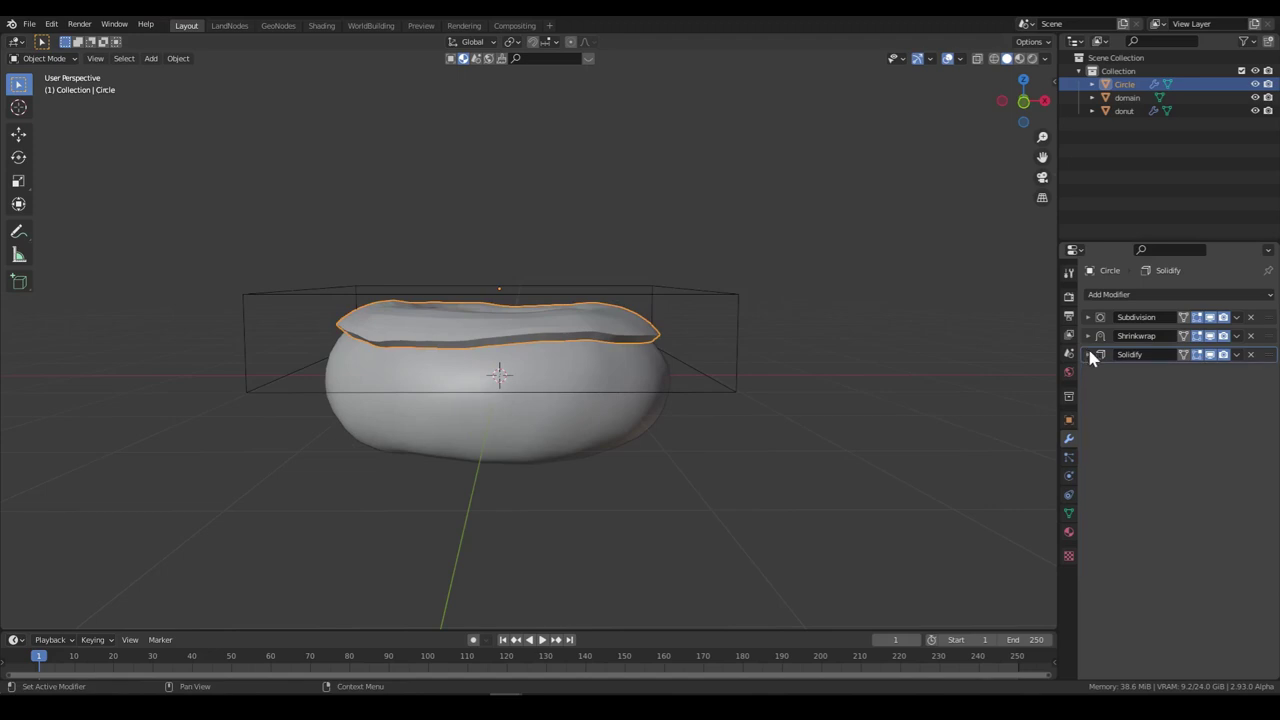
# Step: Add a second Subdivision Surface modifier at viewport level 2
pyautogui.click(1109, 294)
pyautogui.click(1060, 549)
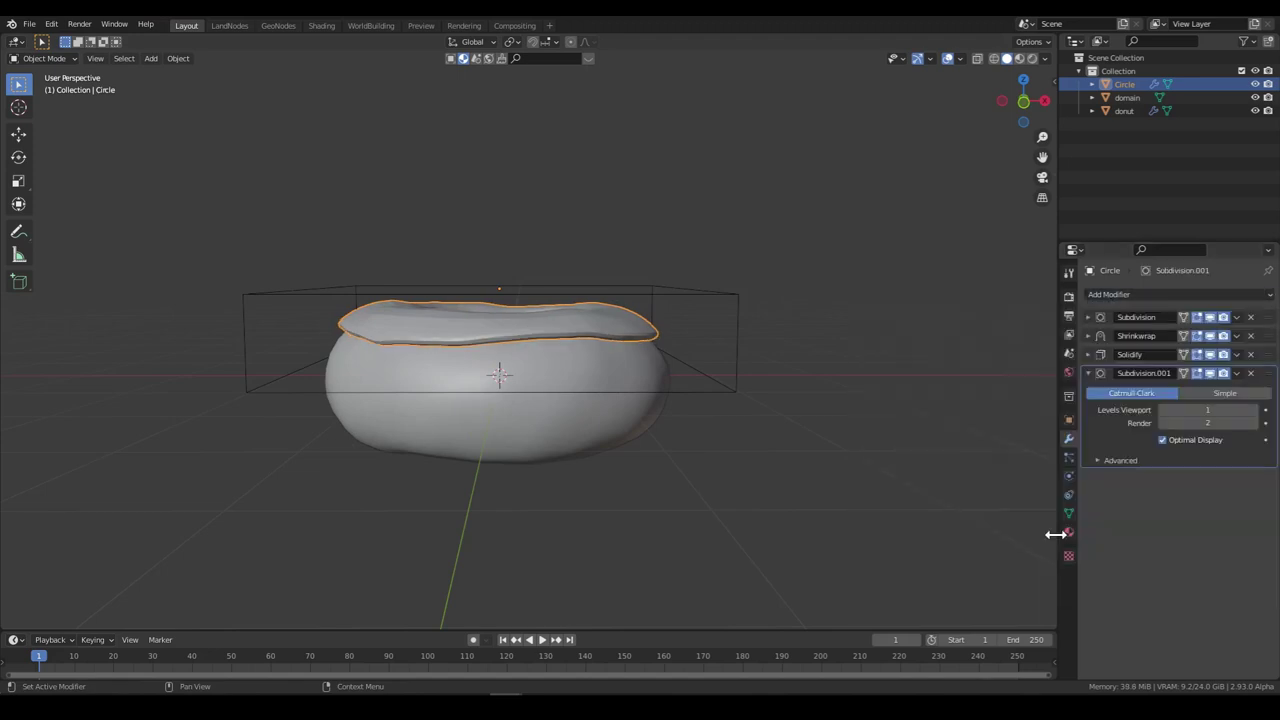
pyautogui.click(1251, 410)
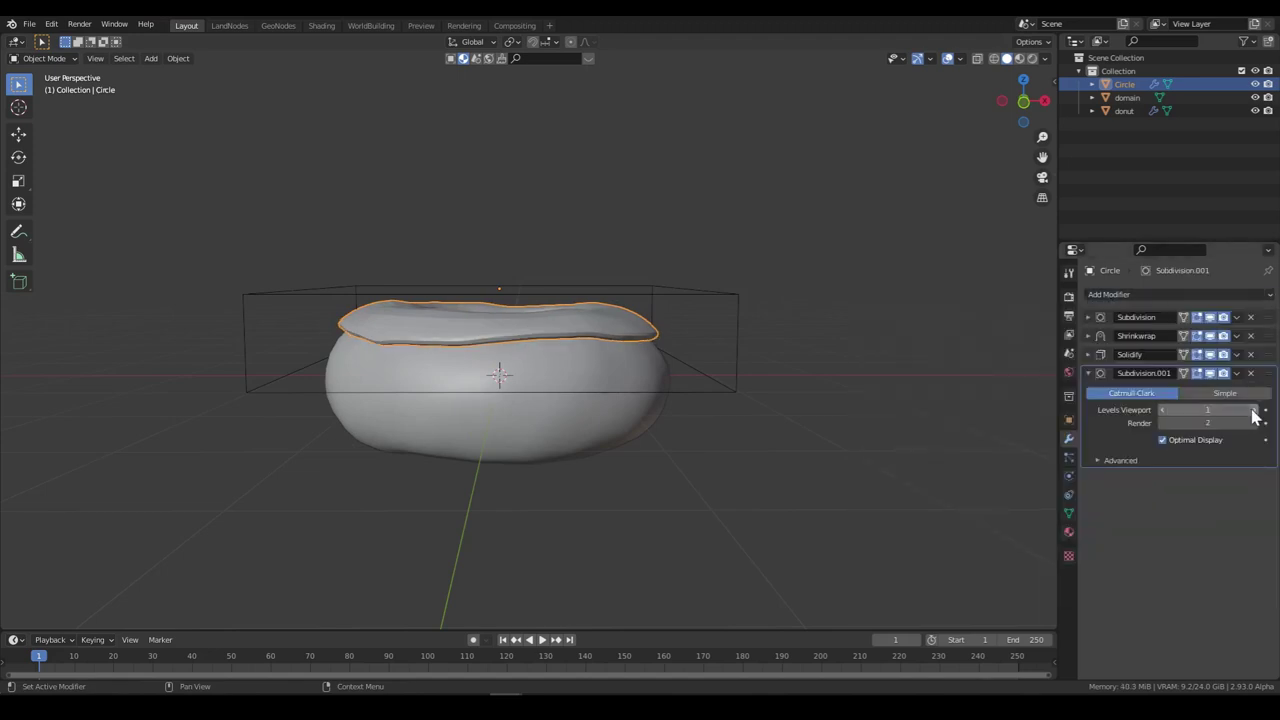
pyautogui.click(1088, 373)
# Step: Select the donut and re-save donut.blend
pyautogui.moveTo(708, 445); pyautogui.dragTo(571, 409, button='middle')
pyautogui.rightClick(557, 371)
pyautogui.press('Escape')
pyautogui.click(584, 458)
pyautogui.rightClick(585, 462)
pyautogui.press('Escape')
pyautogui.moveTo(584, 449); pyautogui.dragTo(686, 443, button='middle')
pyautogui.hotkey('ctrl', 's')
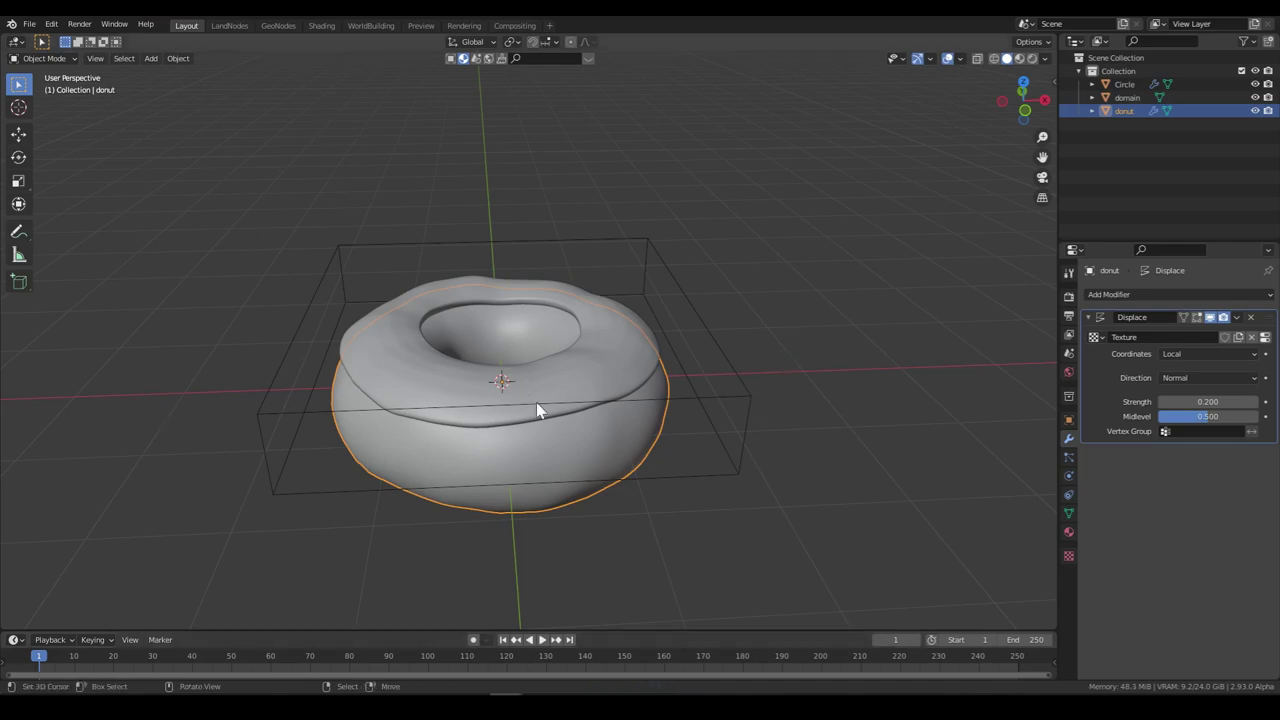
# Step: Give the donut Fluid physics as a Collision effector
pyautogui.click(1069, 457)
pyautogui.click(1070, 474)
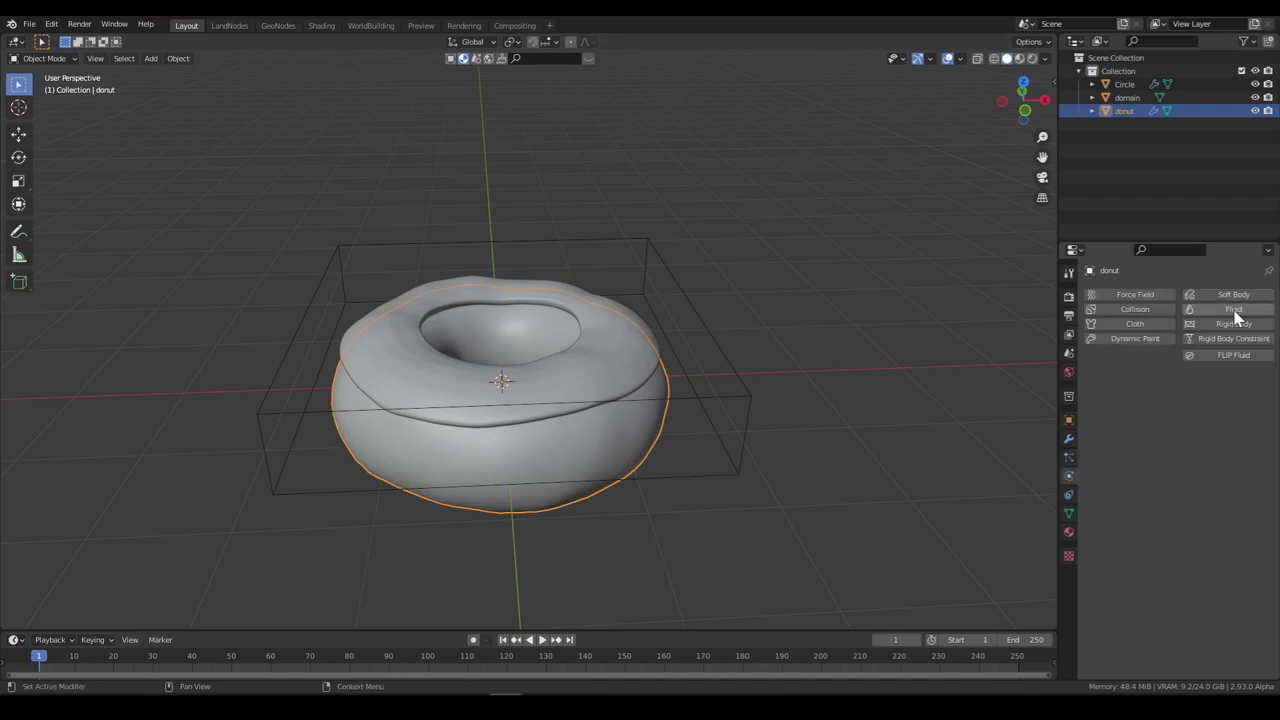
pyautogui.click(1234, 309)
pyautogui.click(1184, 397)
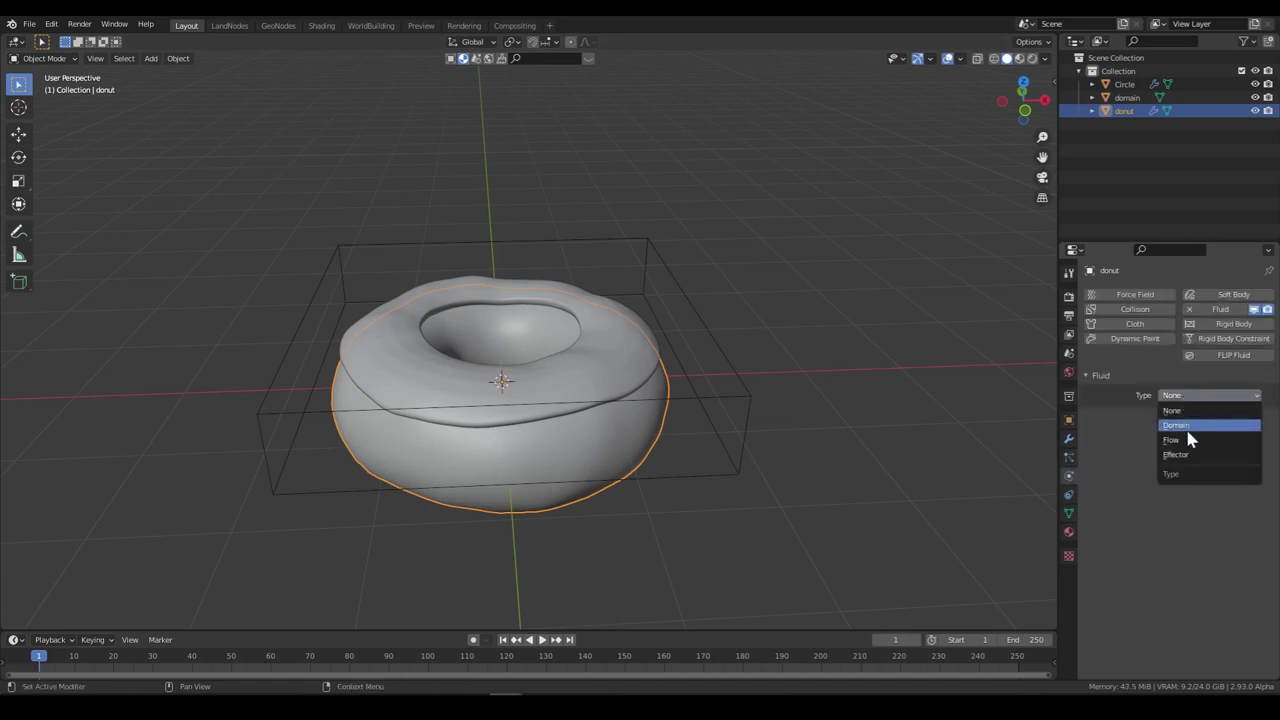
pyautogui.click(1189, 457)
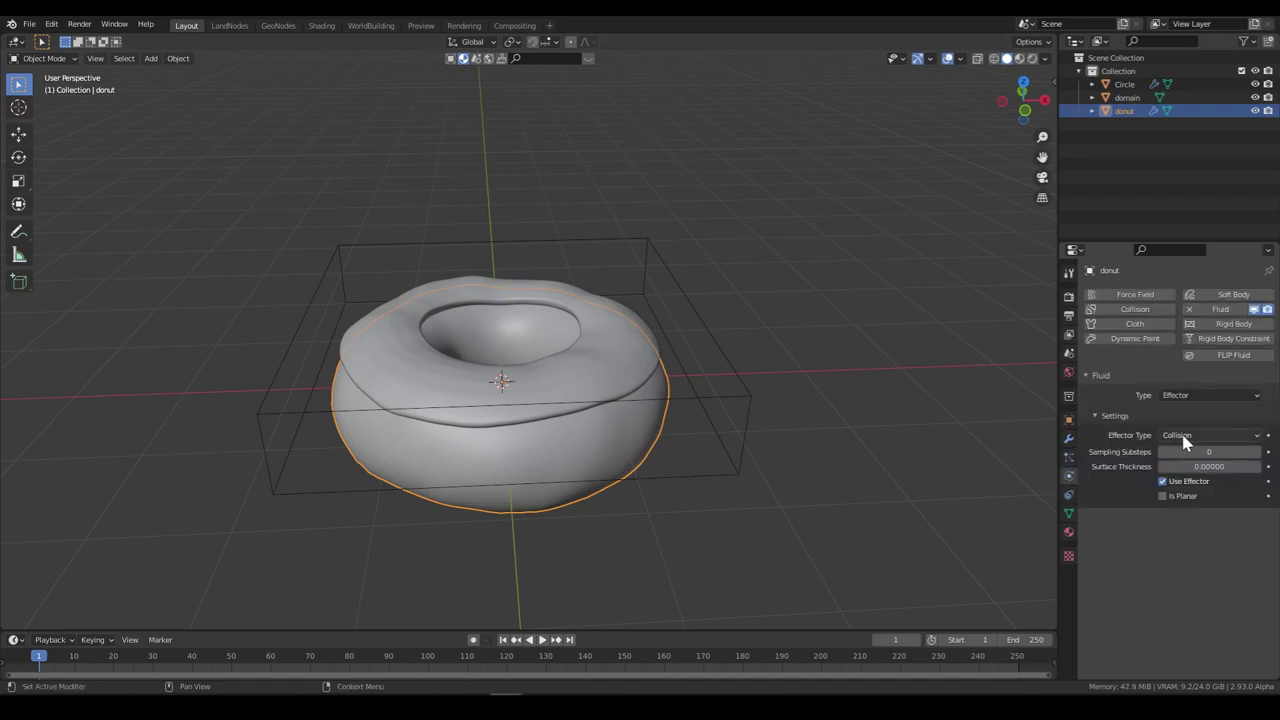
# Step: Give the icing Circle Fluid physics of type Flow with Liquid flow type
pyautogui.click(564, 422)
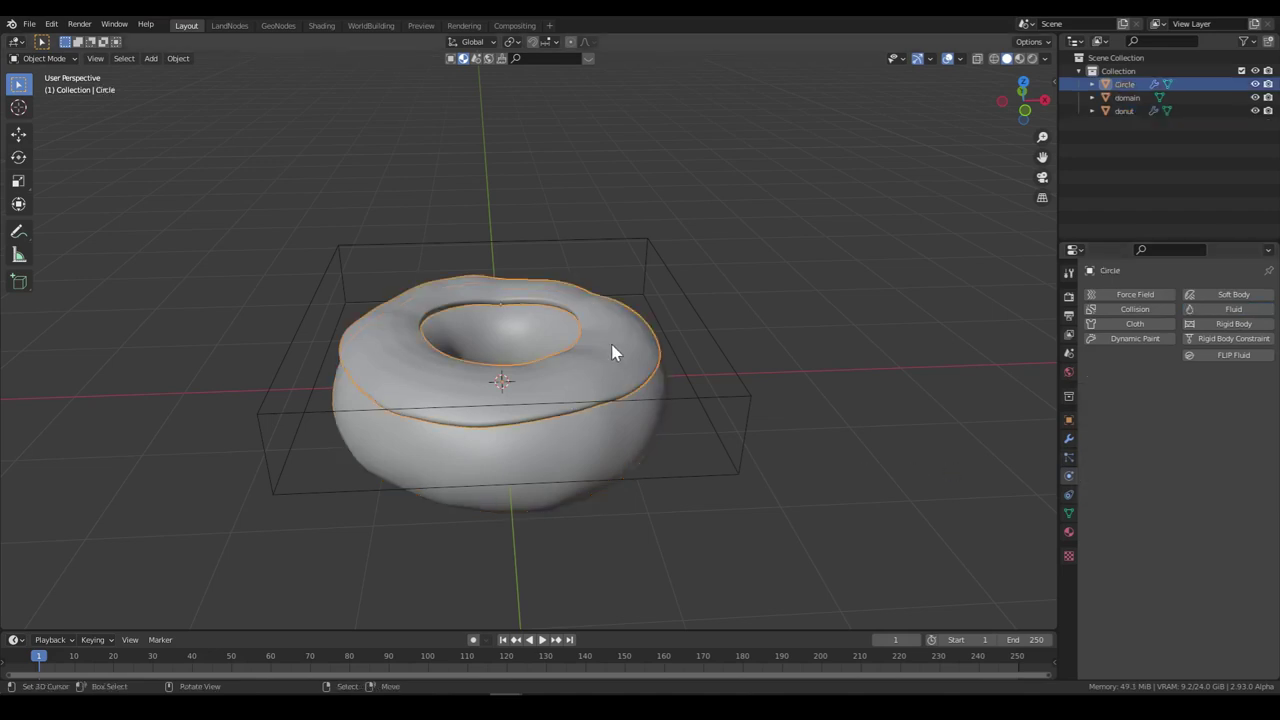
pyautogui.click(1210, 312)
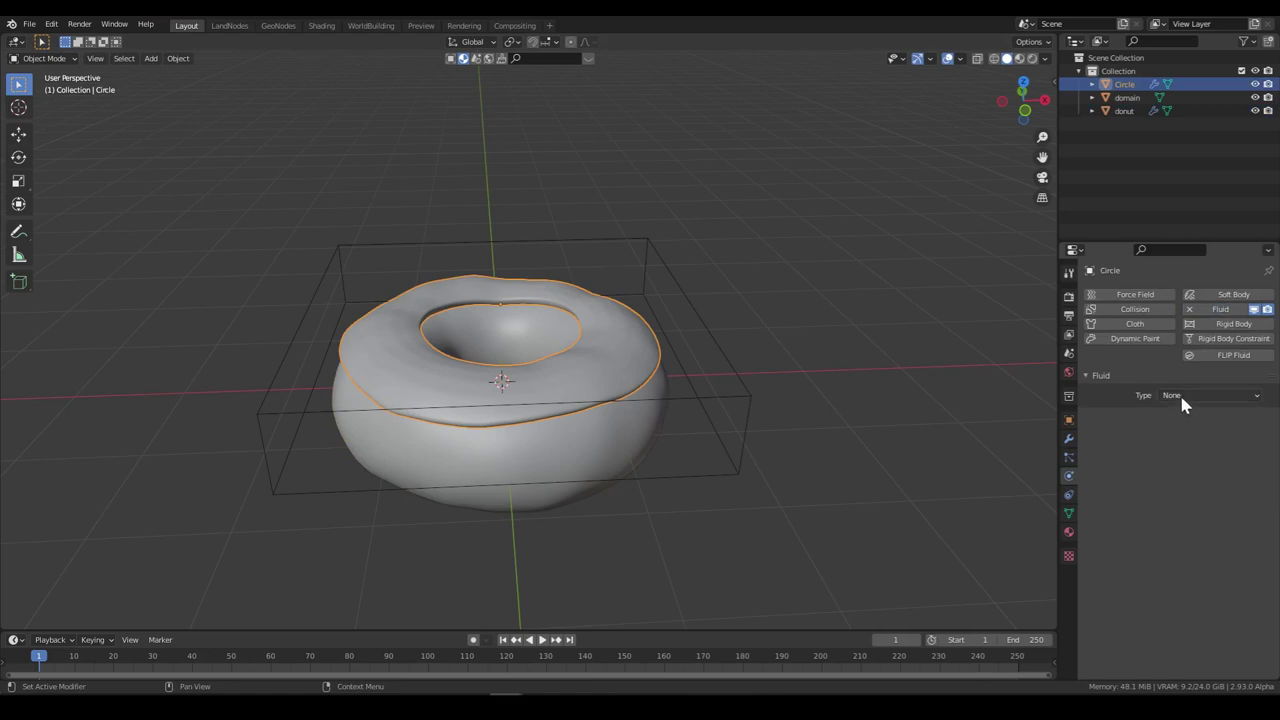
pyautogui.click(1183, 398)
pyautogui.click(1183, 440)
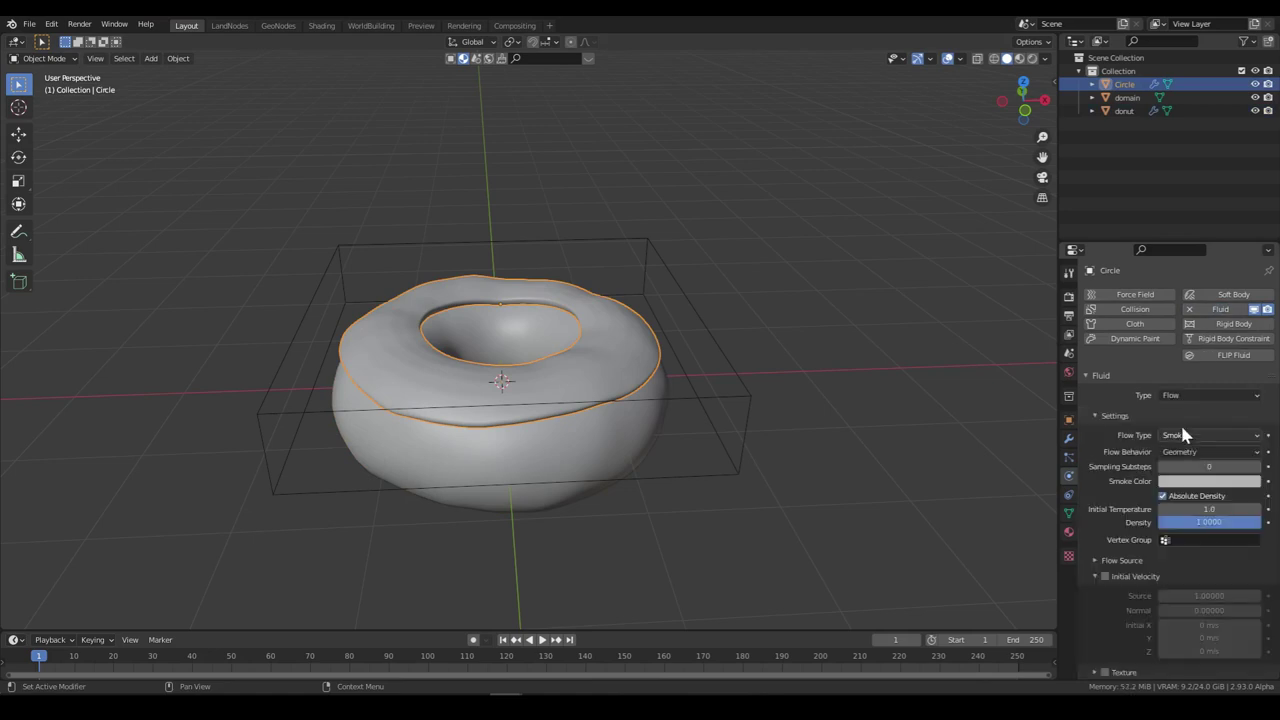
pyautogui.click(1178, 436)
pyautogui.click(1180, 495)
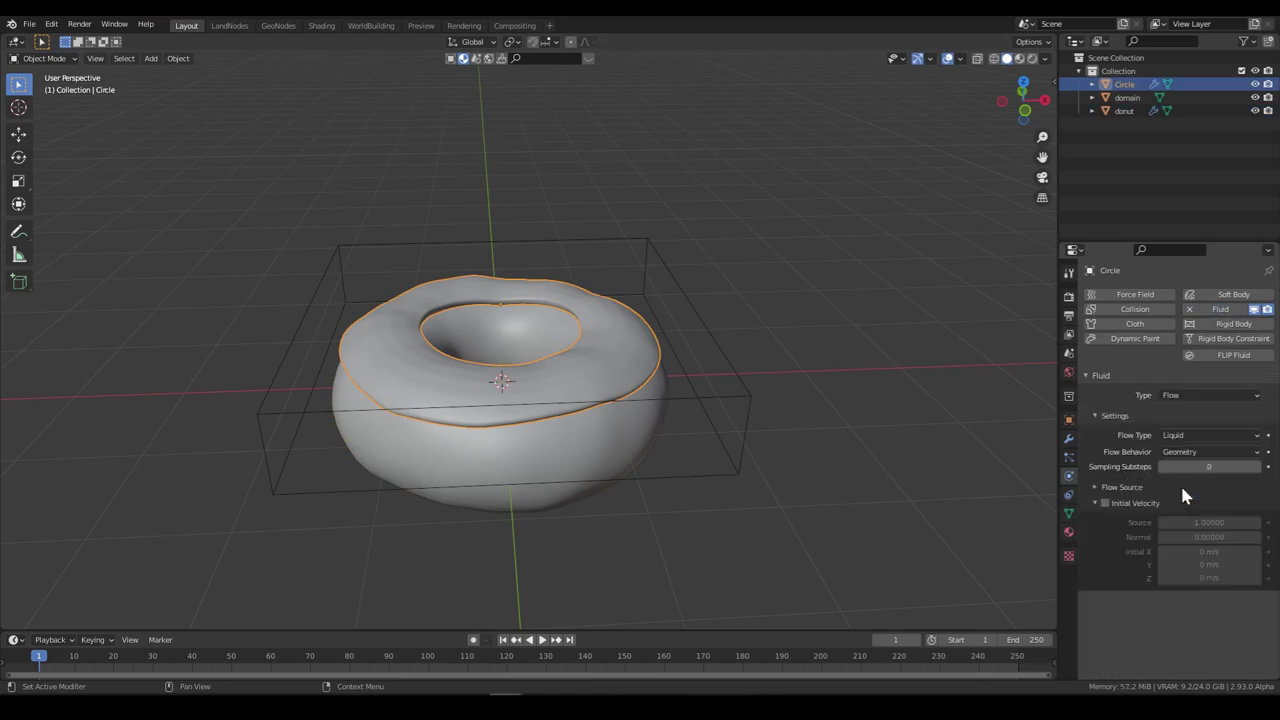
# Step: Save the file, then add Fluid physics to the domain box as a Liquid domain
pyautogui.click(741, 403)
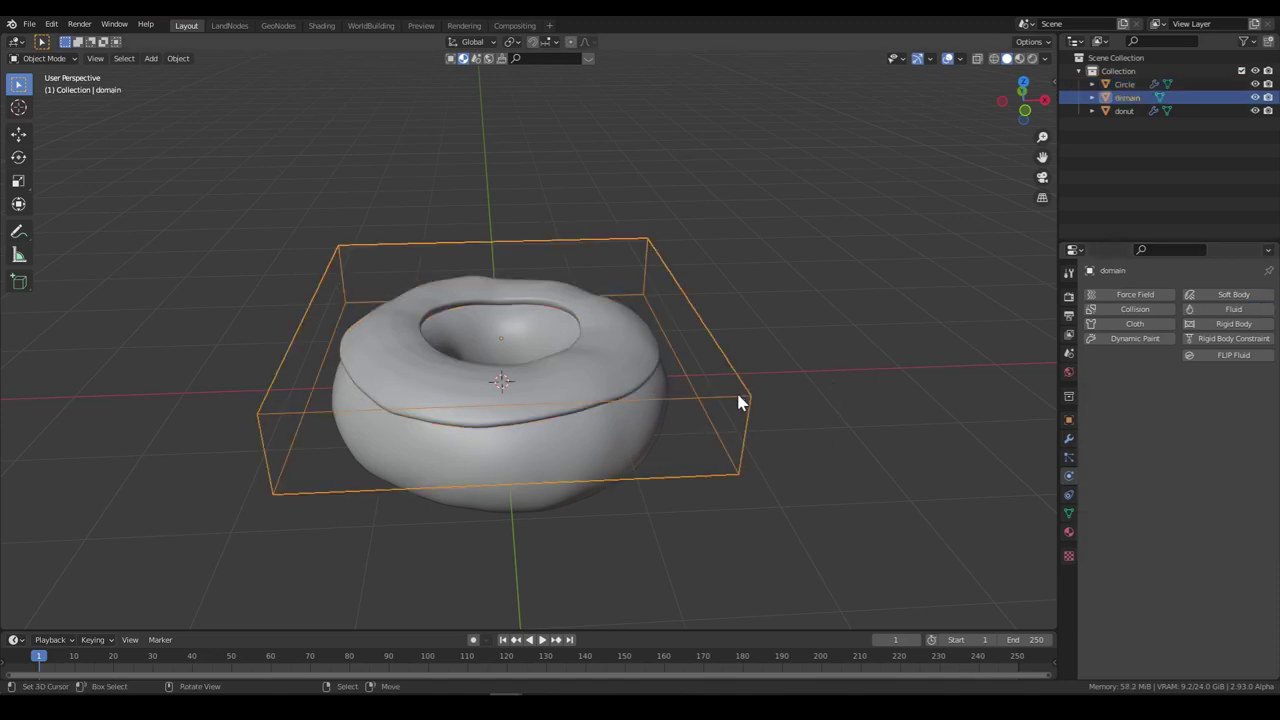
pyautogui.hotkey('ctrl', 's')
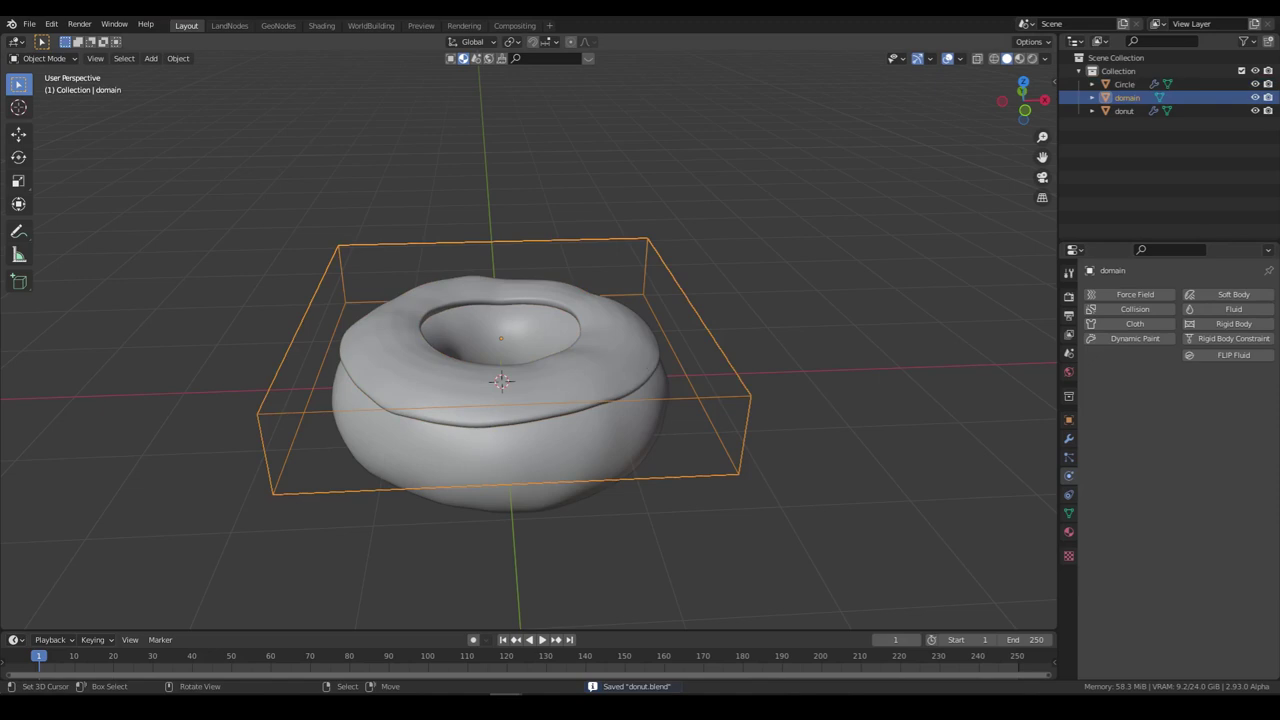
pyautogui.click(1230, 312)
pyautogui.click(1220, 394)
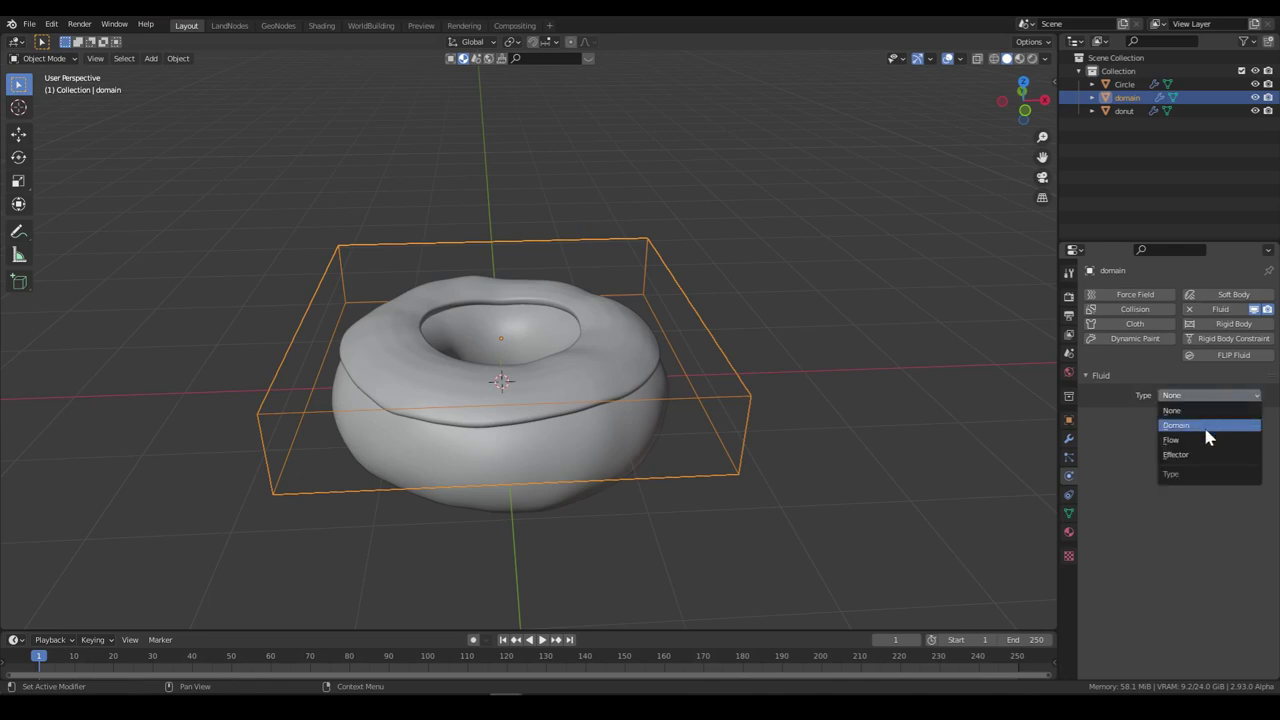
pyautogui.click(1200, 425)
pyautogui.click(1205, 435)
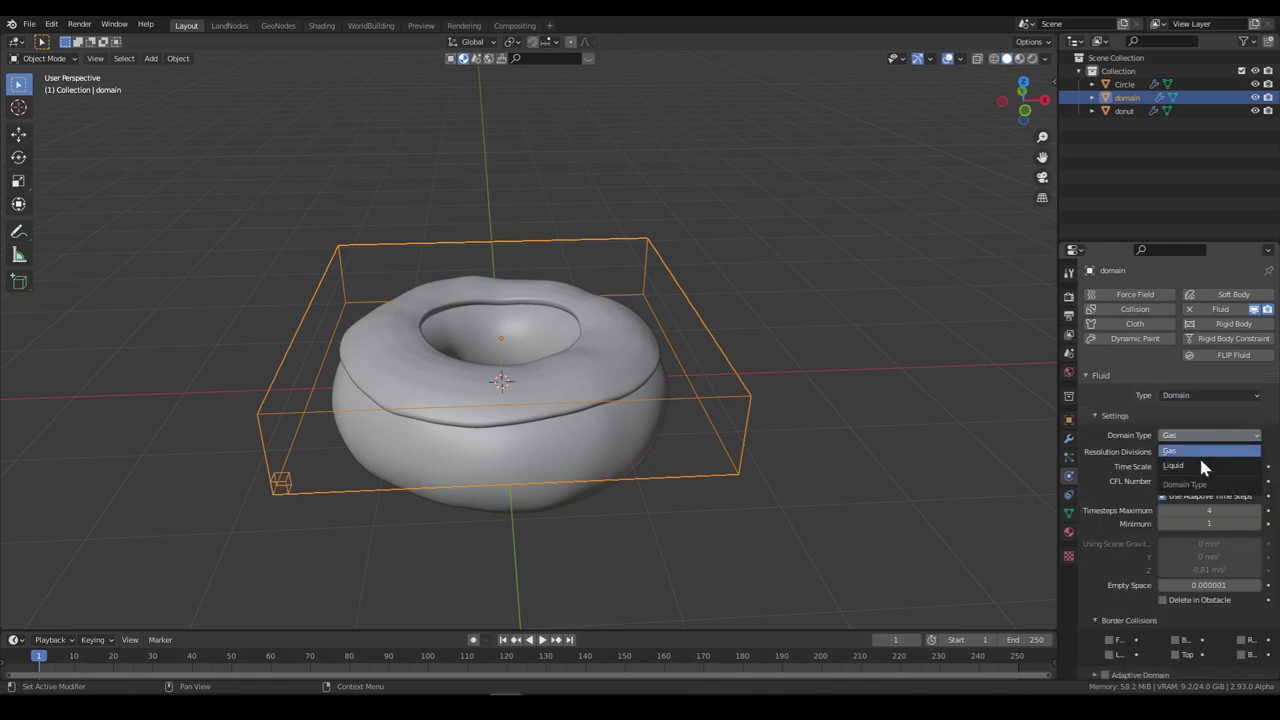
pyautogui.click(1203, 467)
# Step: Set the domain resolution to 48, CFL number 10 and FLIP ratio 1
pyautogui.click(1170, 452)
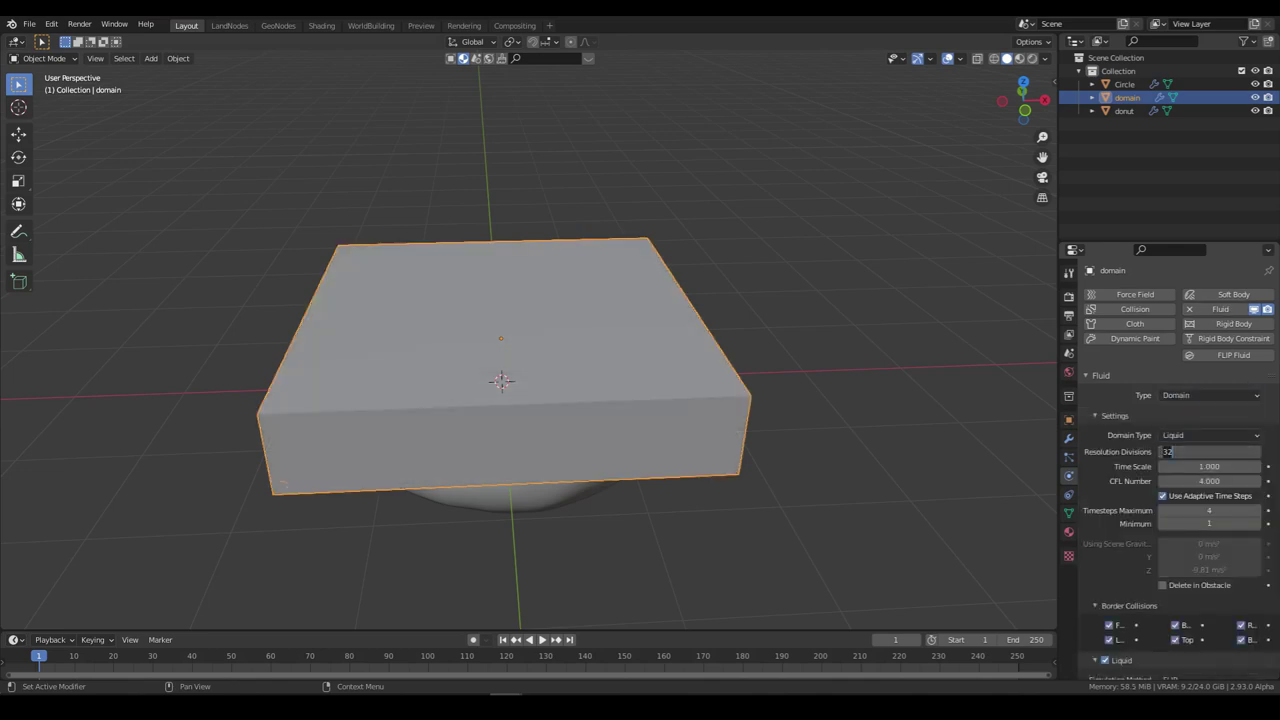
pyautogui.press('Return')
pyautogui.click(1172, 481)
pyautogui.write('4.0')
pyautogui.press('Return')
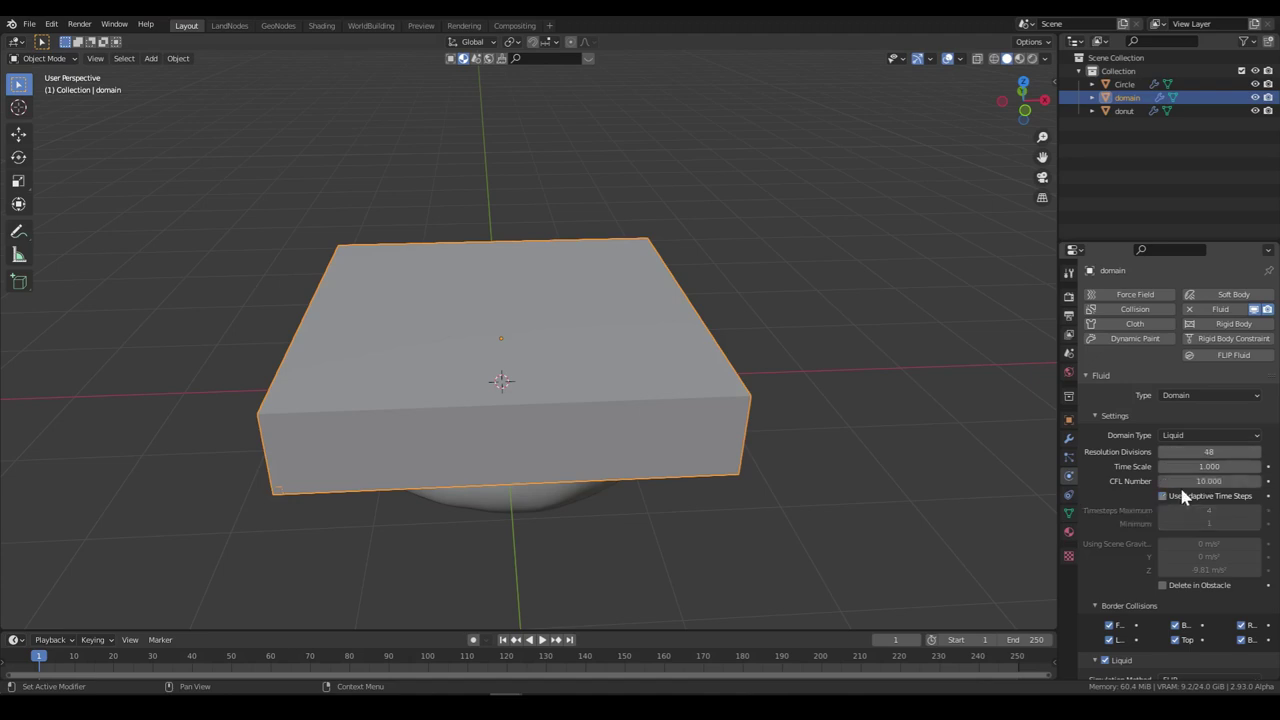
pyautogui.scroll(-4, 1135, 475)
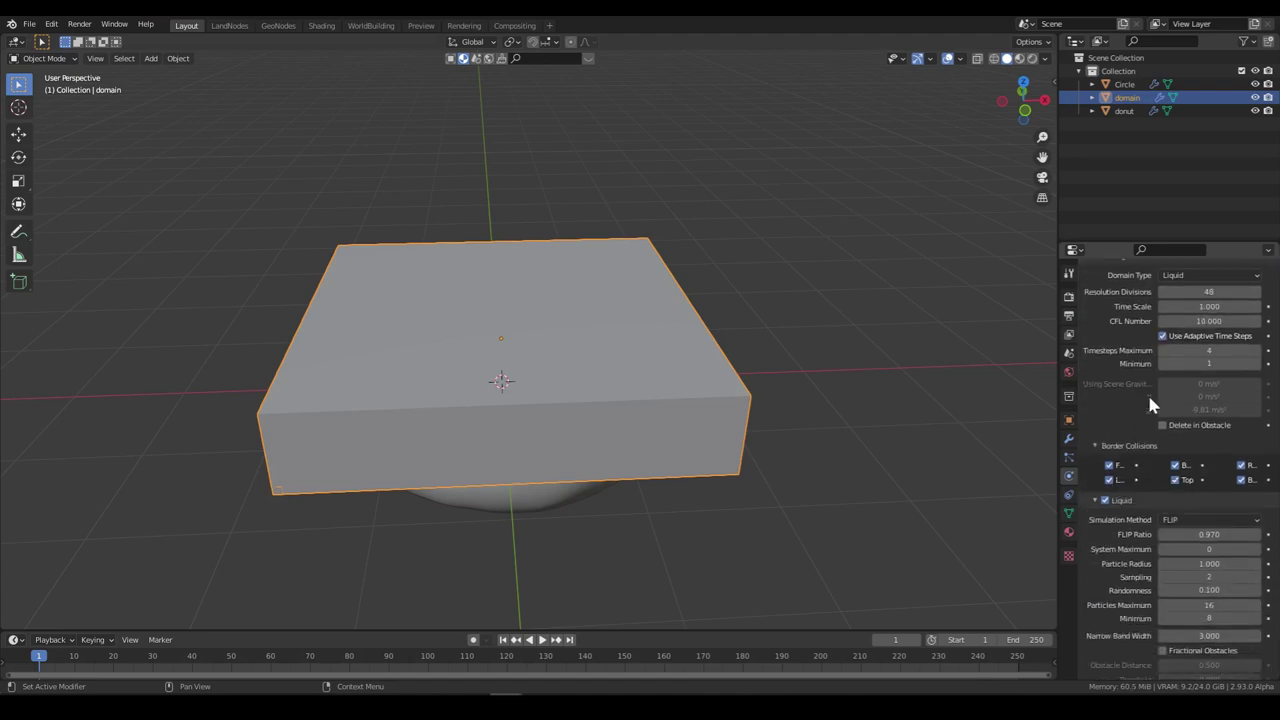
pyautogui.scroll(-3, 1170, 447)
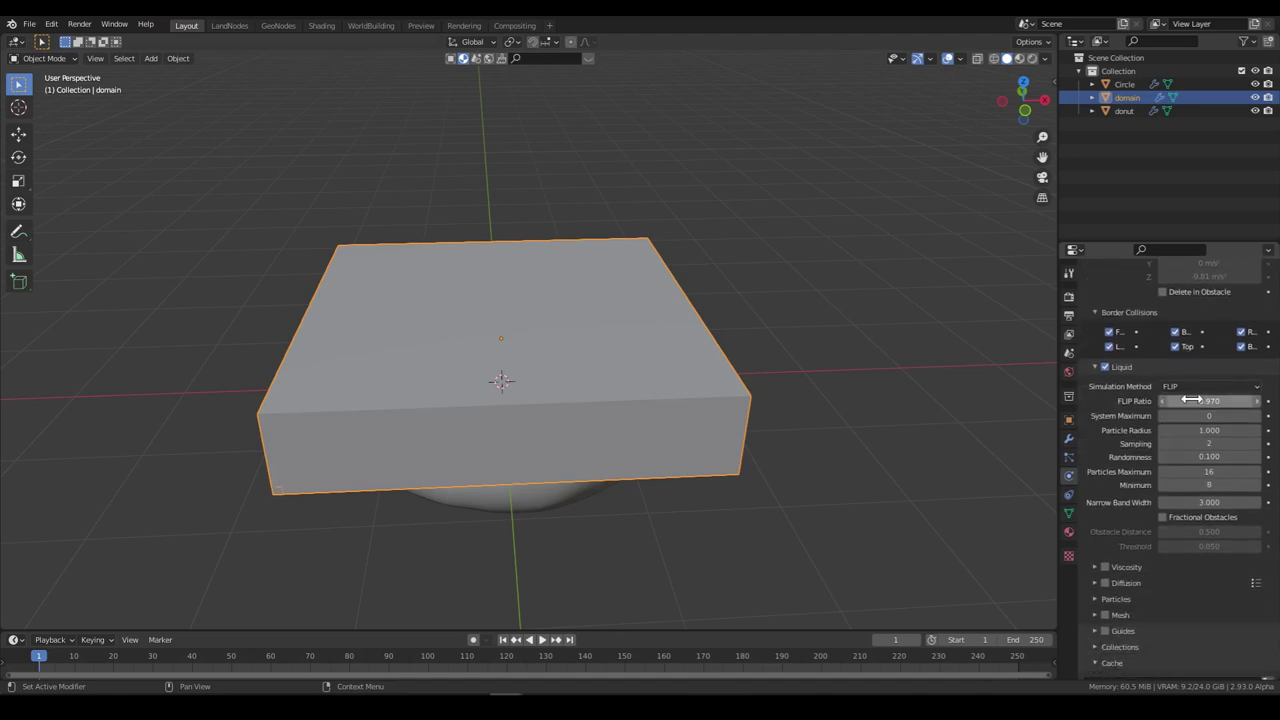
pyautogui.moveTo(1190, 400)
pyautogui.mouseDown()
pyautogui.moveTo(1225, 400)
pyautogui.moveTo(1190, 400)
pyautogui.mouseUp()
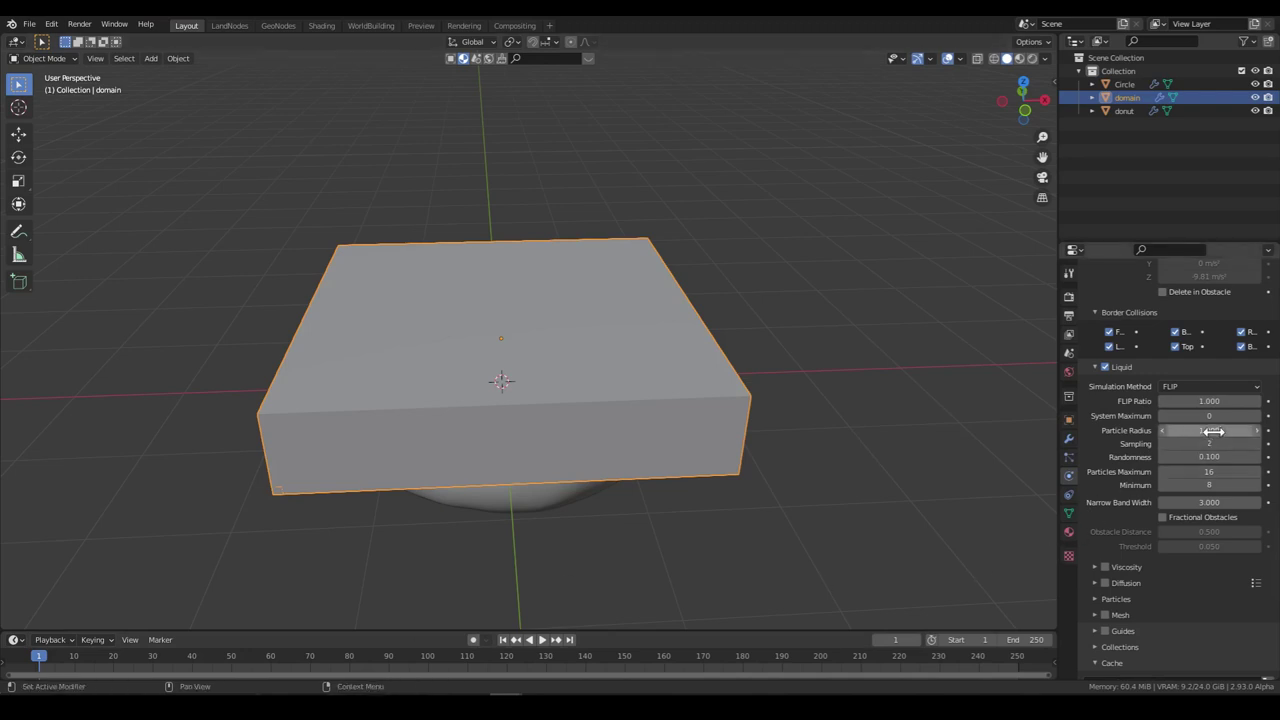
# Step: Set particle sampling to 1, particles minimum to 12 and narrow band width to 1
pyautogui.click(1163, 445)
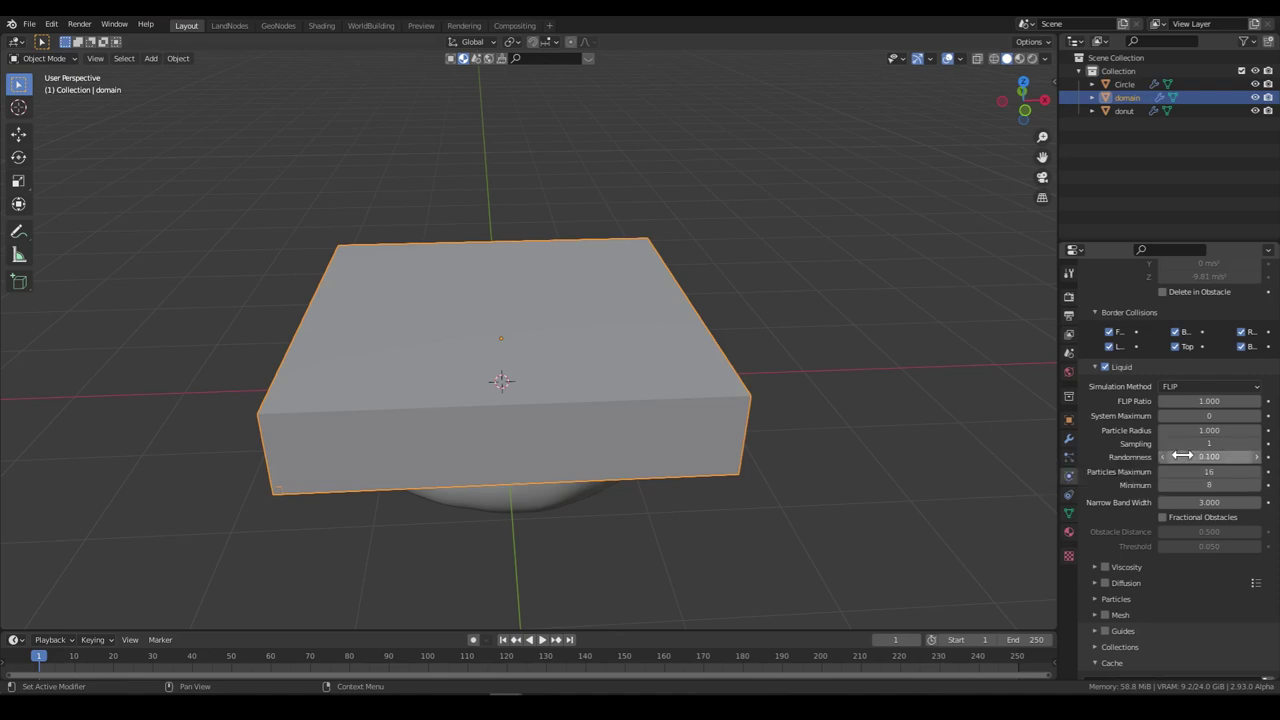
pyautogui.click(1190, 484)
pyautogui.write('12')
pyautogui.press('Return')
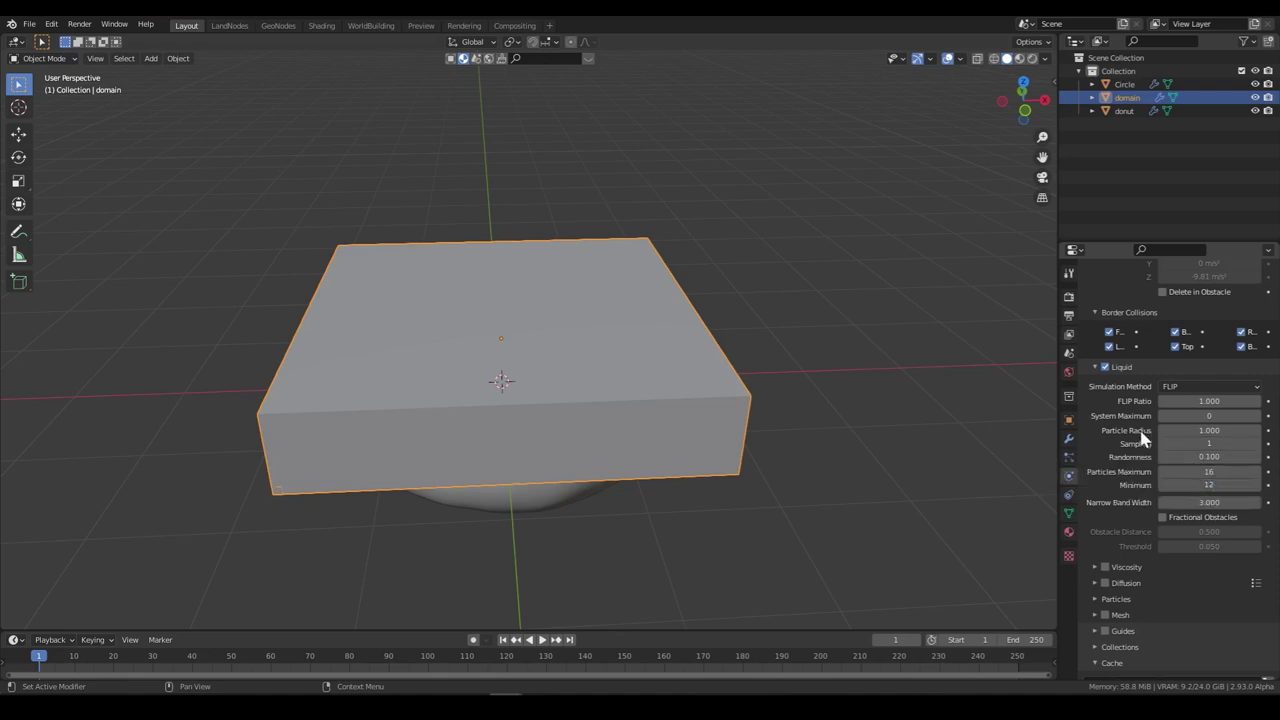
pyautogui.click(1186, 502)
pyautogui.write('1')
pyautogui.press('Return')
pyautogui.scroll(-4, 1134, 514)
# Step: Expand the liquid domain's Mesh subpanel and turn mesh generation on
pyautogui.click(1122, 458)
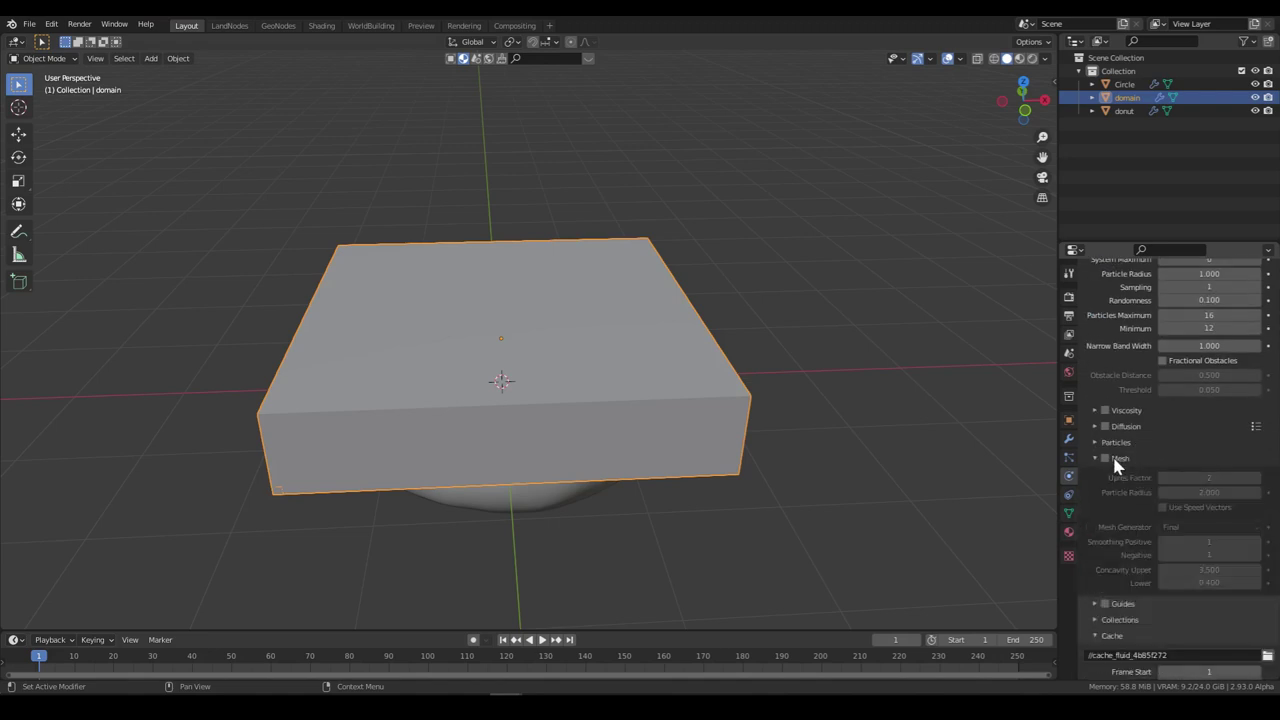
pyautogui.click(1105, 458)
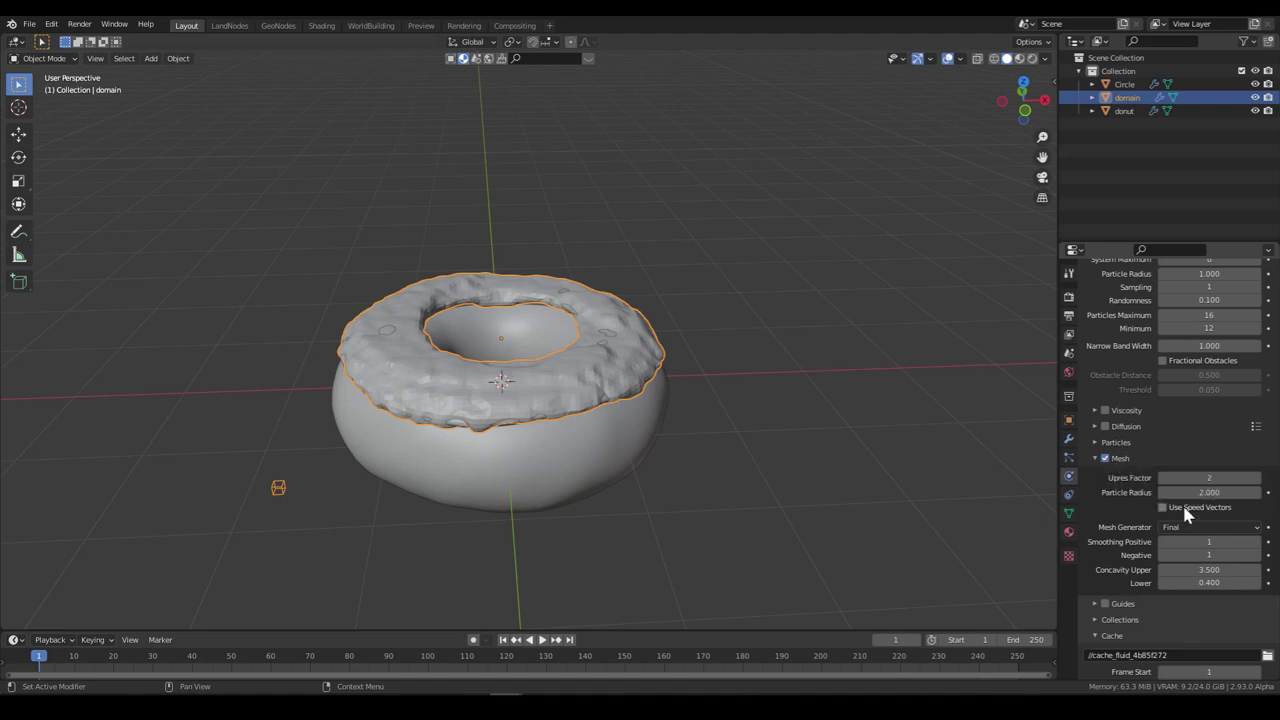
pyautogui.scroll(-3, 1144, 498)
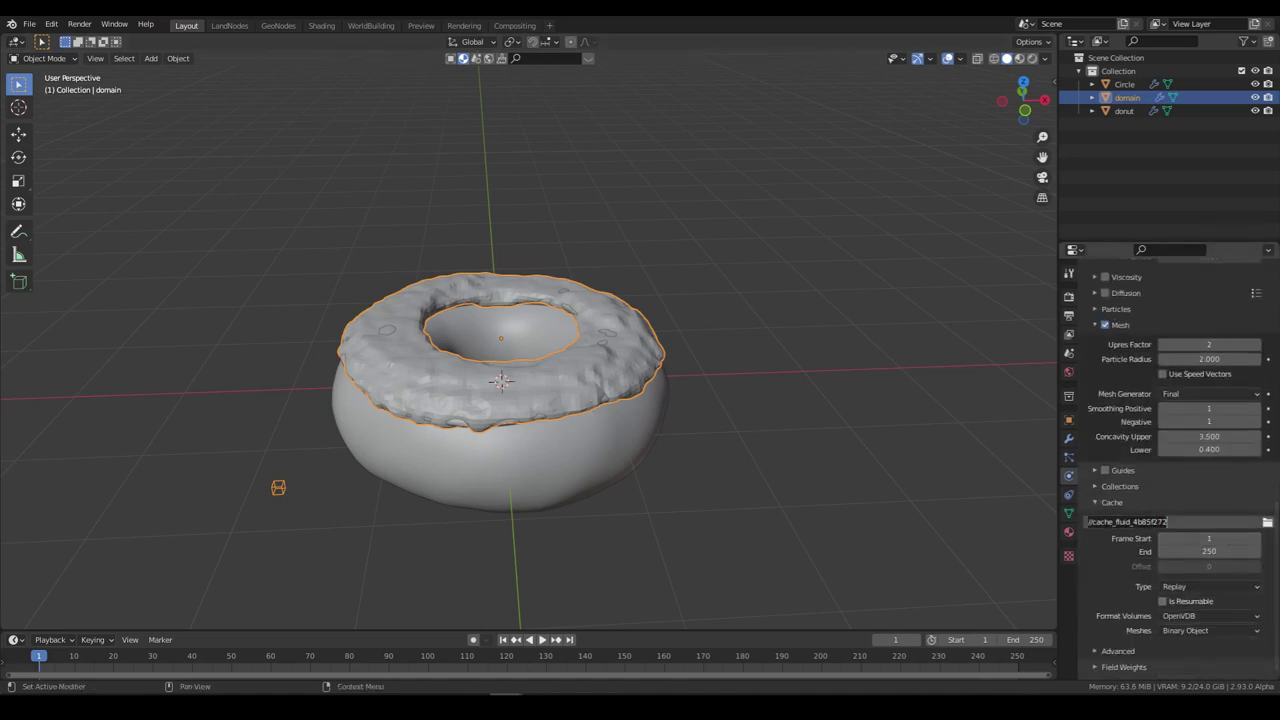
# Step: Check the cache folder path and toggle liquid mesh generation off and back on
pyautogui.click(1170, 521)
pyautogui.press('Return')
pyautogui.scroll(3, 1200, 465)
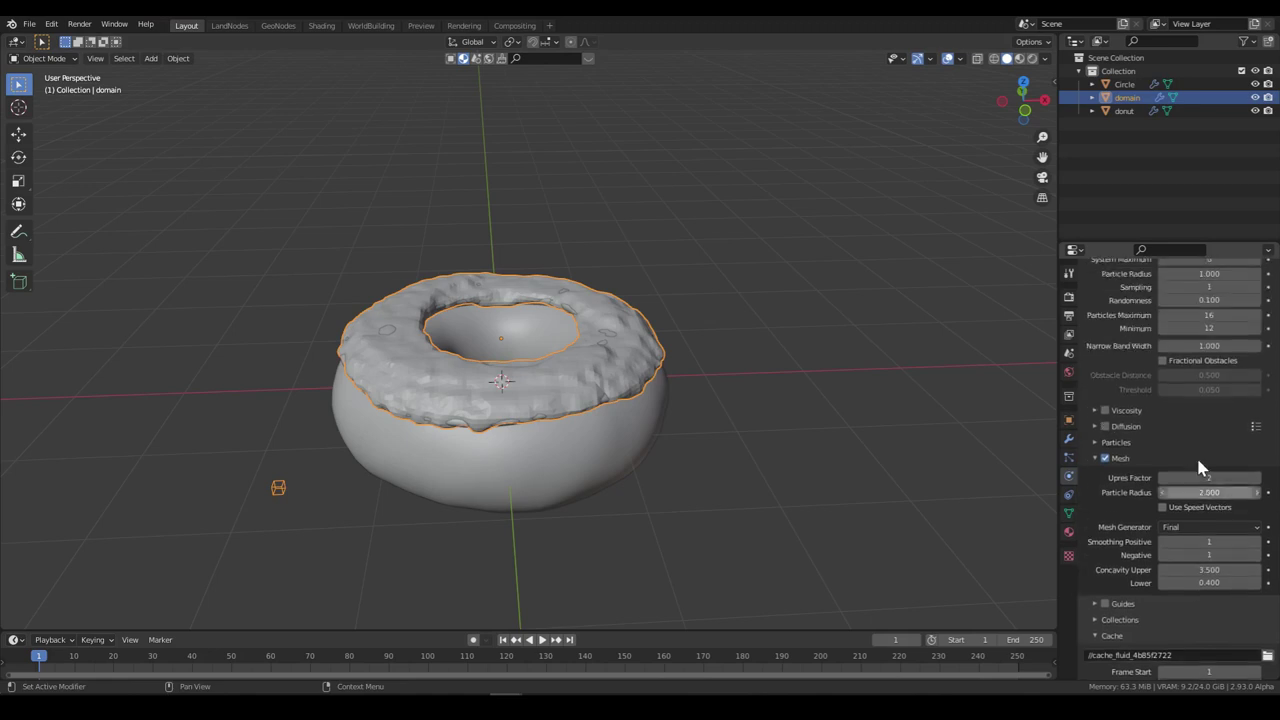
pyautogui.click(1105, 458)
pyautogui.click(1105, 458)
pyautogui.click(1105, 458)
pyautogui.click(1105, 458)
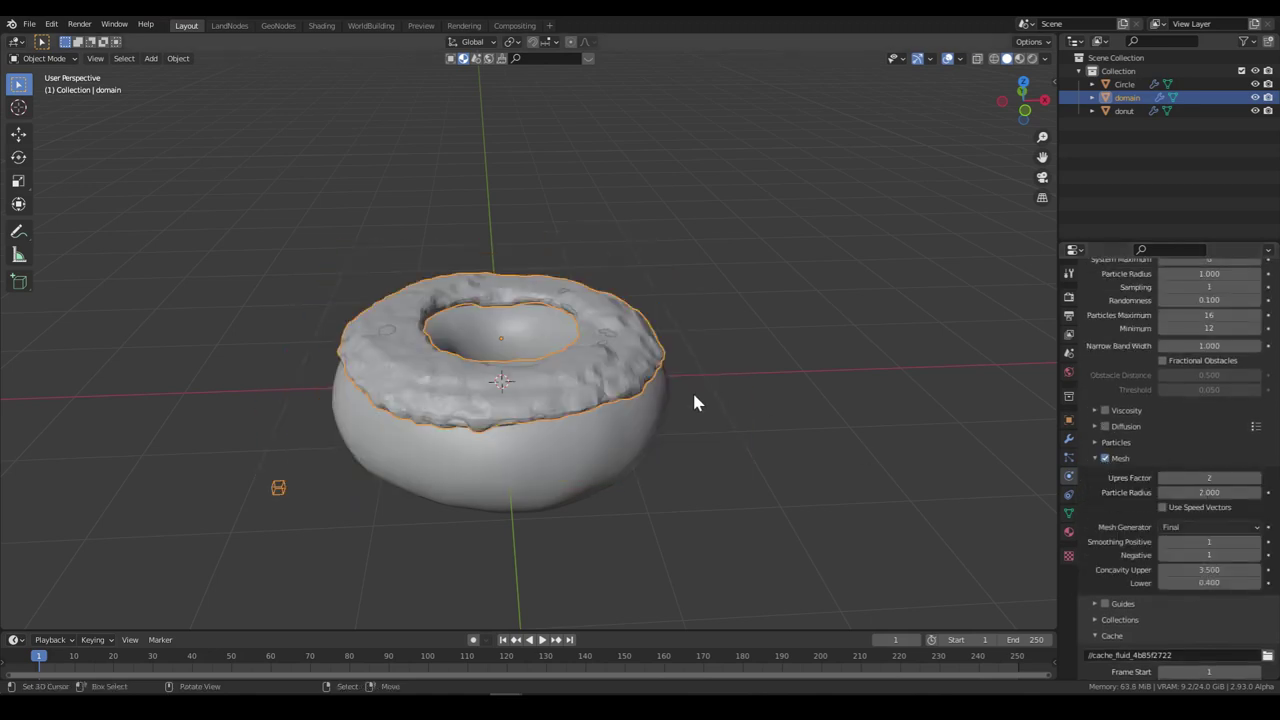
pyautogui.scroll(-3, 1185, 602)
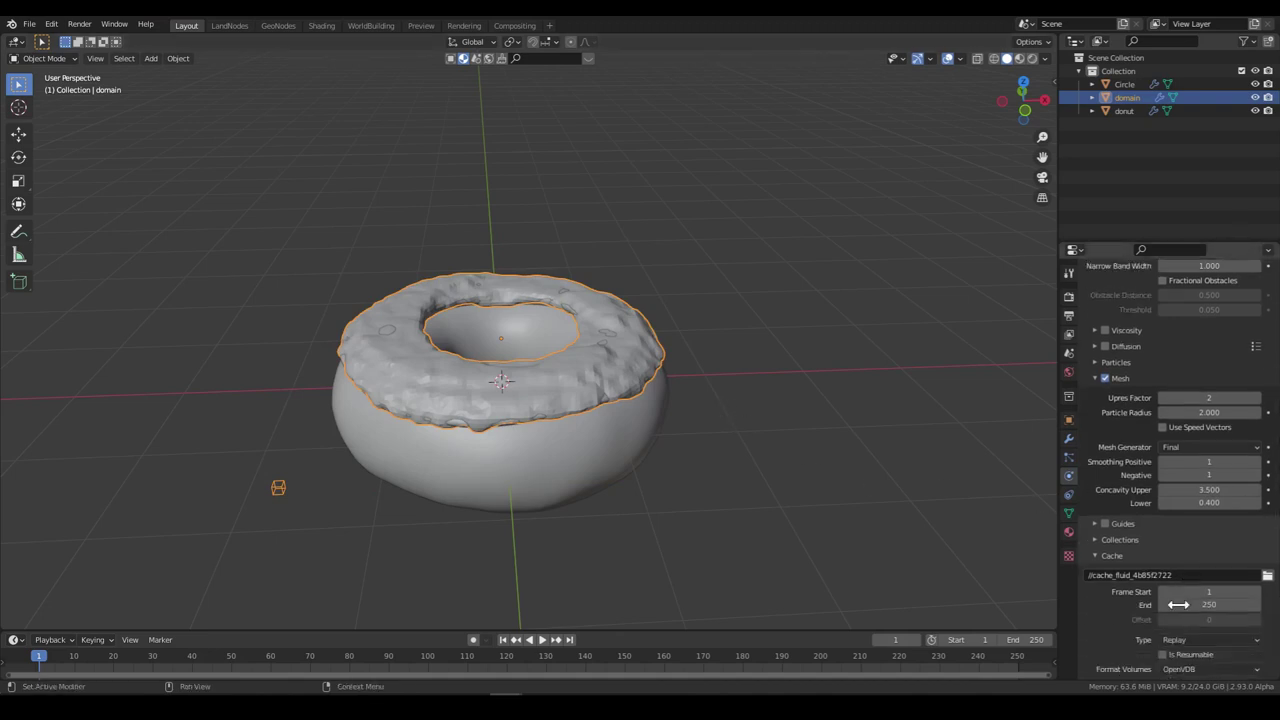
pyautogui.scroll(-1, 1192, 628)
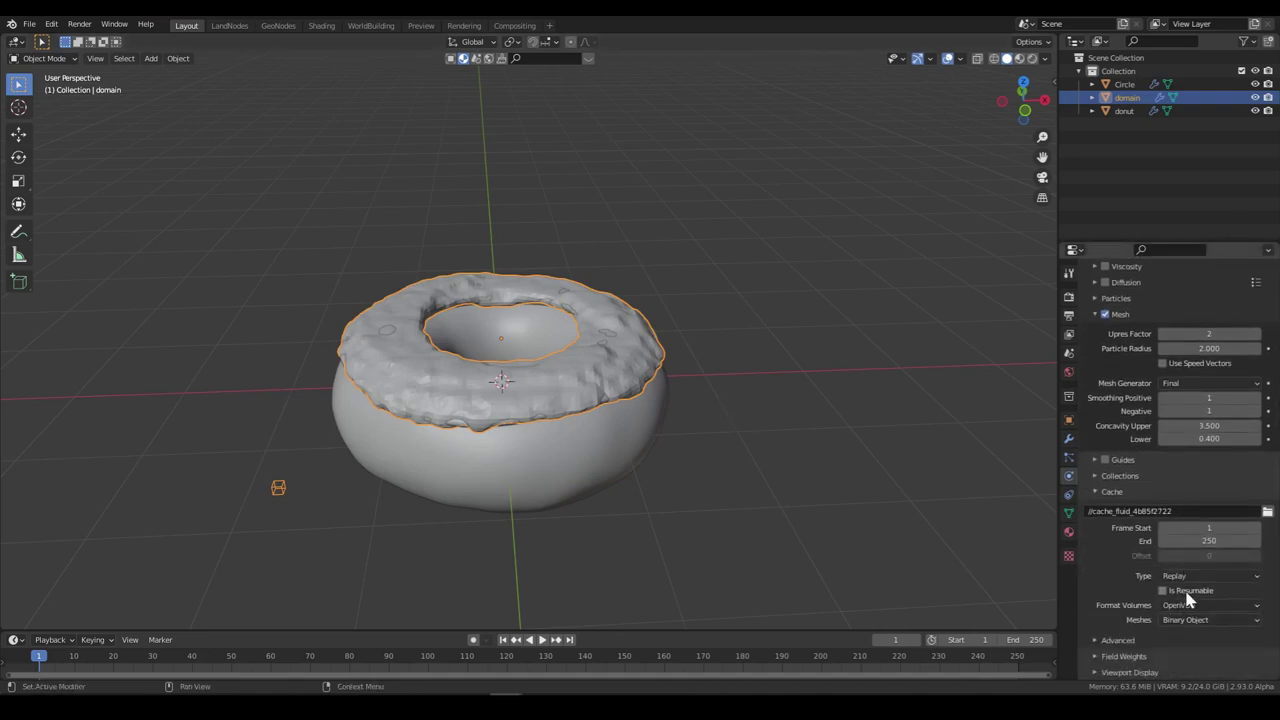
# Step: Switch the fluid cache to Modular with cache folder 222, and save
pyautogui.click(1190, 578)
pyautogui.click(1200, 605)
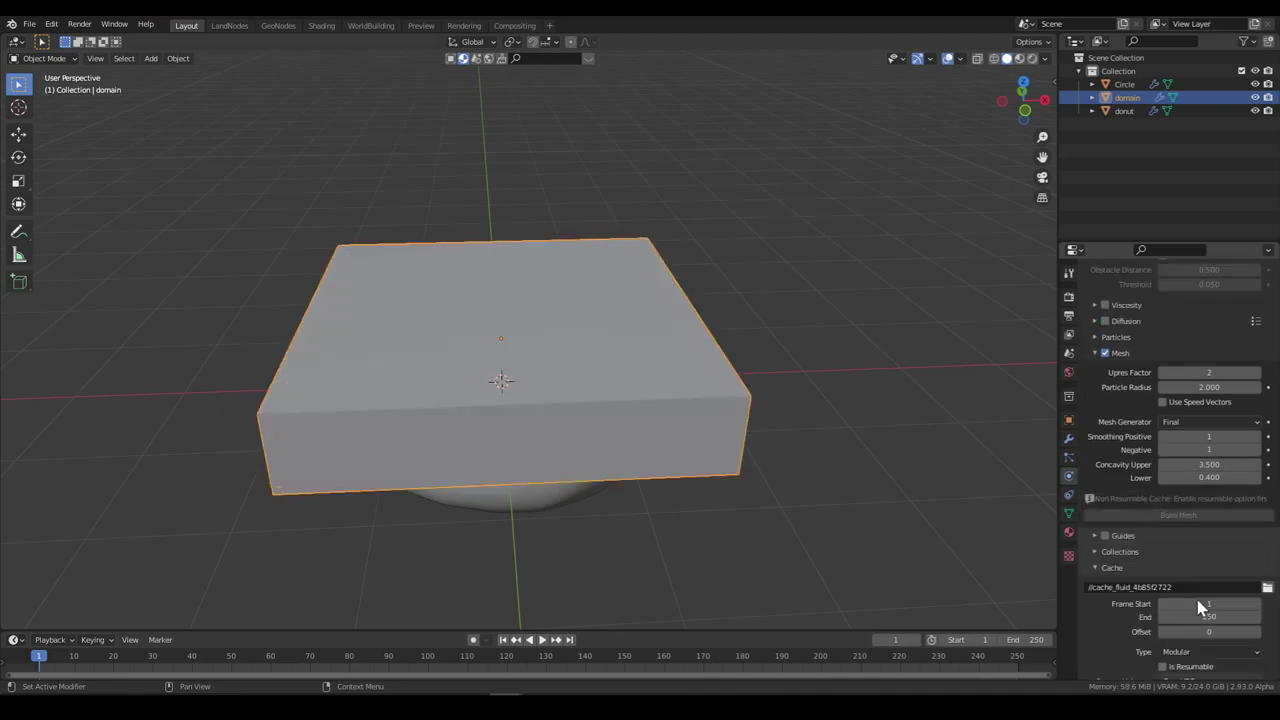
pyautogui.click(1193, 586)
pyautogui.write('222')
pyautogui.press('Return')
pyautogui.hotkey('ctrl', 's')
# Step: Change the fluid cache type to All and make it resumable
pyautogui.click(1190, 587)
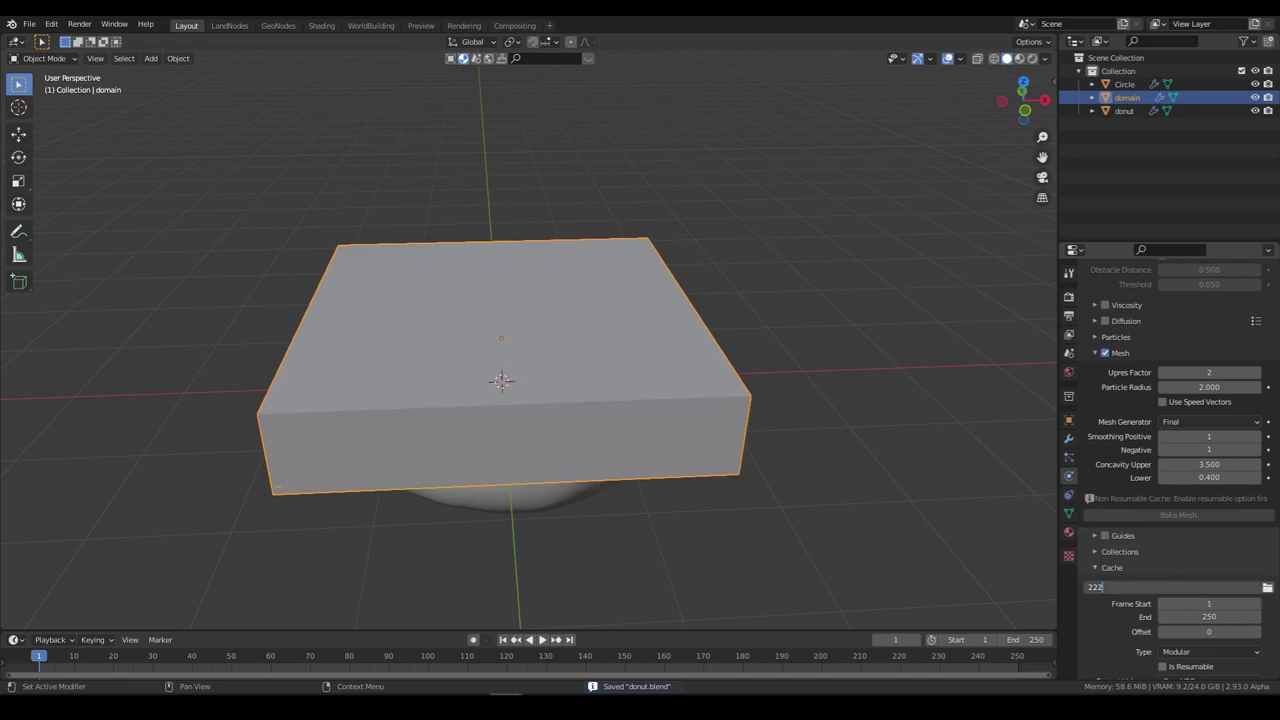
pyautogui.press('Return')
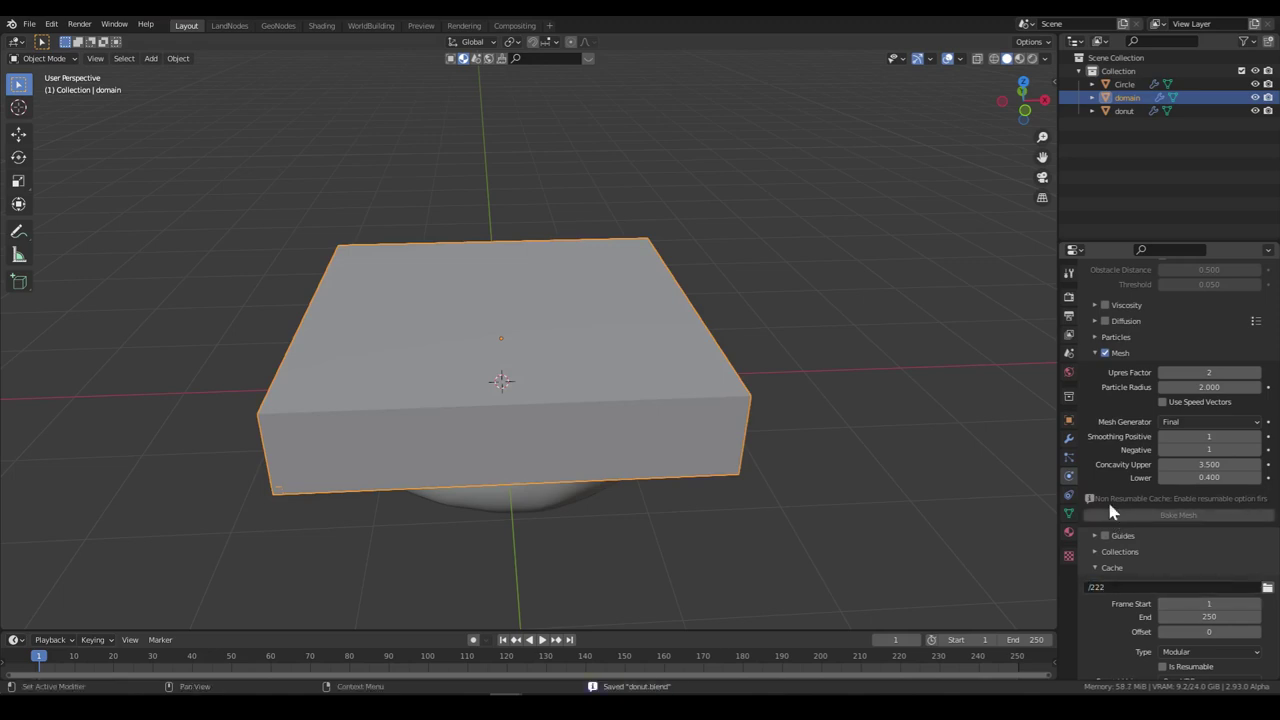
pyautogui.click(1188, 652)
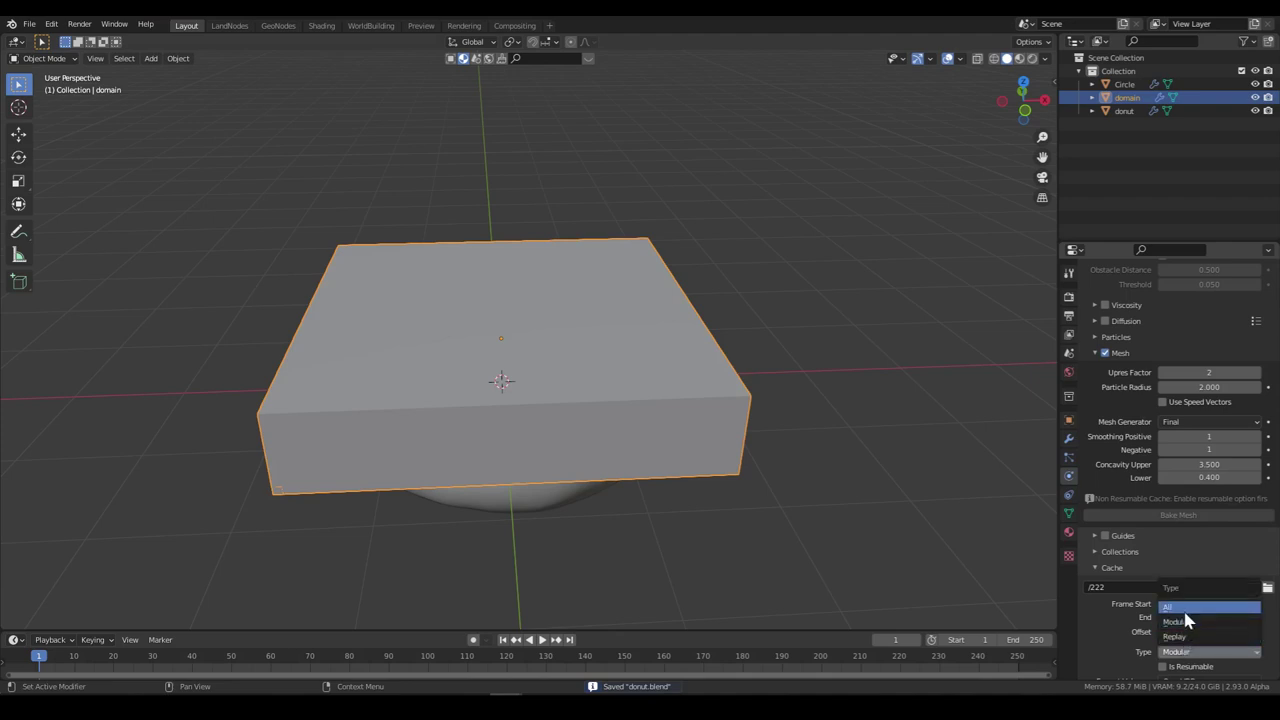
pyautogui.click(1168, 606)
pyautogui.scroll(-1, 1176, 608)
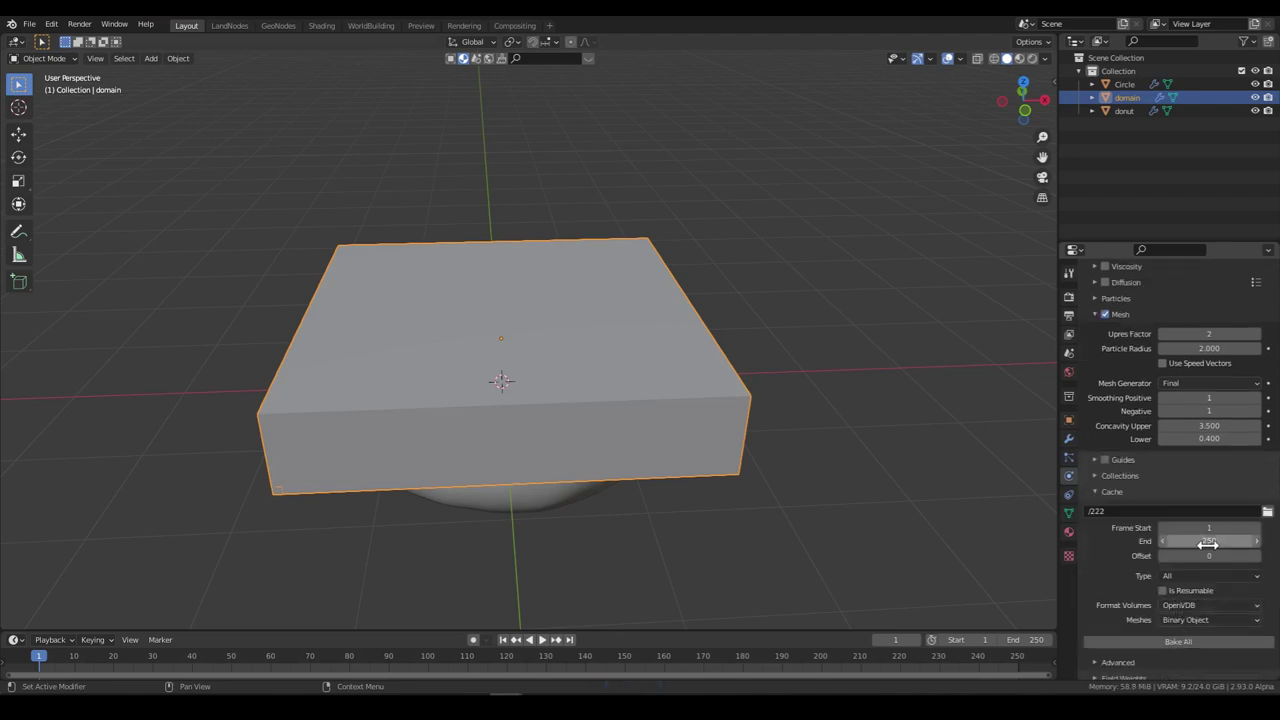
pyautogui.click(1202, 590)
# Step: Set the cache end frame to 7, save, and bake the fluid simulation
pyautogui.click(1209, 540)
pyautogui.write('7')
pyautogui.press('Return')
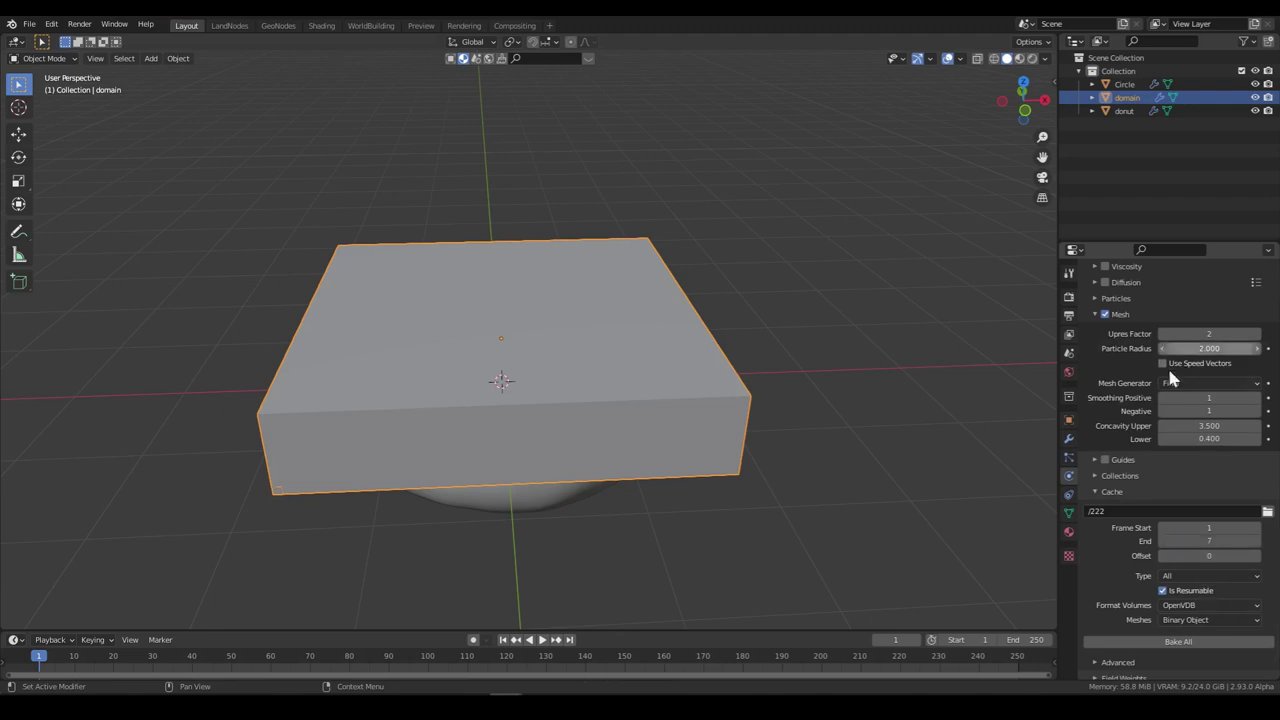
pyautogui.hotkey('ctrl', 's')
pyautogui.scroll(2, 1166, 458)
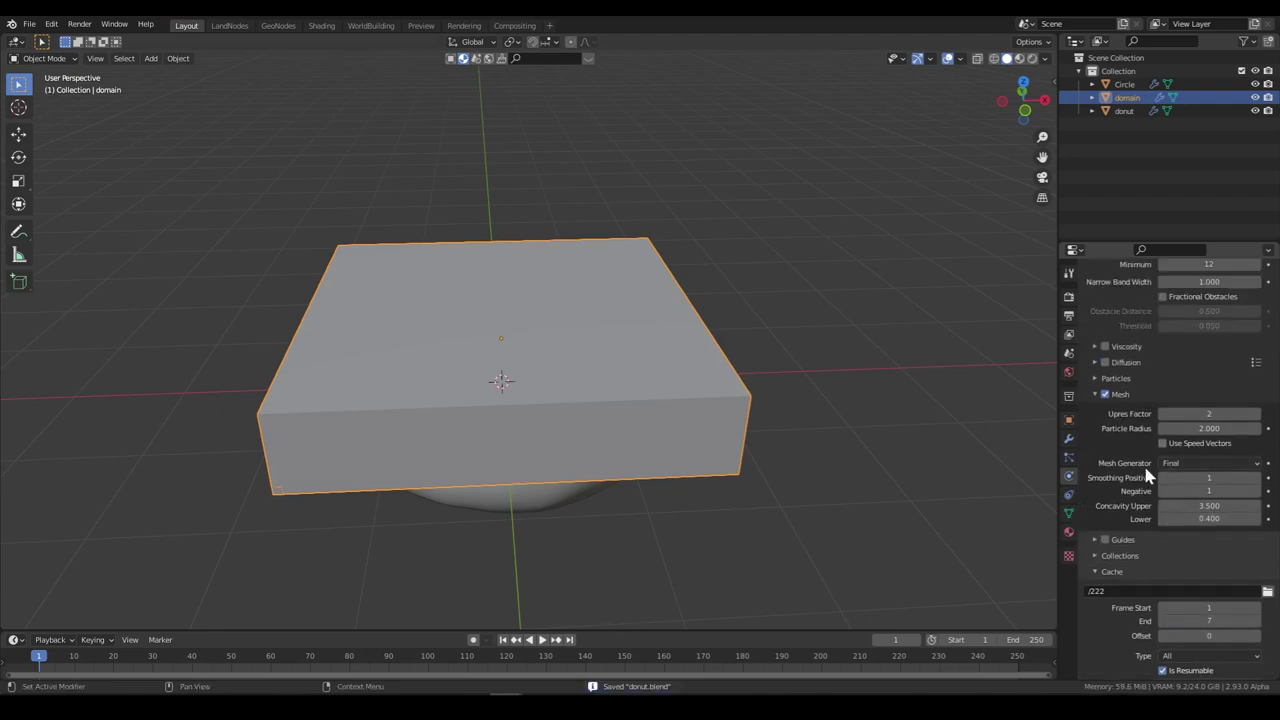
pyautogui.scroll(-2, 1136, 484)
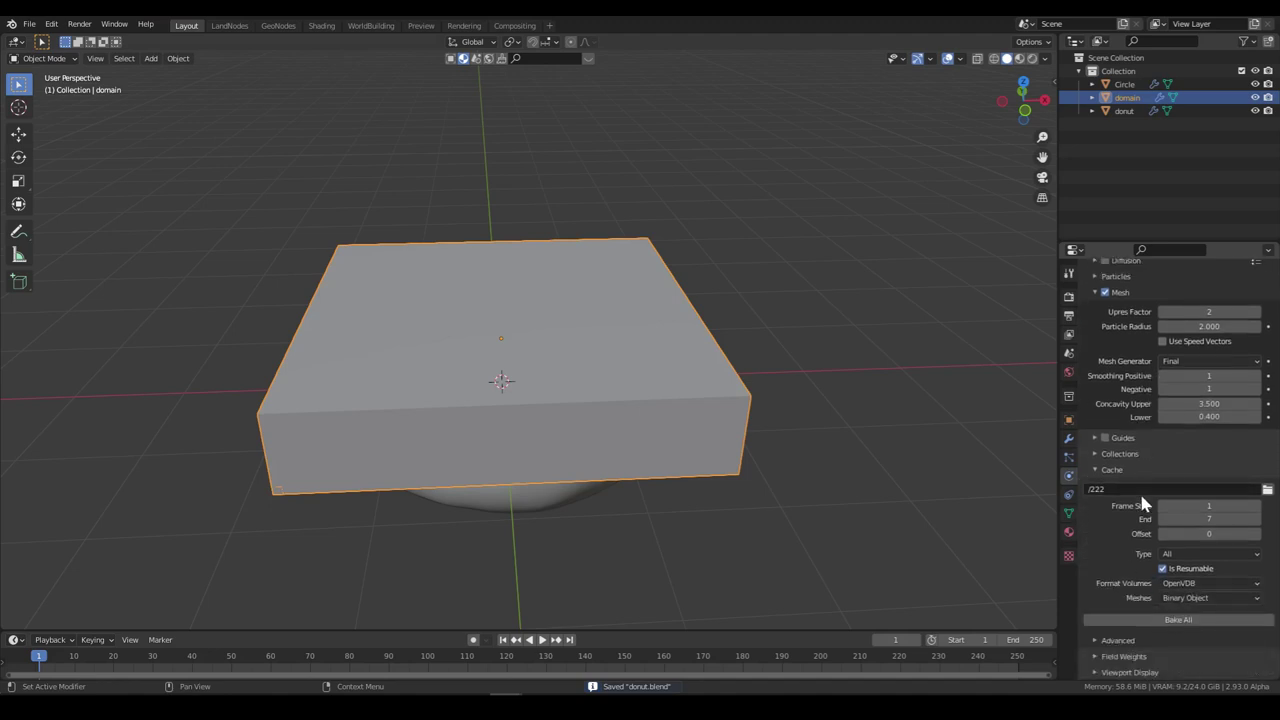
pyautogui.click(1170, 621)
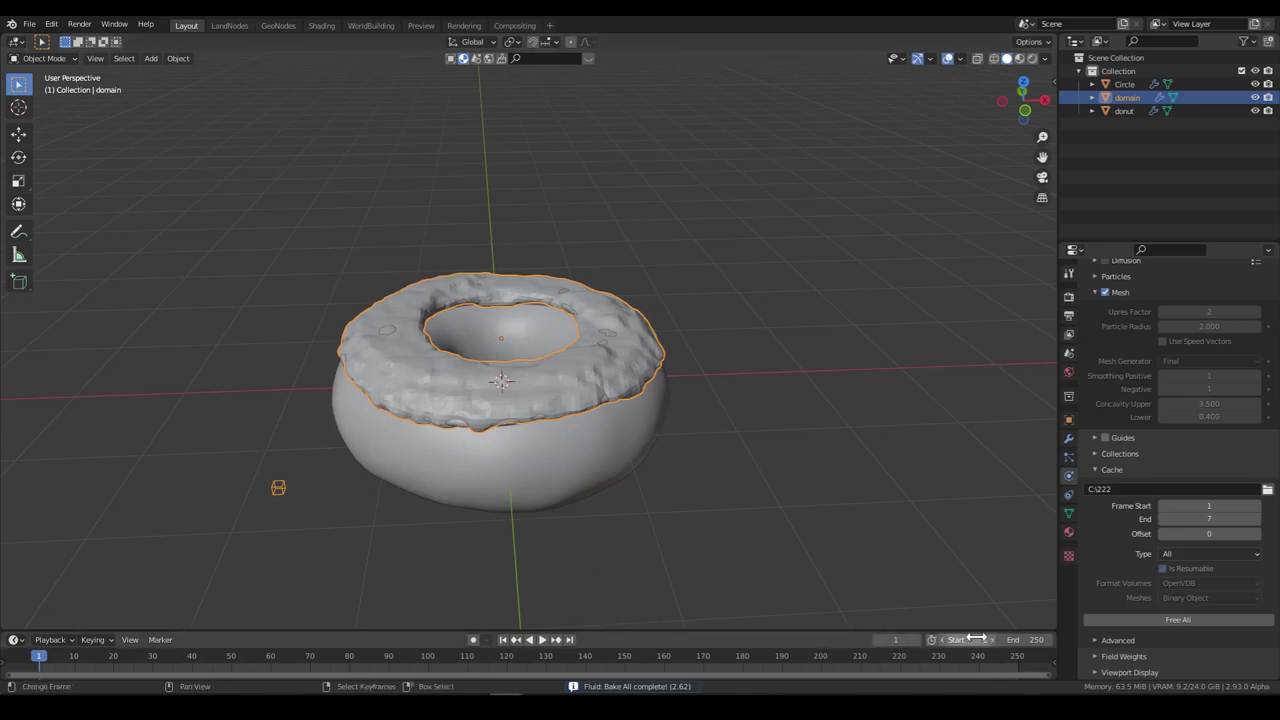
# Step: Jump to frame 7 and hide the Circle object to reveal the liquid icing
pyautogui.click(879, 639)
pyautogui.write('7')
pyautogui.press('Return')
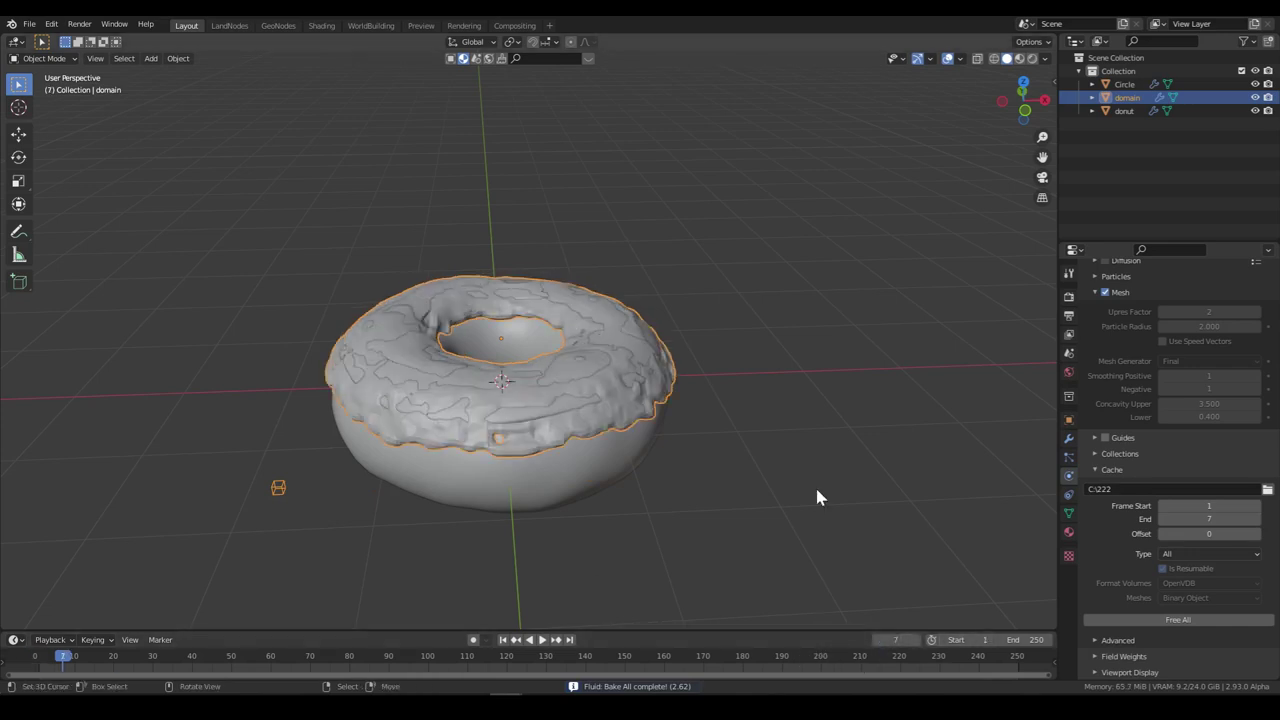
pyautogui.click(1268, 84)
pyautogui.moveTo(692, 378); pyautogui.dragTo(662, 376, button='middle')
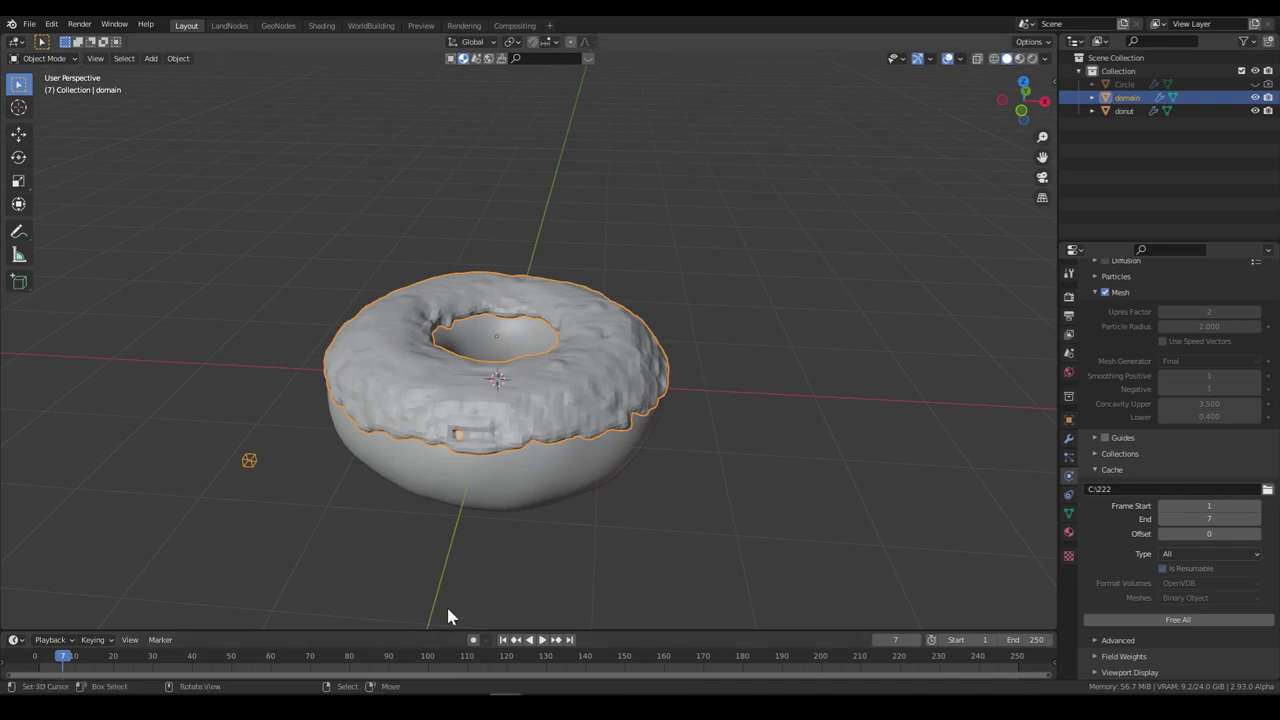
# Step: Add a Smooth modifier to the liquid icing mesh
pyautogui.click(1068, 438)
pyautogui.click(1140, 290)
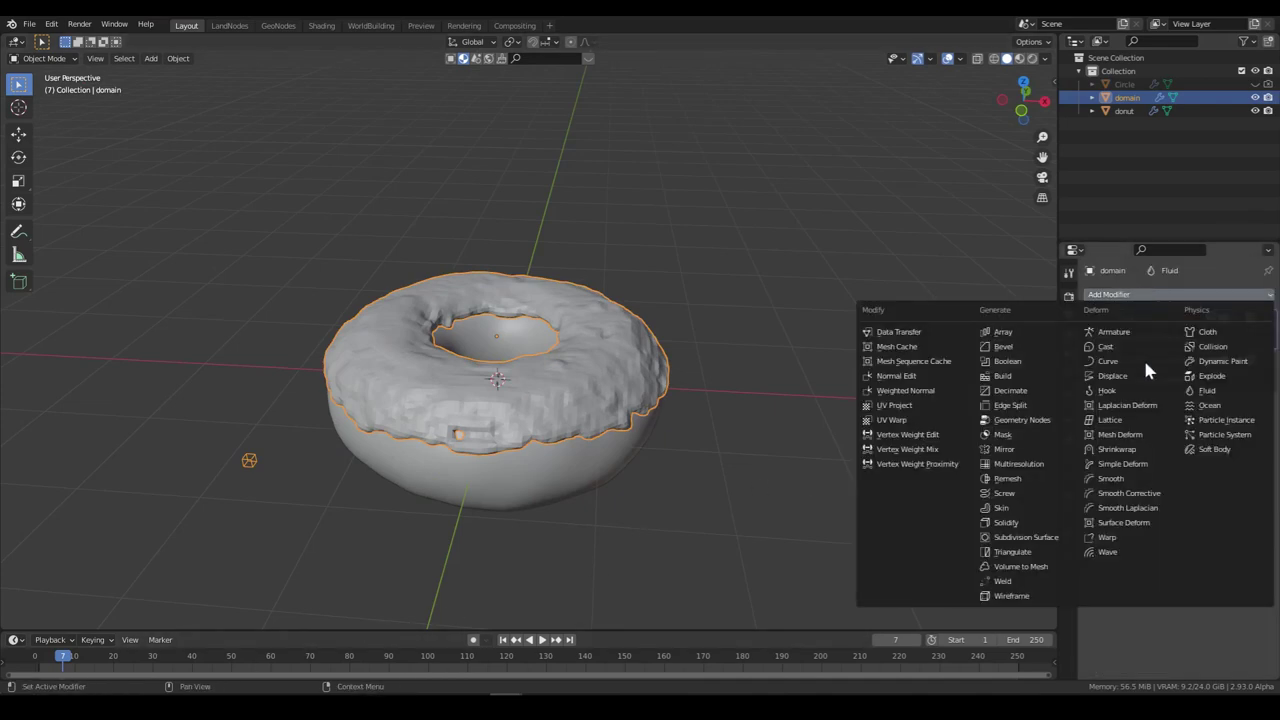
pyautogui.click(1124, 479)
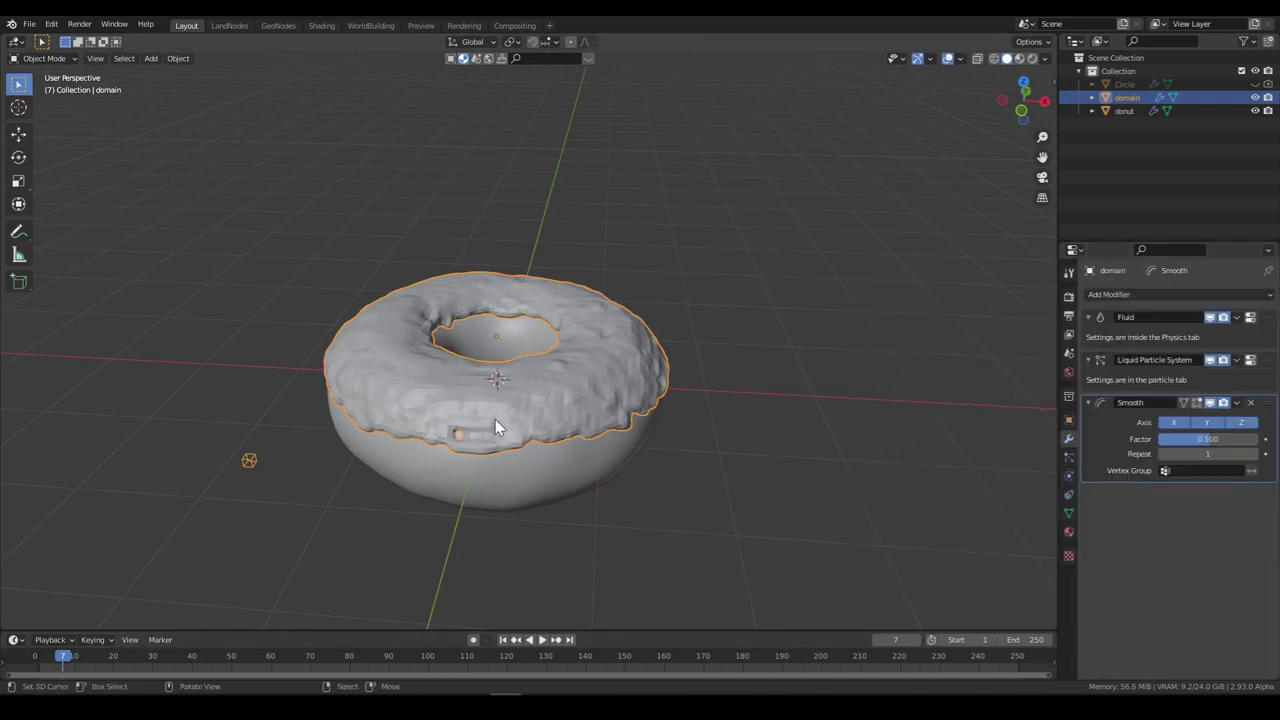
# Step: Shade the icing smooth and save donut.blend
pyautogui.rightClick(497, 425)
pyautogui.click(497, 425)
pyautogui.moveTo(580, 431); pyautogui.dragTo(497, 360, button='middle')
pyautogui.hotkey('ctrl', 's')
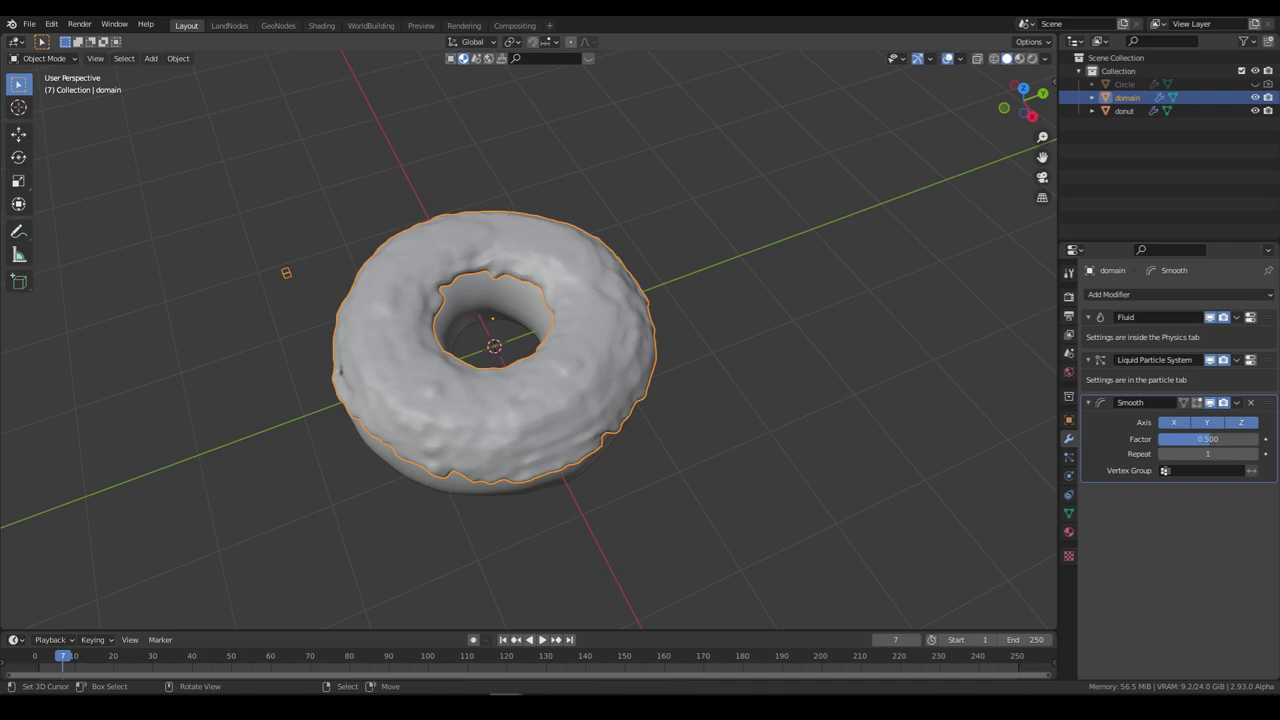
pyautogui.moveTo(603, 514); pyautogui.dragTo(689, 366, button='middle')
pyautogui.scroll(1, 689, 366)
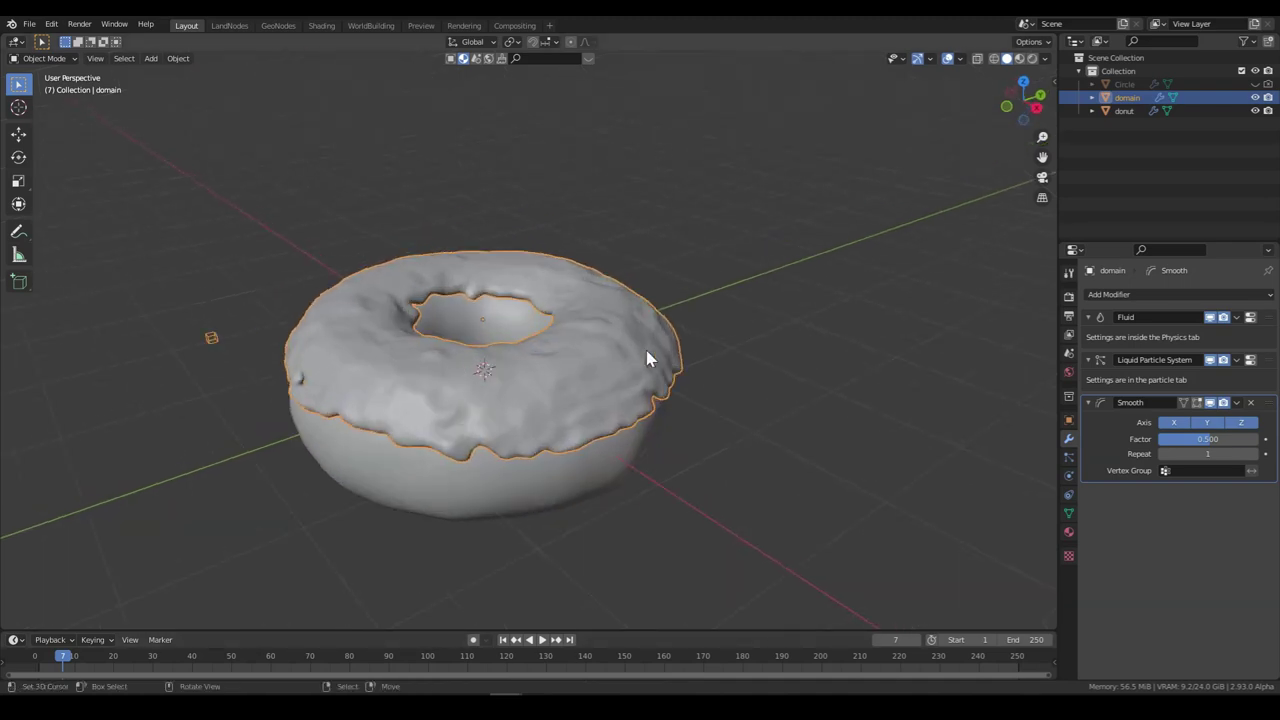
# Step: In rendered shading, set the world colour to a Sky Texture
pyautogui.click(1034, 59)
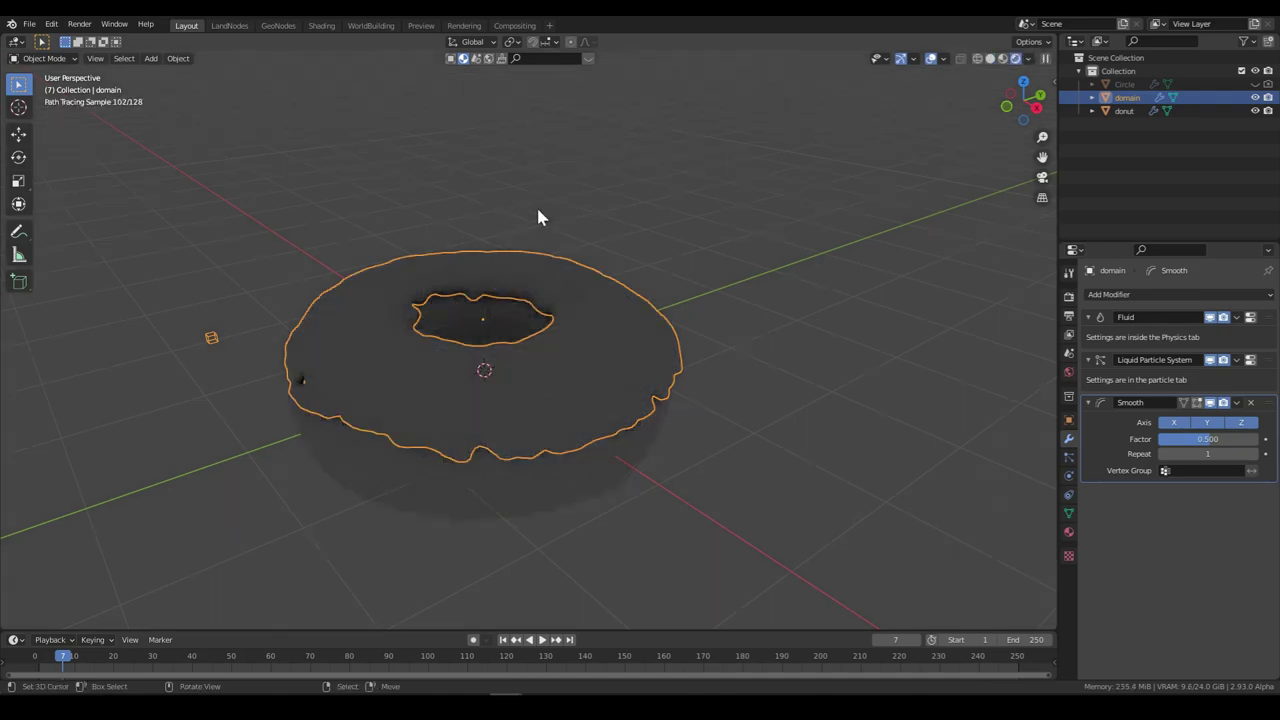
pyautogui.moveTo(594, 249); pyautogui.dragTo(600, 260, button='middle')
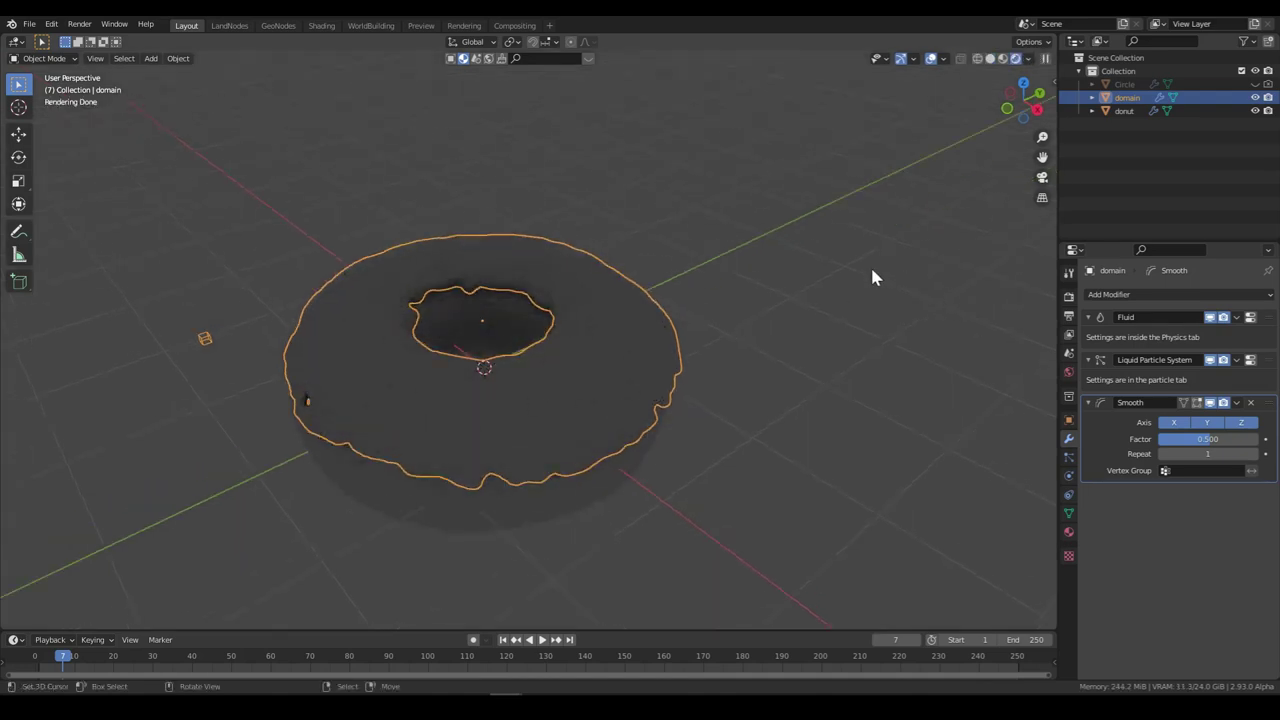
pyautogui.click(1068, 372)
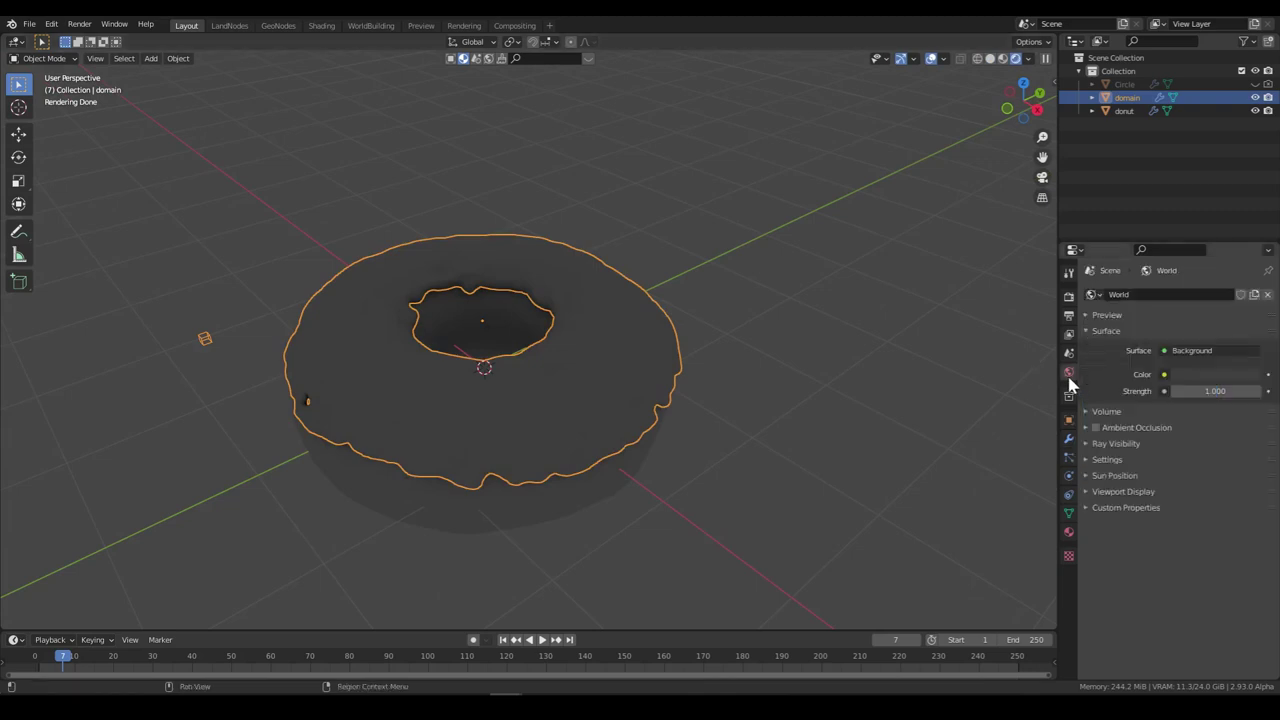
pyautogui.click(1164, 374)
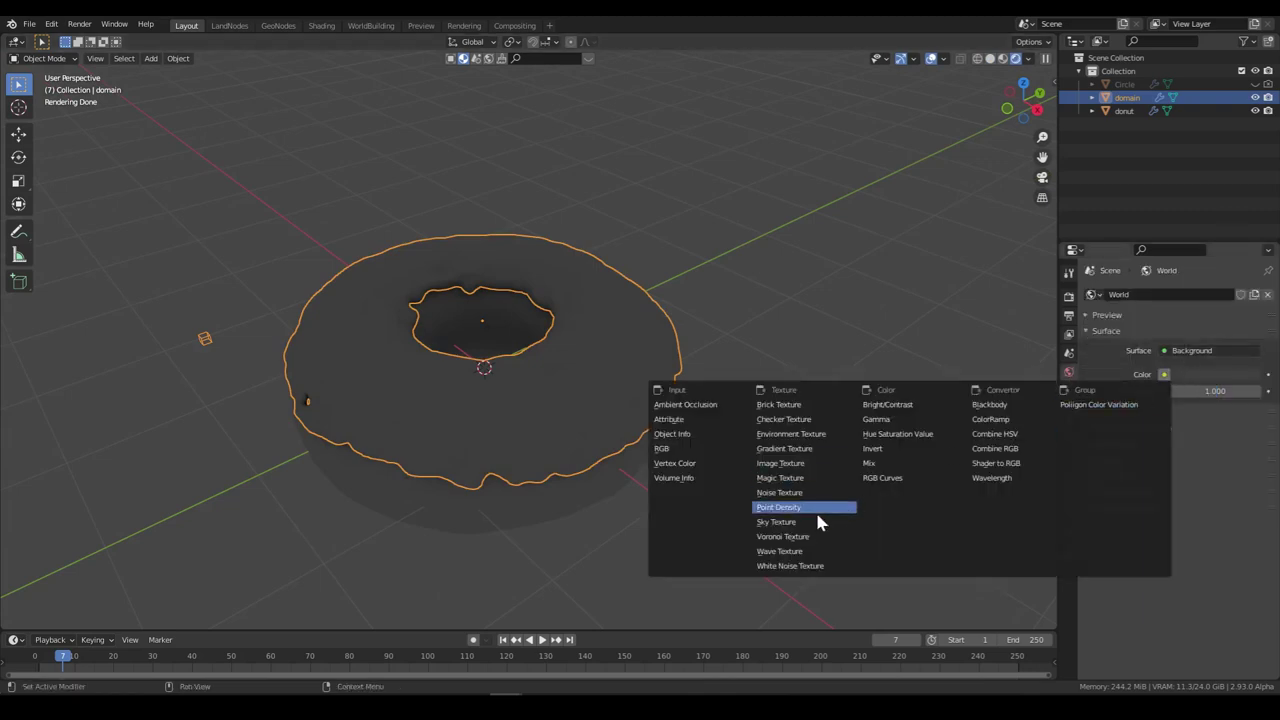
pyautogui.click(775, 522)
pyautogui.moveTo(810, 486); pyautogui.dragTo(778, 480, button='middle')
# Step: Enable Film Transparent, lower world strength to 0.1, and save
pyautogui.click(1068, 297)
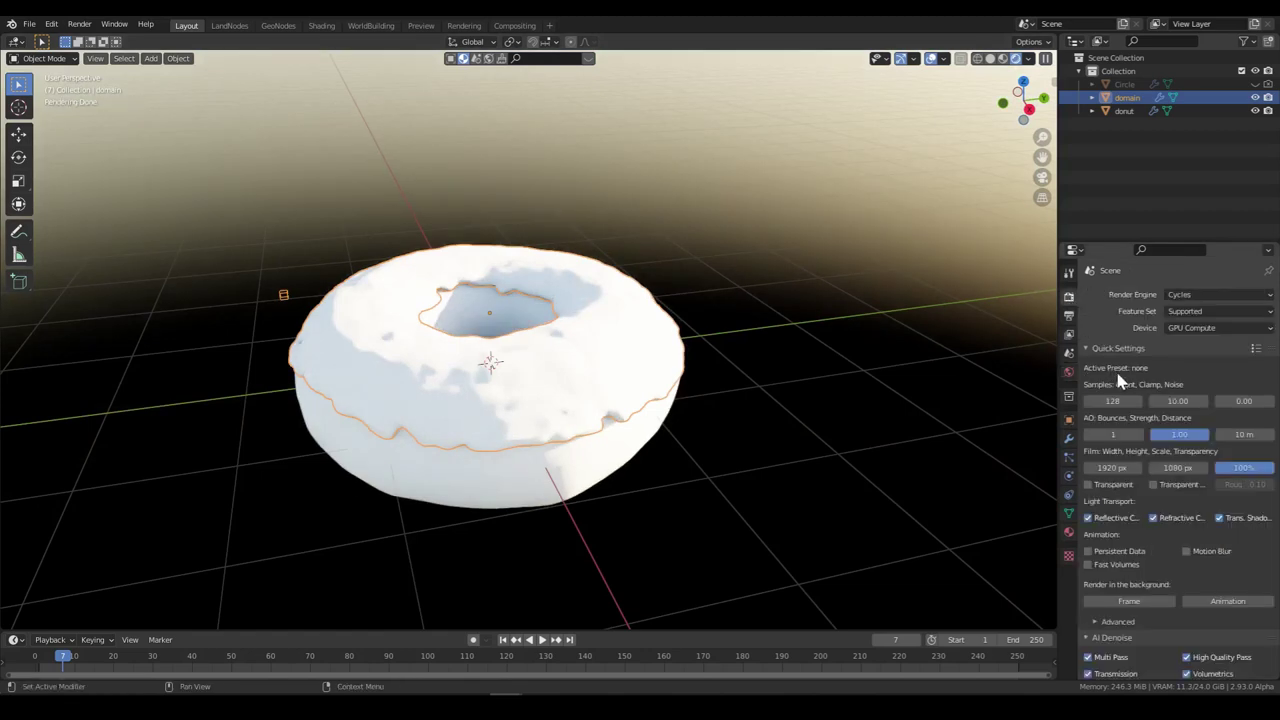
pyautogui.click(1106, 486)
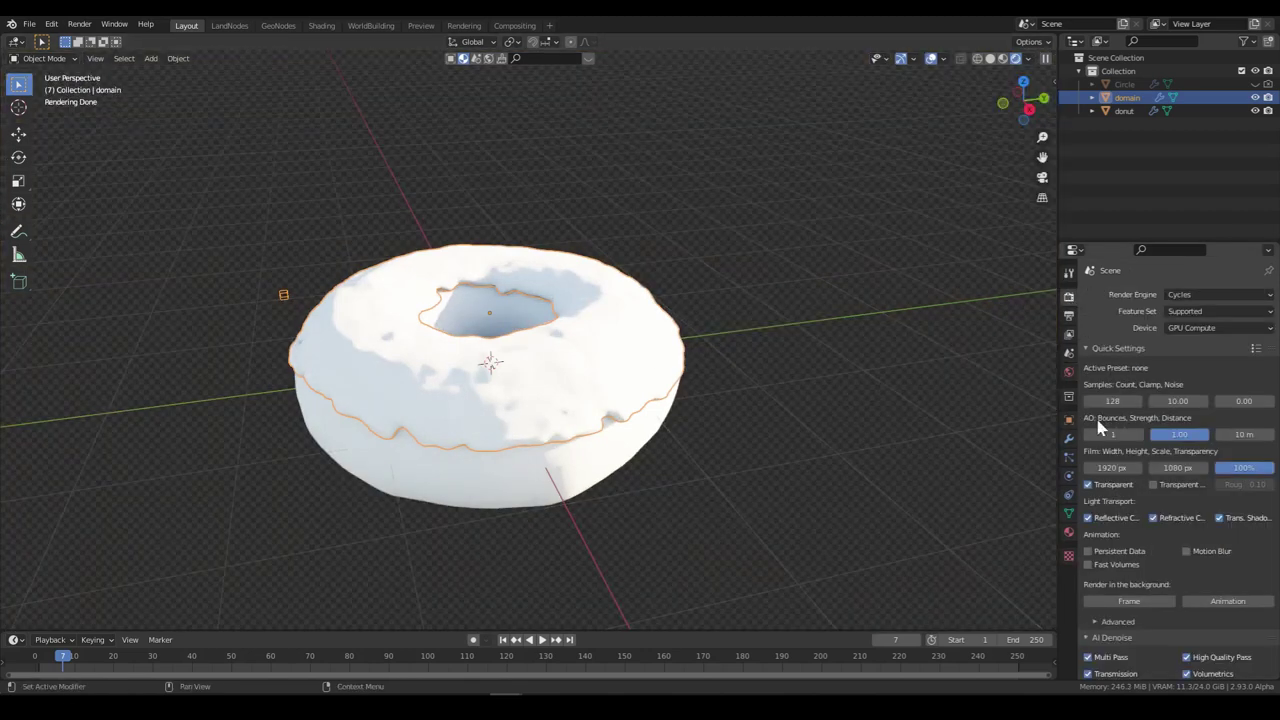
pyautogui.click(1068, 440)
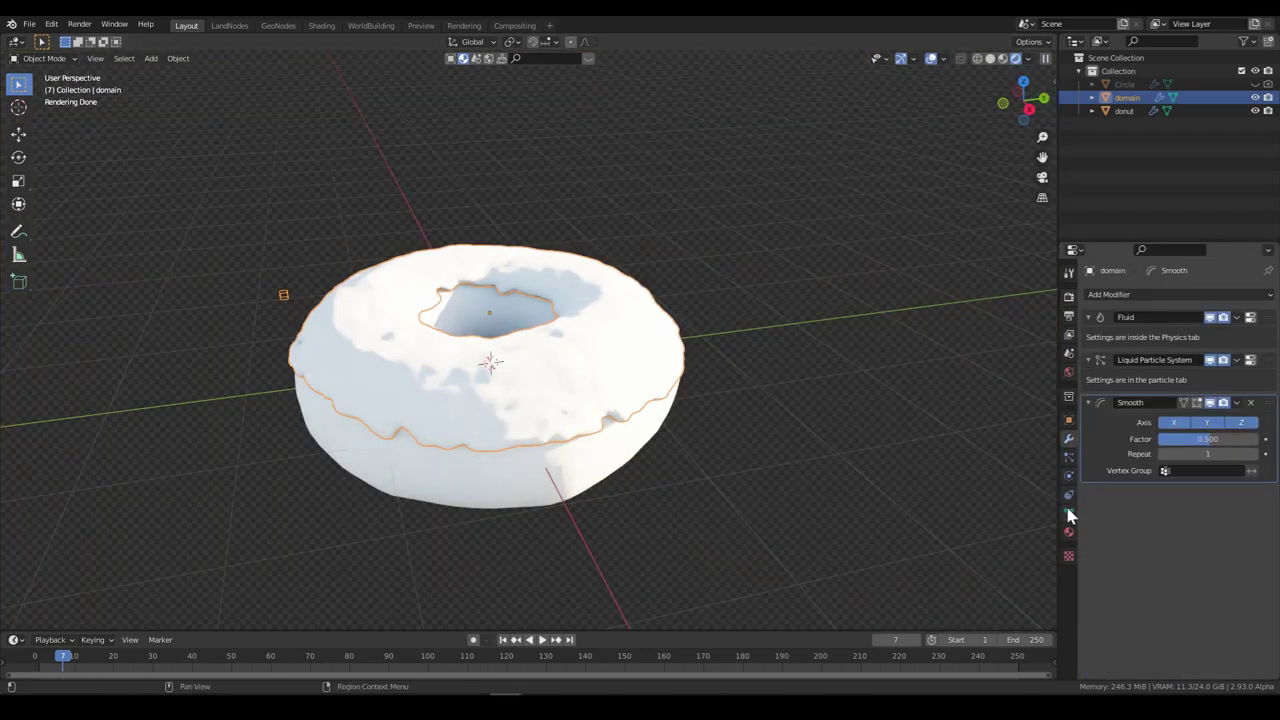
pyautogui.click(1069, 371)
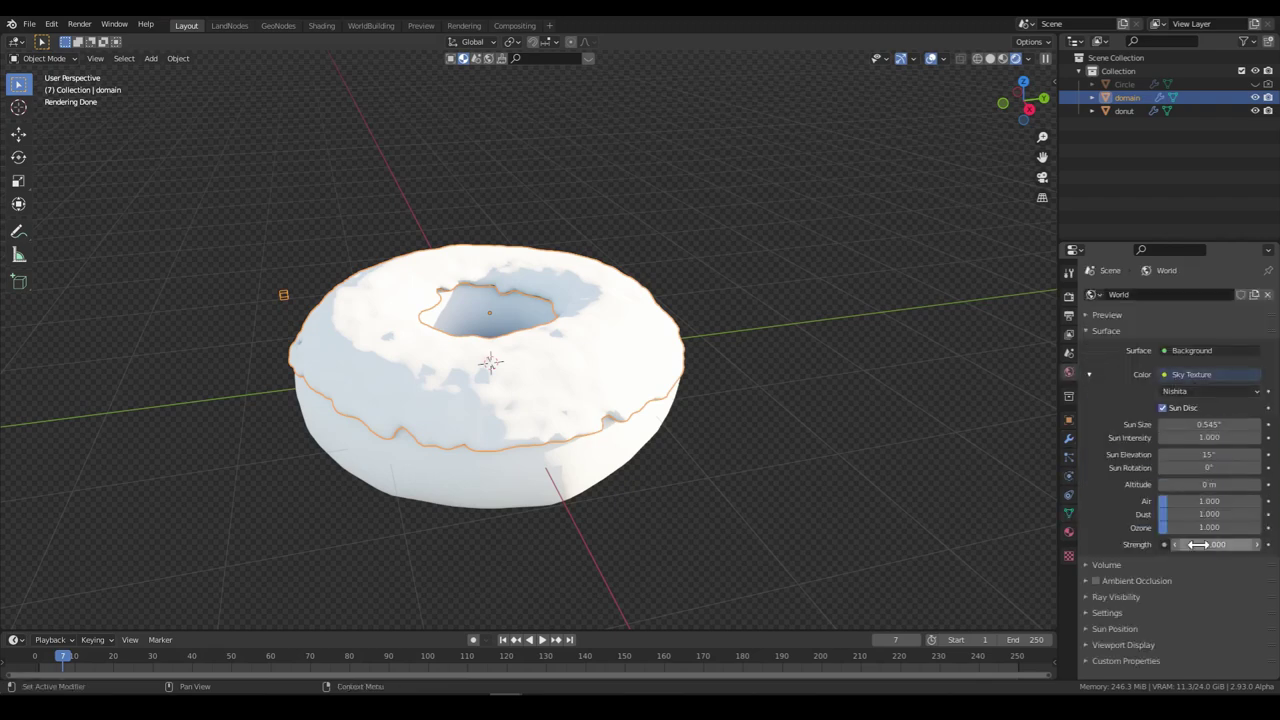
pyautogui.moveTo(1181, 543); pyautogui.dragTo(1176, 548)
pyautogui.moveTo(790, 410); pyautogui.dragTo(743, 437, button='middle')
pyautogui.hotkey('ctrl', 's')
# Step: Switch the viewport back to Material Preview shading and orbit around the donut
pyautogui.moveTo(564, 385); pyautogui.dragTo(712, 307, button='middle')
pyautogui.scroll(-2, 676, 374)
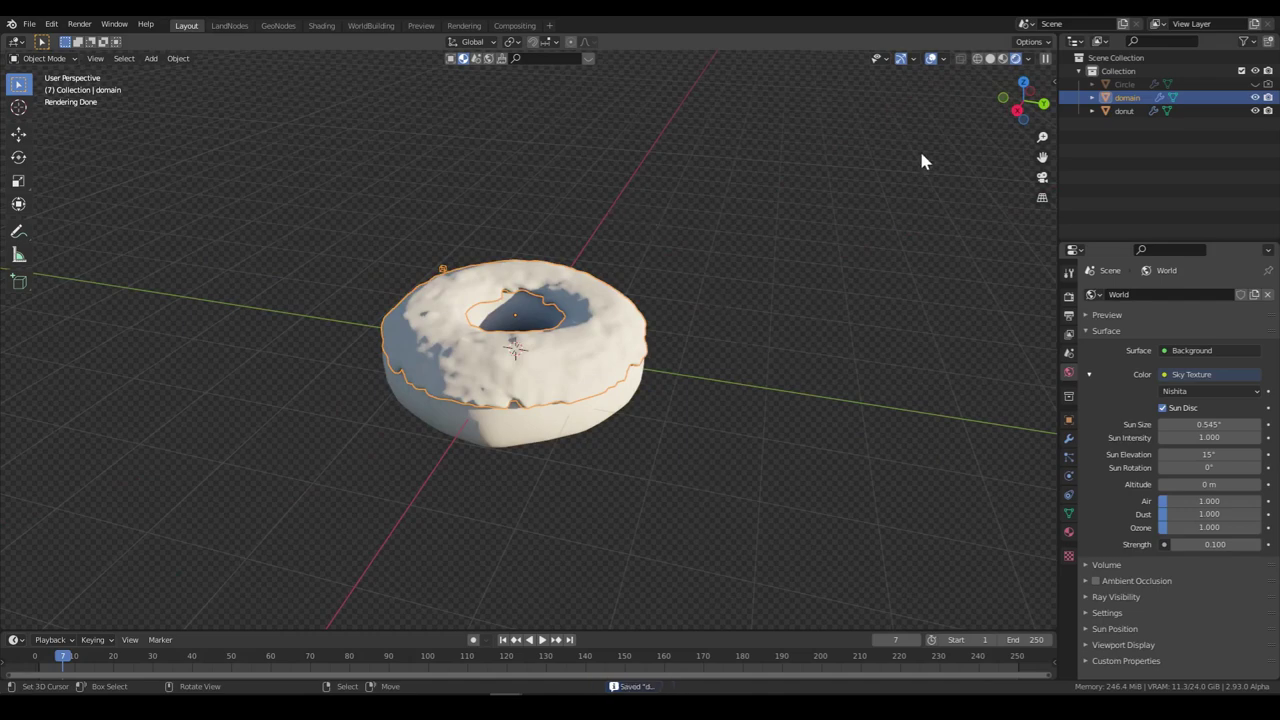
pyautogui.click(1003, 58)
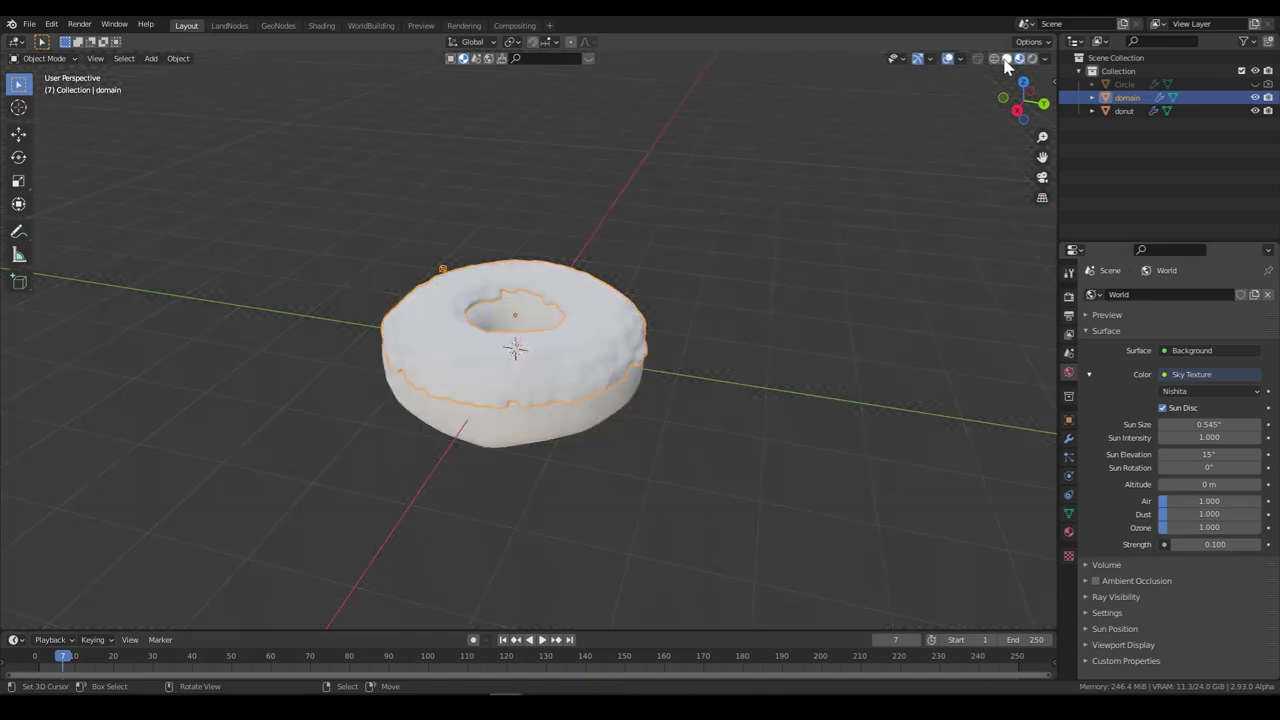
pyautogui.moveTo(589, 300)
pyautogui.mouseDown(button='middle')
pyautogui.moveTo(650, 315)
pyautogui.moveTo(615, 364)
pyautogui.mouseUp(button='middle')
pyautogui.scroll(2, 617, 362)
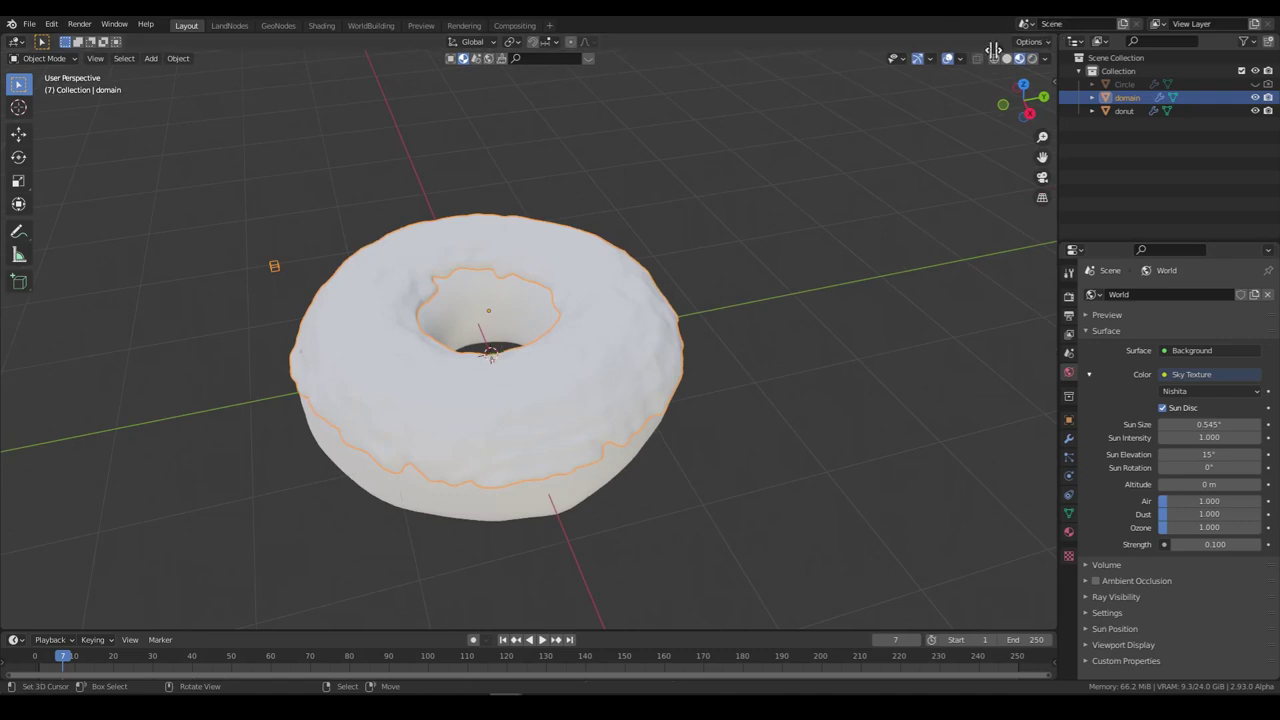
# Step: Split the 3D view and turn the right-hand area into a Shader Editor
pyautogui.moveTo(1050, 36); pyautogui.dragTo(480, 65)
pyautogui.click(463, 26)
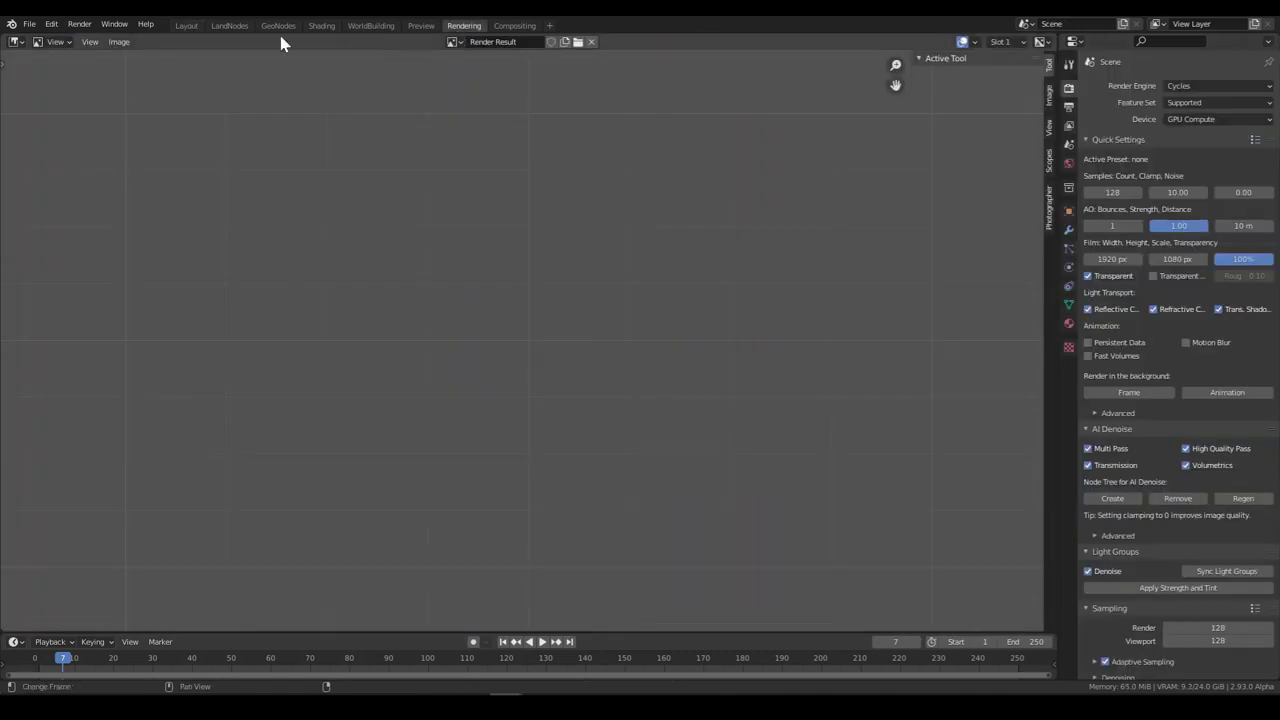
pyautogui.click(187, 26)
pyautogui.click(455, 41)
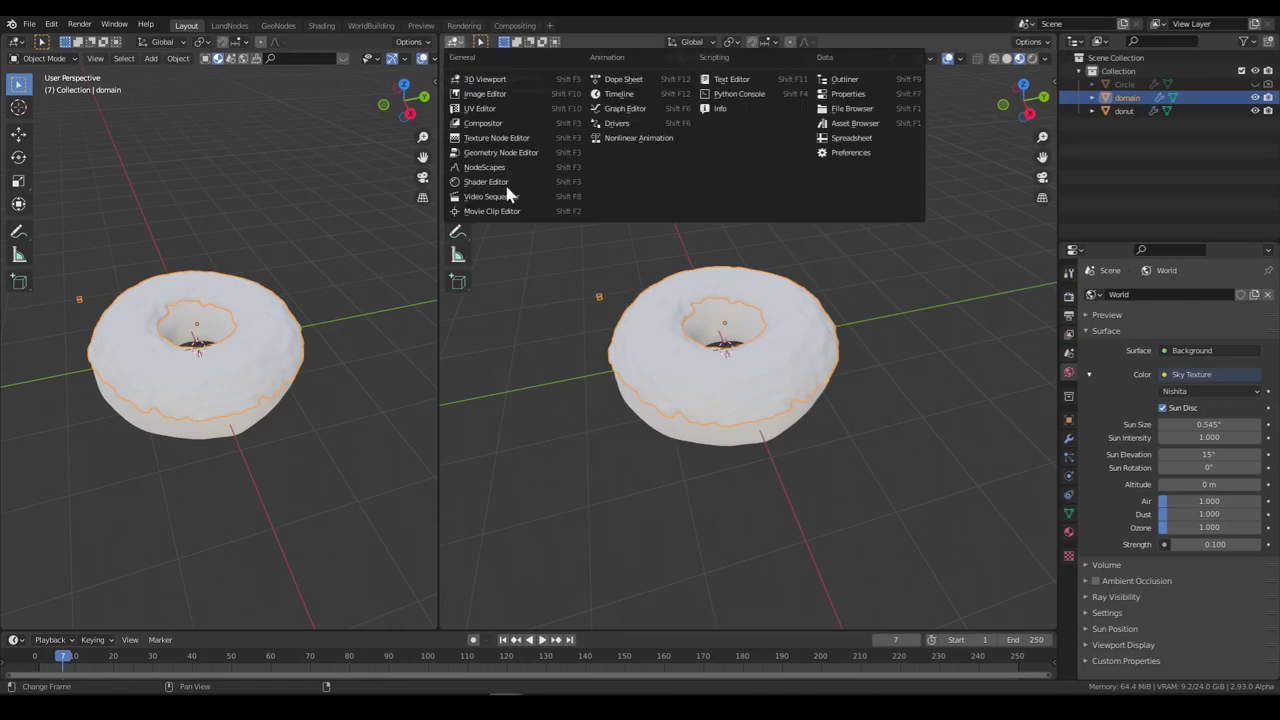
pyautogui.click(492, 186)
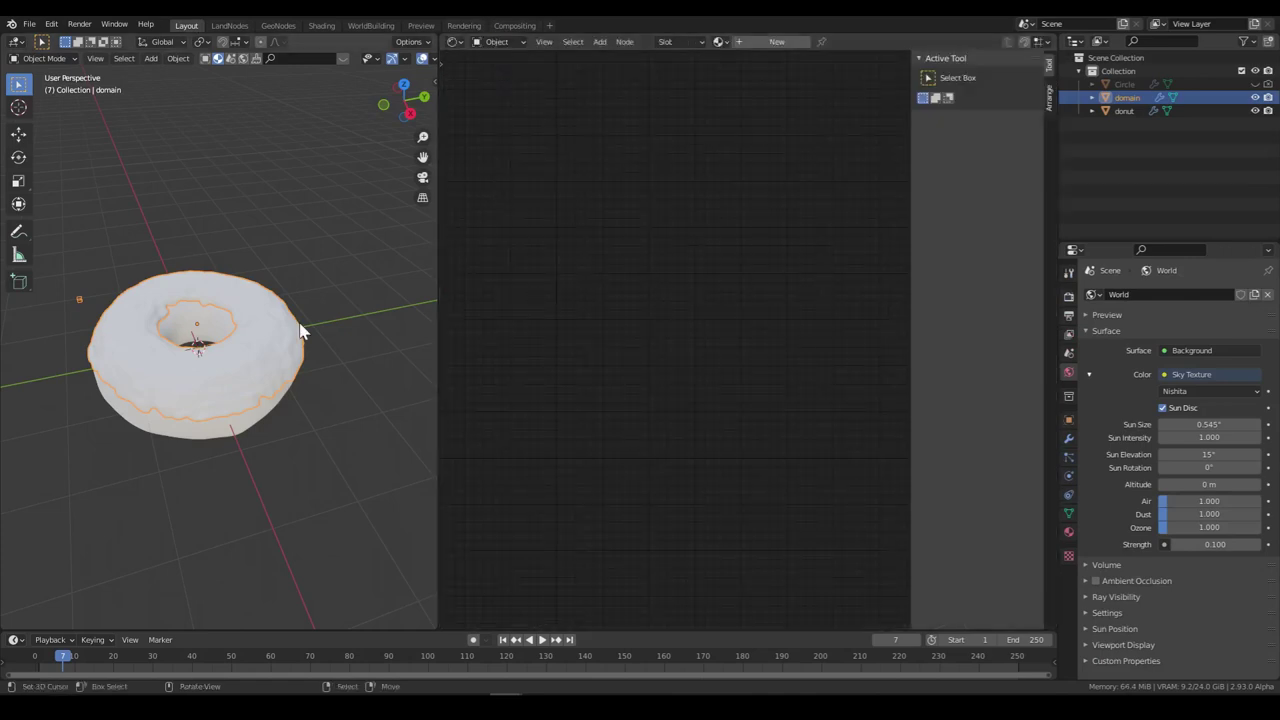
# Step: Select the icing domain, create Material.001, and frame its nodes in the editor
pyautogui.click(239, 333)
pyautogui.click(258, 323)
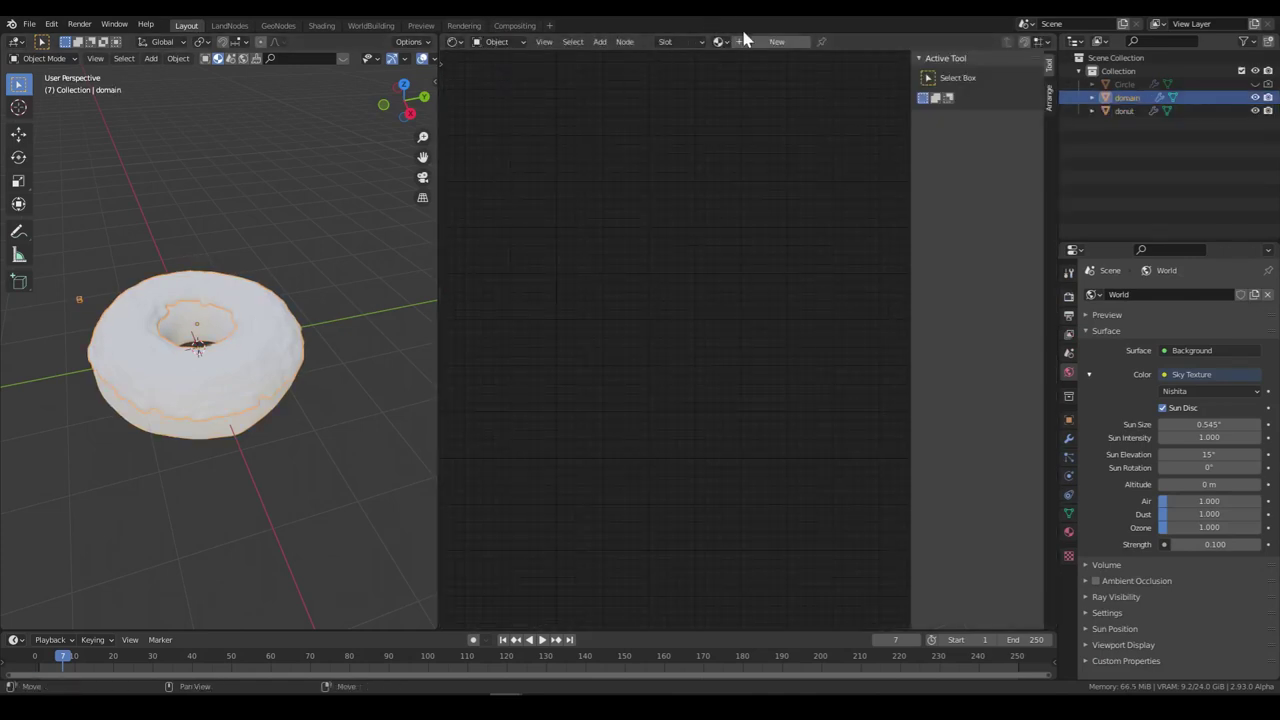
pyautogui.click(777, 41)
pyautogui.press('n')
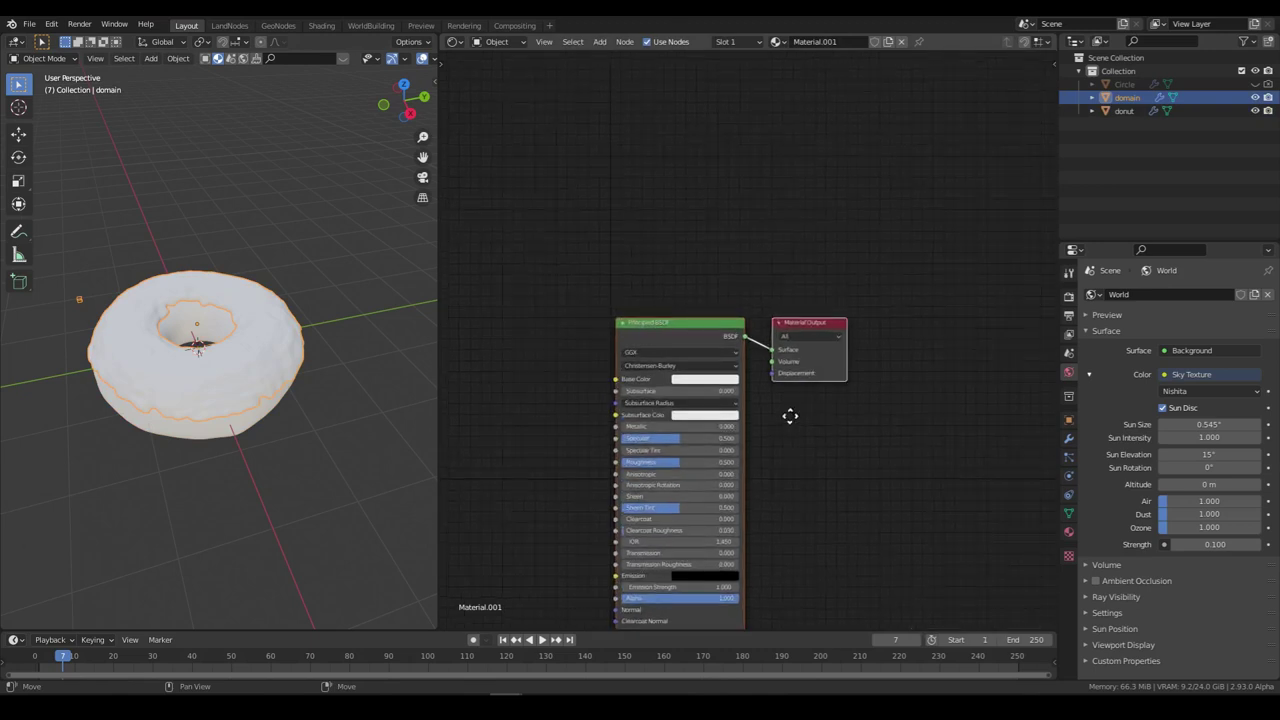
pyautogui.press('Home')
pyautogui.moveTo(572, 410); pyautogui.dragTo(686, 409, button='middle')
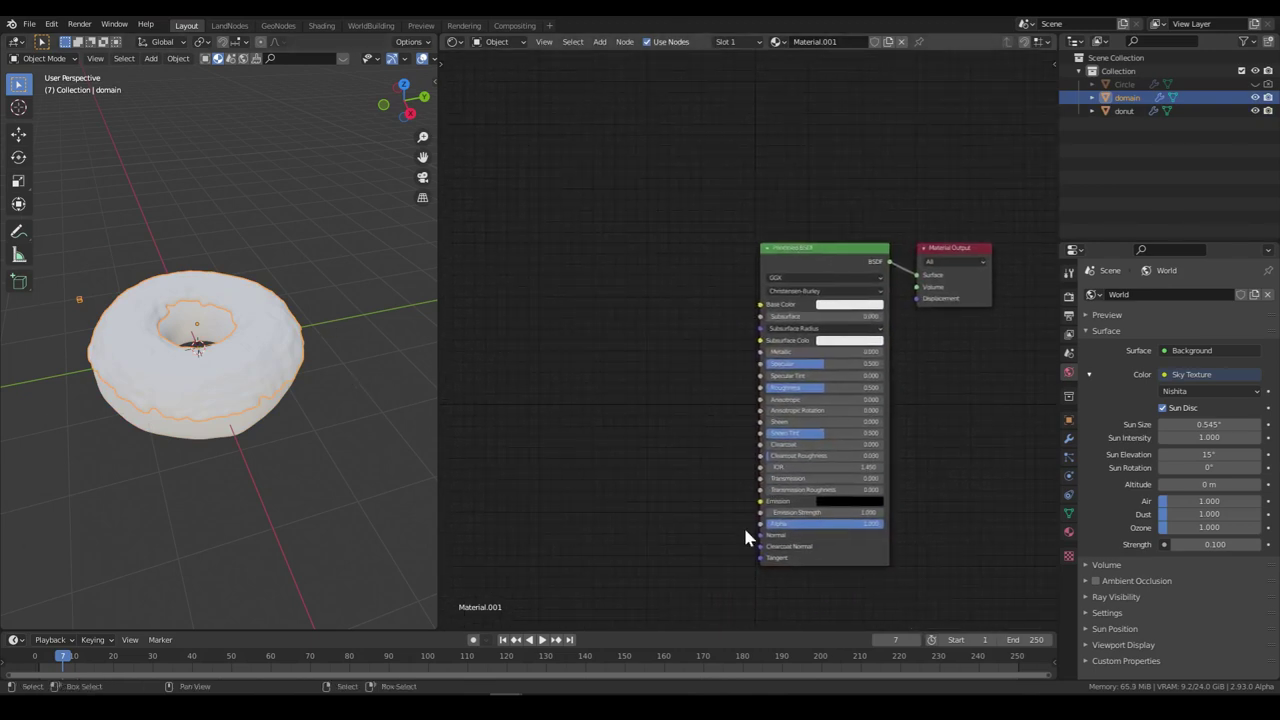
pyautogui.hotkey('shift', 'a')
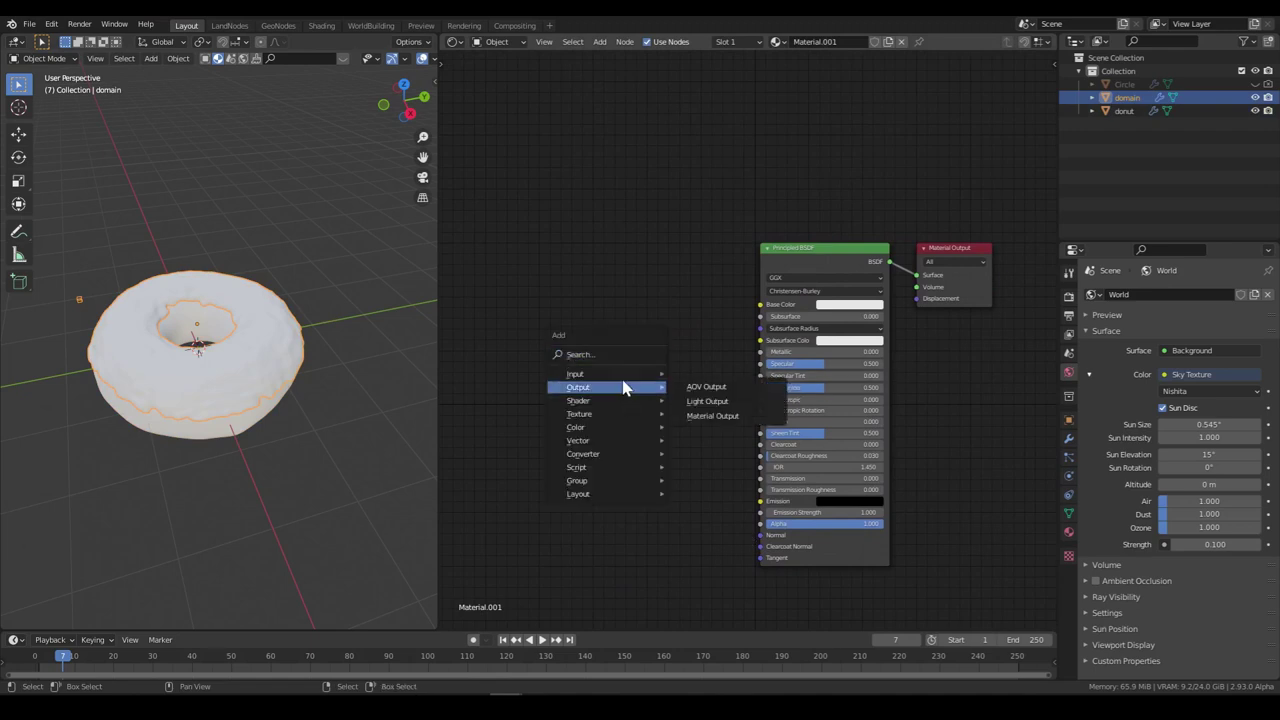
pyautogui.moveTo(612, 427)
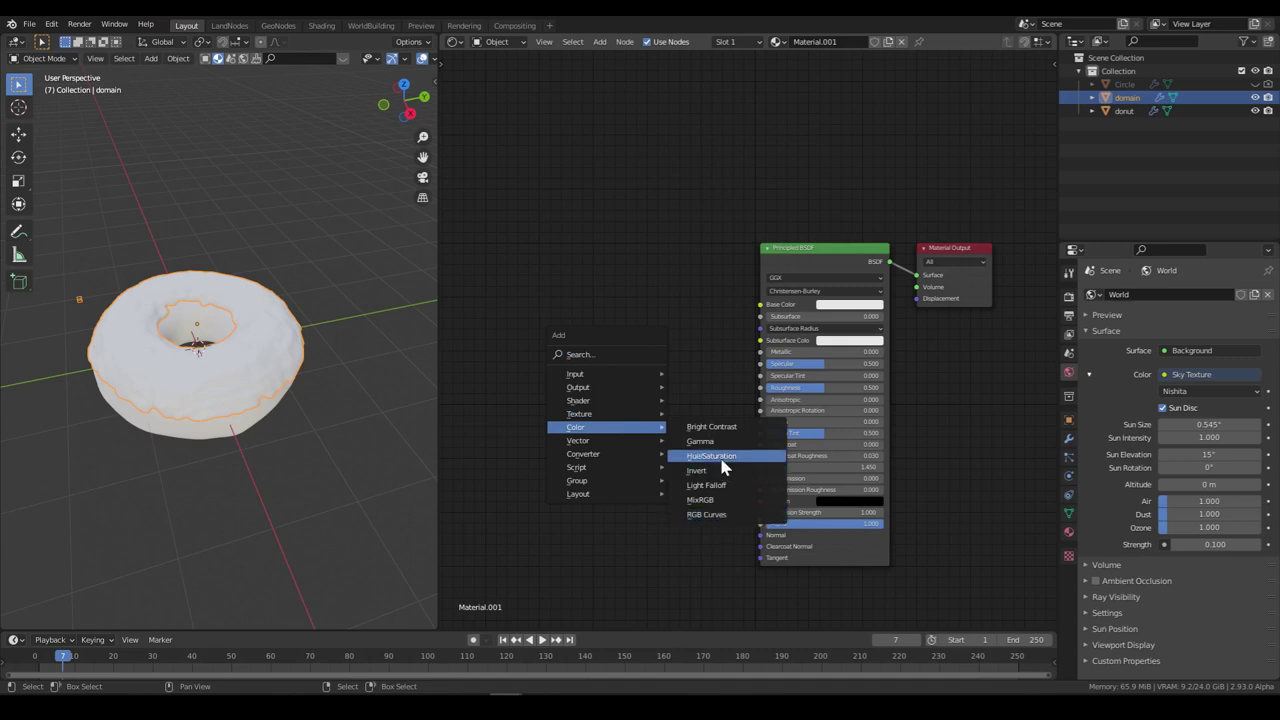
pyautogui.moveTo(604, 376)
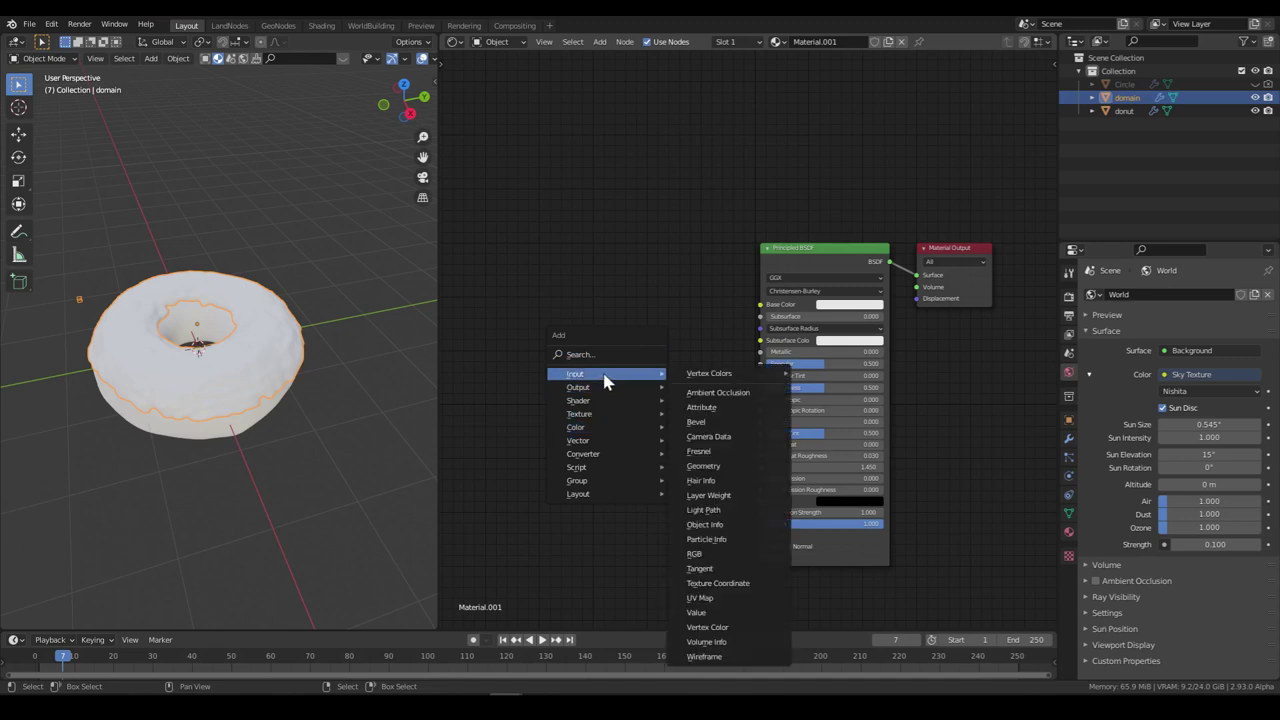
# Step: Add an RGB node feeding Base Color and set it to dark chocolate brown
pyautogui.click(698, 554)
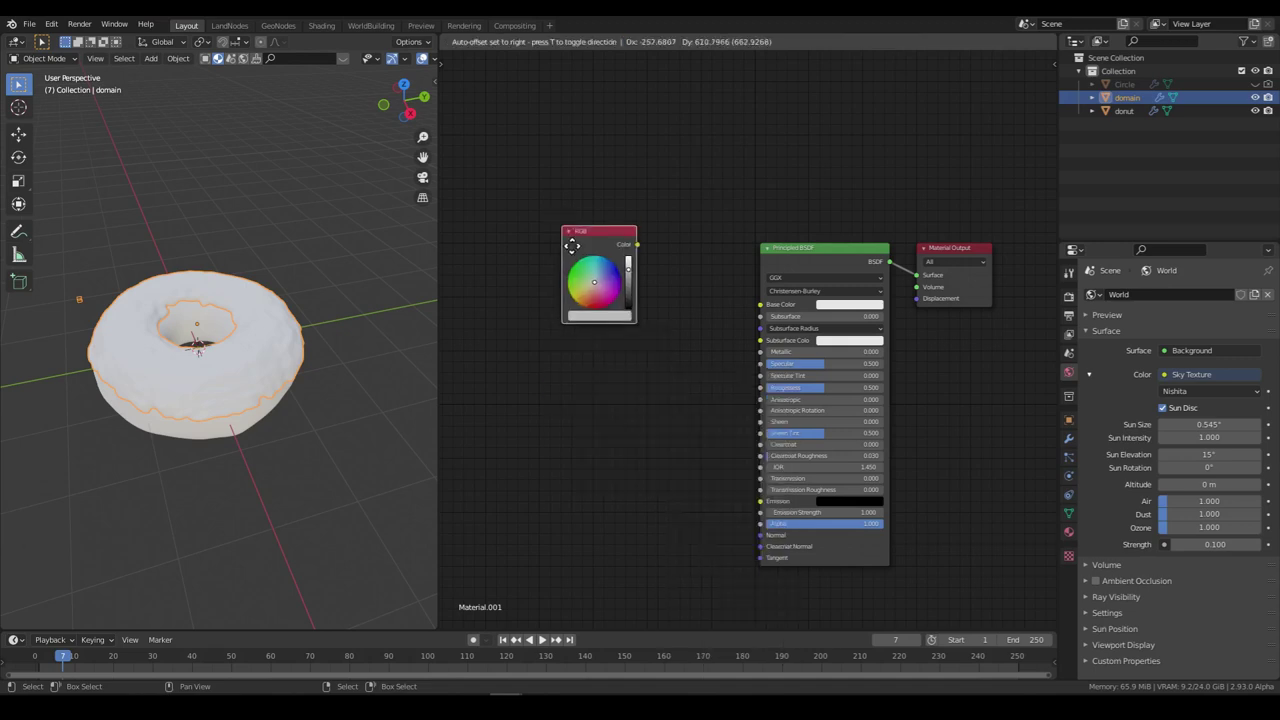
pyautogui.moveTo(648, 234); pyautogui.dragTo(816, 316)
pyautogui.scroll(1, 620, 330)
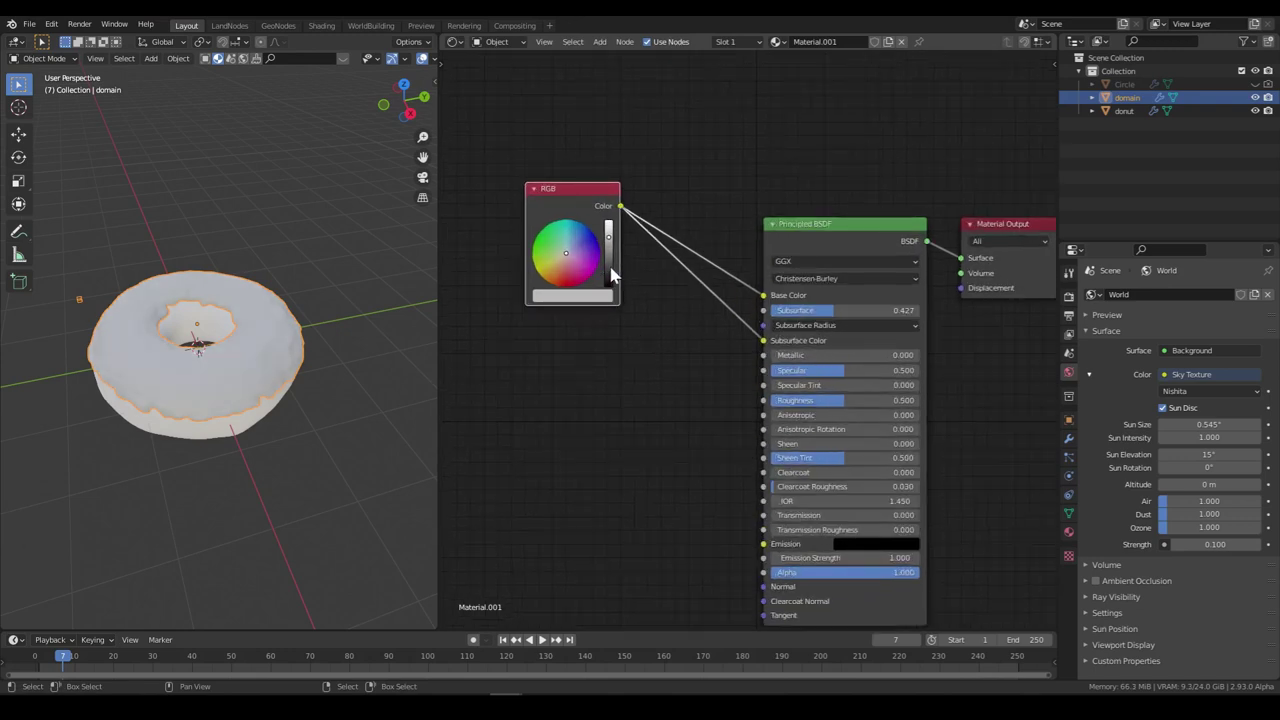
pyautogui.moveTo(565, 252); pyautogui.dragTo(608, 270)
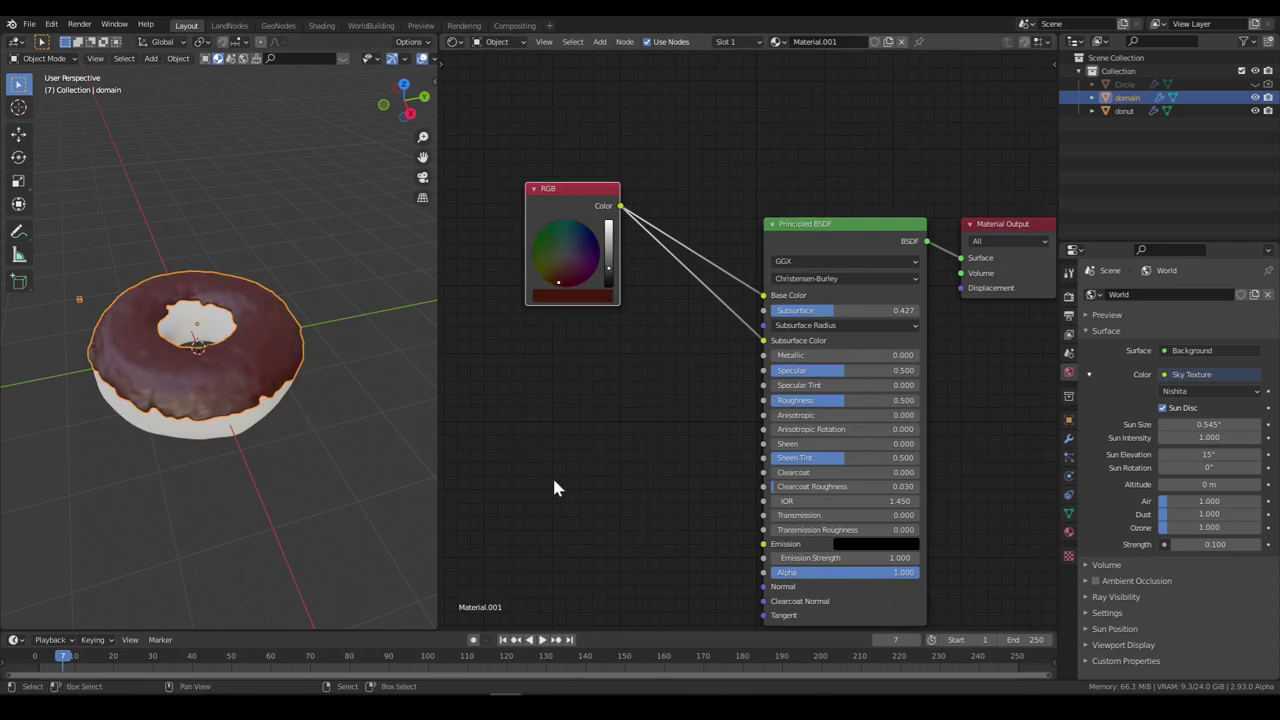
pyautogui.moveTo(556, 487); pyautogui.dragTo(668, 410, button='middle')
pyautogui.scroll(4, 100, 378)
pyautogui.moveTo(178, 379); pyautogui.dragTo(268, 390, button='middle')
pyautogui.scroll(-3, 265, 405)
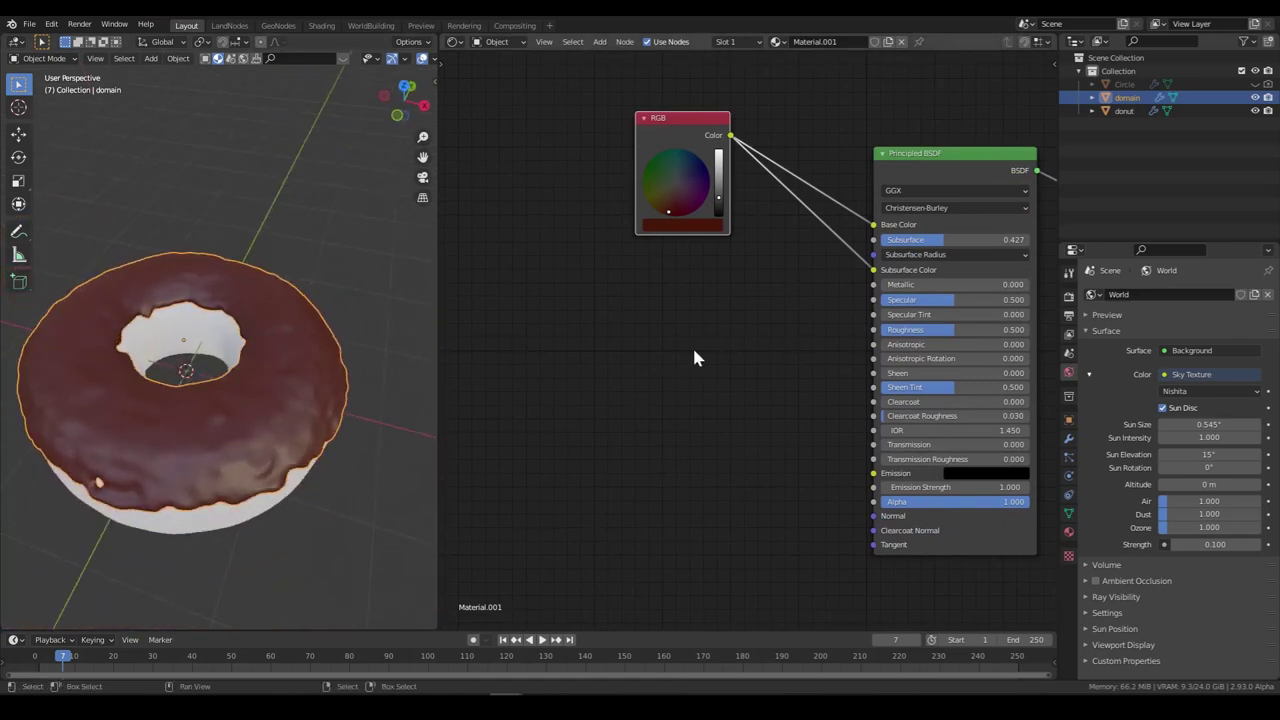
# Step: Add a Noise Texture node with scale 250
pyautogui.hotkey('shift', 'a')
pyautogui.moveTo(606, 392)
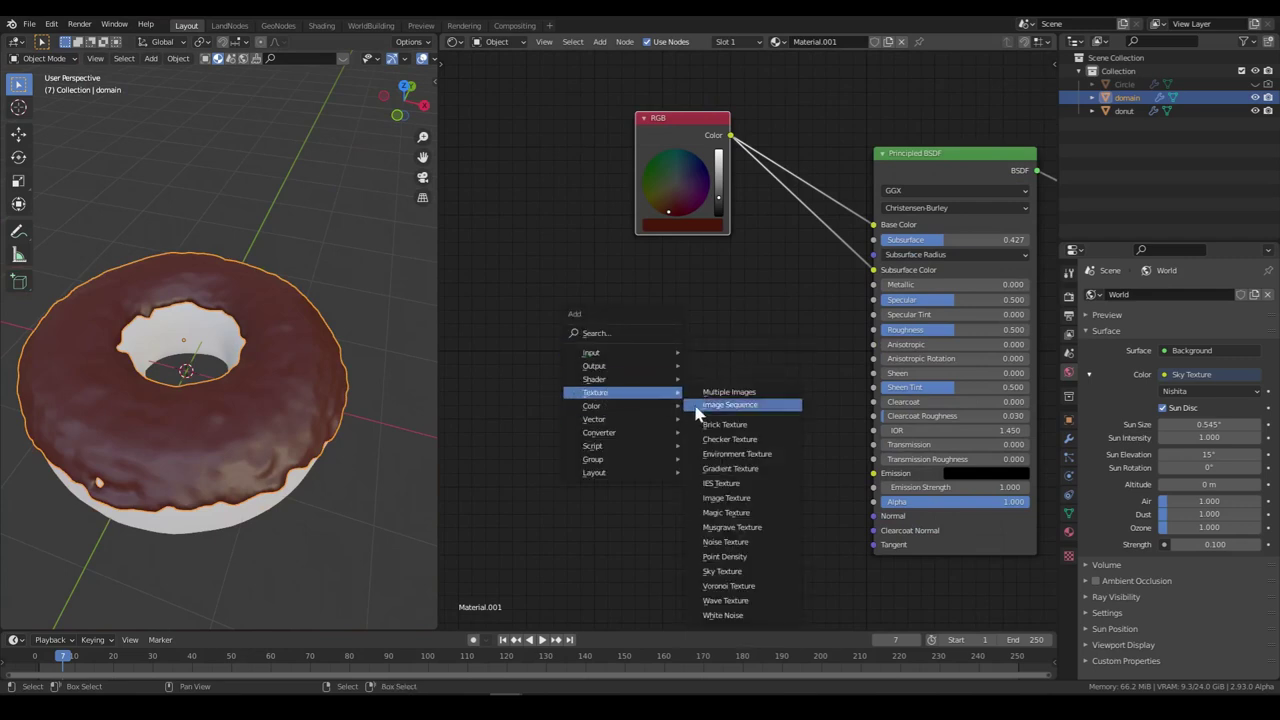
pyautogui.click(728, 541)
pyautogui.click(480, 346)
pyautogui.click(482, 340)
pyautogui.write('5.0')
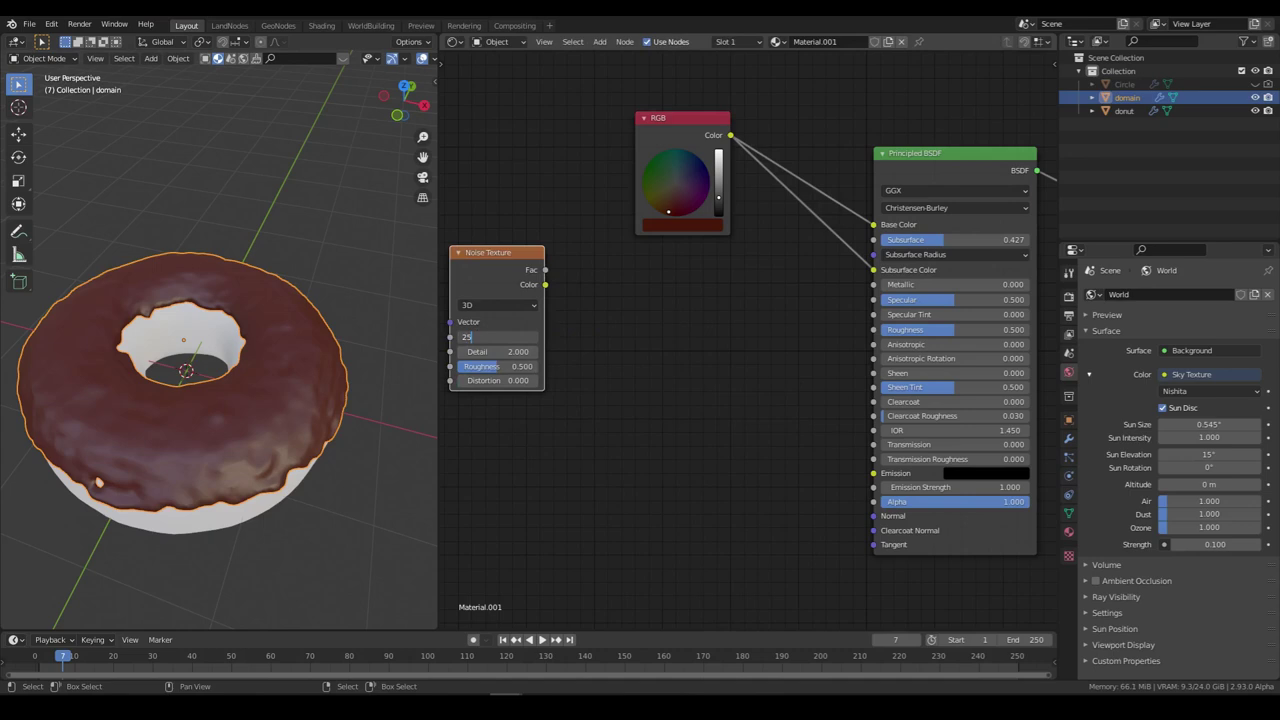
pyautogui.press('Return')
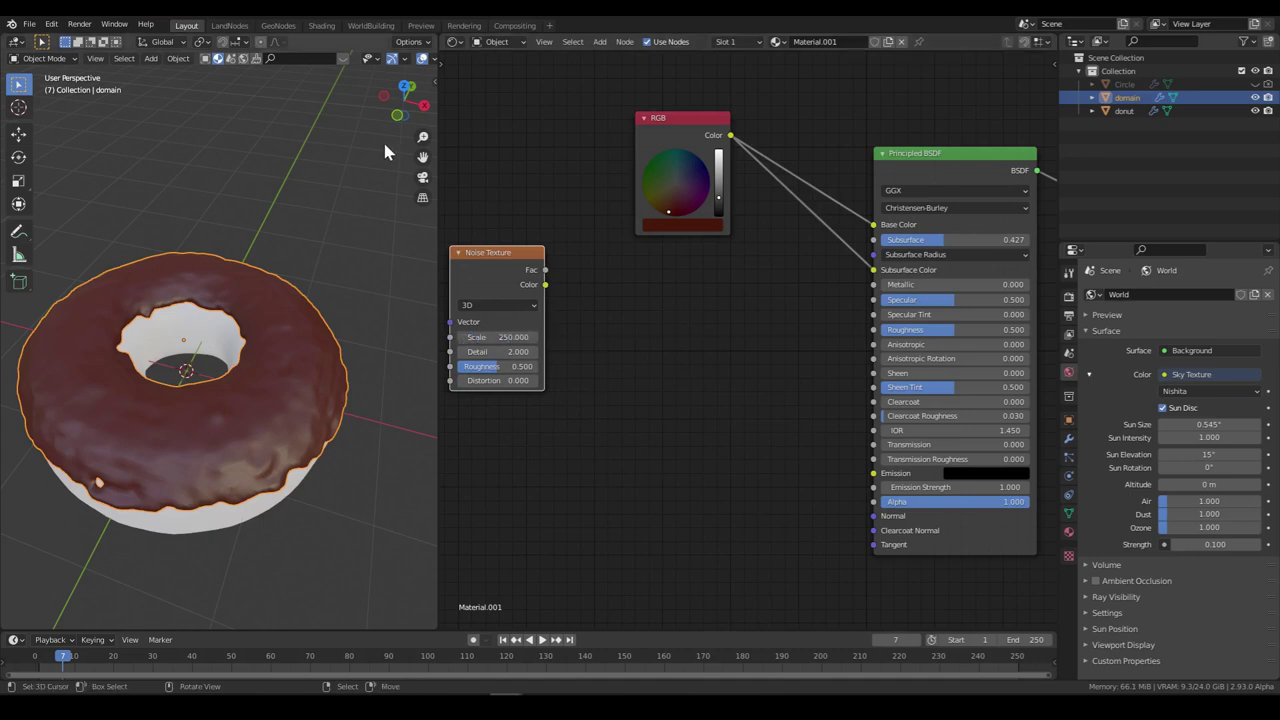
# Step: Add a Bump node, linking noise Fac to Height and its Normal to the BSDF Normal
pyautogui.hotkey('shift', 'a')
pyautogui.moveTo(586, 356)
pyautogui.click(680, 351)
pyautogui.click(705, 383)
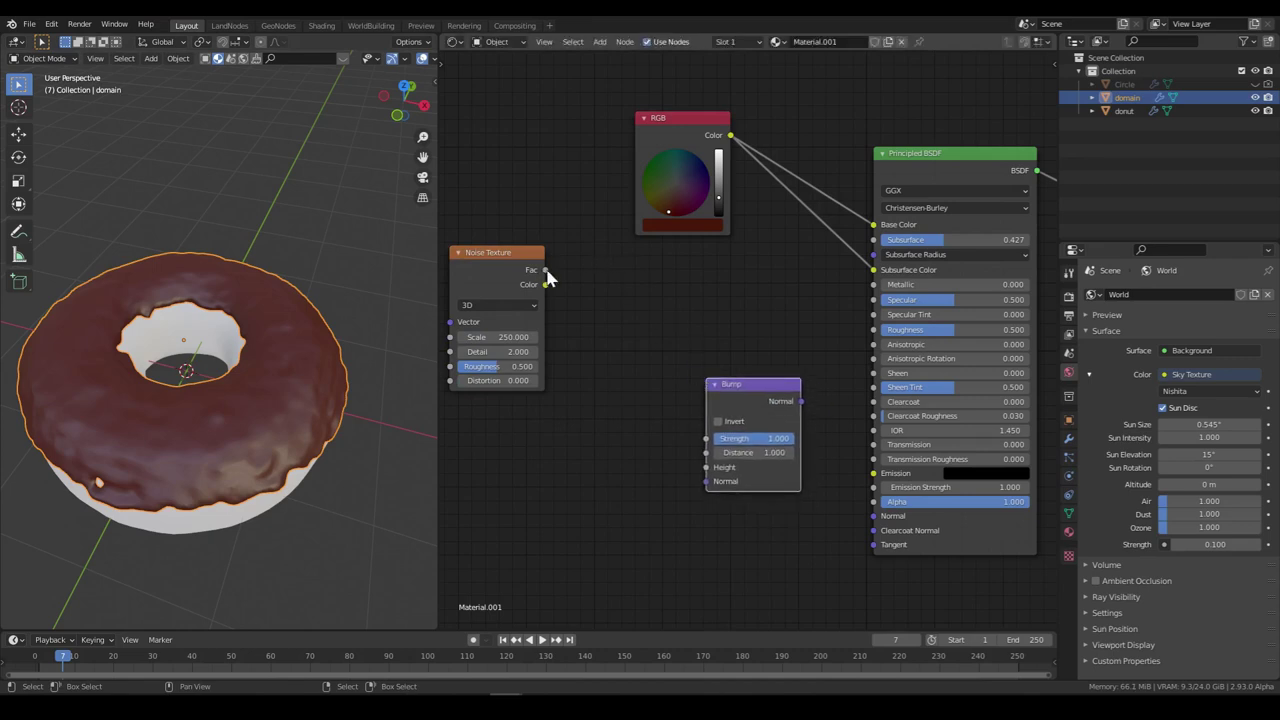
pyautogui.moveTo(545, 270); pyautogui.dragTo(722, 466)
pyautogui.moveTo(801, 401); pyautogui.dragTo(873, 515)
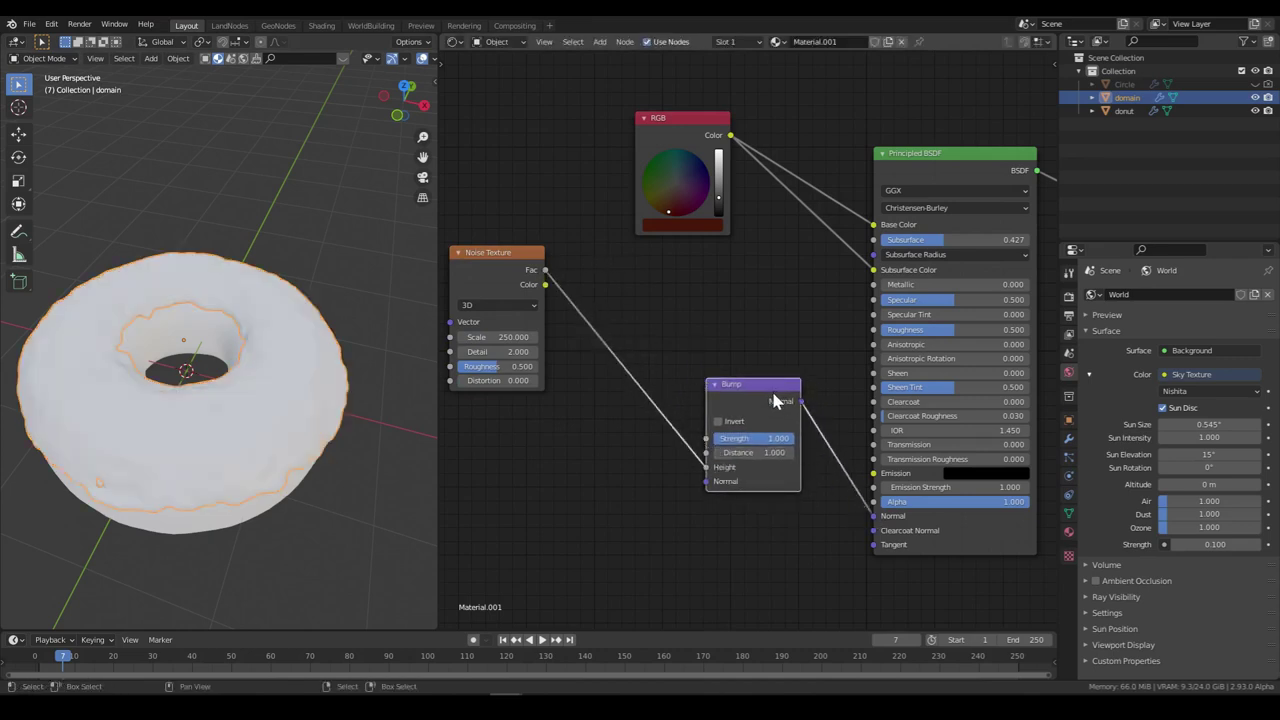
pyautogui.moveTo(775, 400); pyautogui.dragTo(695, 474)
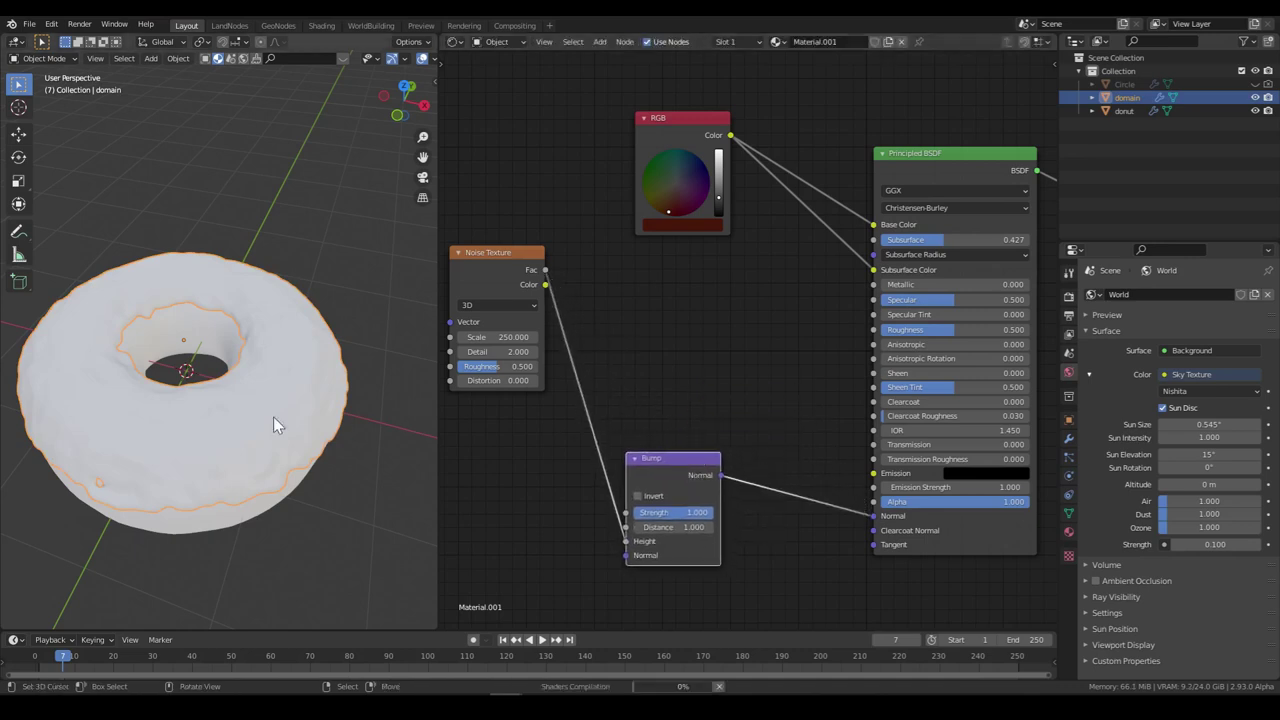
pyautogui.moveTo(225, 411); pyautogui.dragTo(263, 411, button='middle')
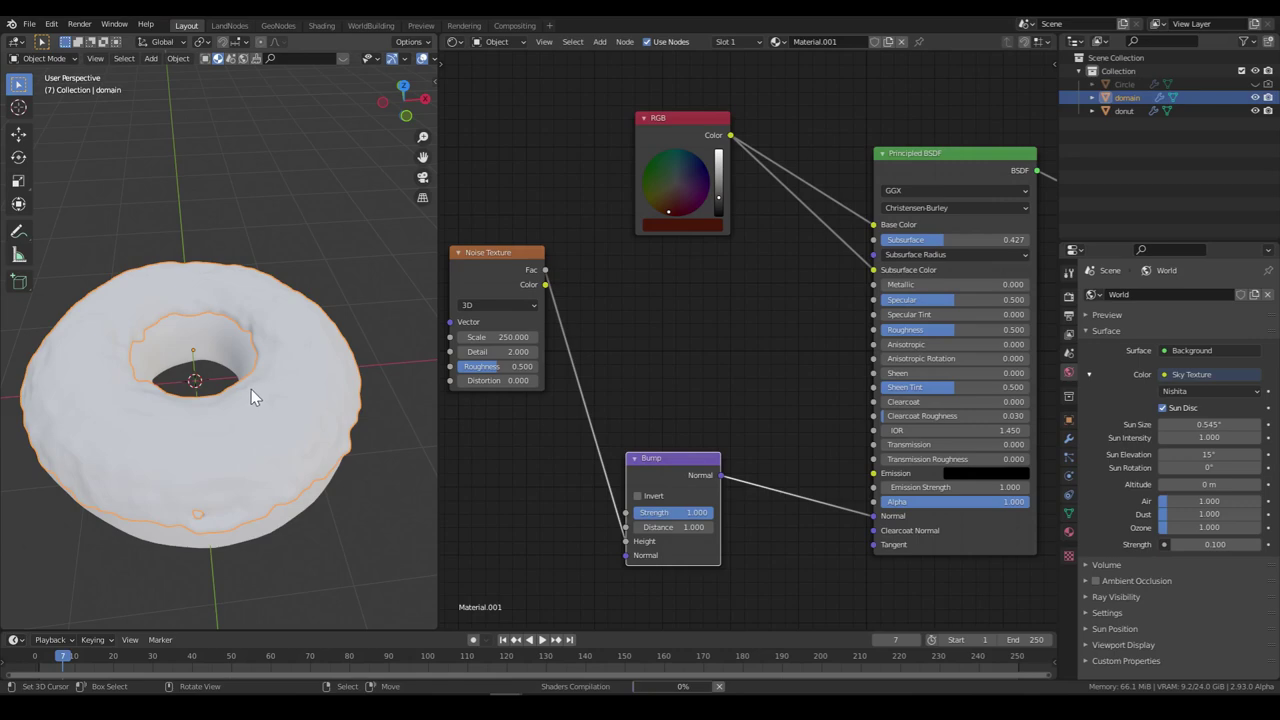
pyautogui.scroll(5, 254, 388)
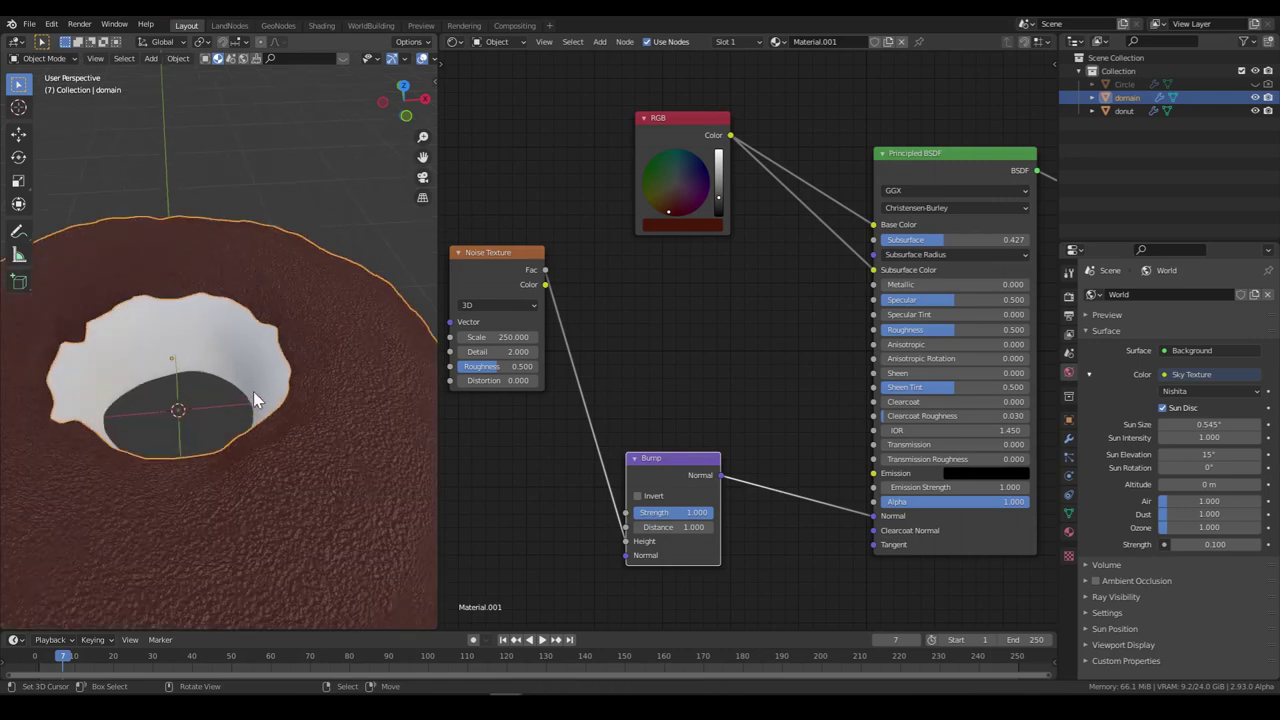
pyautogui.scroll(3, 253, 395)
pyautogui.moveTo(253, 400); pyautogui.dragTo(393, 430, button='middle')
# Step: Set bump strength to 0.117 and distance to 0.1, then save donut.blend
pyautogui.click(668, 512)
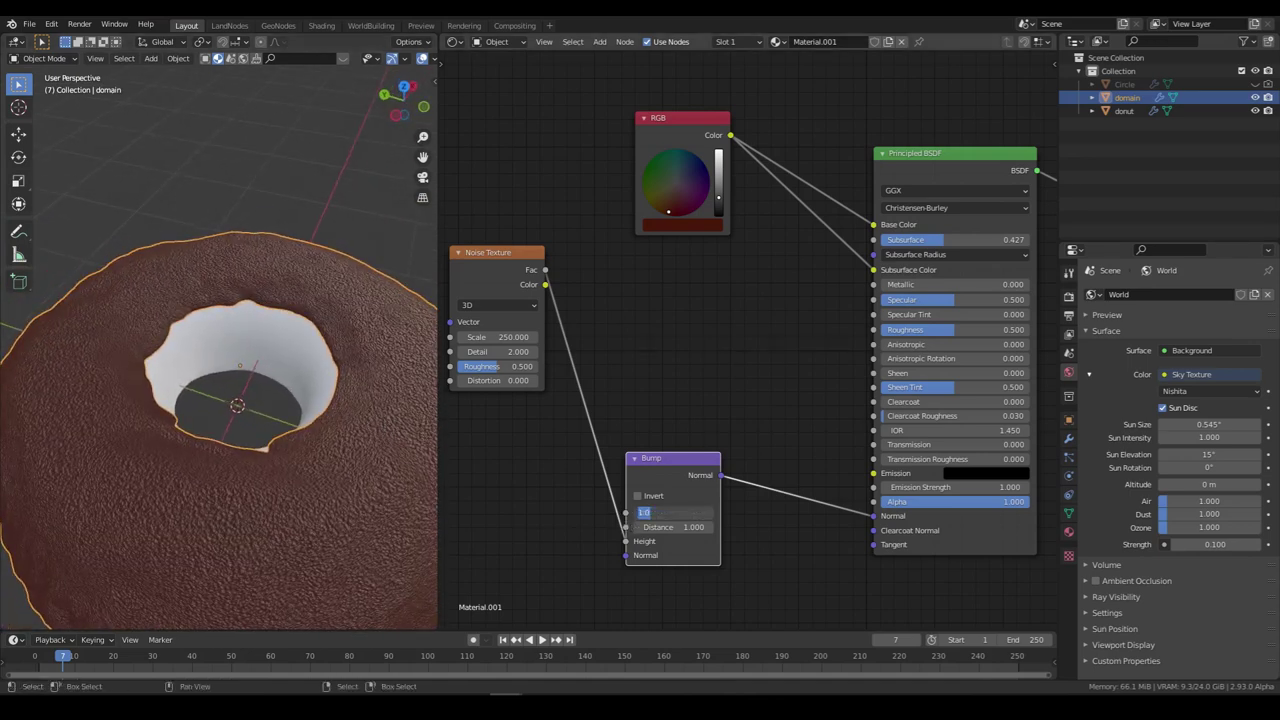
pyautogui.write('0.025')
pyautogui.press('Return')
pyautogui.click(672, 527)
pyautogui.write('0.1')
pyautogui.press('Return')
pyautogui.scroll(3, 349, 385)
pyautogui.moveTo(349, 385); pyautogui.dragTo(303, 309, button='middle')
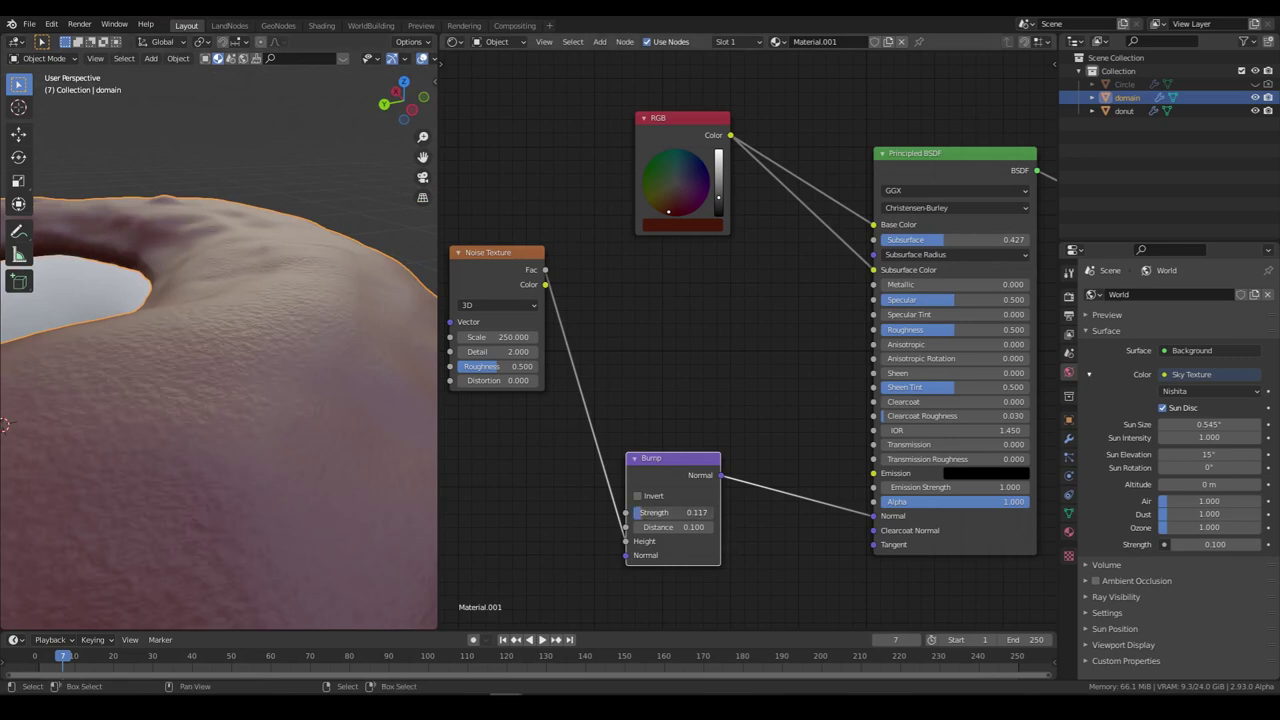
pyautogui.scroll(-4, 197, 384)
pyautogui.moveTo(197, 384)
pyautogui.mouseDown(button='middle')
pyautogui.moveTo(205, 404)
pyautogui.moveTo(211, 381)
pyautogui.mouseUp(button='middle')
pyautogui.hotkey('ctrl', 's')
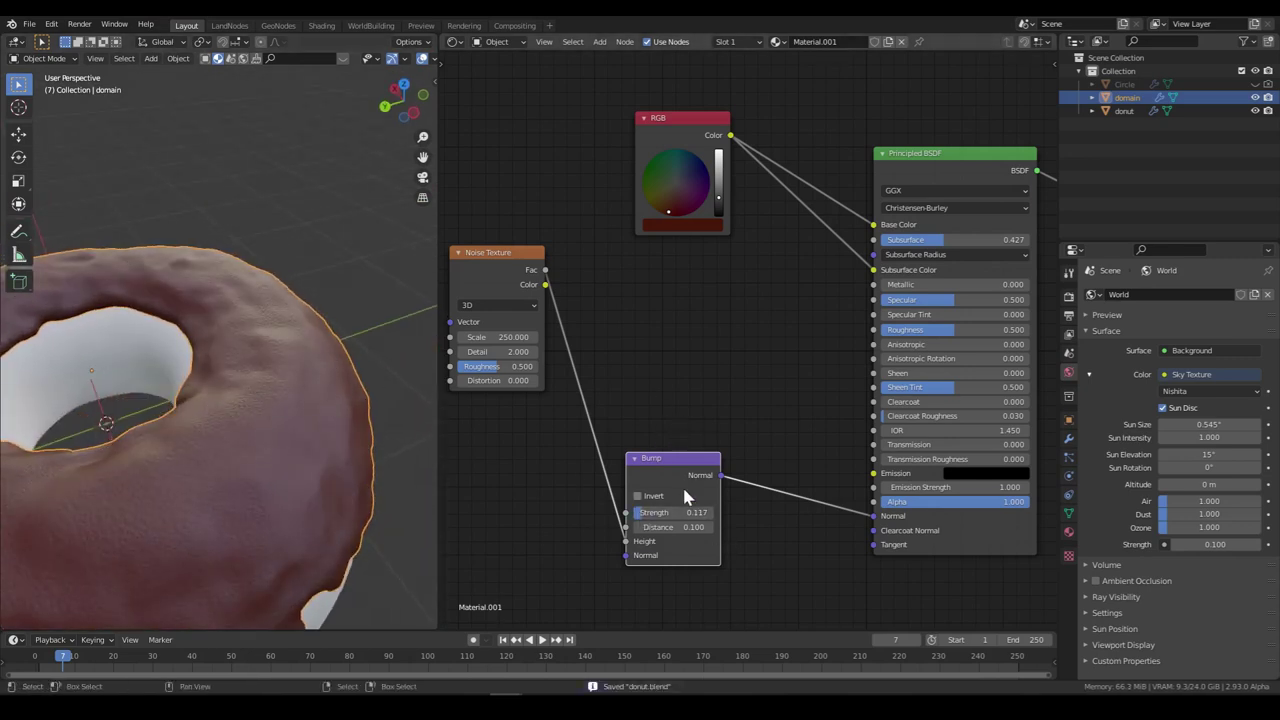
# Step: Insert an RGB Curves node between the noise Color and the icing's Roughness, keeping Bump on Normal
pyautogui.moveTo(684, 471); pyautogui.dragTo(696, 523)
pyautogui.hotkey('shift', 'a')
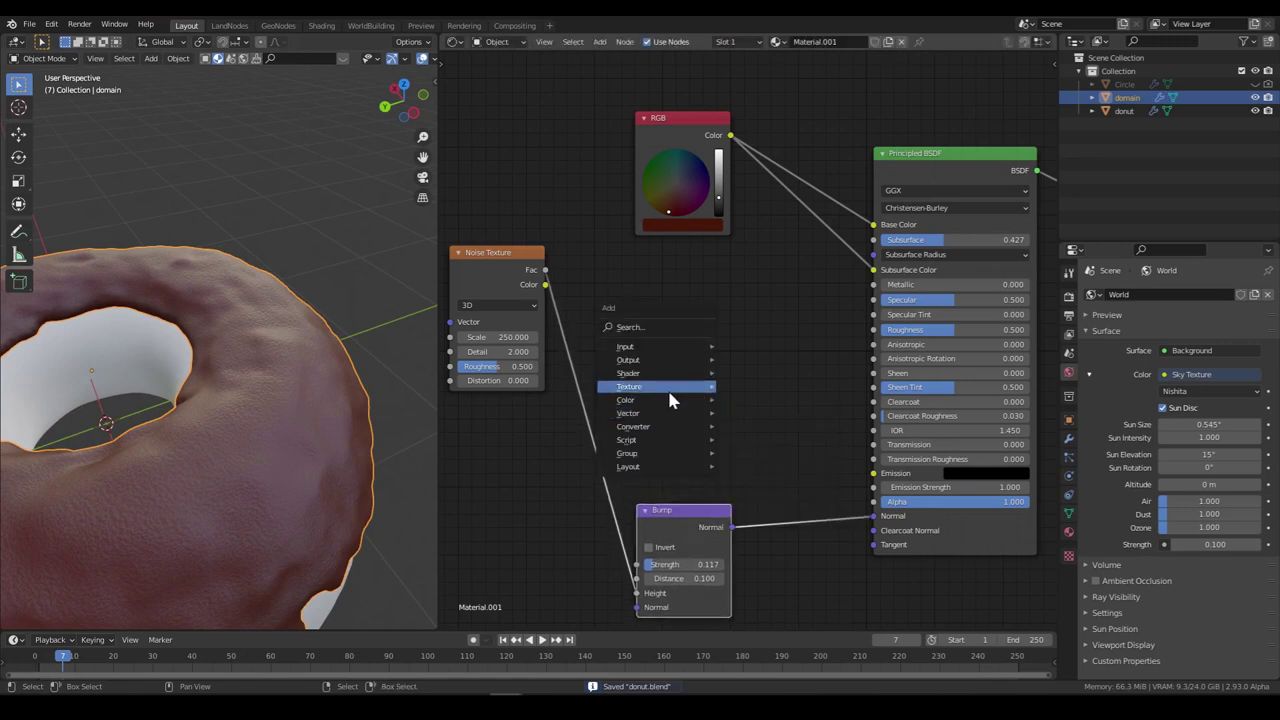
pyautogui.press('Escape')
pyautogui.hotkey('shift', 'a')
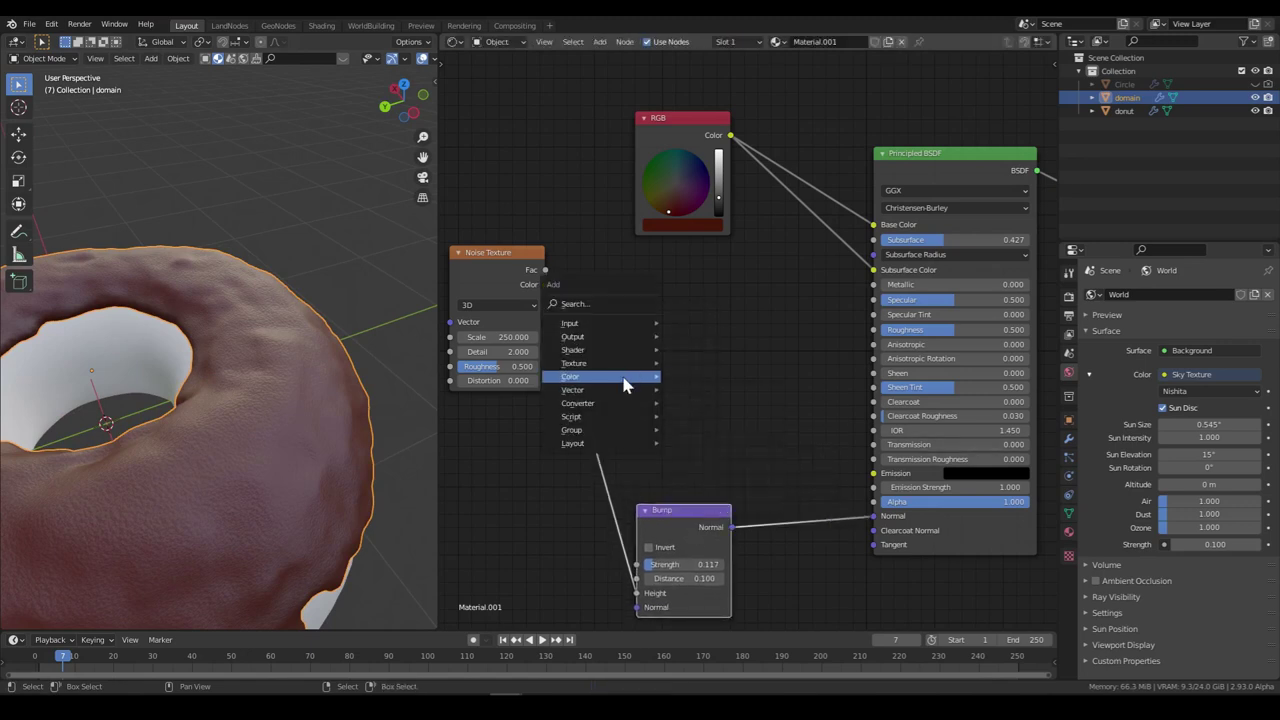
pyautogui.moveTo(624, 385)
pyautogui.click(720, 469)
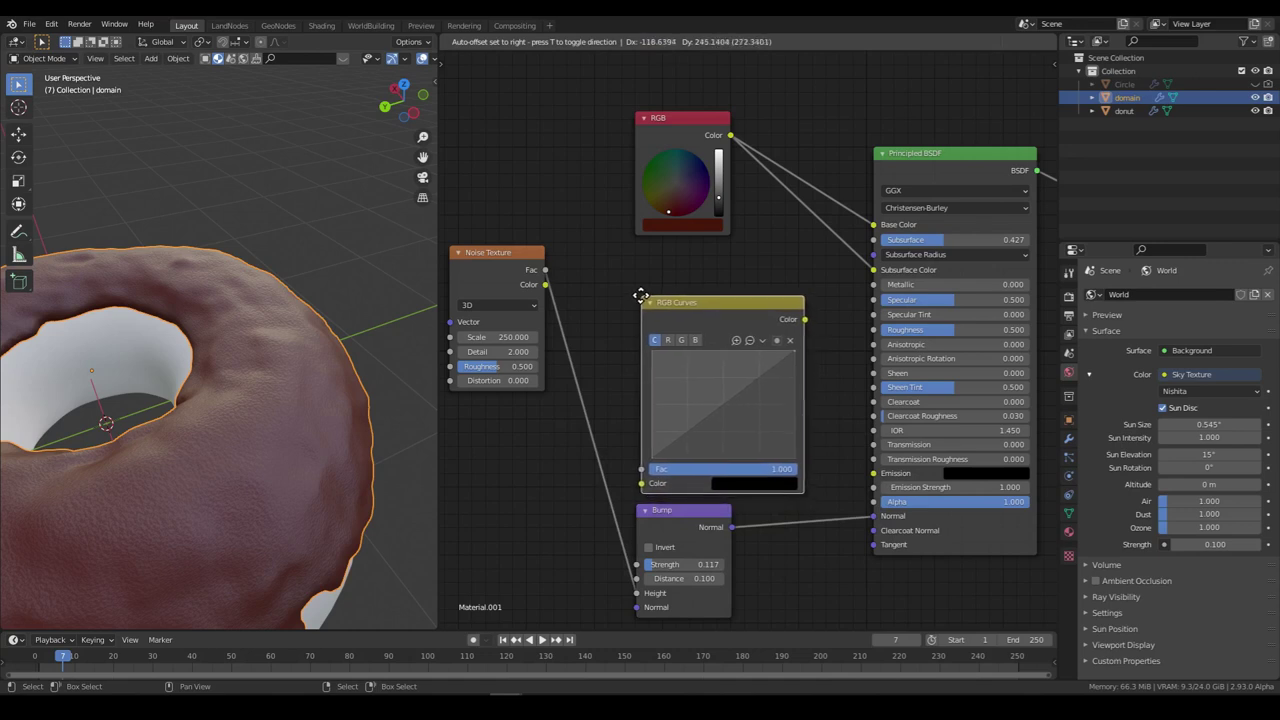
pyautogui.click(640, 296)
pyautogui.moveTo(545, 284); pyautogui.dragTo(646, 483)
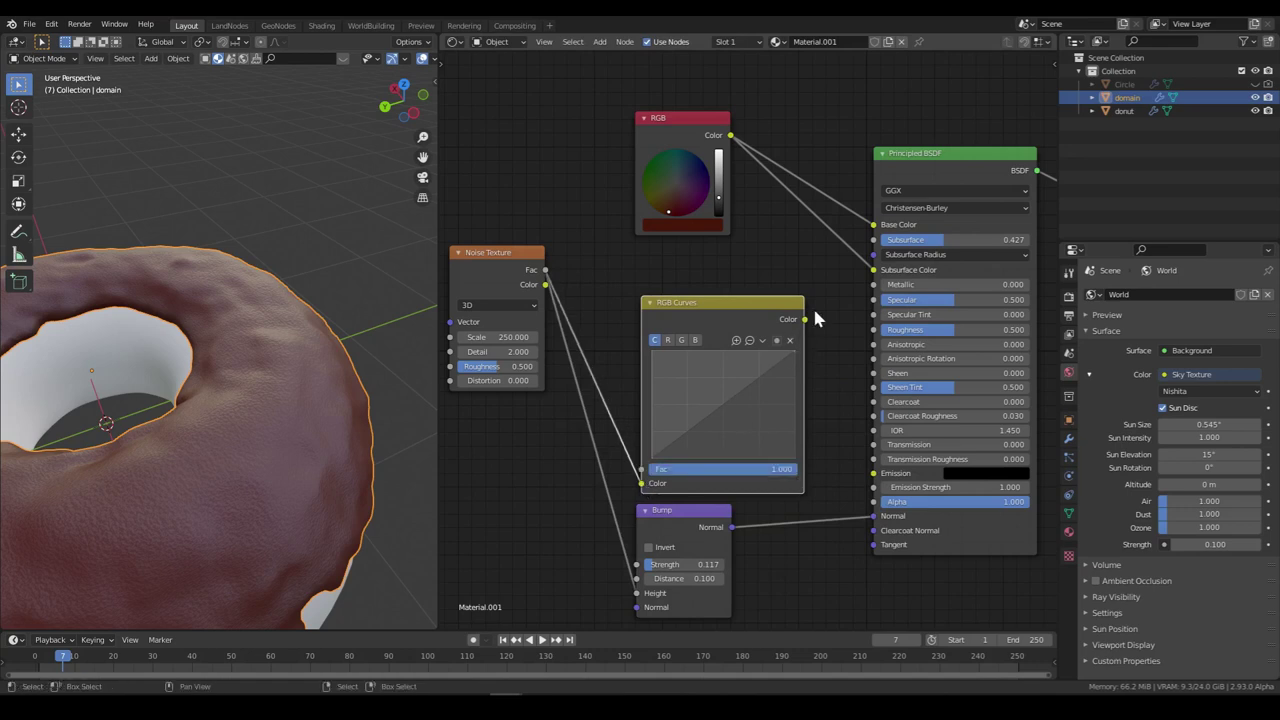
pyautogui.moveTo(806, 321); pyautogui.dragTo(877, 336)
pyautogui.moveTo(835, 517); pyautogui.dragTo(874, 516)
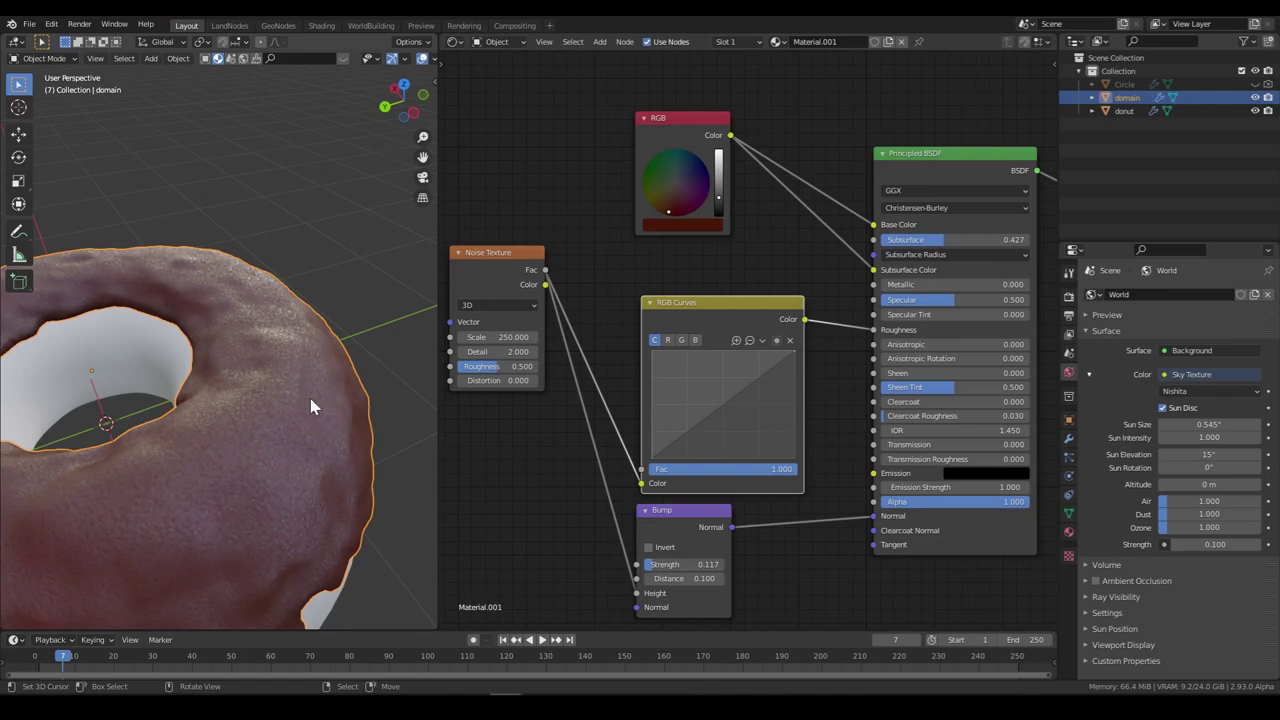
# Step: Bend the RGB Curves curve into an S shape to vary the icing roughness
pyautogui.moveTo(314, 400); pyautogui.dragTo(320, 372, button='middle')
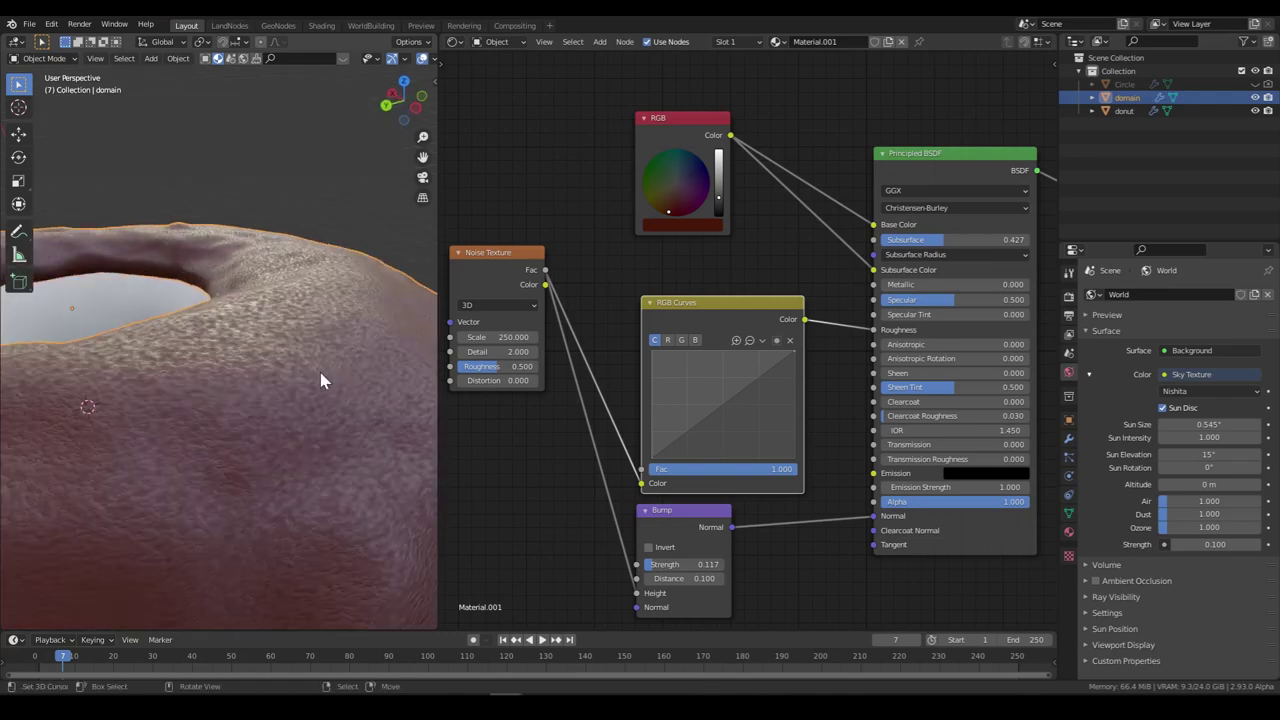
pyautogui.moveTo(741, 402); pyautogui.dragTo(717, 428)
pyautogui.moveTo(652, 456); pyautogui.dragTo(654, 456)
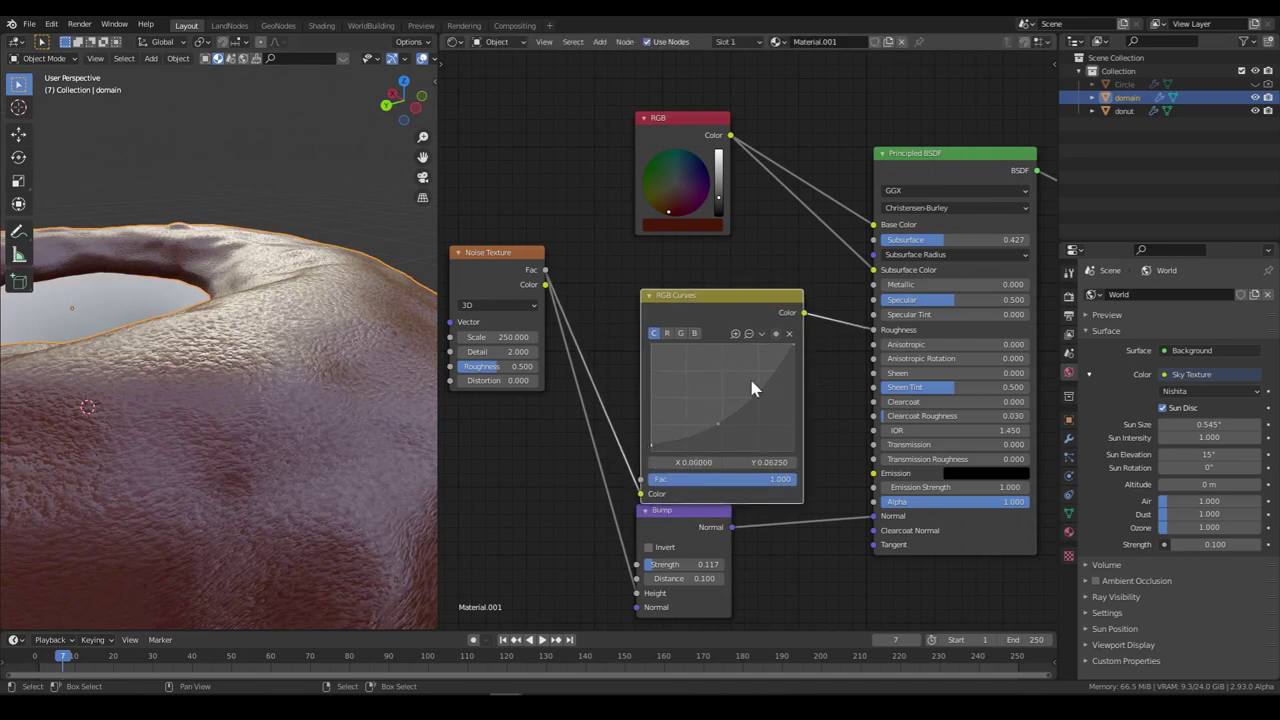
pyautogui.moveTo(764, 386); pyautogui.dragTo(762, 390)
# Step: Save donut.blend and nudge the RGB Curves node into a tidier position
pyautogui.scroll(-8, 321, 485)
pyautogui.moveTo(296, 438); pyautogui.dragTo(285, 387, button='middle')
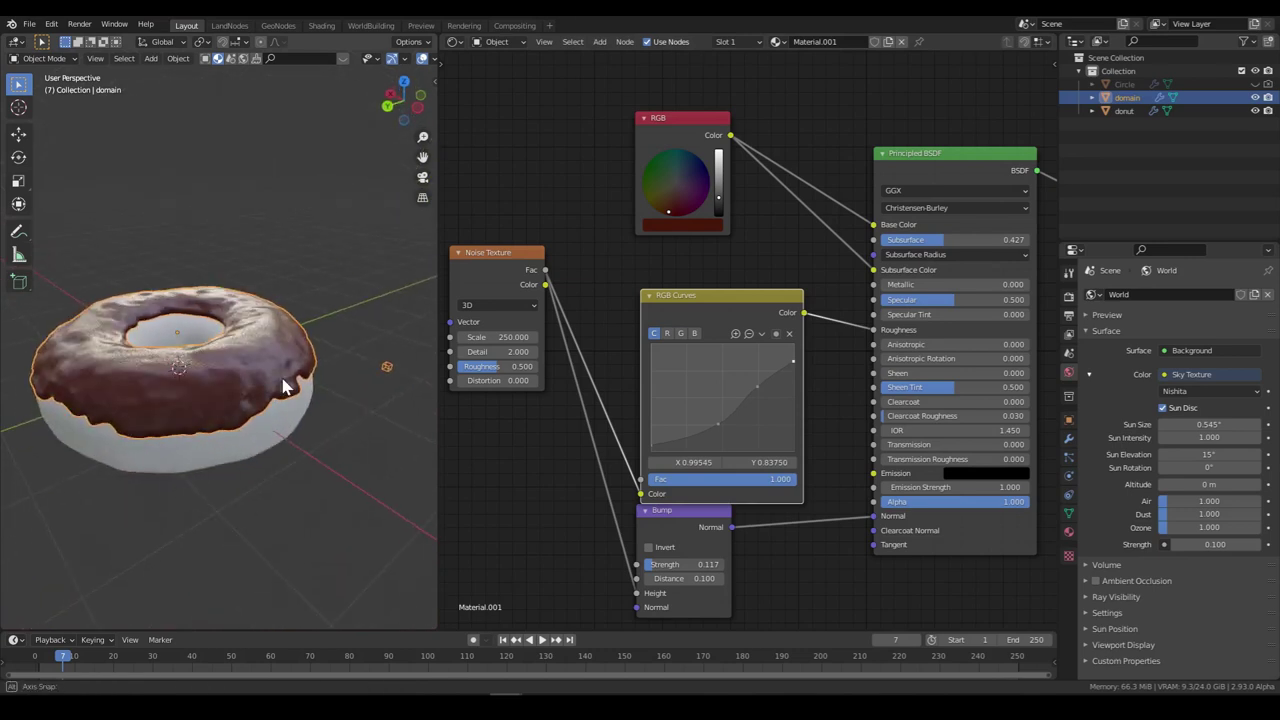
pyautogui.hotkey('ctrl', 's')
pyautogui.scroll(-1, 690, 335)
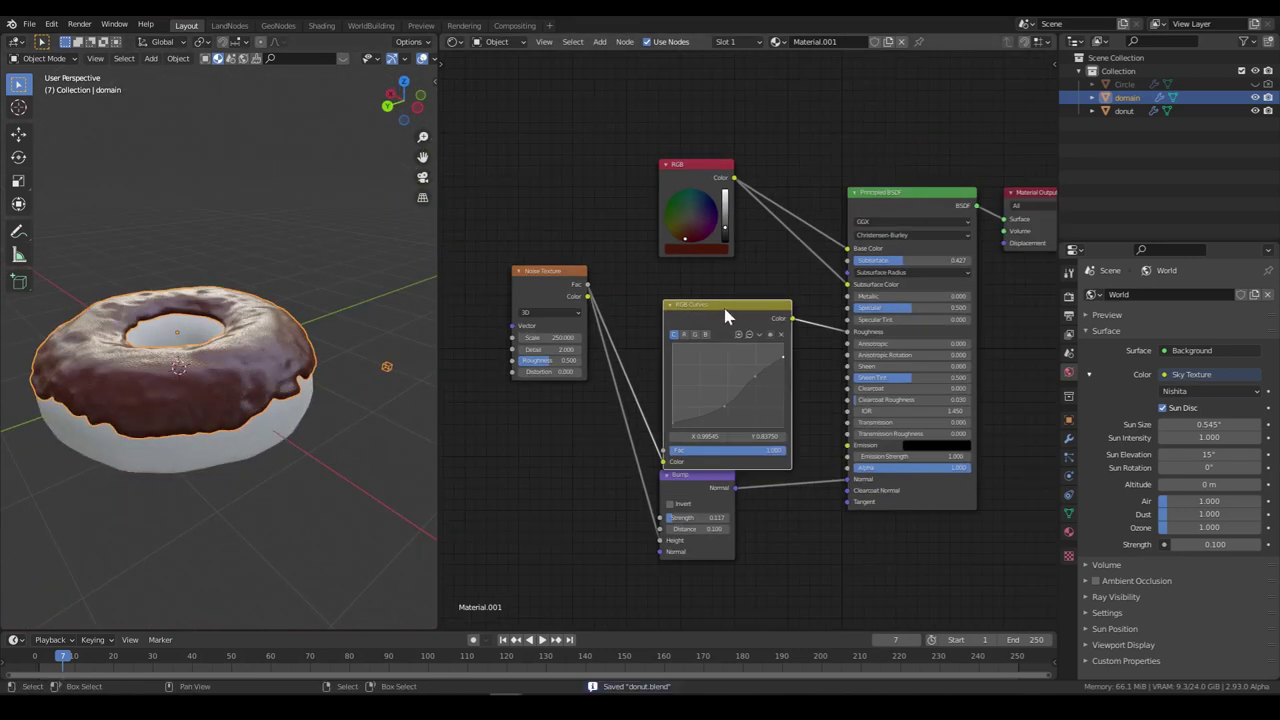
pyautogui.moveTo(727, 317); pyautogui.dragTo(723, 306)
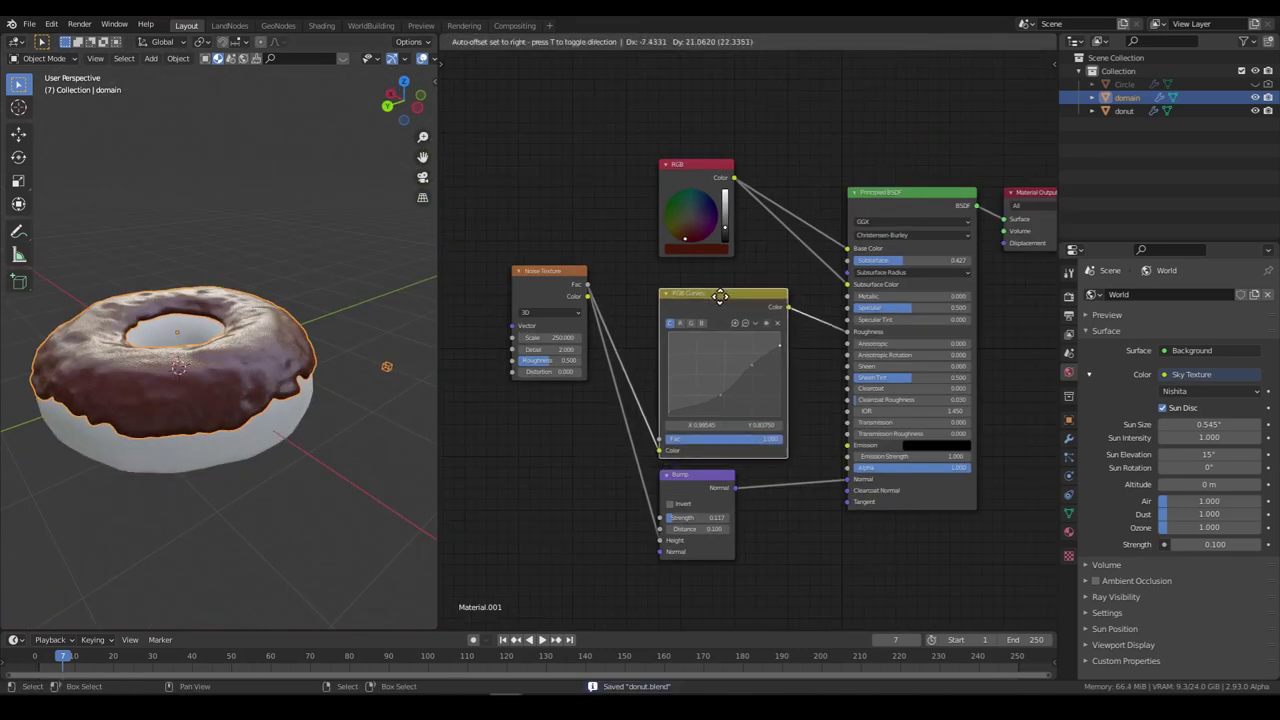
# Step: Select the donut base and give it a new material
pyautogui.click(250, 439)
pyautogui.click(776, 42)
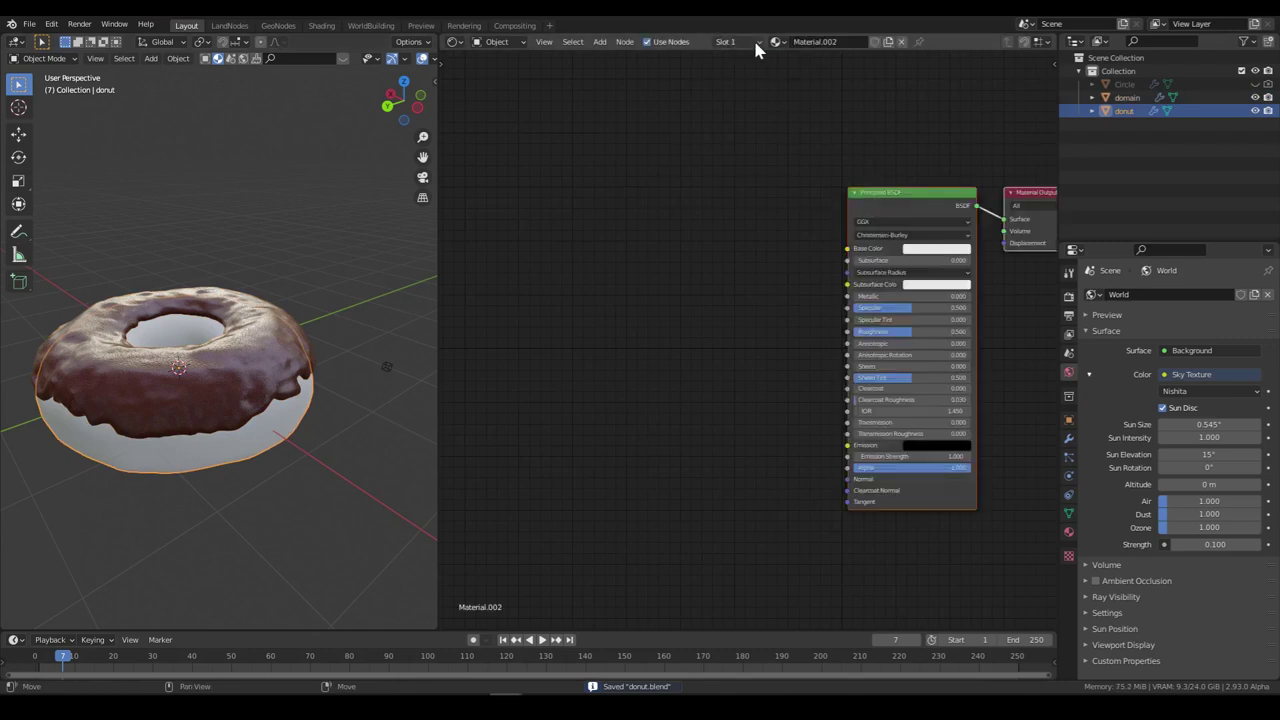
pyautogui.moveTo(818, 313); pyautogui.dragTo(671, 346, button='middle')
# Step: Add an Image Texture node loading images.jpg and link its Color to Base Color
pyautogui.hotkey('shift', 'a')
pyautogui.moveTo(666, 338)
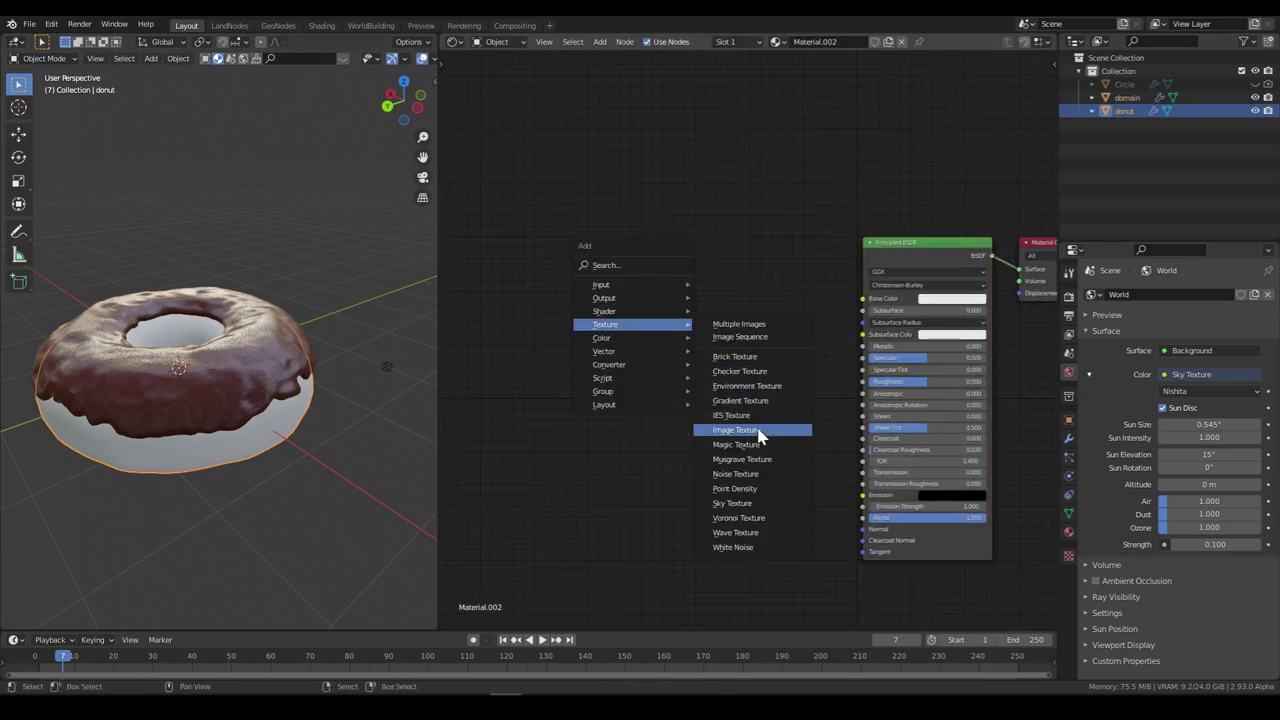
pyautogui.click(757, 430)
pyautogui.click(660, 252)
pyautogui.click(758, 297)
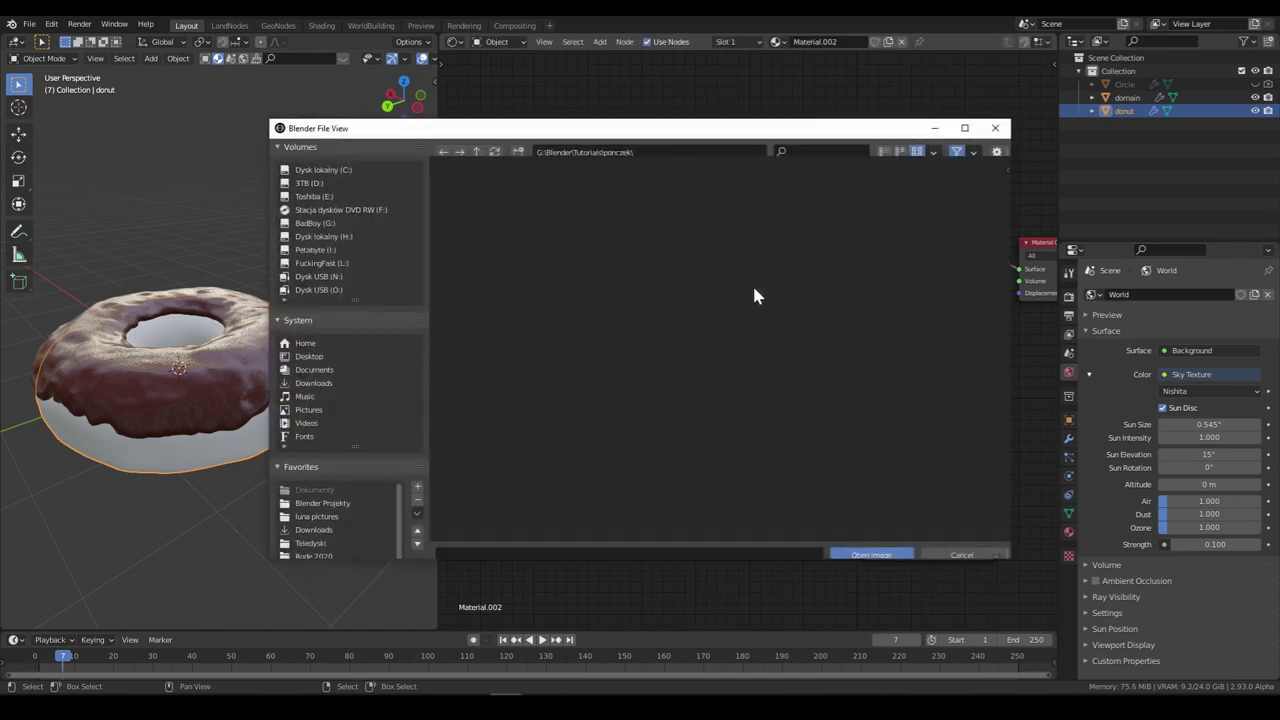
pyautogui.doubleClick(485, 330)
pyautogui.moveTo(770, 268); pyautogui.dragTo(862, 298)
pyautogui.moveTo(335, 490); pyautogui.dragTo(307, 420, button='middle')
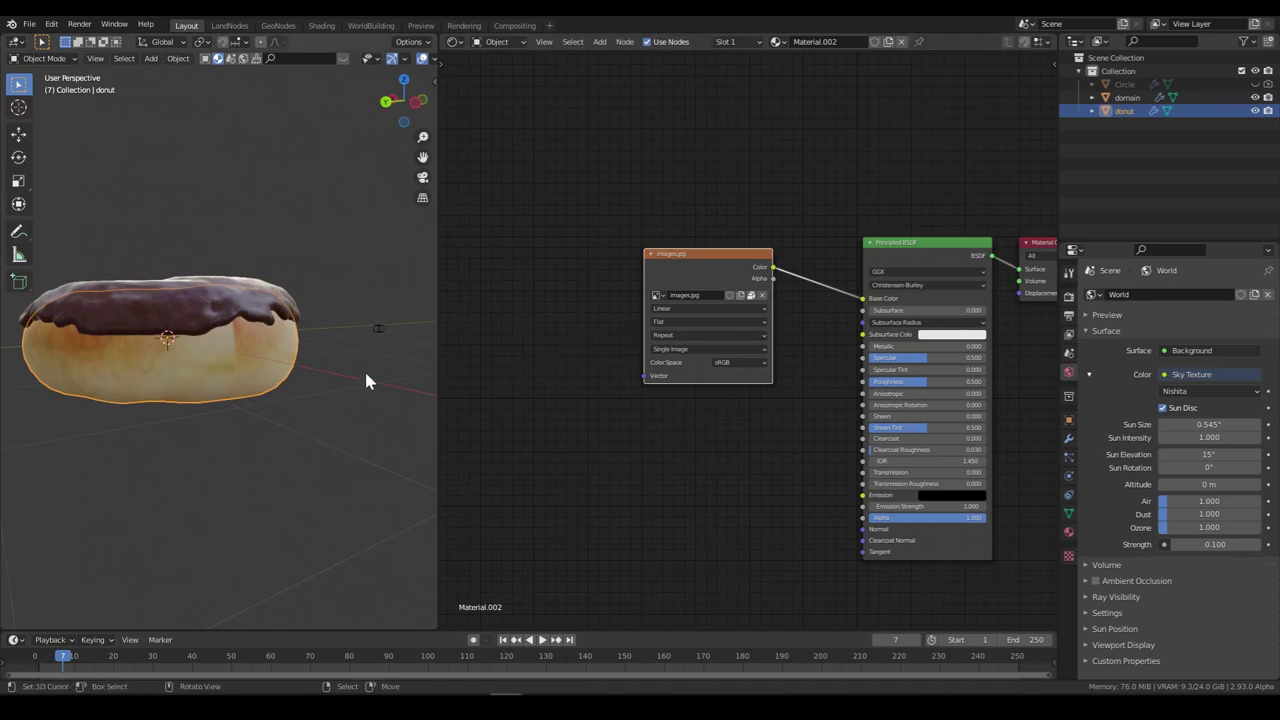
# Step: Project the whole donut mesh's UVs from the front view to bounds, then save donut.blend
pyautogui.press('Tab')
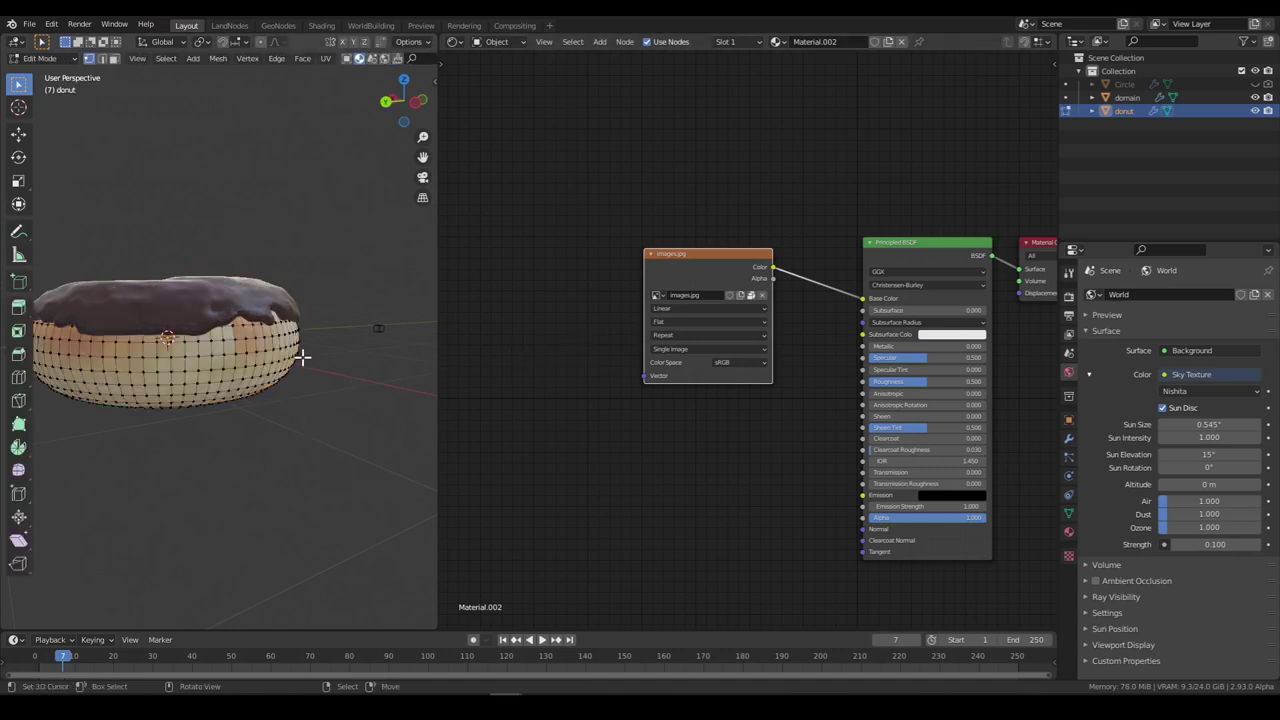
pyautogui.press('a')
pyautogui.press('KP_1')
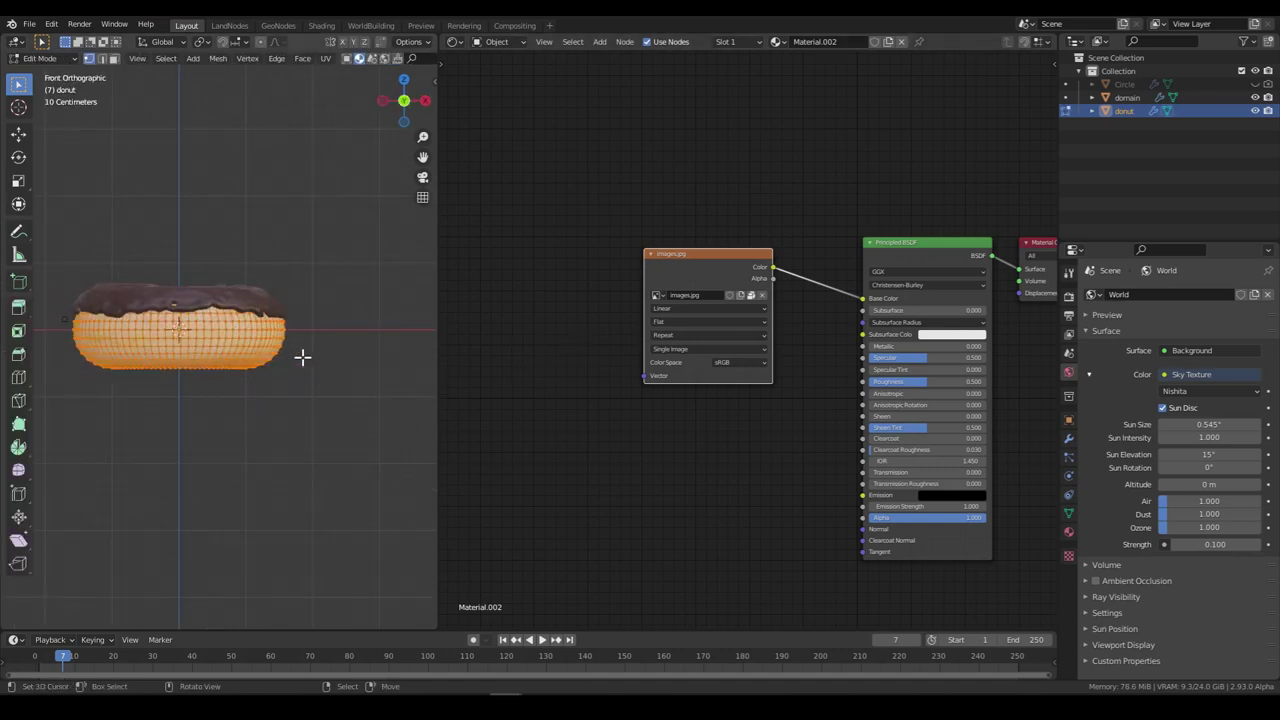
pyautogui.press('u')
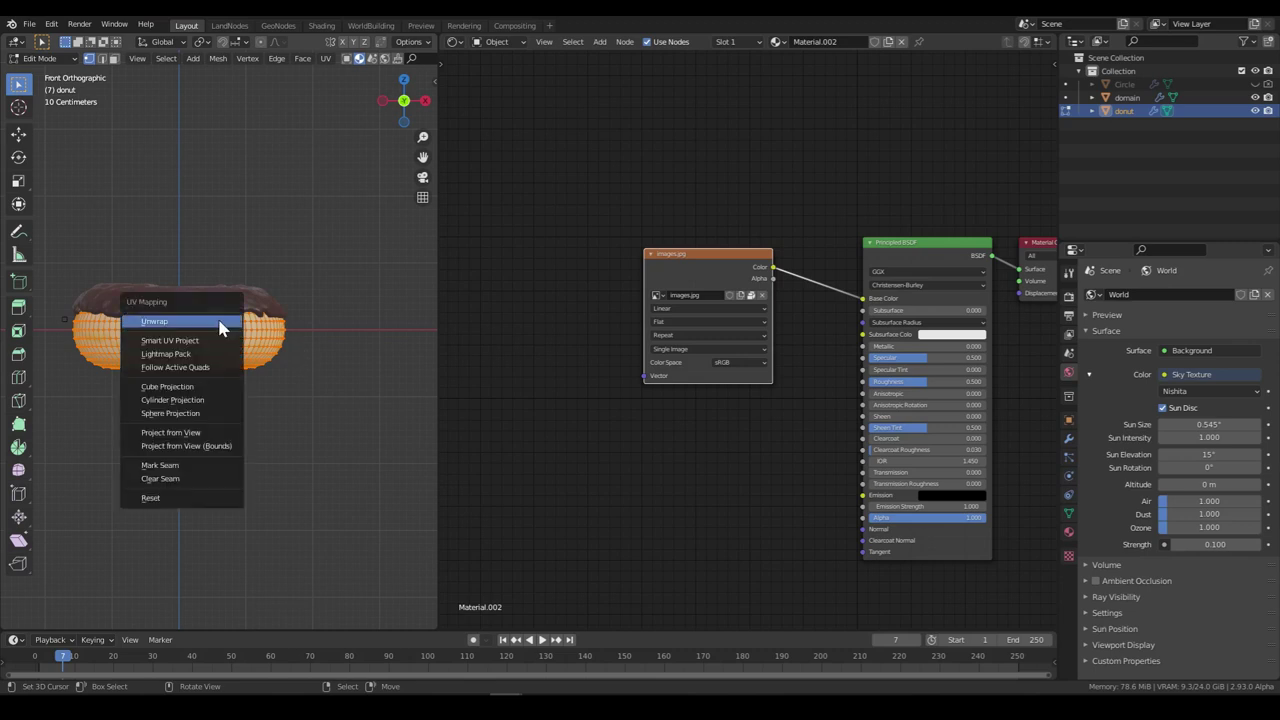
pyautogui.click(205, 447)
pyautogui.press('Tab')
pyautogui.moveTo(240, 410)
pyautogui.mouseDown(button='middle')
pyautogui.moveTo(134, 363)
pyautogui.moveTo(105, 390)
pyautogui.moveTo(253, 351)
pyautogui.moveTo(412, 368)
pyautogui.moveTo(278, 391)
pyautogui.moveTo(258, 427)
pyautogui.mouseUp(button='middle')
pyautogui.scroll(-2, 270, 440)
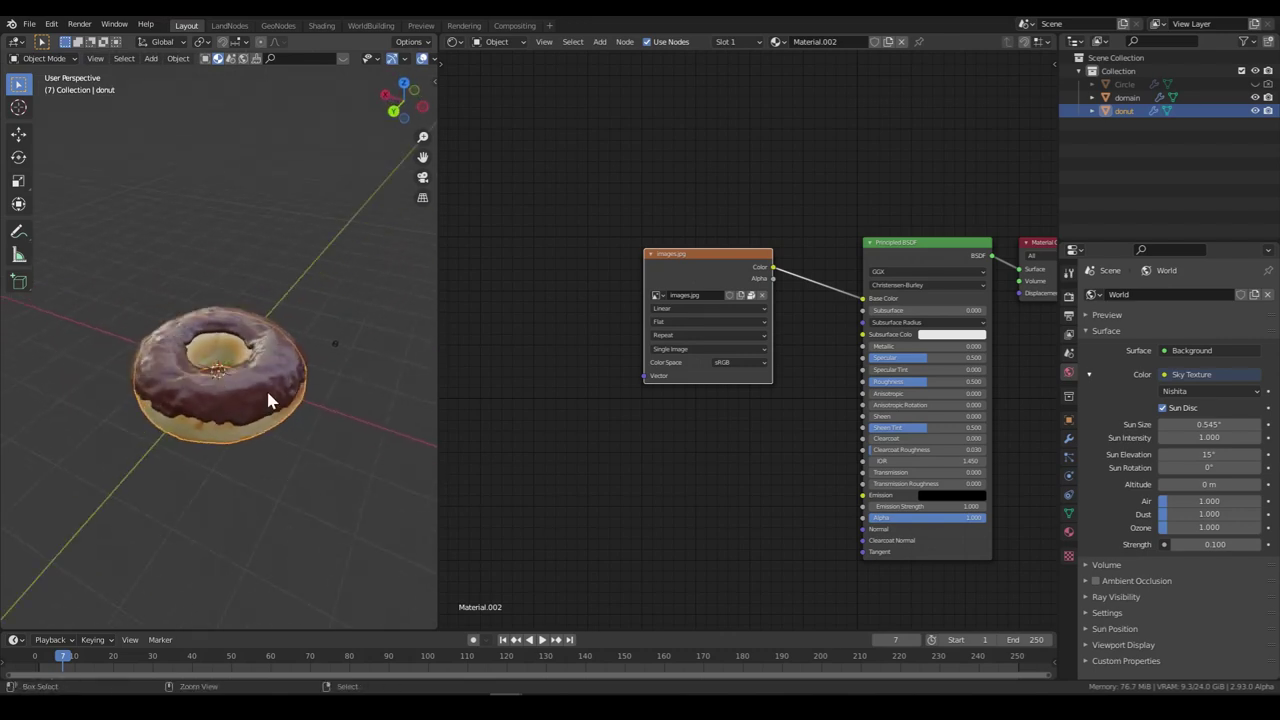
pyautogui.hotkey('ctrl', 's')
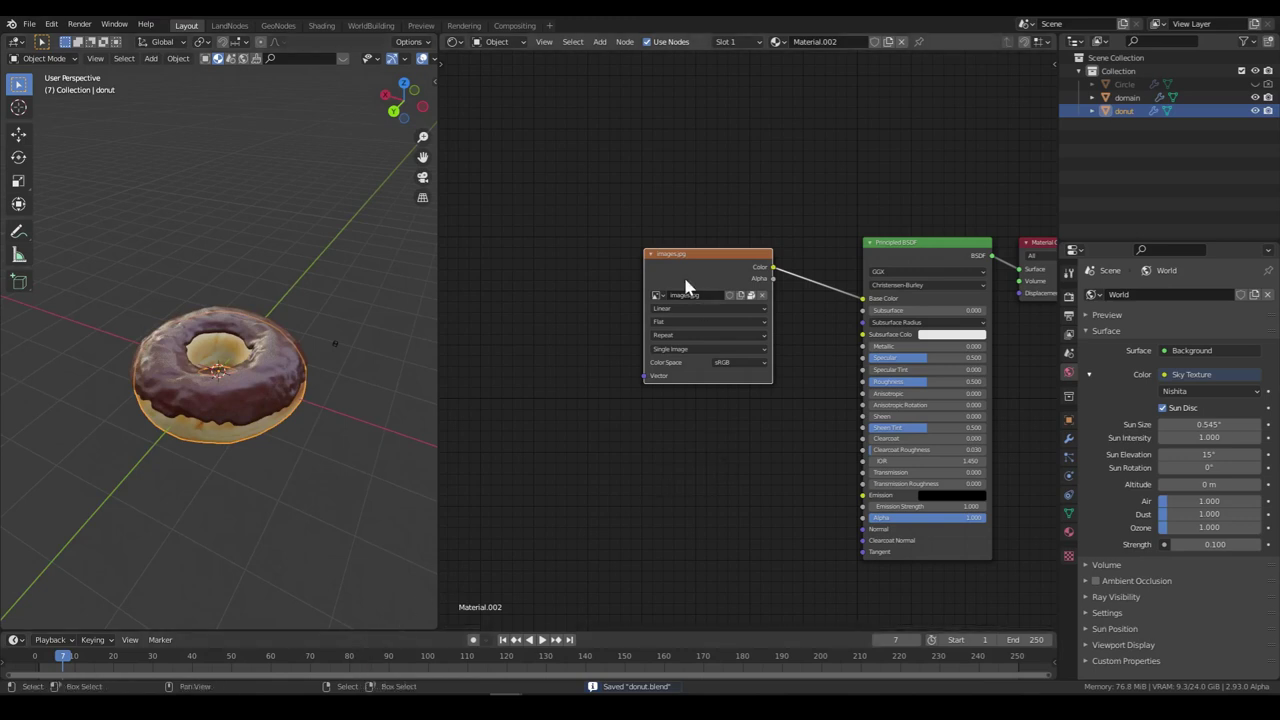
# Step: Duplicate the image texture node, make its image single-user and set Color Space to Non-Color
pyautogui.moveTo(686, 287); pyautogui.dragTo(591, 314)
pyautogui.moveTo(591, 314); pyautogui.dragTo(795, 285, button='middle')
pyautogui.moveTo(795, 285); pyautogui.dragTo(686, 289)
pyautogui.press('Home')
pyautogui.hotkey('shift', 'd')
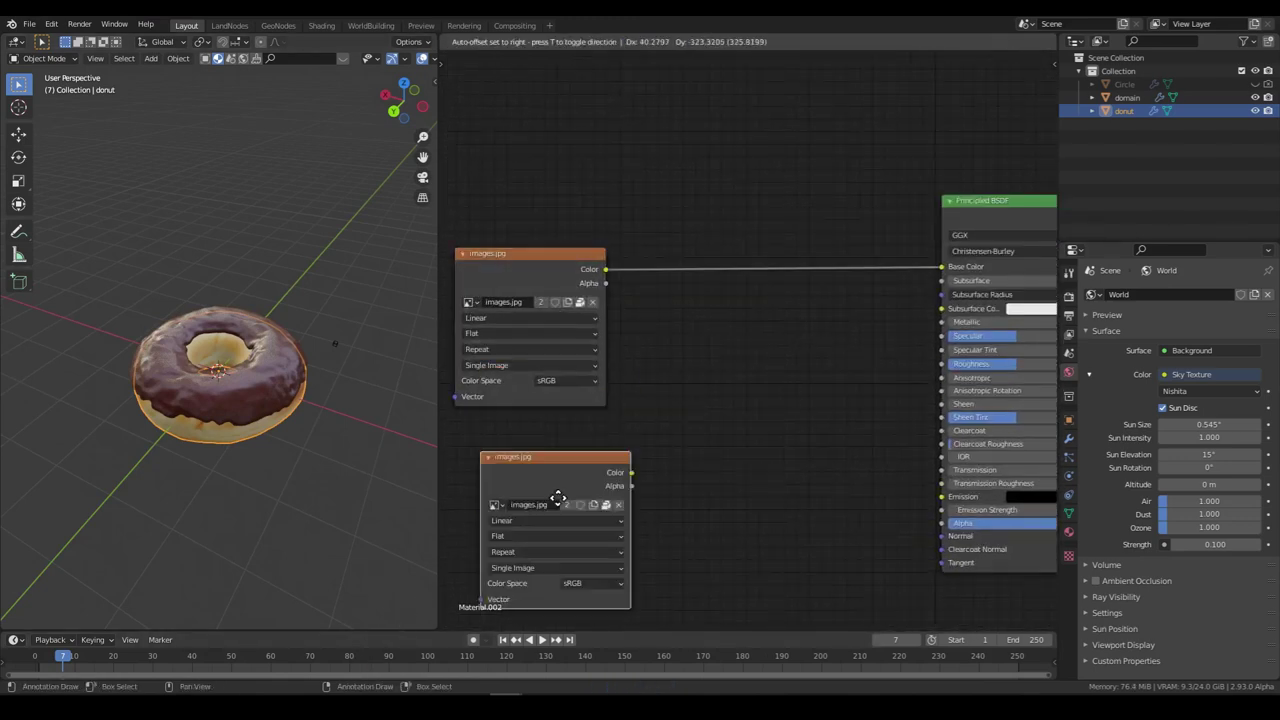
pyautogui.click(558, 440)
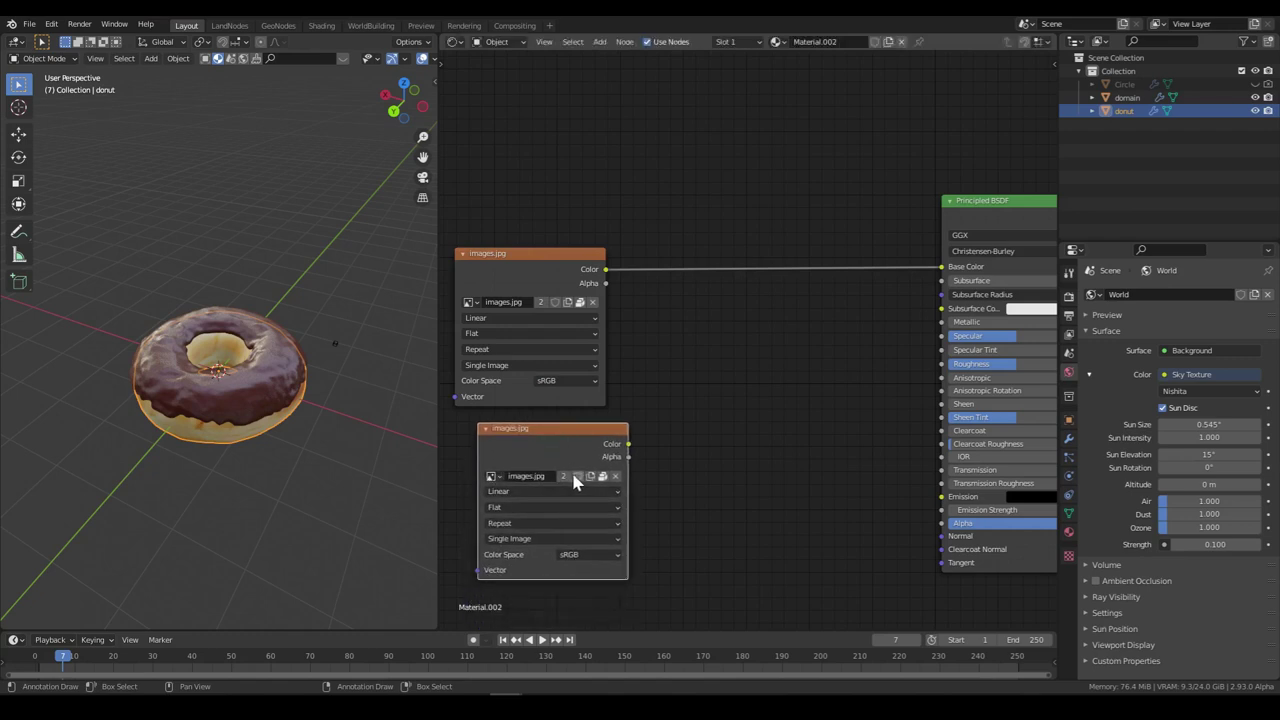
pyautogui.click(565, 476)
pyautogui.click(572, 556)
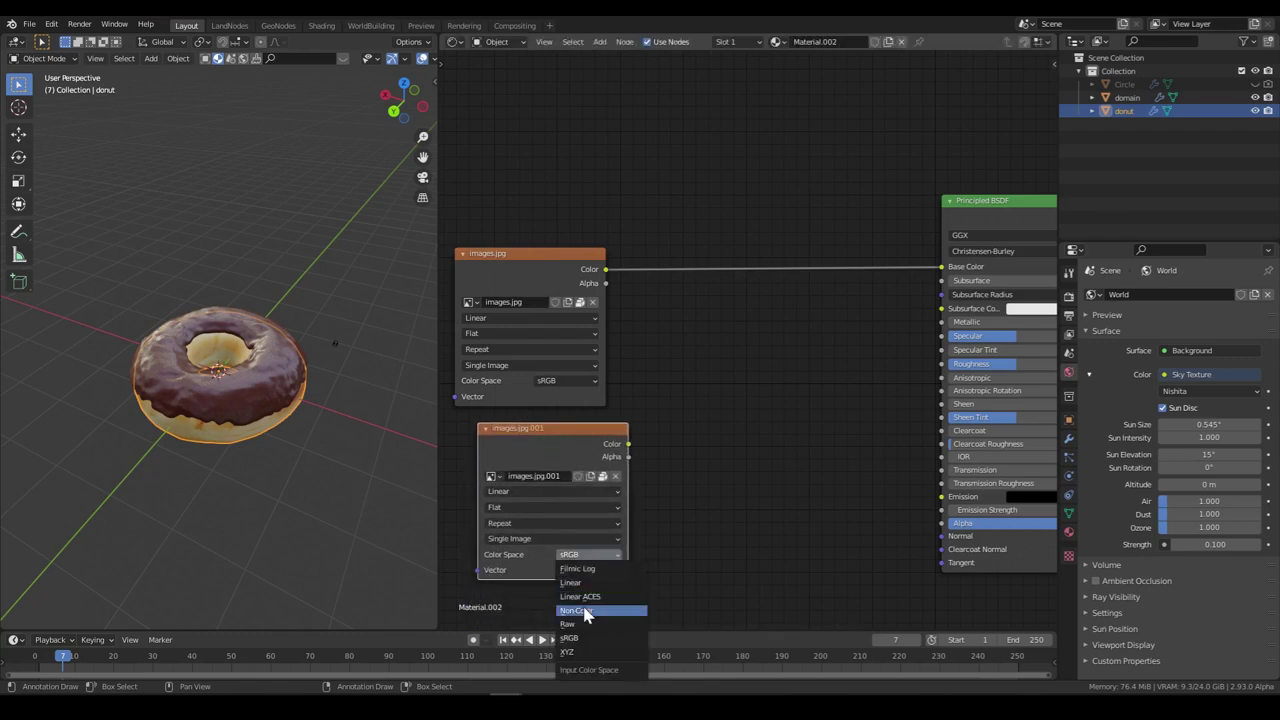
pyautogui.click(587, 611)
# Step: Add a Bump node from the copied image's Height into Normal, with distance 0.1
pyautogui.moveTo(628, 444)
pyautogui.mouseDown()
pyautogui.moveTo(705, 480)
pyautogui.moveTo(940, 538)
pyautogui.mouseUp()
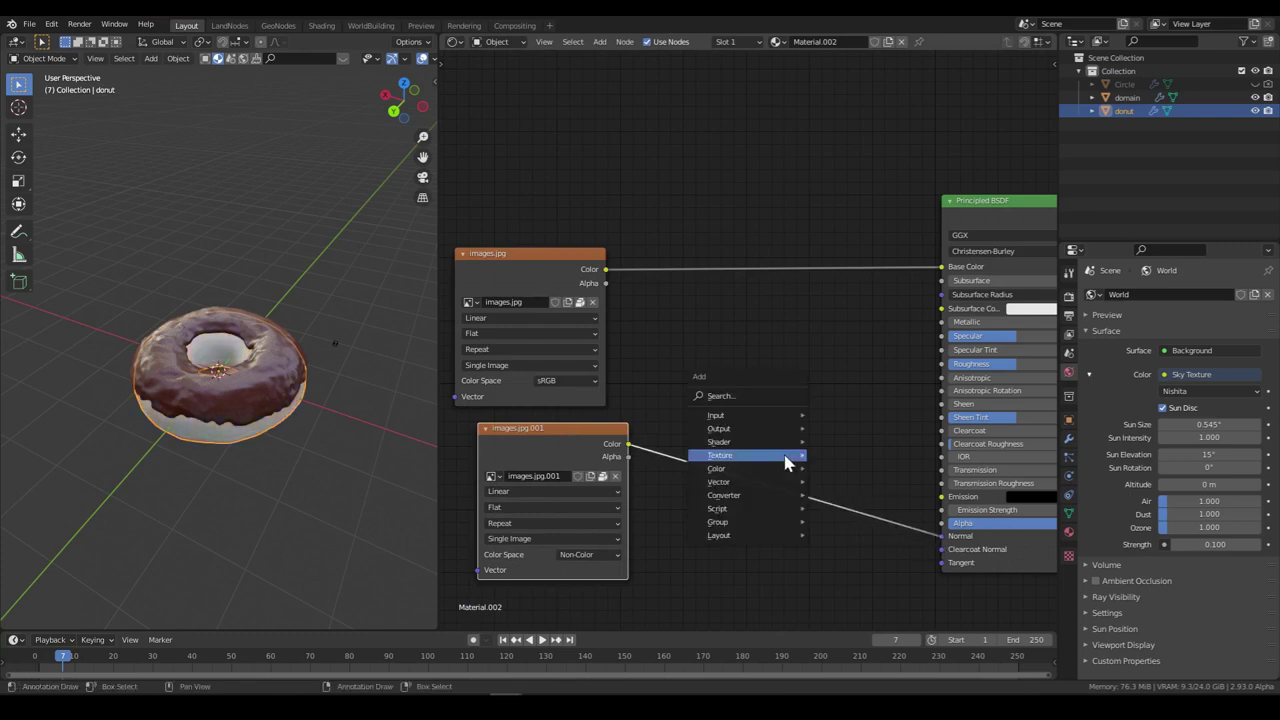
pyautogui.moveTo(720, 482)
pyautogui.click(845, 476)
pyautogui.click(785, 563)
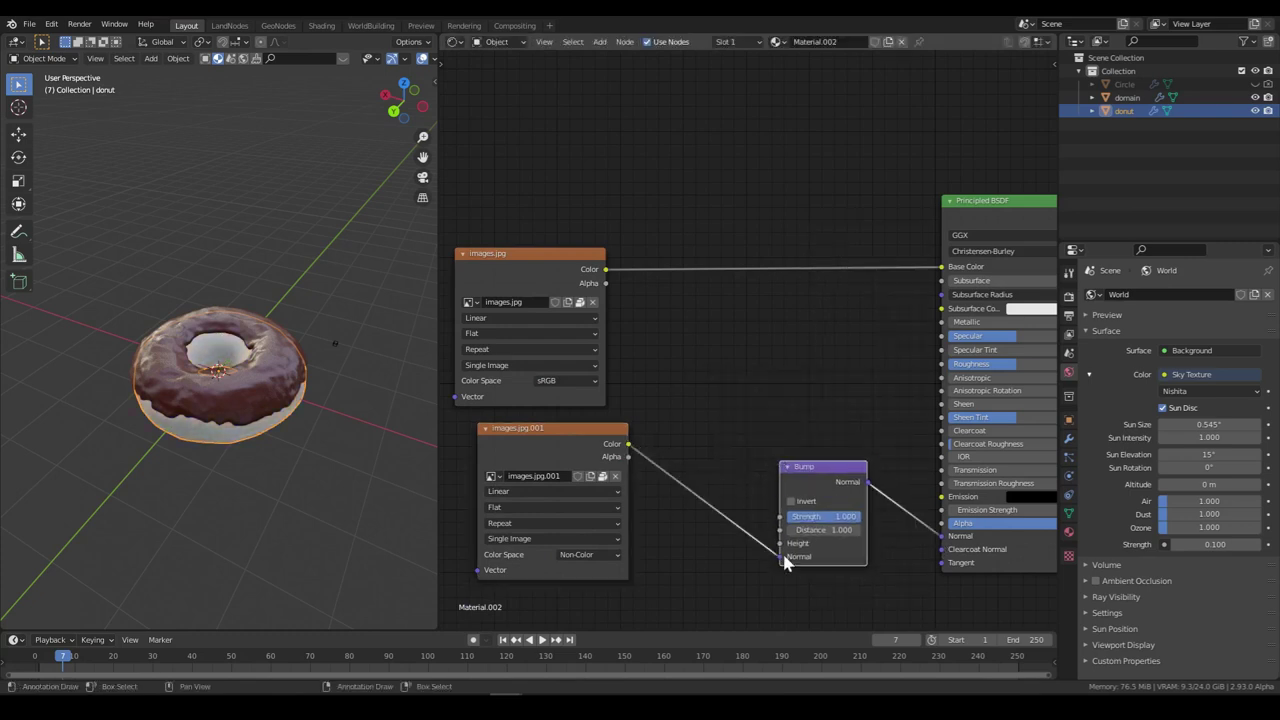
pyautogui.moveTo(781, 563); pyautogui.dragTo(785, 546)
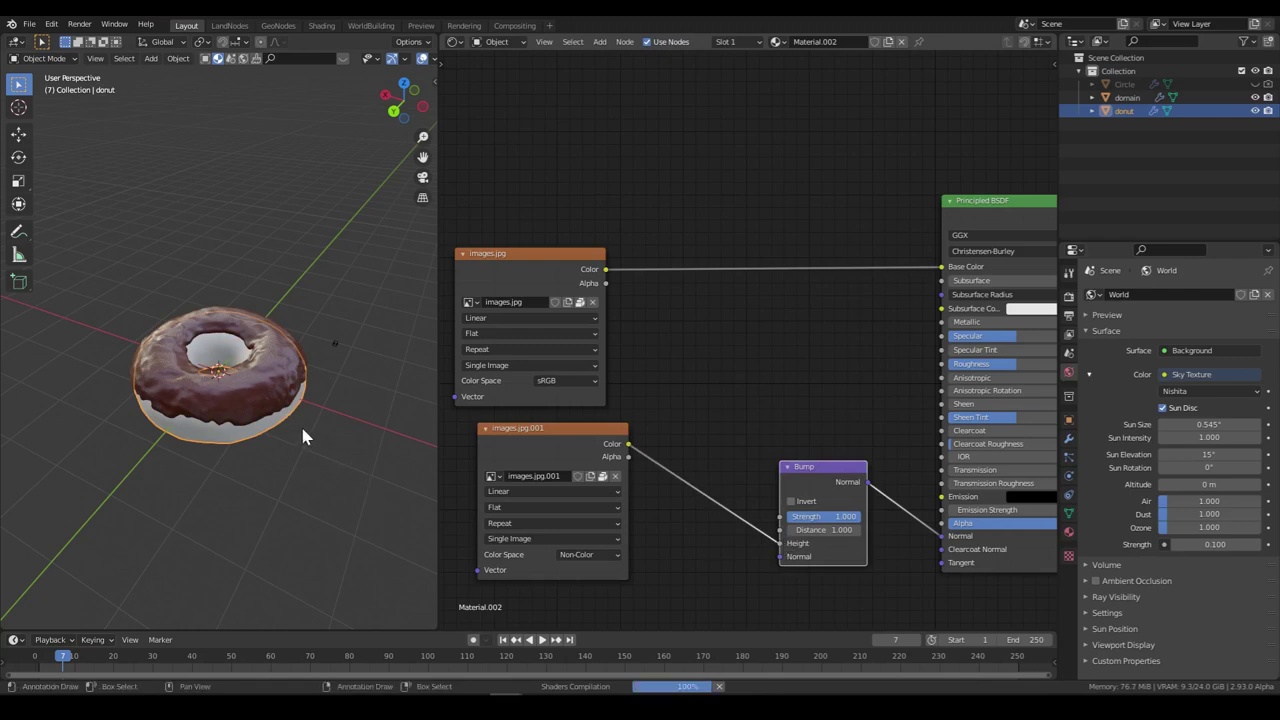
pyautogui.moveTo(328, 390); pyautogui.dragTo(304, 368, button='middle')
pyautogui.scroll(5, 305, 372)
pyautogui.scroll(2, 306, 375)
pyautogui.scroll(-5, 306, 375)
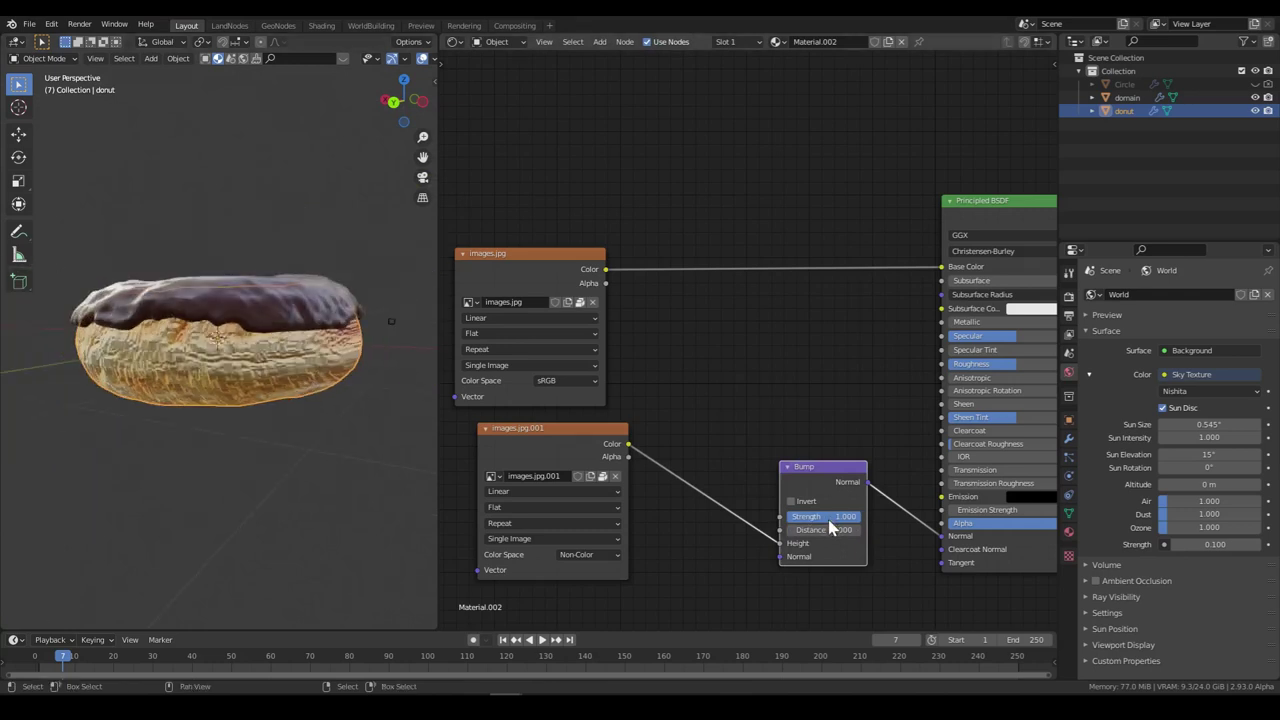
pyautogui.write('.1')
pyautogui.press('Return')
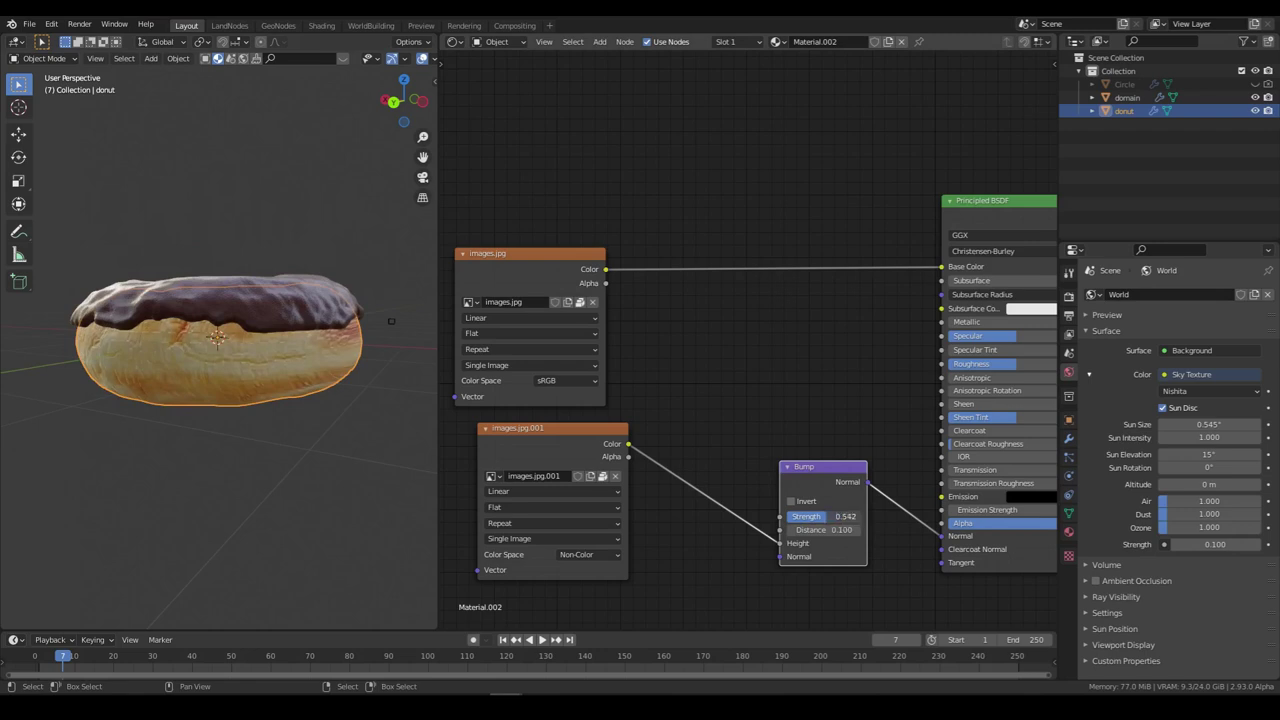
# Step: Raise the dough's Roughness to 0.800, lower Specular to about 0.17, and save
pyautogui.moveTo(262, 398); pyautogui.dragTo(205, 399, button='middle')
pyautogui.moveTo(937, 461); pyautogui.dragTo(784, 470, button='middle')
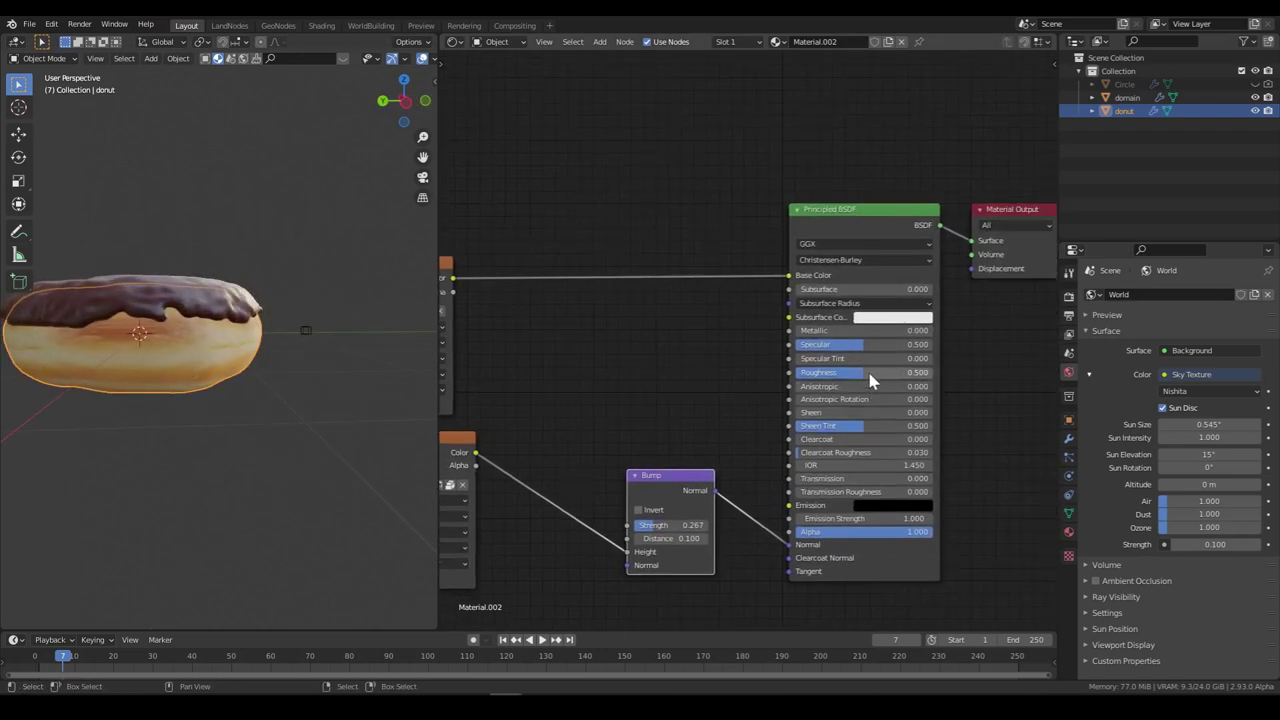
pyautogui.moveTo(871, 372); pyautogui.dragTo(905, 372)
pyautogui.moveTo(289, 360); pyautogui.dragTo(283, 428, button='middle')
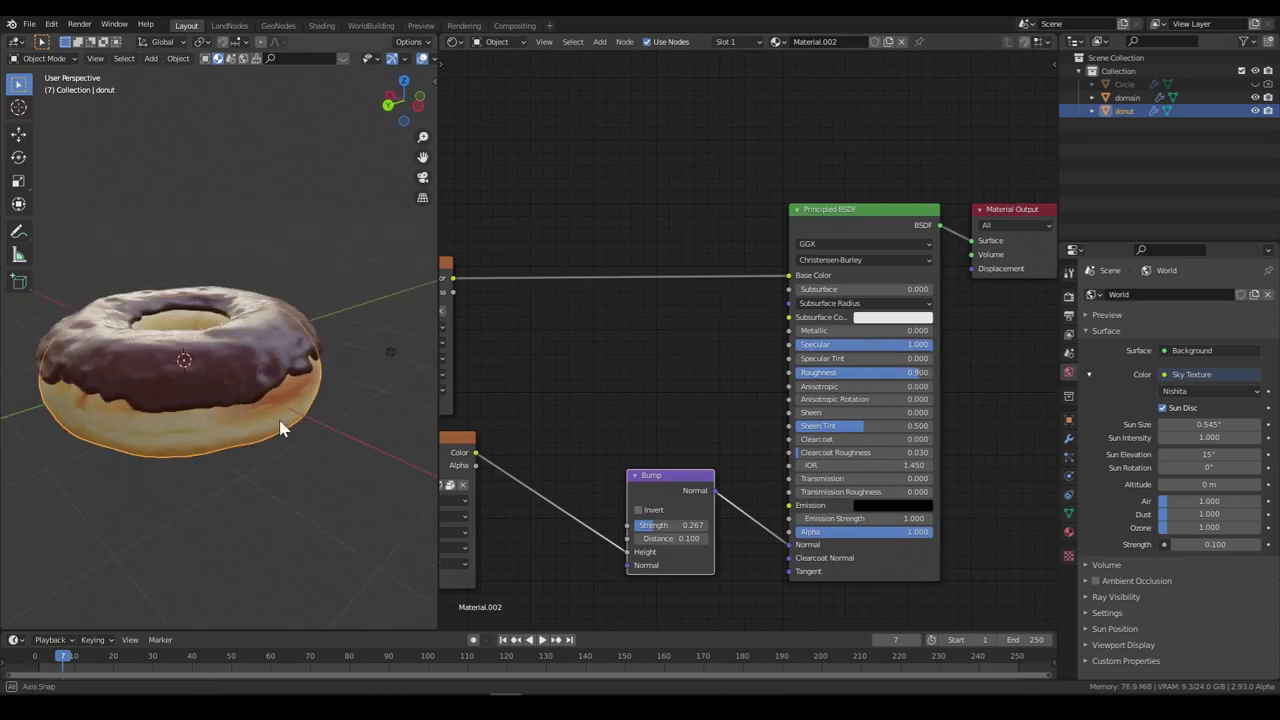
pyautogui.press('g')
pyautogui.click(912, 342)
pyautogui.moveTo(913, 340); pyautogui.dragTo(822, 340)
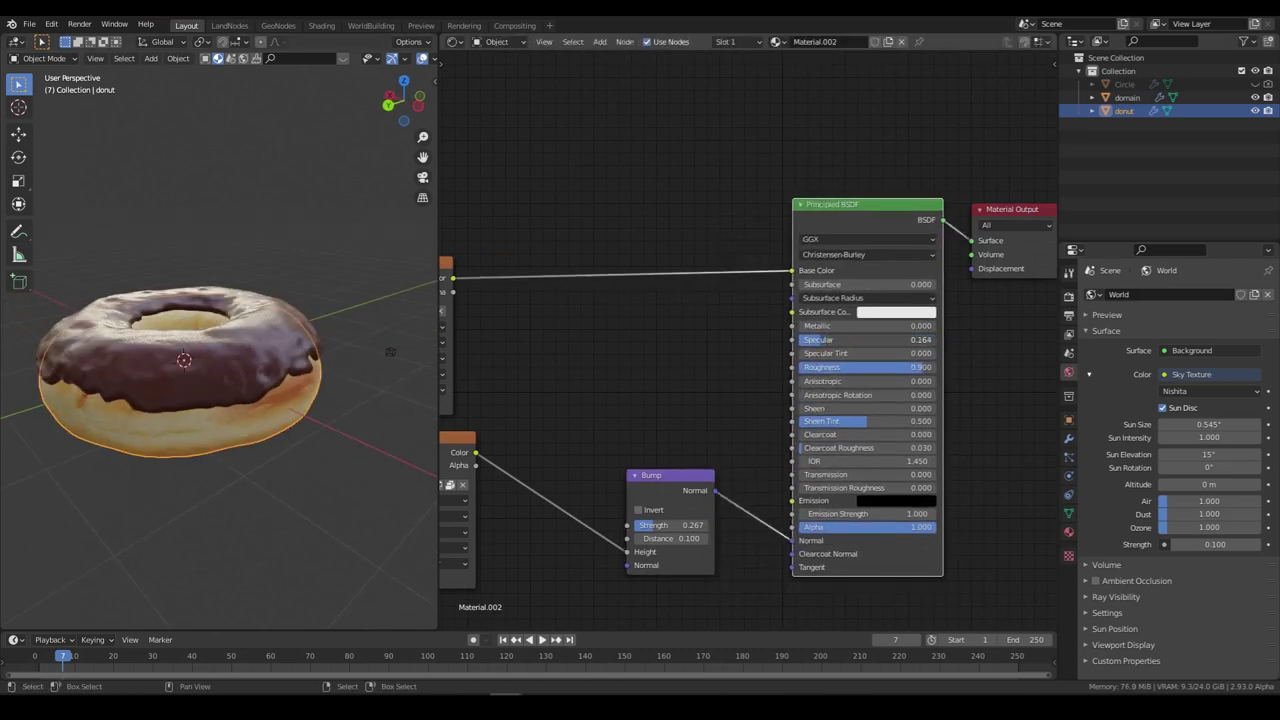
pyautogui.moveTo(300, 420); pyautogui.dragTo(193, 347, button='middle')
pyautogui.hotkey('ctrl', 's')
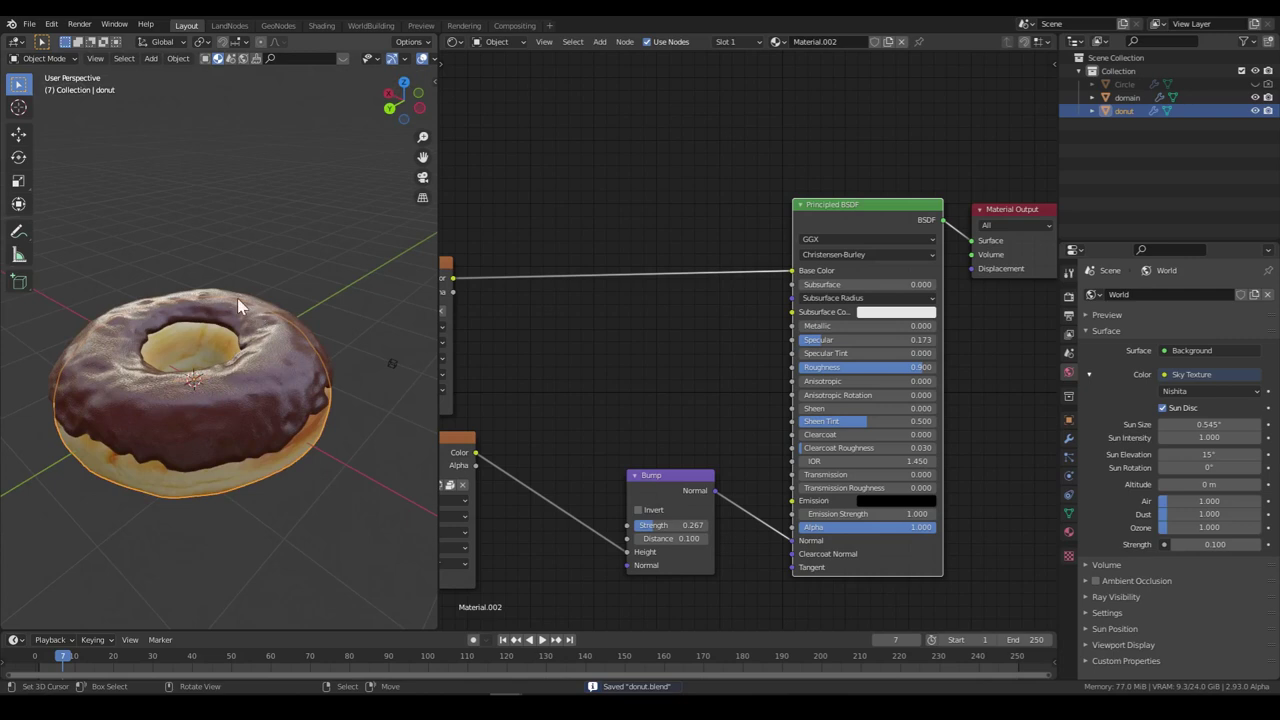
# Step: Add a cylinder and raise it along Z above the donut
pyautogui.click(245, 390)
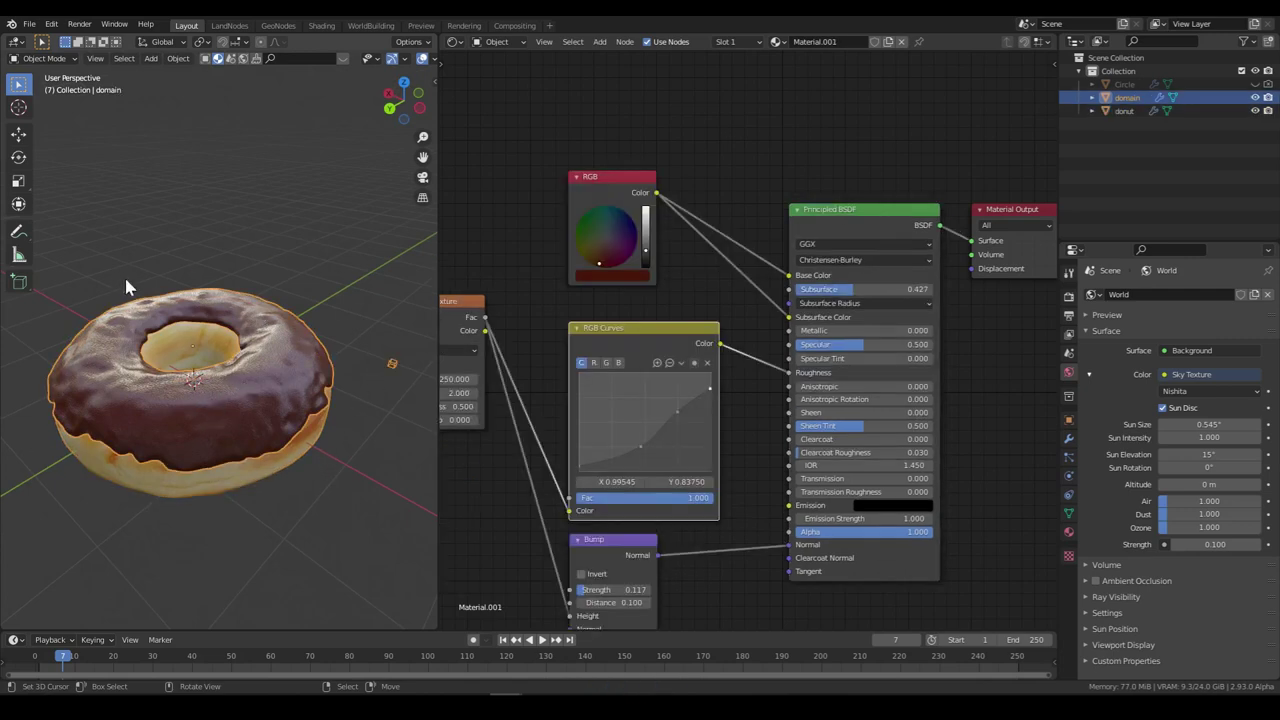
pyautogui.moveTo(313, 400); pyautogui.dragTo(318, 423, button='middle')
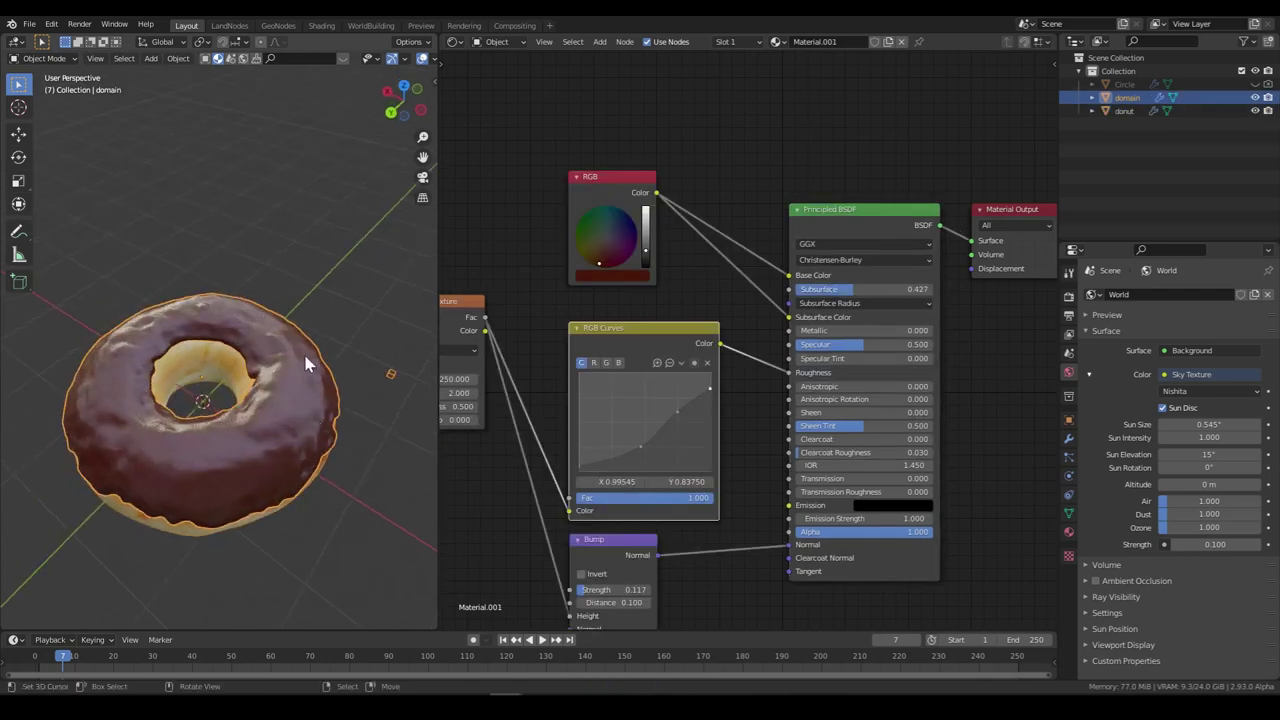
pyautogui.hotkey('shift', 'a')
pyautogui.moveTo(300, 317)
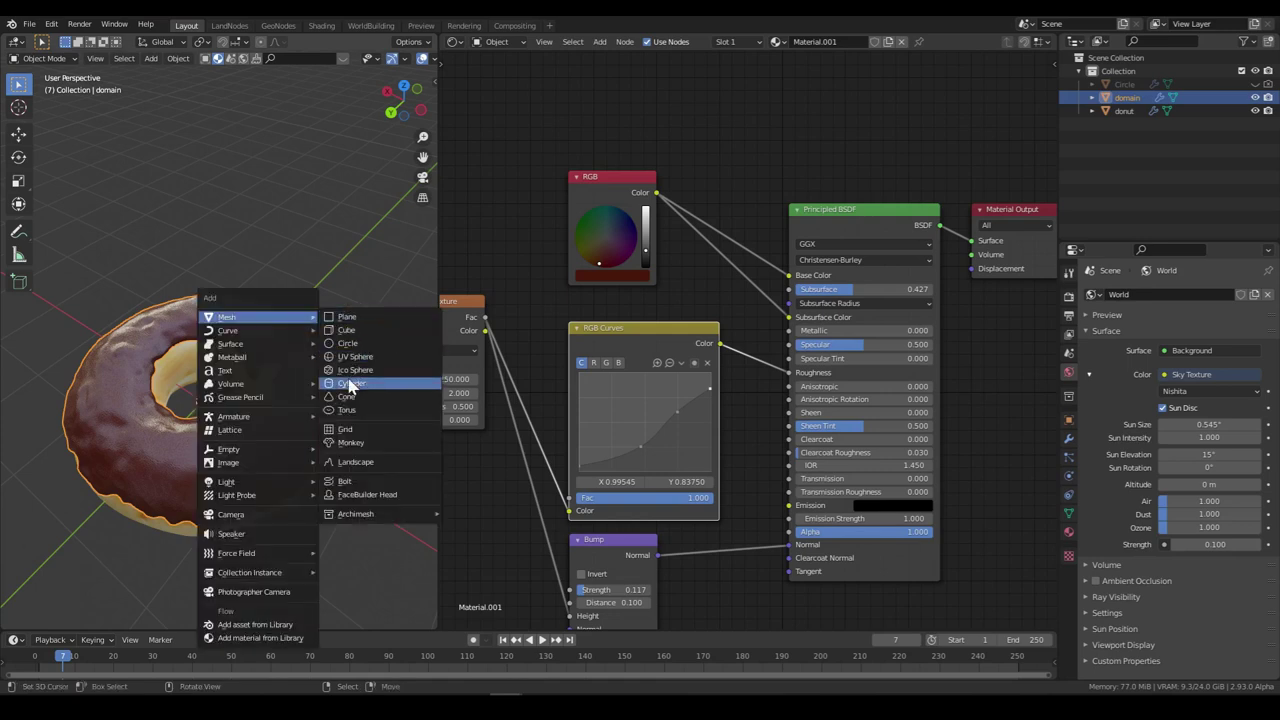
pyautogui.click(348, 385)
pyautogui.press('g')
pyautogui.press('z')
pyautogui.click(314, 307)
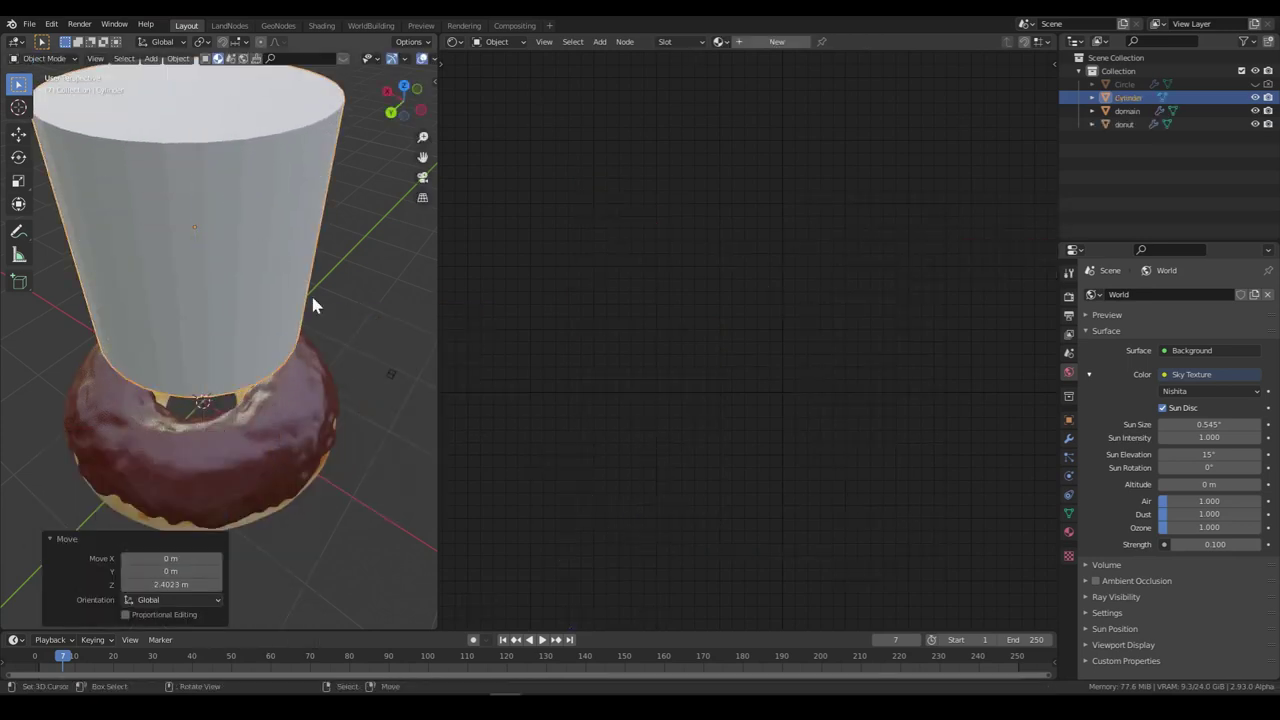
# Step: Thin the cylinder's width with a Shift+Z scale, then shrink it uniformly
pyautogui.scroll(-5, 314, 307)
pyautogui.press('s')
pyautogui.hotkey('shift', 'z')
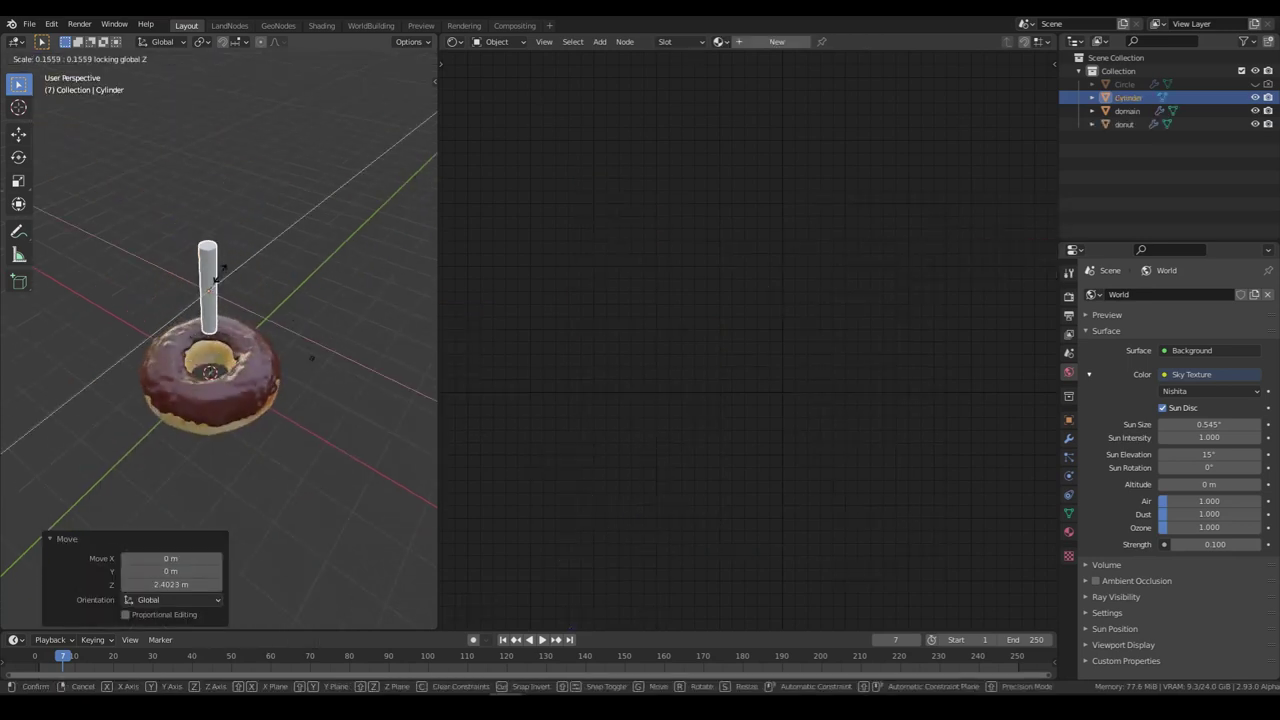
pyautogui.click(222, 270)
pyautogui.press('s')
pyautogui.click(284, 278)
# Step: Shorten the cylinder along Z, shrink it to about quarter size, and shade it smooth
pyautogui.press('s')
pyautogui.press('z')
pyautogui.click(302, 269)
pyautogui.scroll(5, 291, 297)
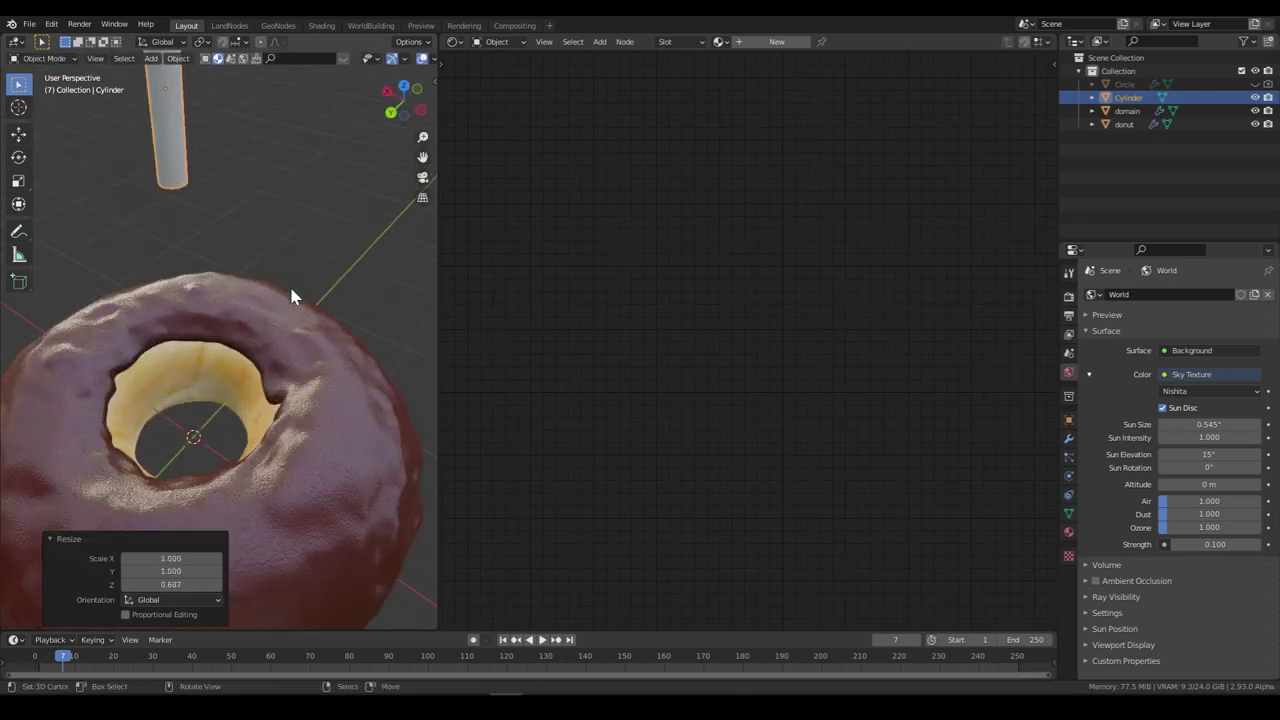
pyautogui.scroll(-5, 291, 293)
pyautogui.press('s')
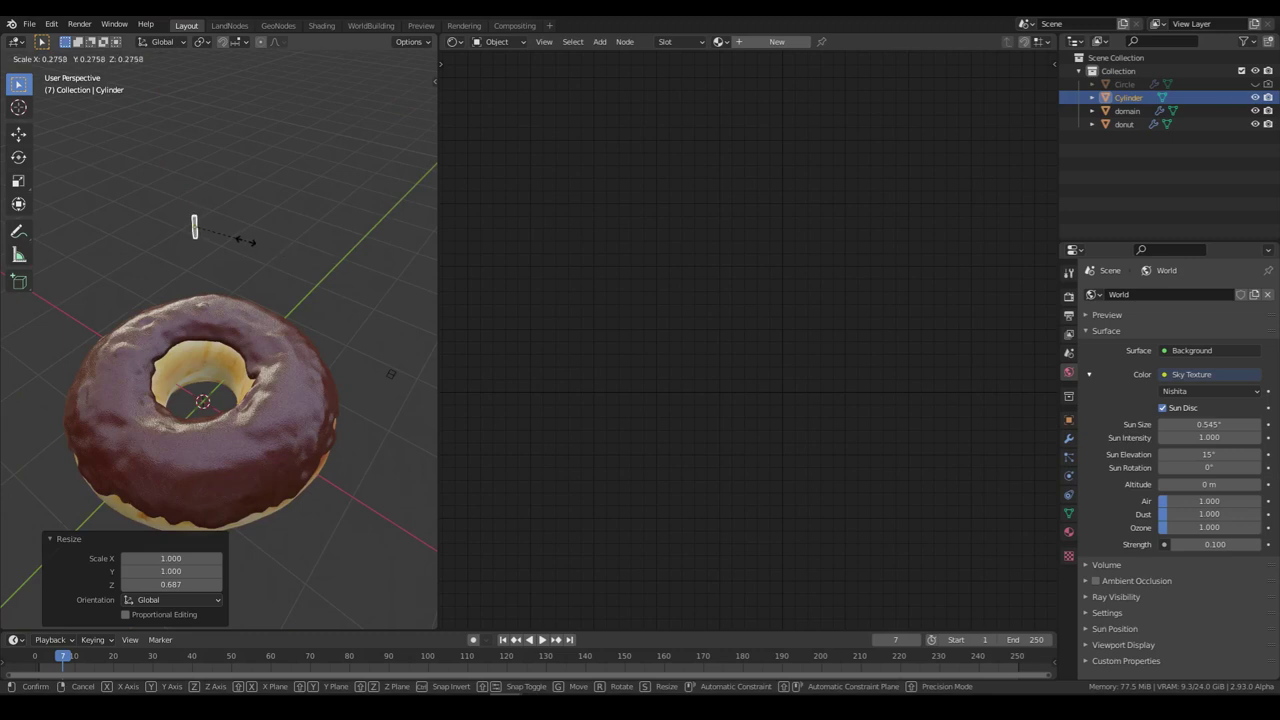
pyautogui.click(195, 245)
pyautogui.rightClick(220, 240)
pyautogui.click(222, 237)
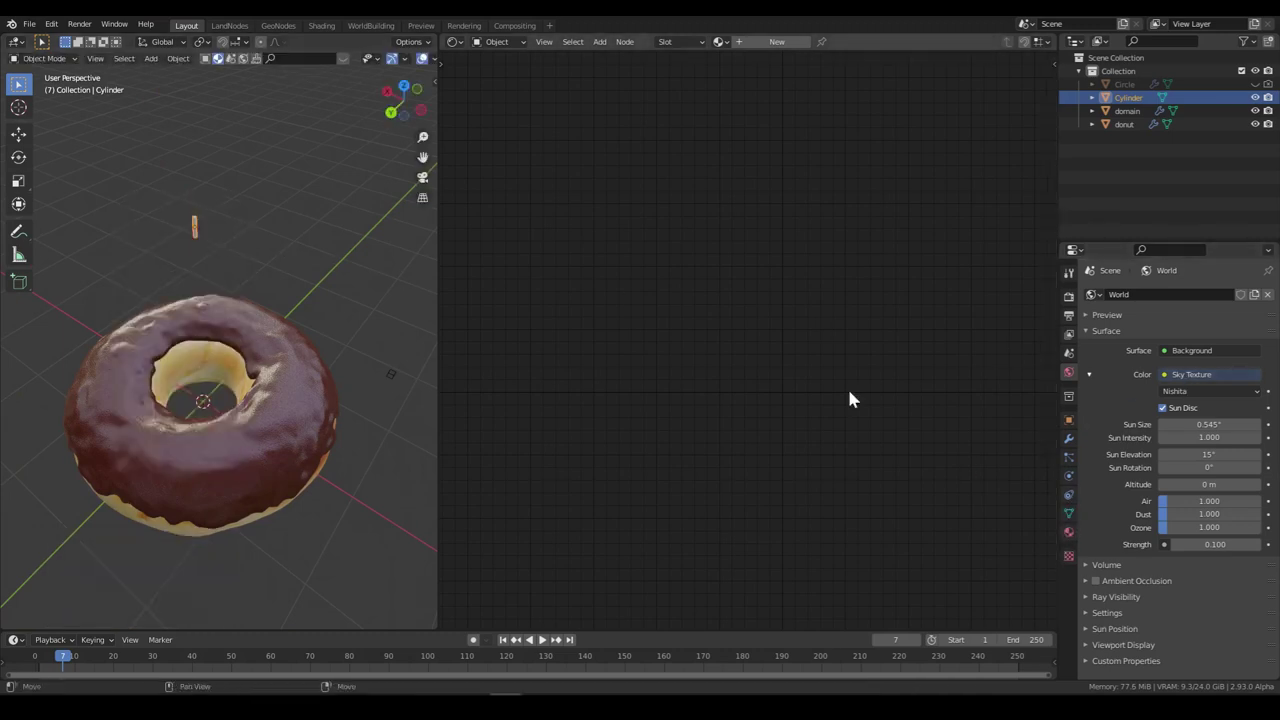
# Step: Give the cylinder a new material with an Object Info node's Random linked into Base Color
pyautogui.click(1069, 532)
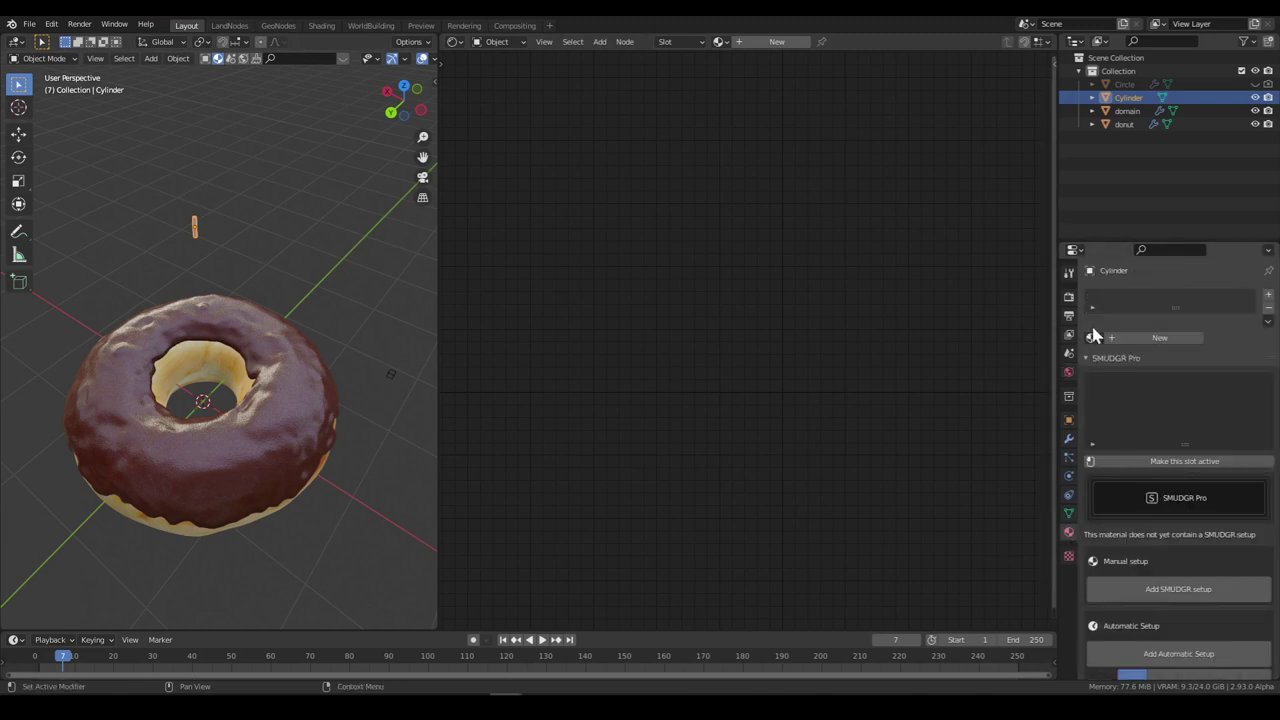
pyautogui.click(1125, 343)
pyautogui.hotkey('shift', 'a')
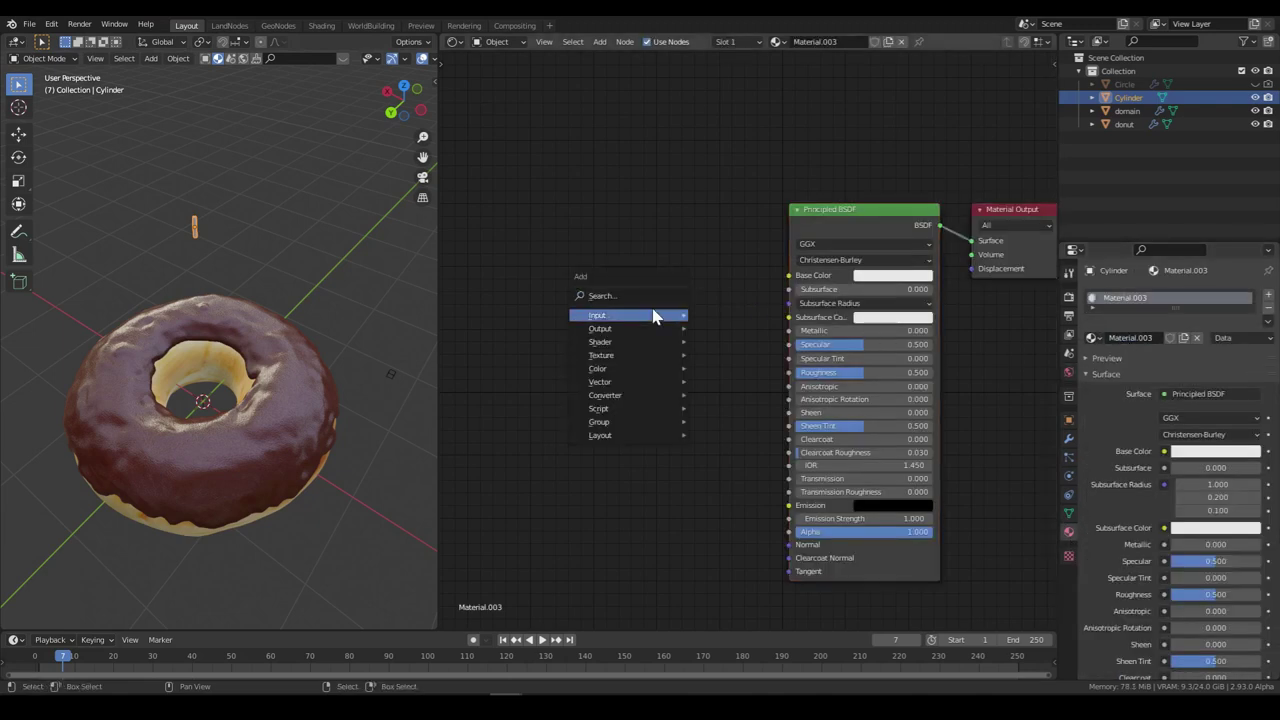
pyautogui.moveTo(640, 315)
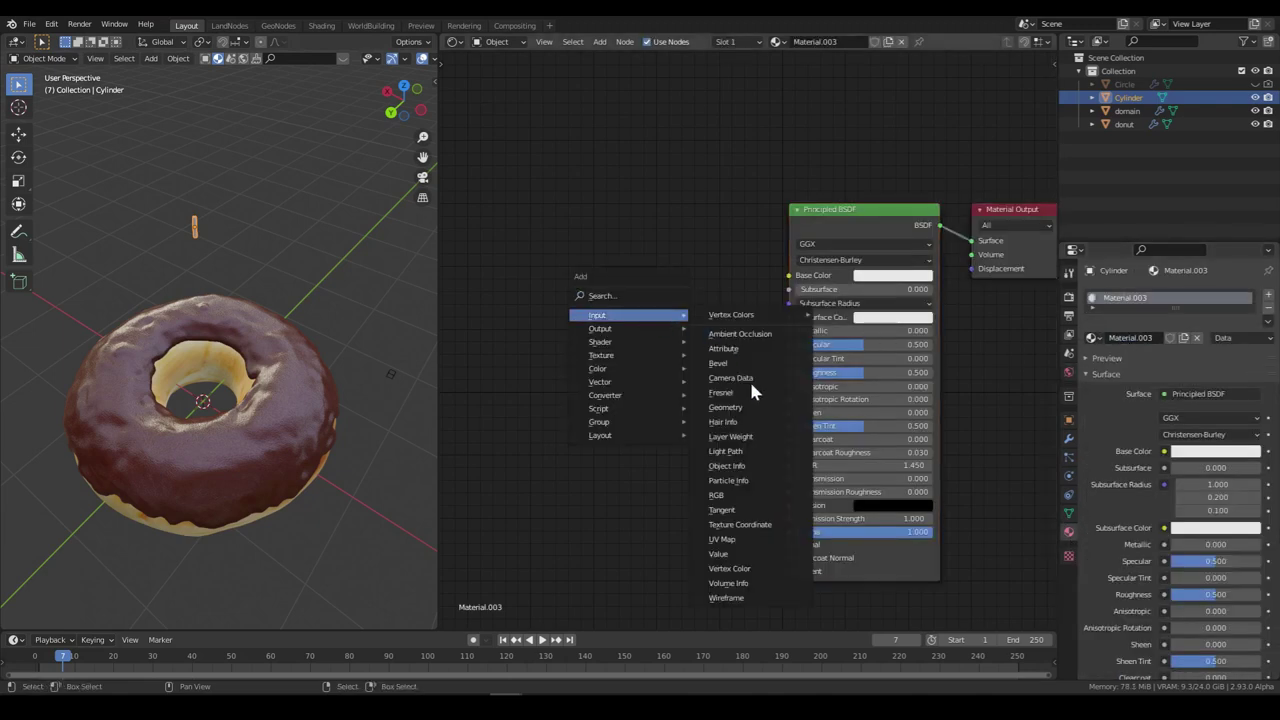
pyautogui.click(733, 467)
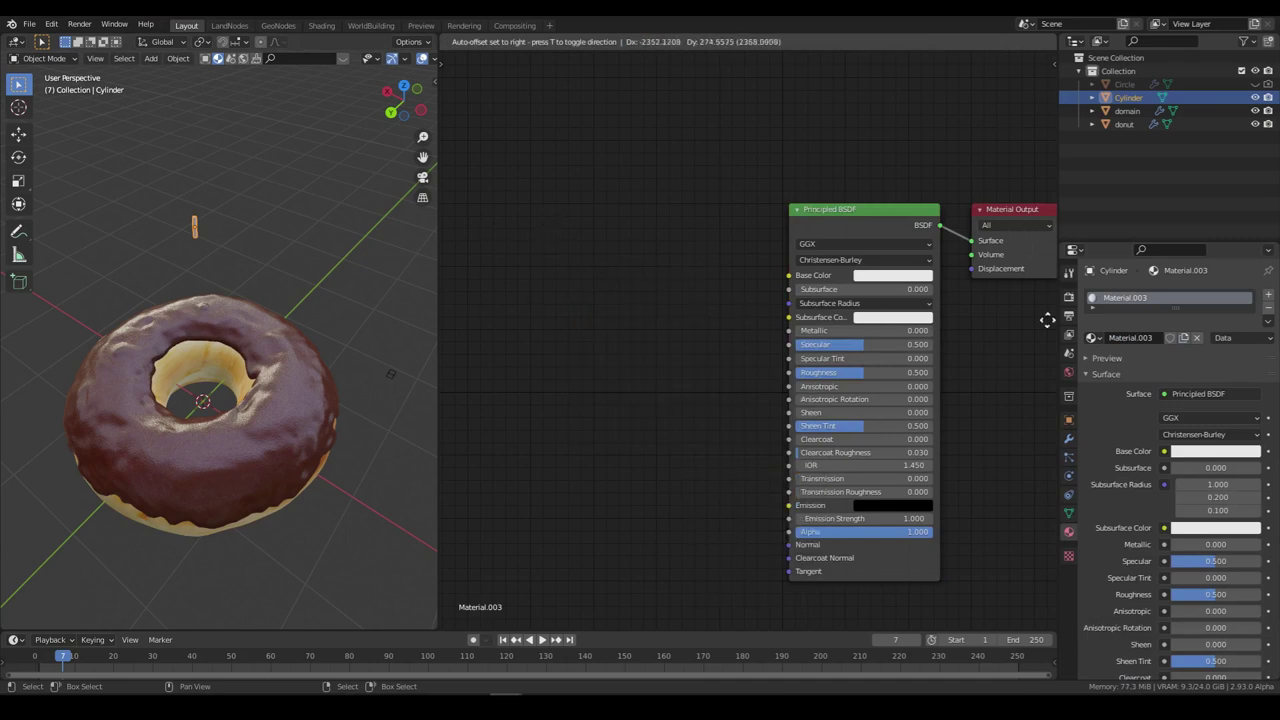
pyautogui.press('Escape')
pyautogui.hotkey('shift', 'a')
pyautogui.moveTo(603, 293)
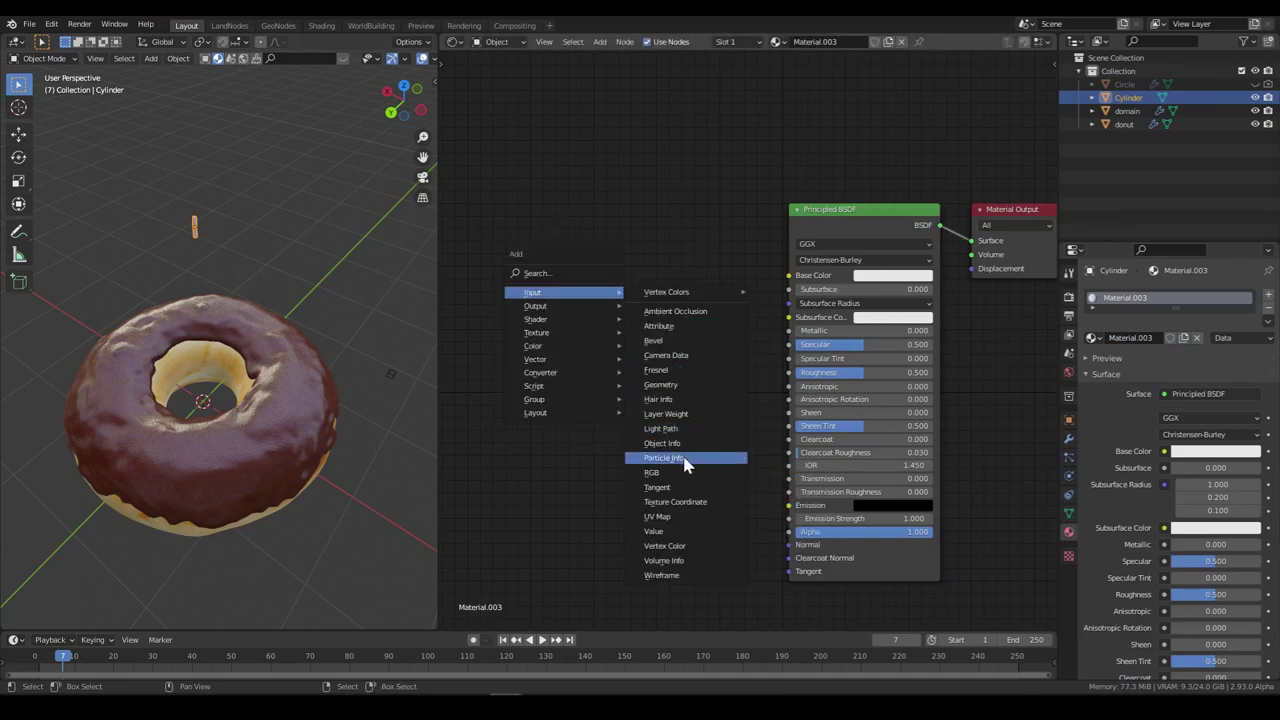
pyautogui.click(662, 443)
pyautogui.click(501, 199)
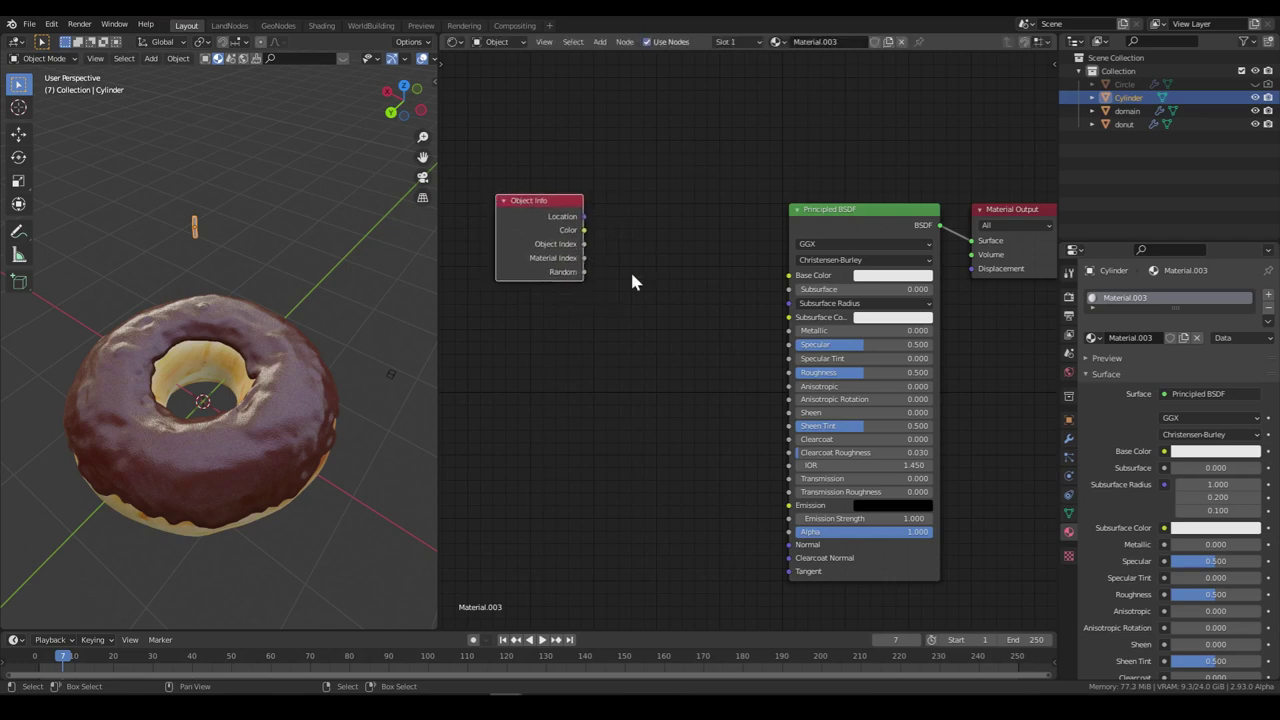
pyautogui.moveTo(585, 273)
pyautogui.mouseDown()
pyautogui.moveTo(777, 280)
pyautogui.moveTo(668, 284)
pyautogui.mouseUp()
pyautogui.moveTo(585, 275); pyautogui.dragTo(790, 274)
pyautogui.moveTo(553, 220); pyautogui.dragTo(506, 199)
# Step: Insert a ColorRamp into the Random link with red, green and blue colour stops
pyautogui.press('KP_Decimal')
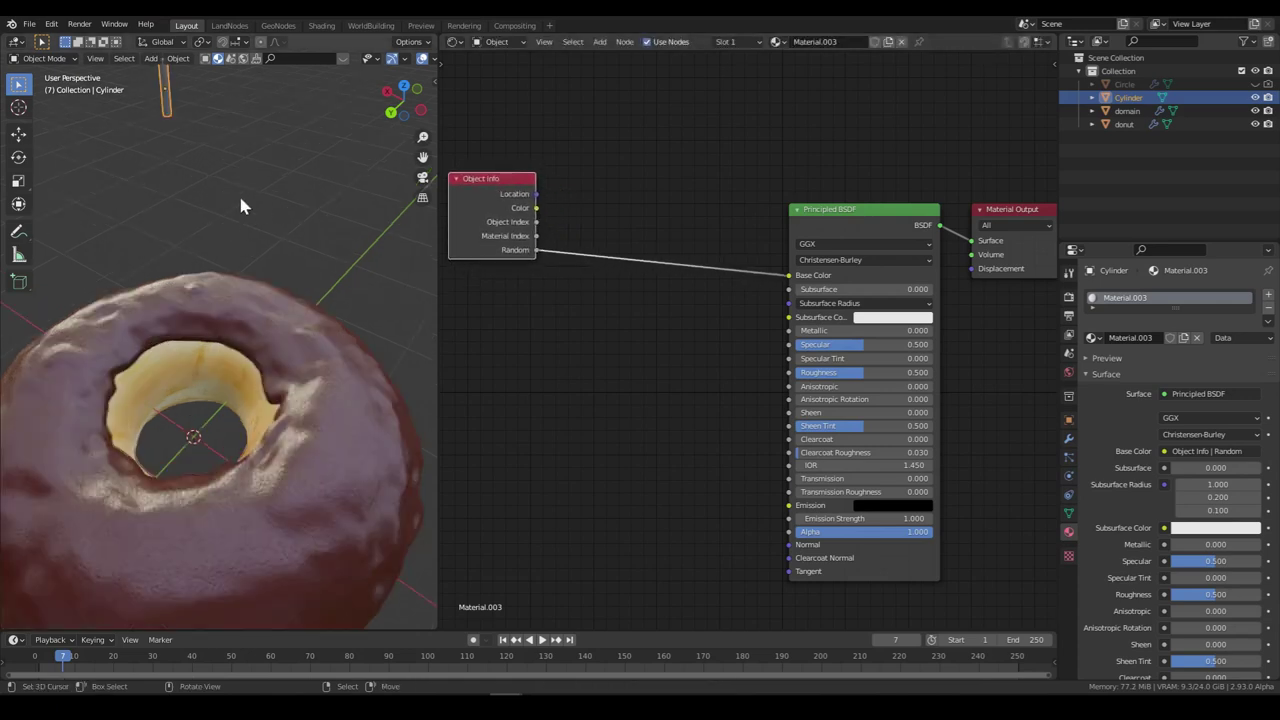
pyautogui.hotkey('shift', 'a')
pyautogui.hotkey('shift', 'a')
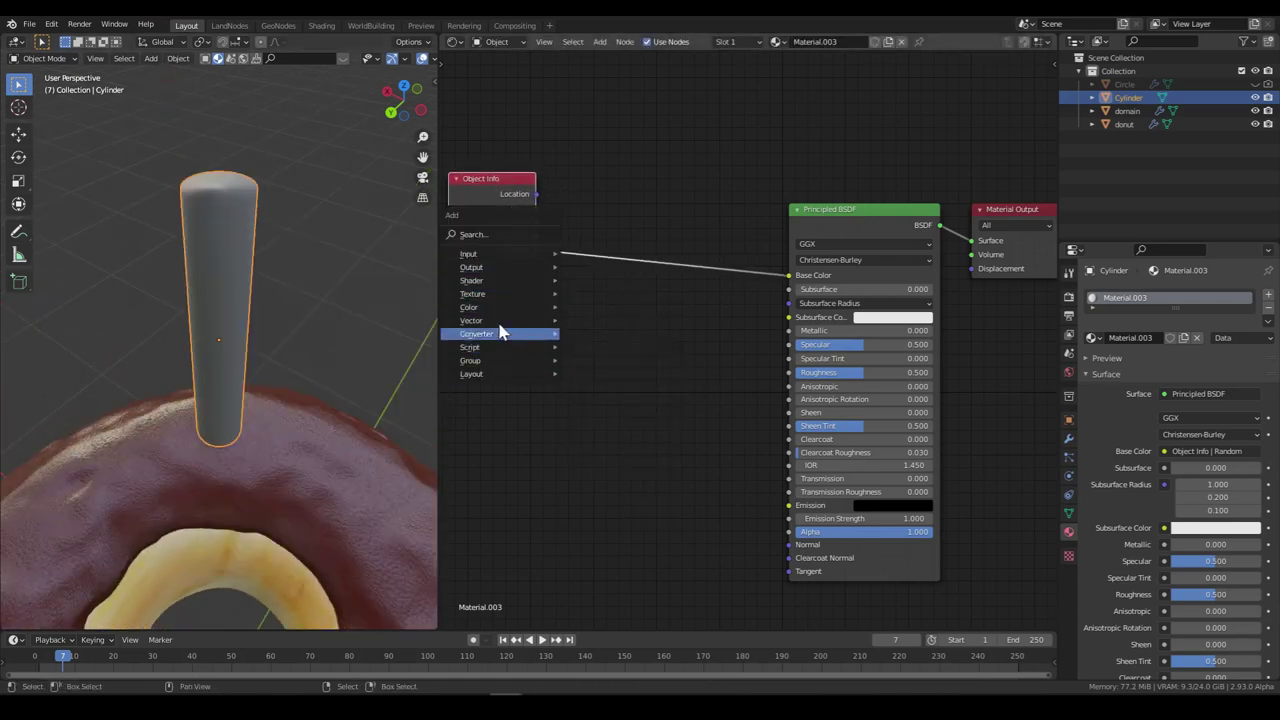
pyautogui.moveTo(505, 334)
pyautogui.click(592, 362)
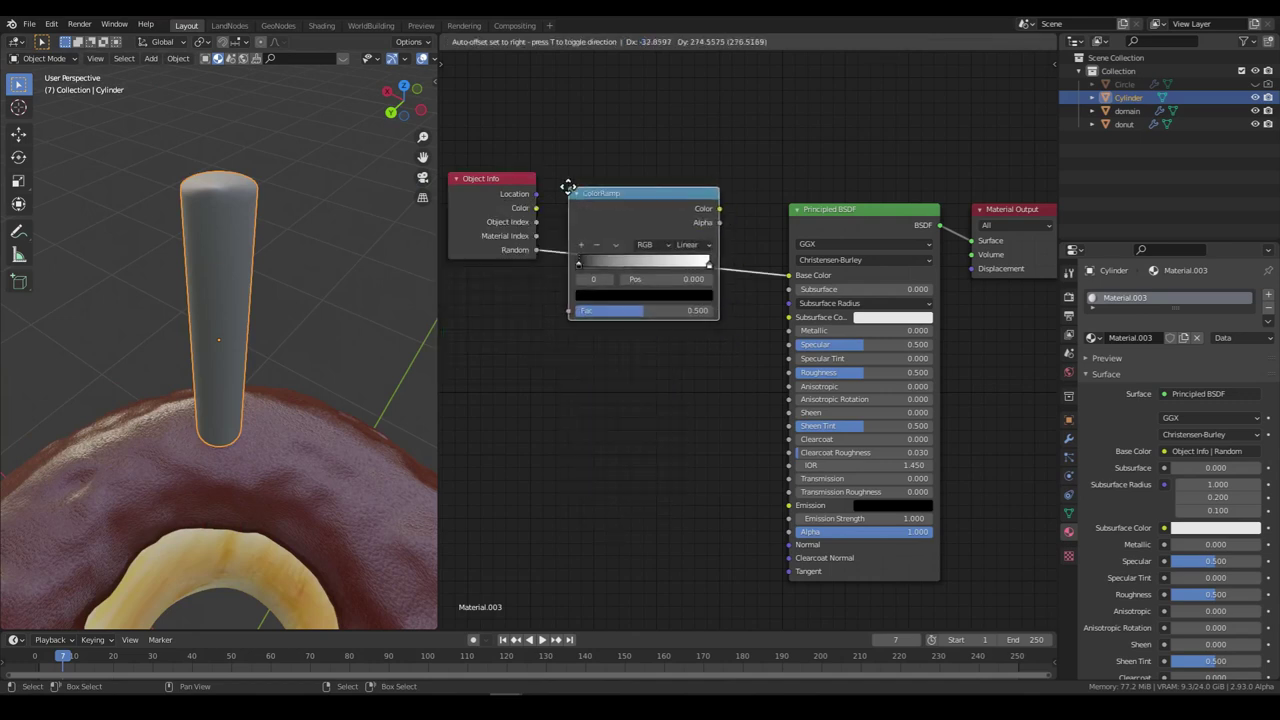
pyautogui.click(586, 189)
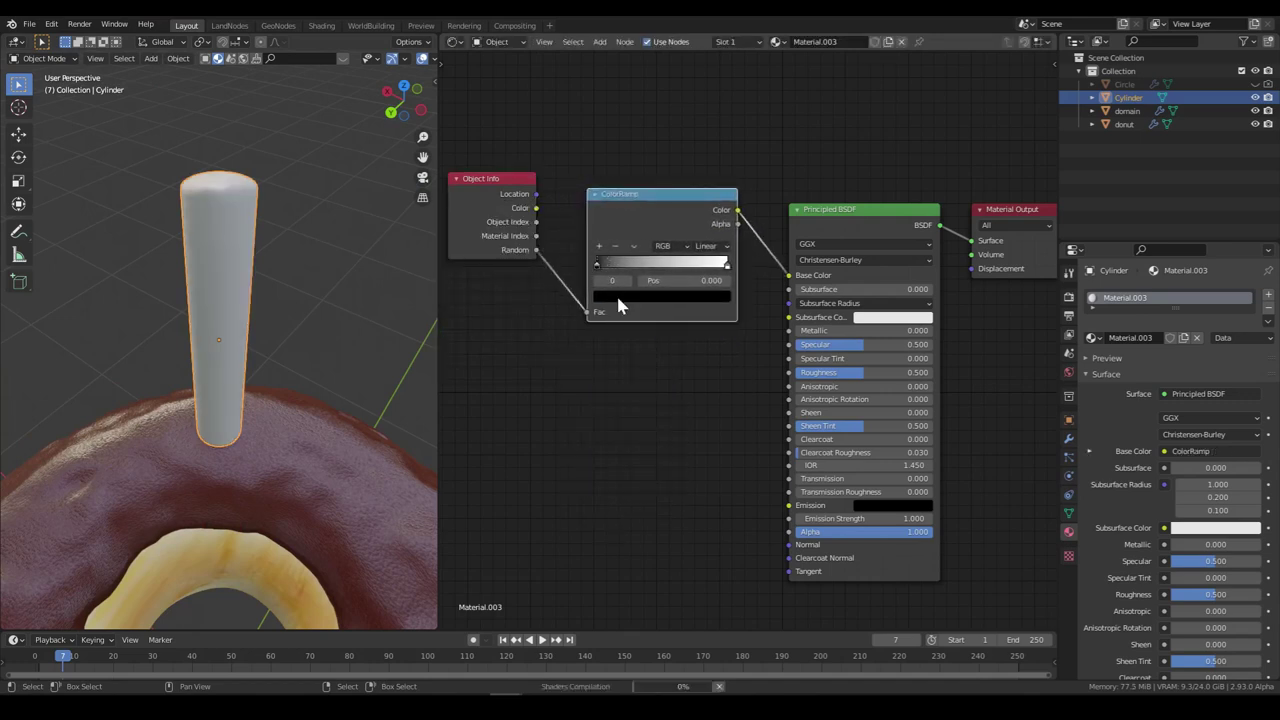
pyautogui.click(630, 296)
pyautogui.moveTo(703, 160); pyautogui.dragTo(701, 118)
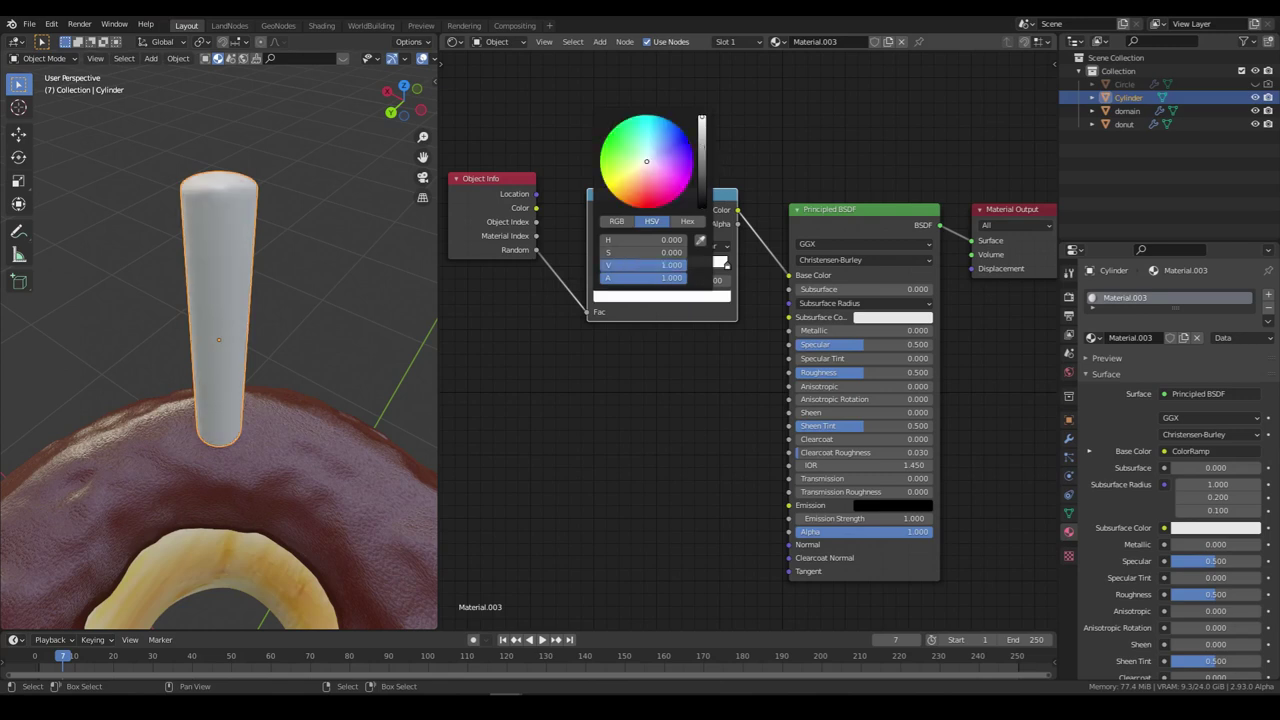
pyautogui.moveTo(630, 252); pyautogui.dragTo(700, 252)
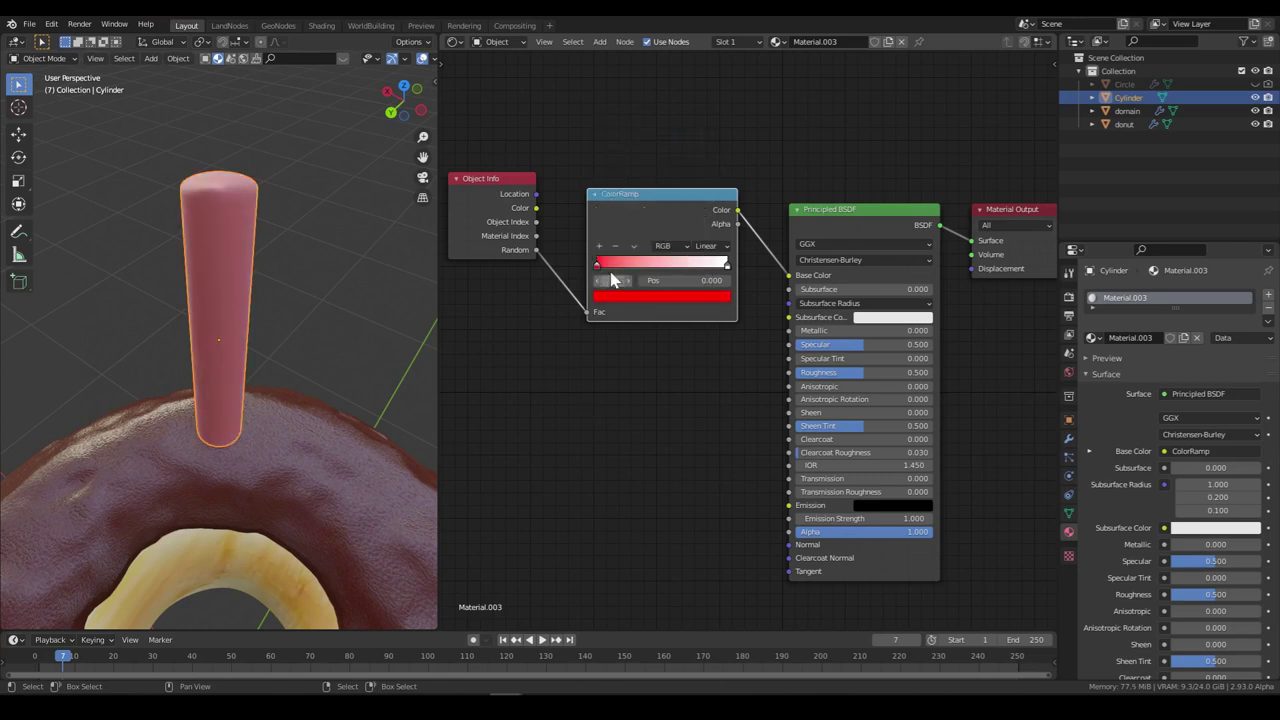
pyautogui.click(600, 247)
pyautogui.click(651, 297)
pyautogui.moveTo(630, 128); pyautogui.dragTo(613, 140)
pyautogui.click(727, 264)
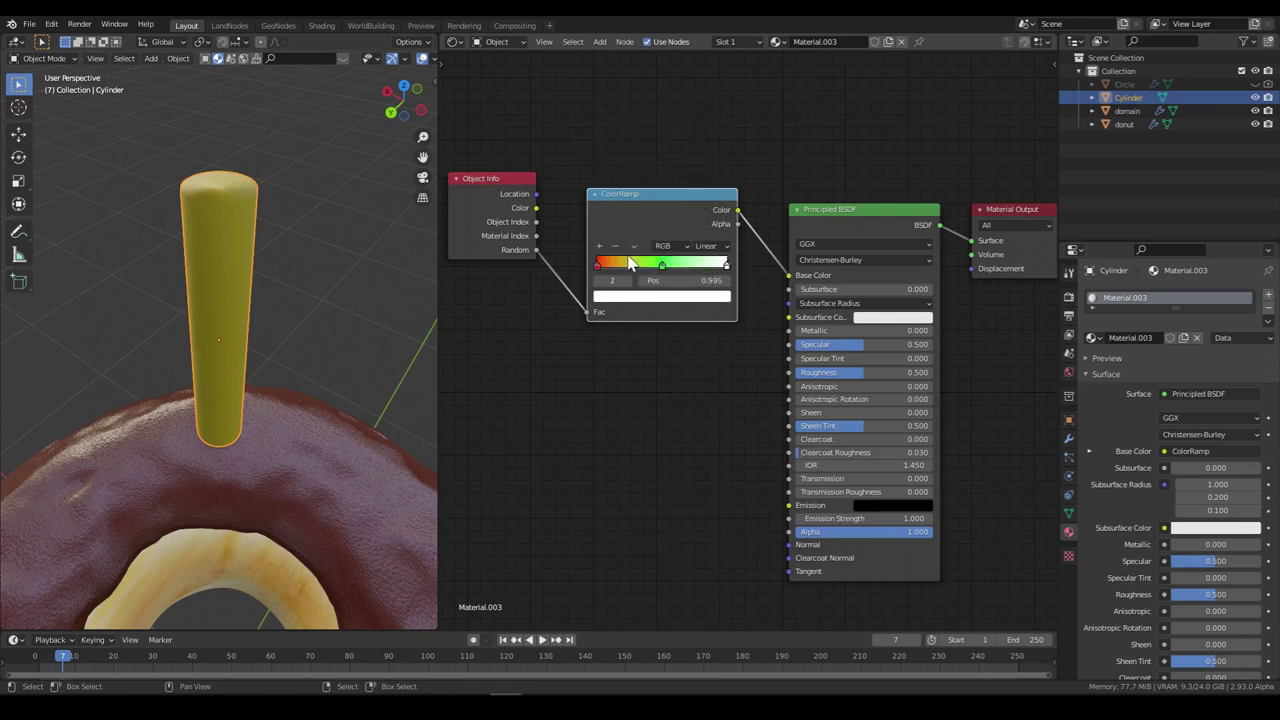
pyautogui.click(640, 297)
pyautogui.moveTo(678, 155); pyautogui.dragTo(687, 138)
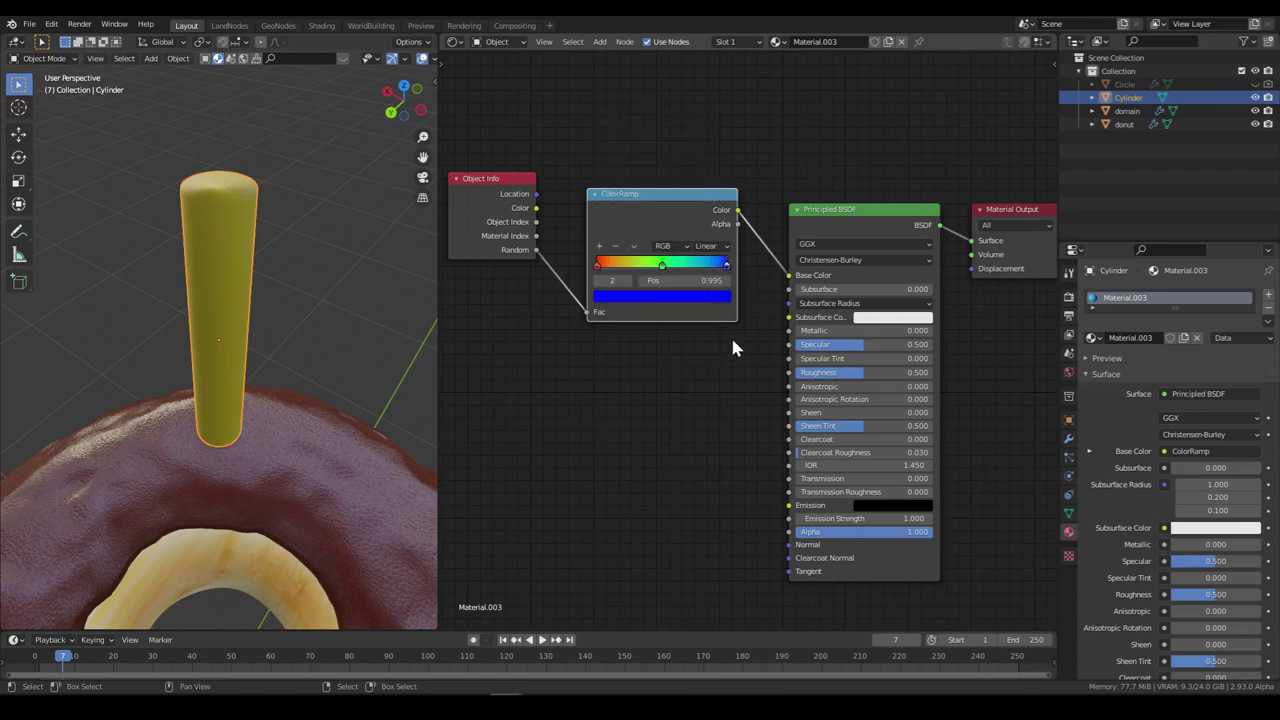
# Step: Set Roughness to 0.123, shrink the cylinder, save, and hide it in the outliner
pyautogui.scroll(-2, 730, 369)
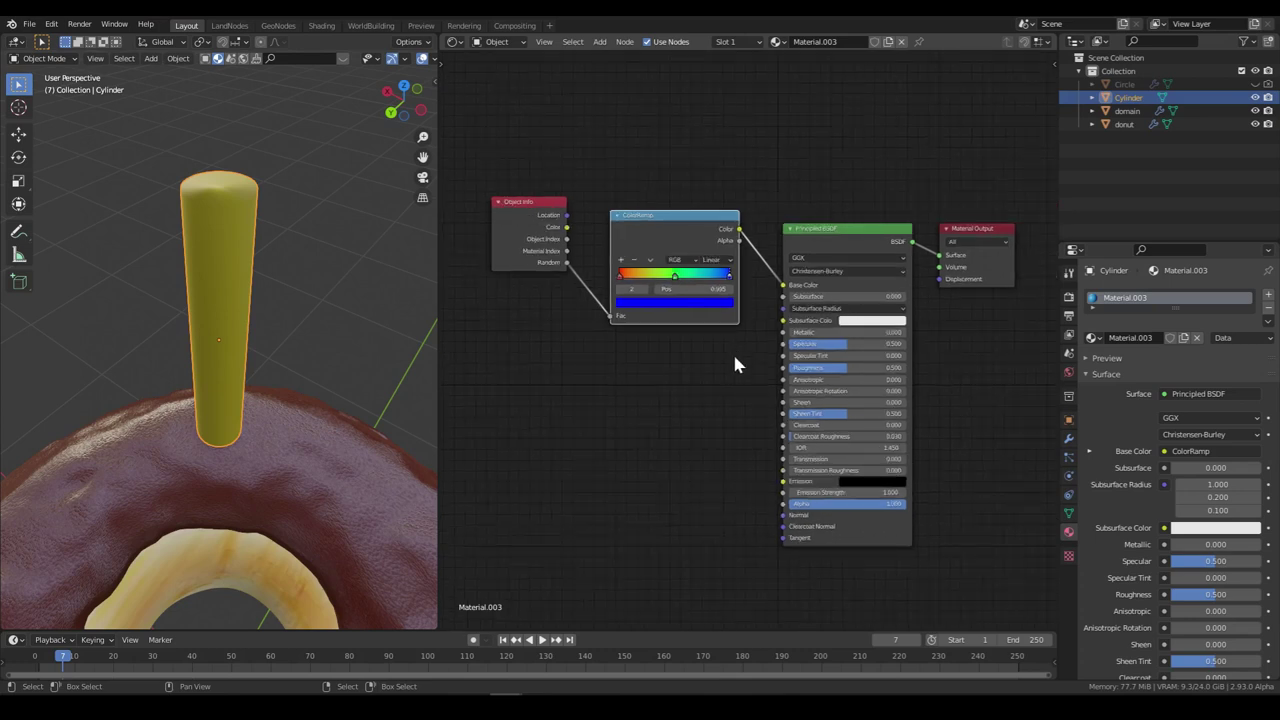
pyautogui.moveTo(833, 367)
pyautogui.mouseDown()
pyautogui.moveTo(800, 367)
pyautogui.moveTo(873, 346)
pyautogui.mouseUp()
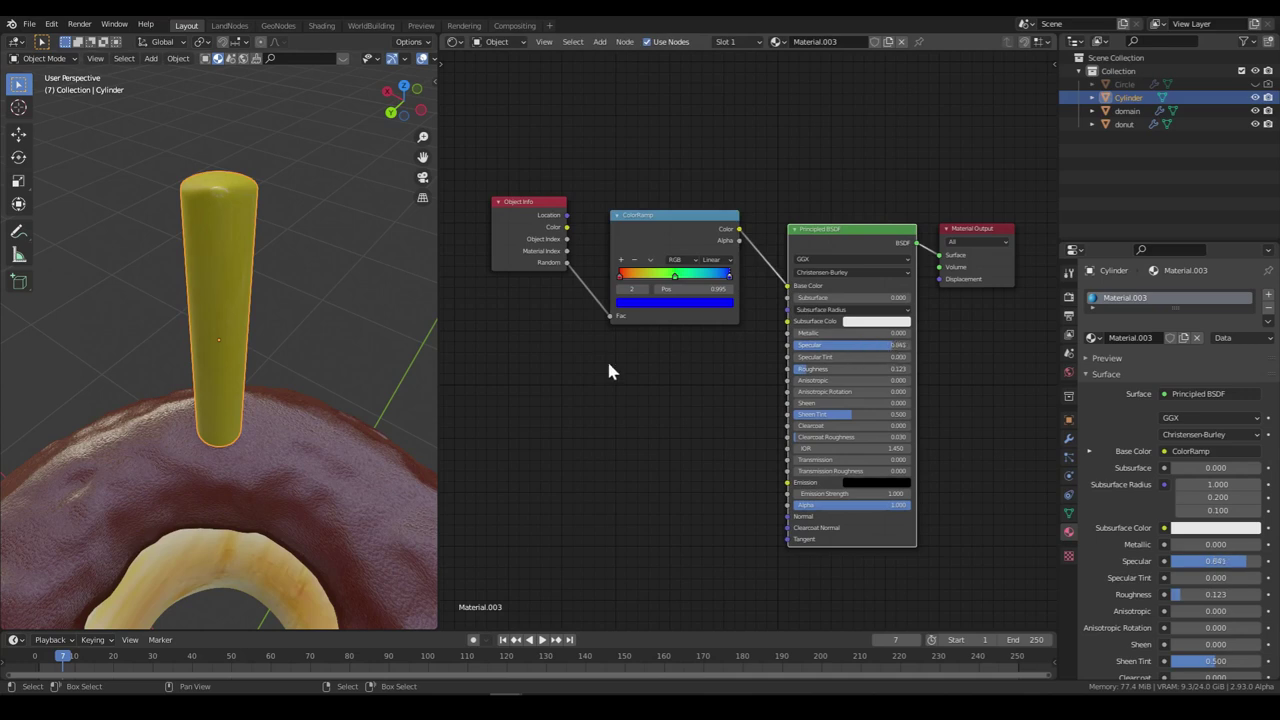
pyautogui.hotkey('ctrl', 's')
pyautogui.press('s')
pyautogui.click(252, 362)
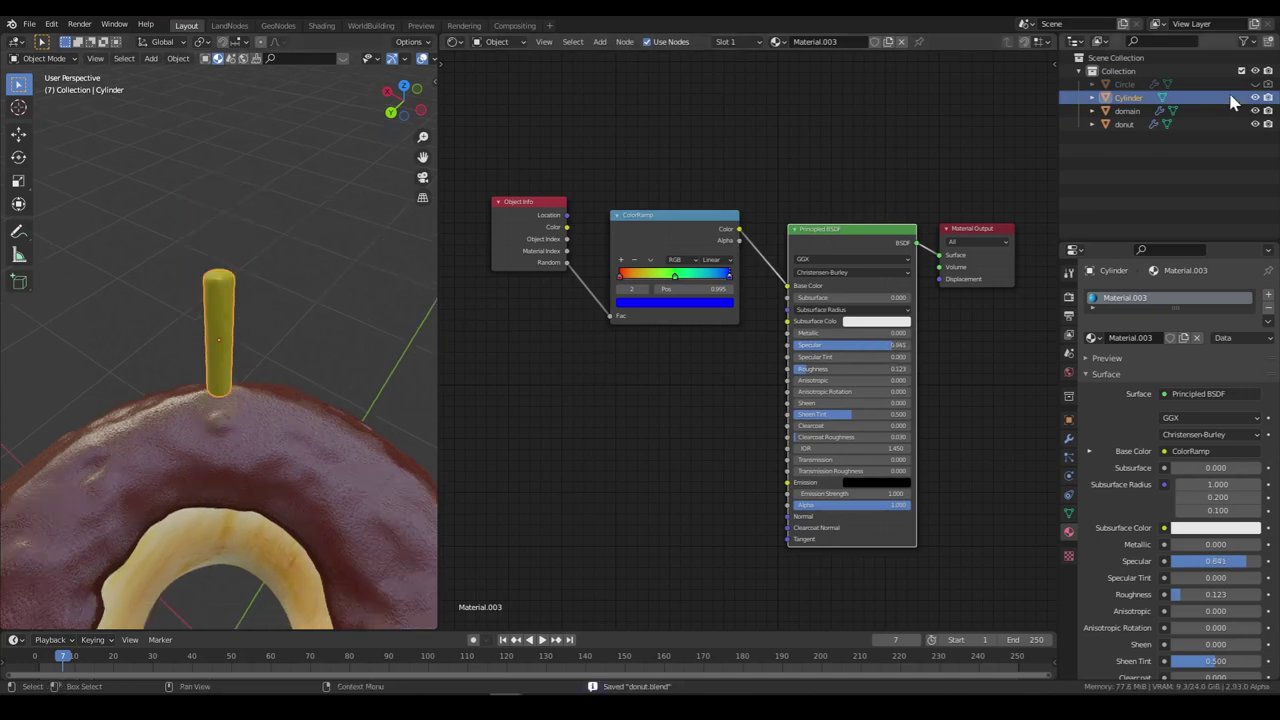
pyautogui.click(1256, 98)
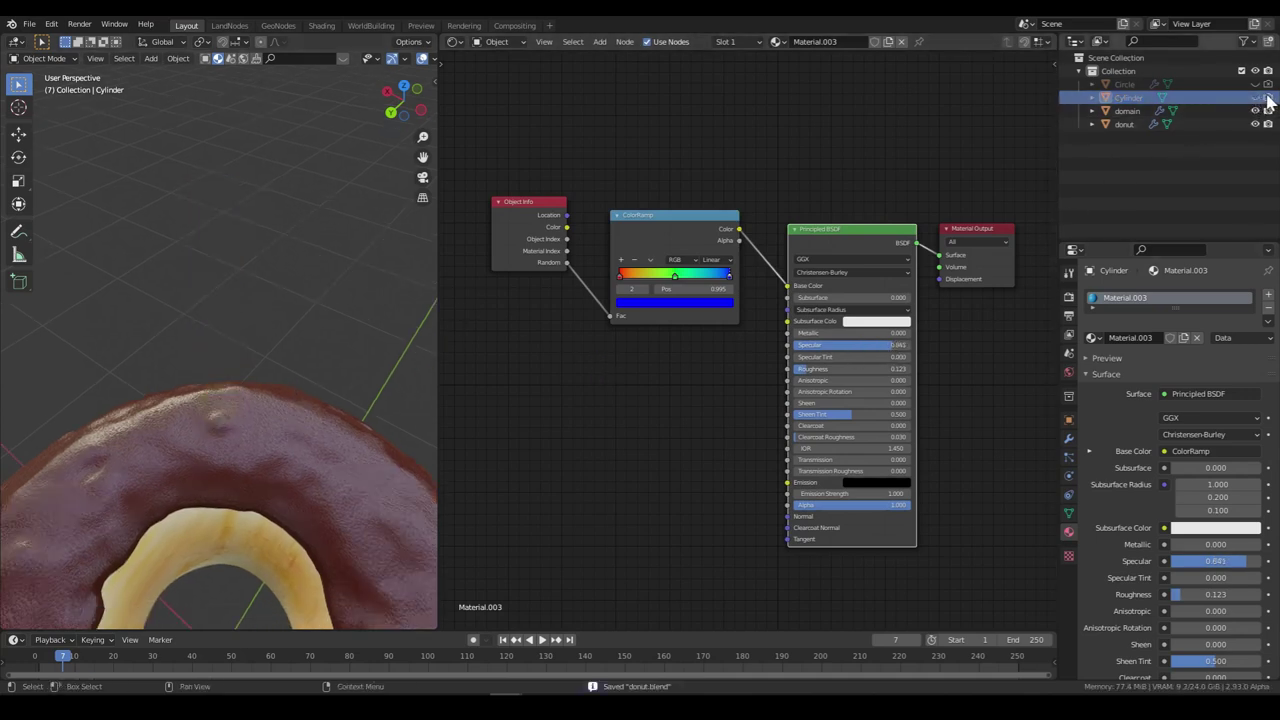
pyautogui.scroll(-5, 301, 250)
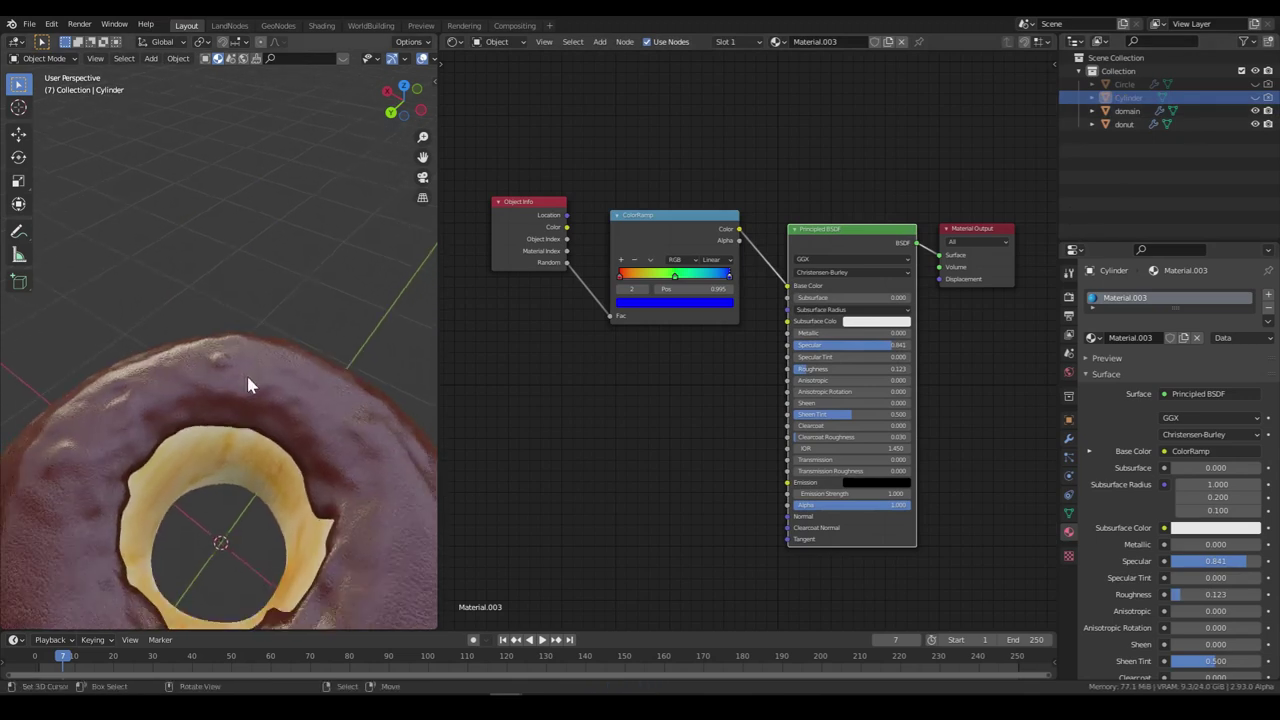
pyautogui.hotkey('ctrl', 's')
pyautogui.scroll(4, 297, 327)
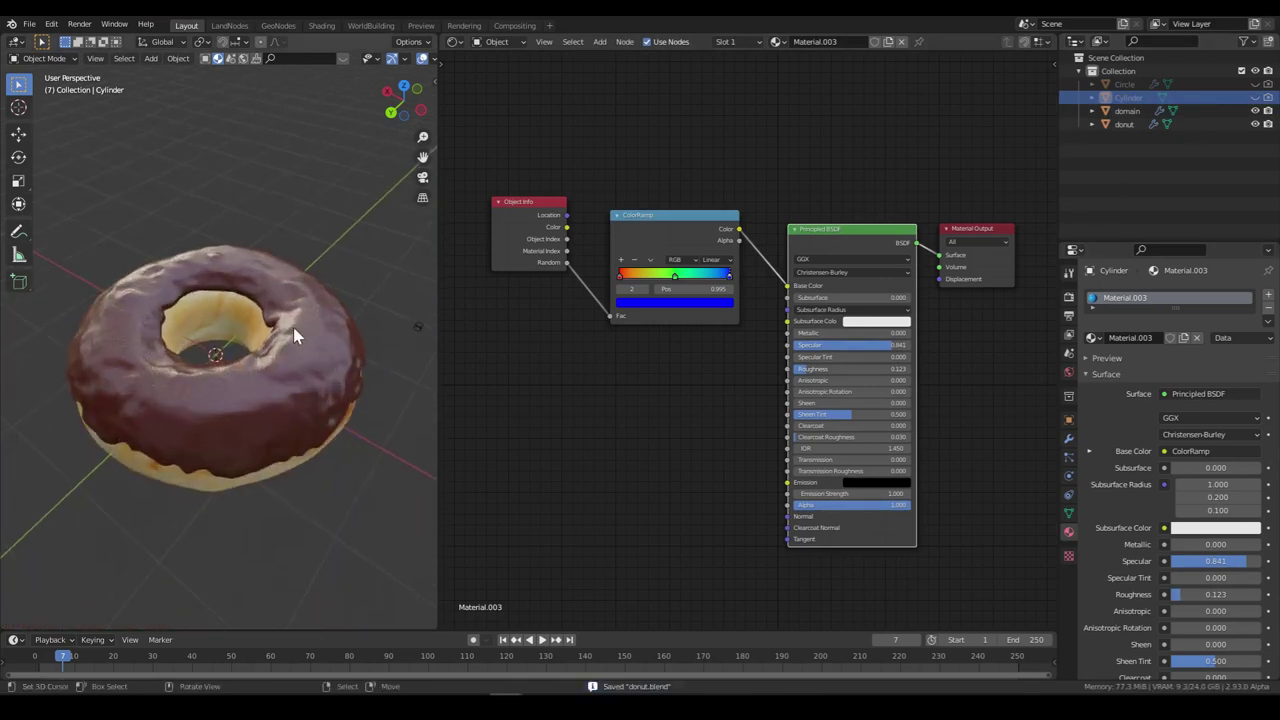
# Step: Apply the icing's scale and give it a new geometry node tree
pyautogui.click(309, 330)
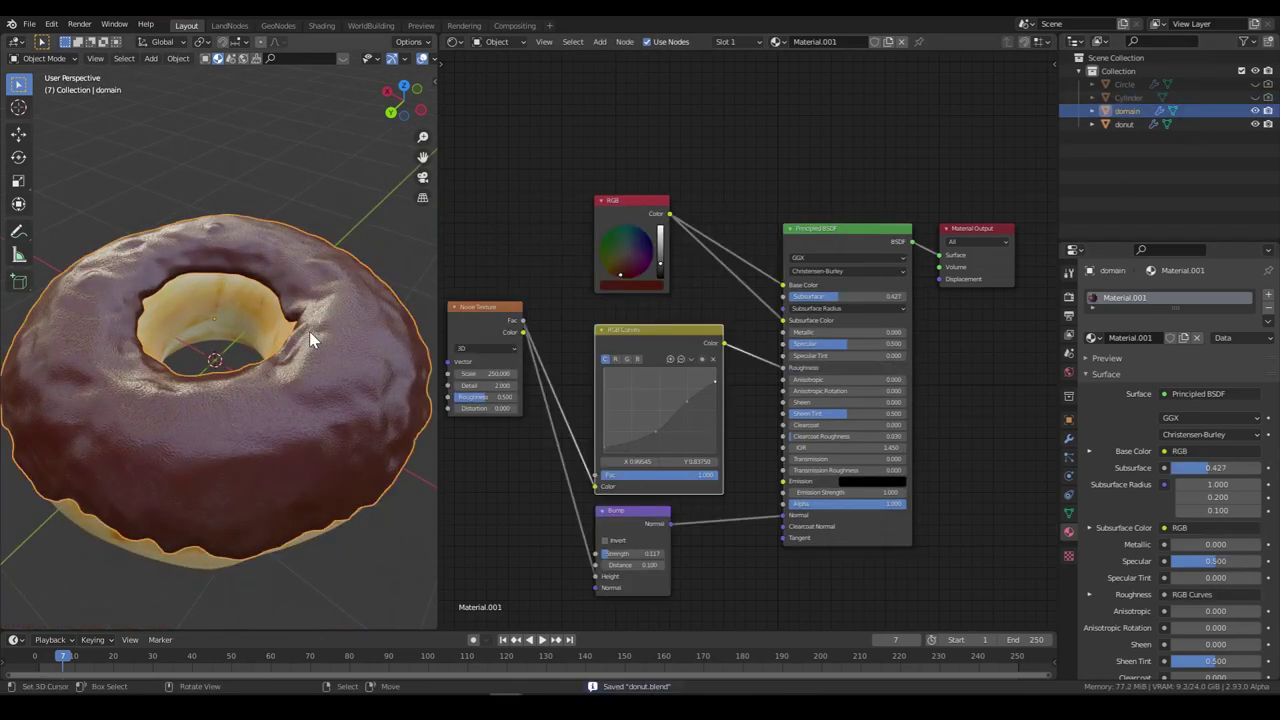
pyautogui.hotkey('ctrl', 'a')
pyautogui.click(308, 359)
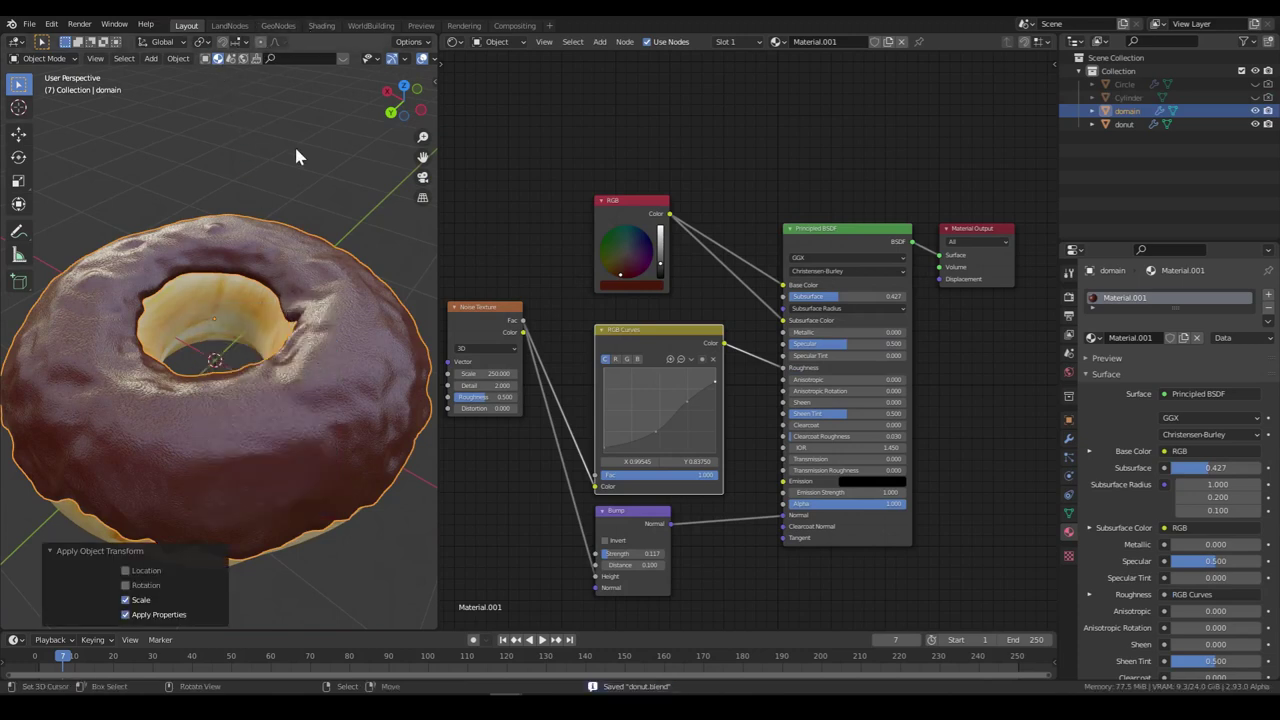
pyautogui.click(455, 42)
pyautogui.click(500, 152)
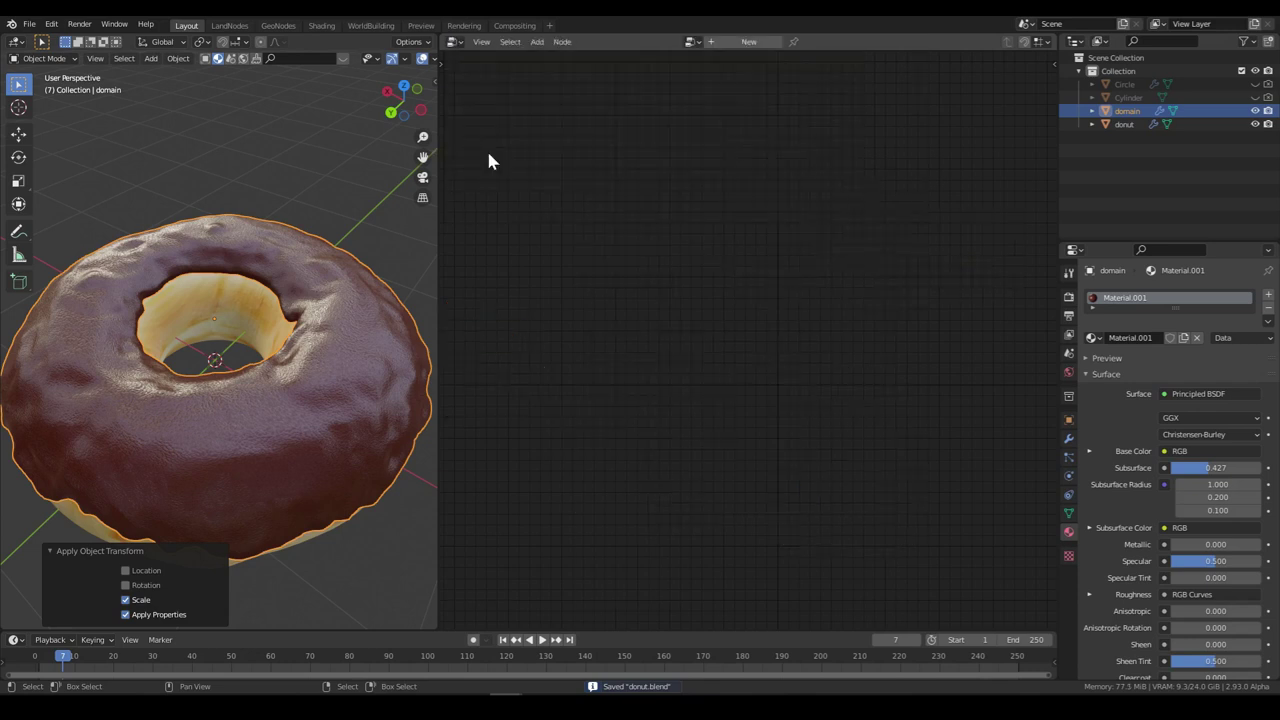
pyautogui.click(741, 42)
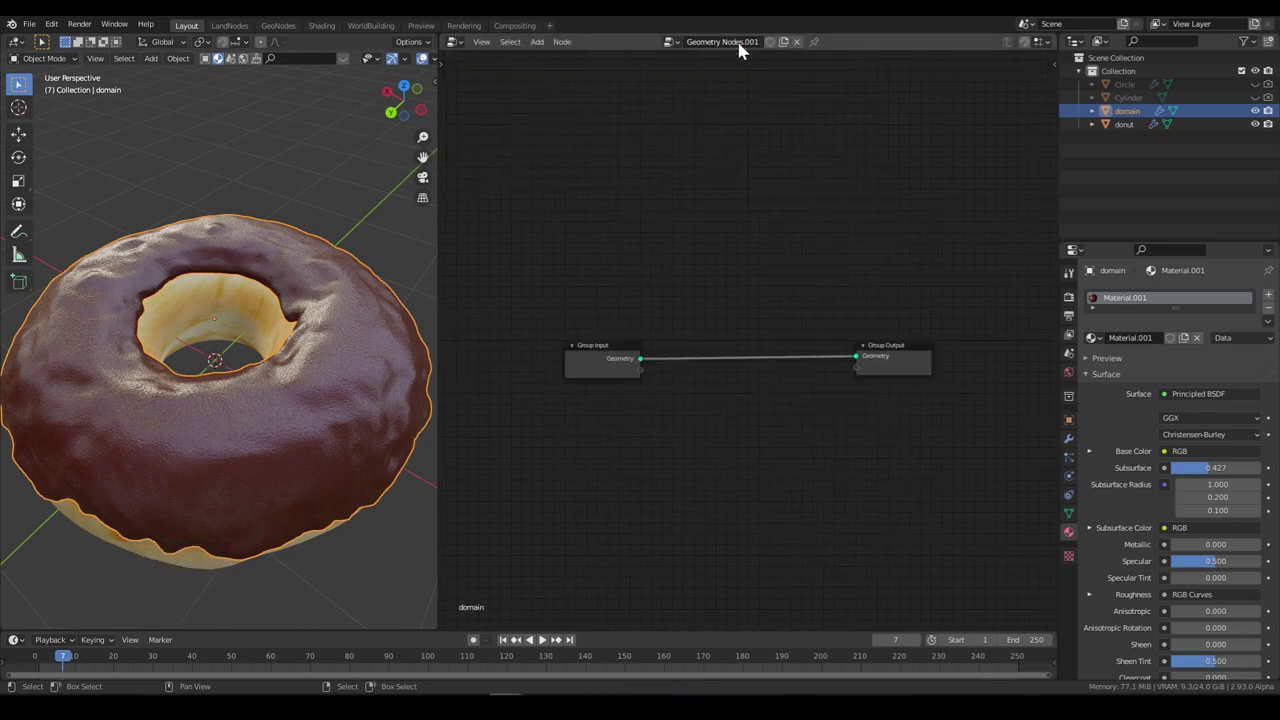
pyautogui.moveTo(590, 350); pyautogui.dragTo(494, 337)
pyautogui.moveTo(880, 340); pyautogui.dragTo(973, 337)
# Step: Add Join Geometry on the input-output link, plus Point Instance and Point Distribute nodes
pyautogui.hotkey('shift', 'a')
pyautogui.moveTo(640, 345)
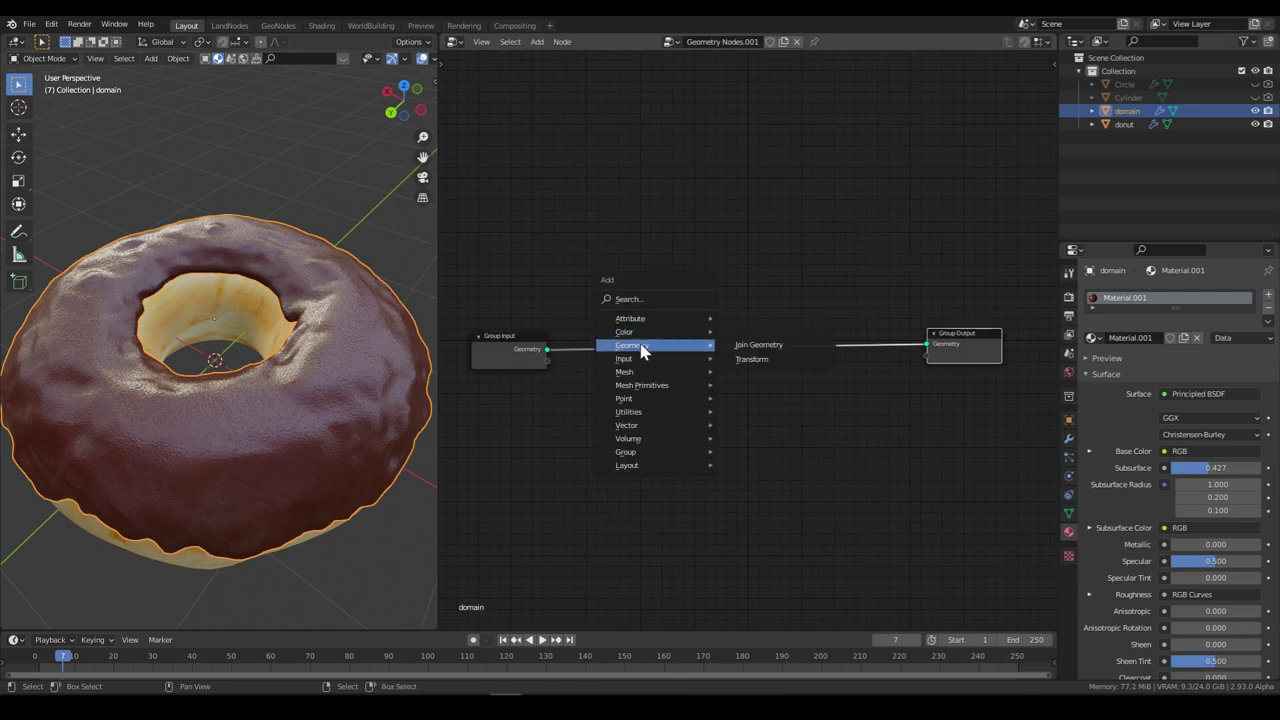
pyautogui.click(745, 346)
pyautogui.click(812, 336)
pyautogui.hotkey('shift', 'a')
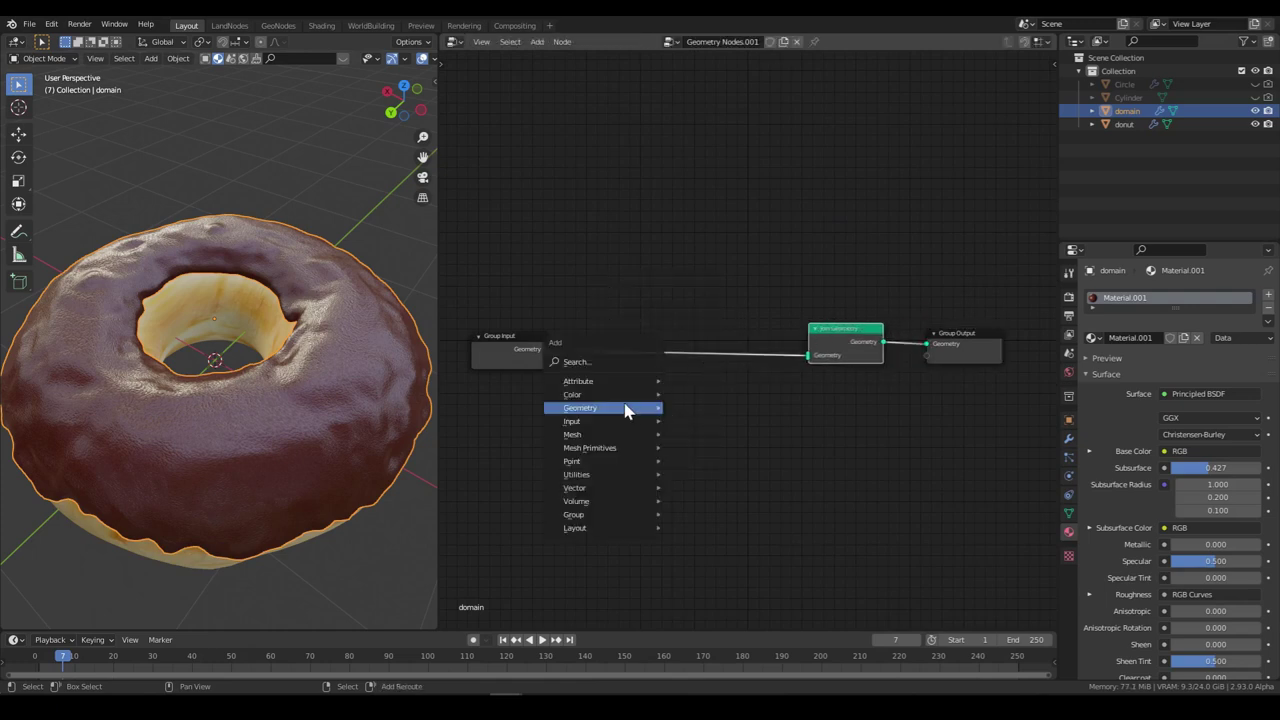
pyautogui.moveTo(607, 436)
pyautogui.moveTo(605, 461)
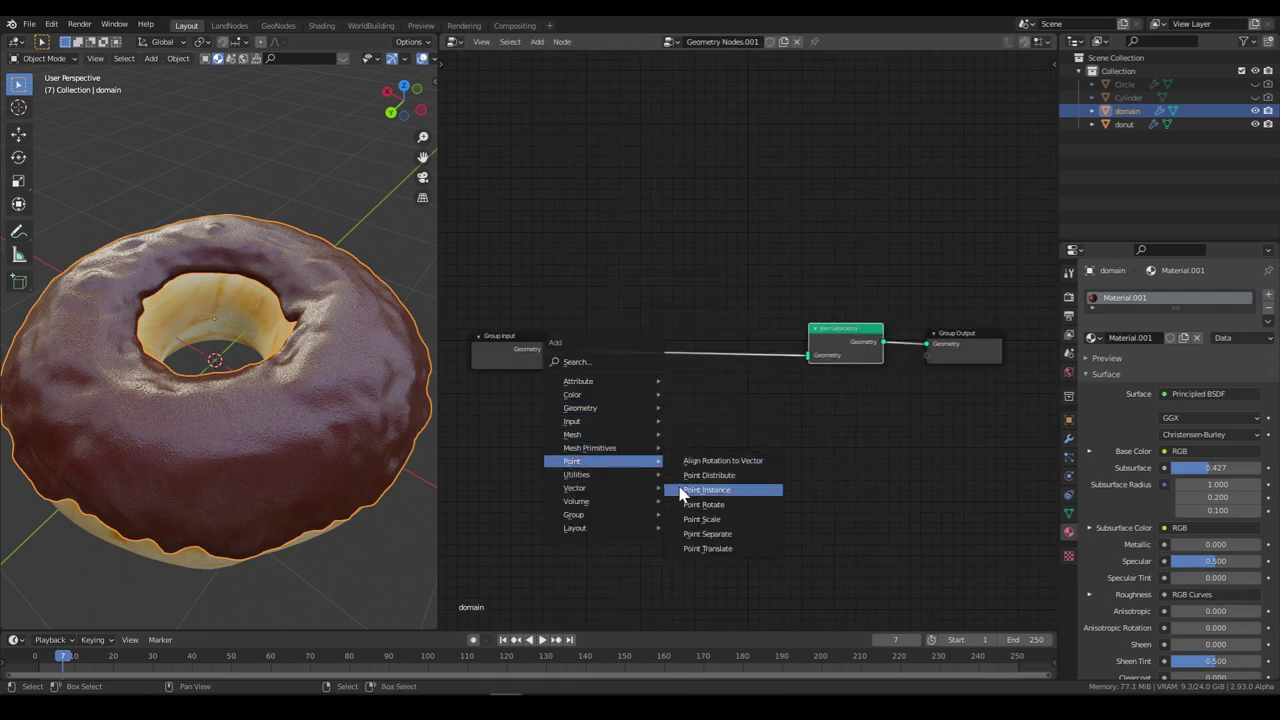
pyautogui.click(702, 491)
pyautogui.click(719, 404)
pyautogui.hotkey('shift', 'a')
pyautogui.moveTo(733, 379)
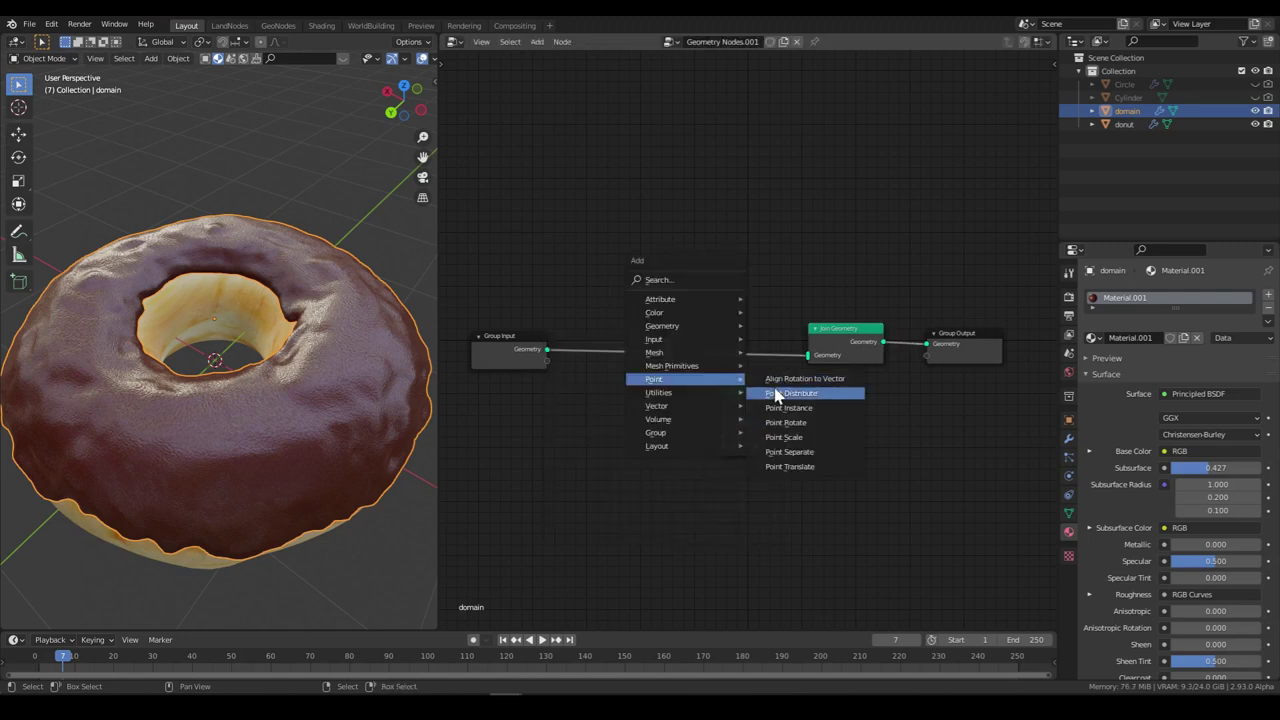
pyautogui.click(551, 390)
# Step: Chain Point Distribute → Point Instance → Join Geometry, instancing the Cylinder object
pyautogui.moveTo(487, 336); pyautogui.dragTo(1038, 338)
pyautogui.moveTo(783, 394); pyautogui.dragTo(766, 383)
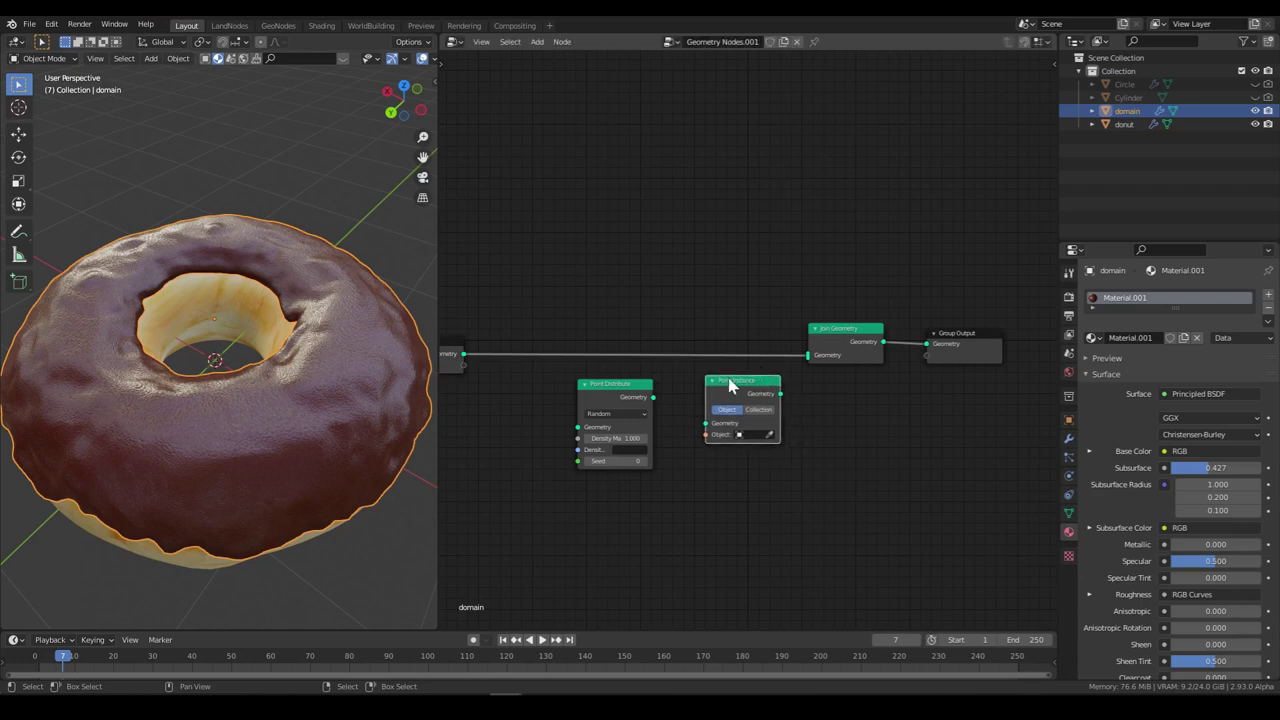
pyautogui.moveTo(579, 389); pyautogui.dragTo(490, 427)
pyautogui.moveTo(565, 398); pyautogui.dragTo(776, 437)
pyautogui.click(770, 433)
pyautogui.click(1127, 97)
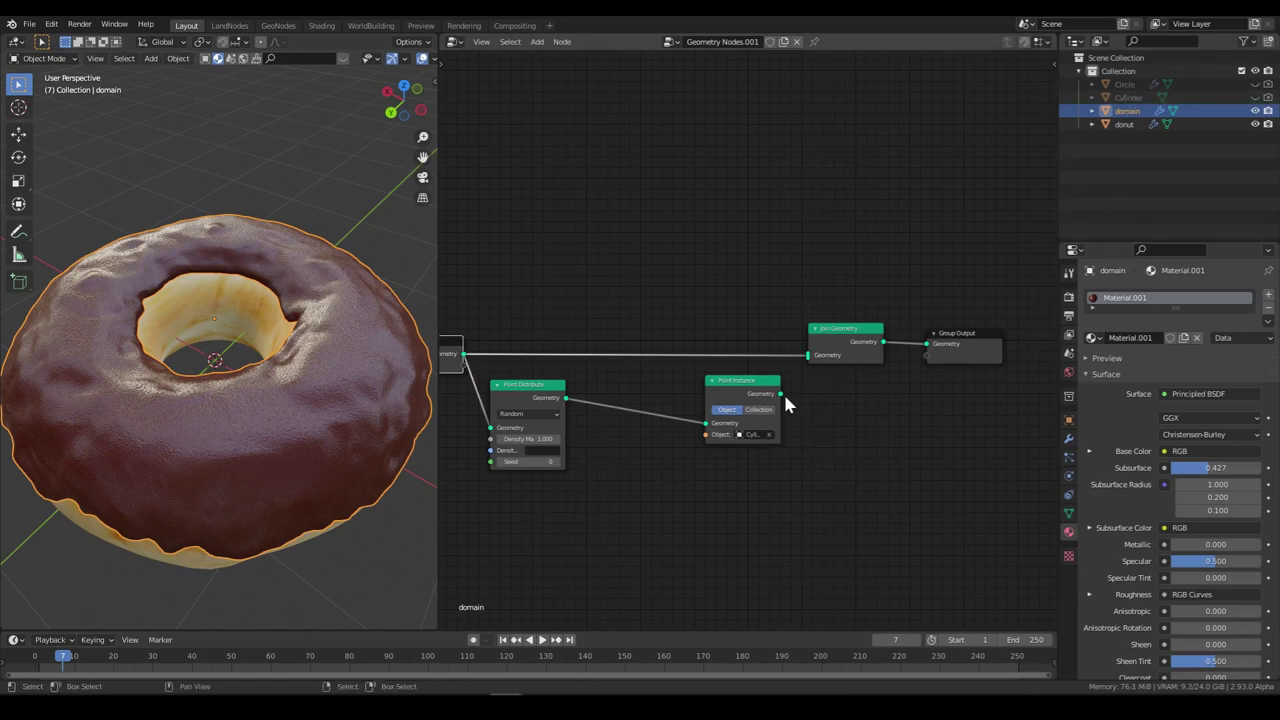
pyautogui.moveTo(781, 393); pyautogui.dragTo(811, 360)
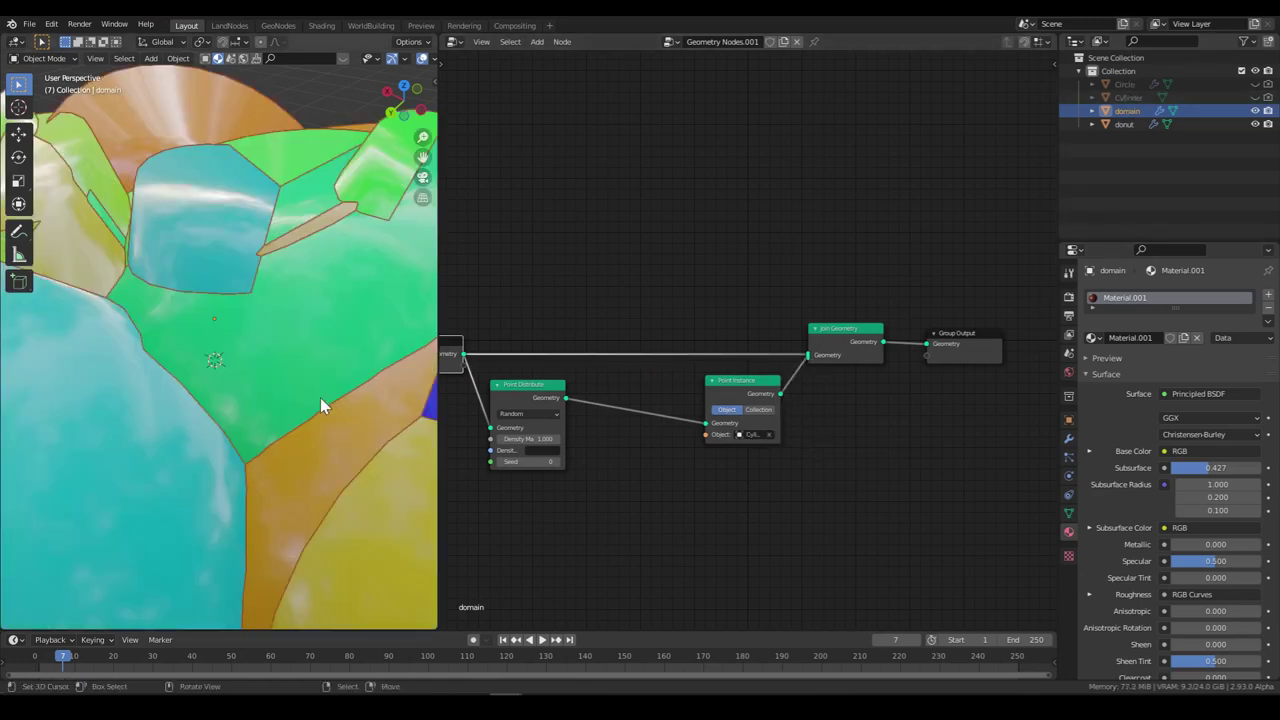
pyautogui.scroll(-3, 314, 398)
pyautogui.moveTo(330, 360); pyautogui.dragTo(416, 386, button='middle')
pyautogui.moveTo(743, 378); pyautogui.dragTo(749, 394)
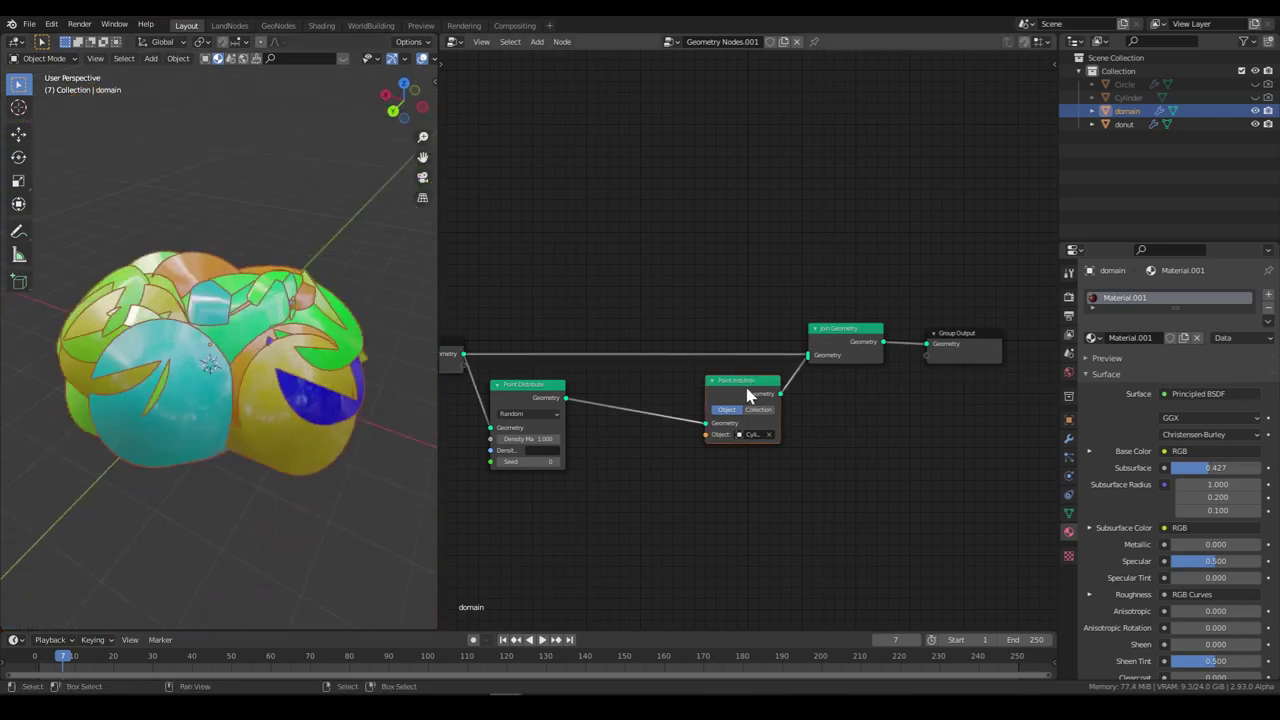
pyautogui.click(1128, 97)
# Step: Select the Cylinder and apply its scale
pyautogui.rightClick(283, 338)
pyautogui.press('Escape')
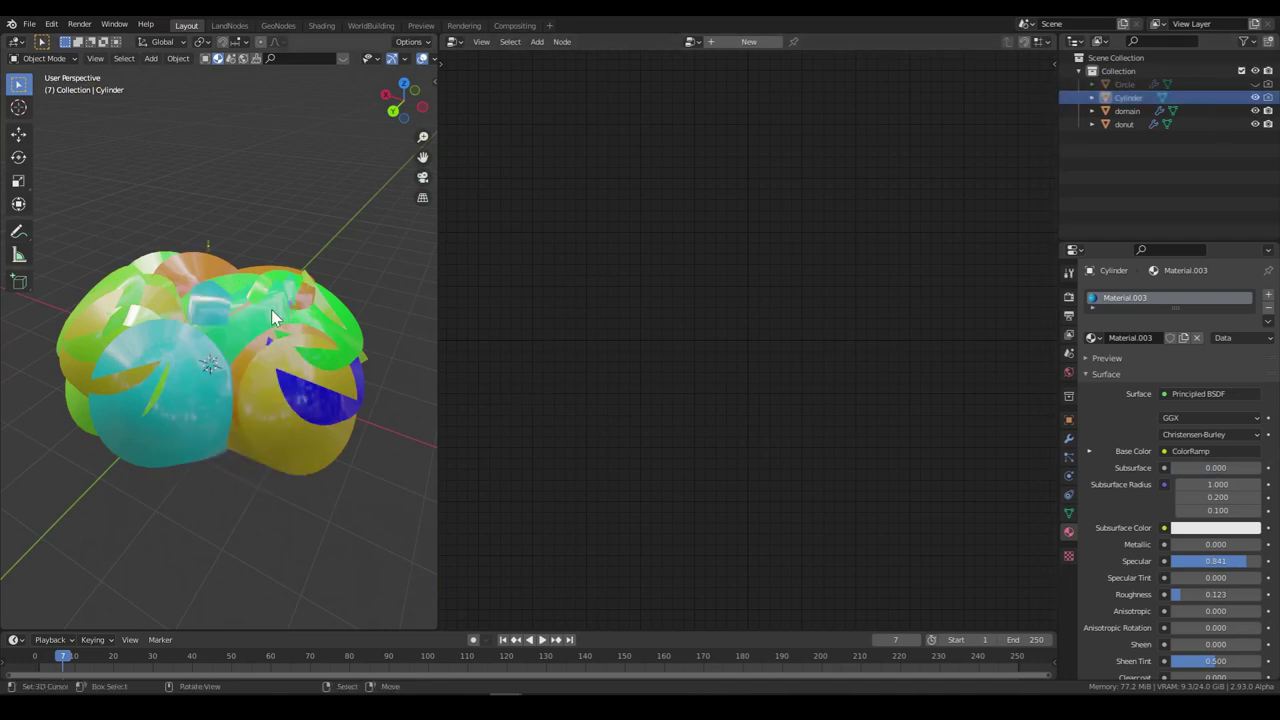
pyautogui.hotkey('ctrl', 'a')
pyautogui.click(272, 310)
pyautogui.scroll(5, 346, 309)
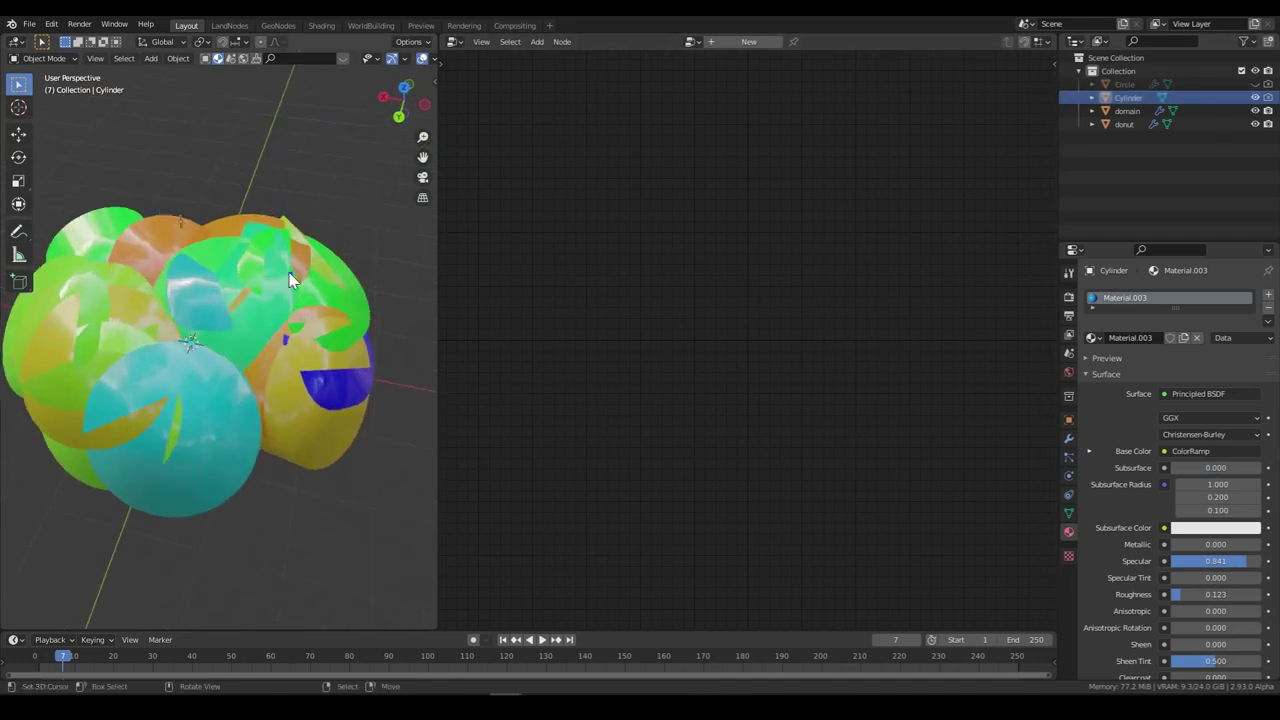
pyautogui.moveTo(289, 272); pyautogui.dragTo(157, 265, button='middle')
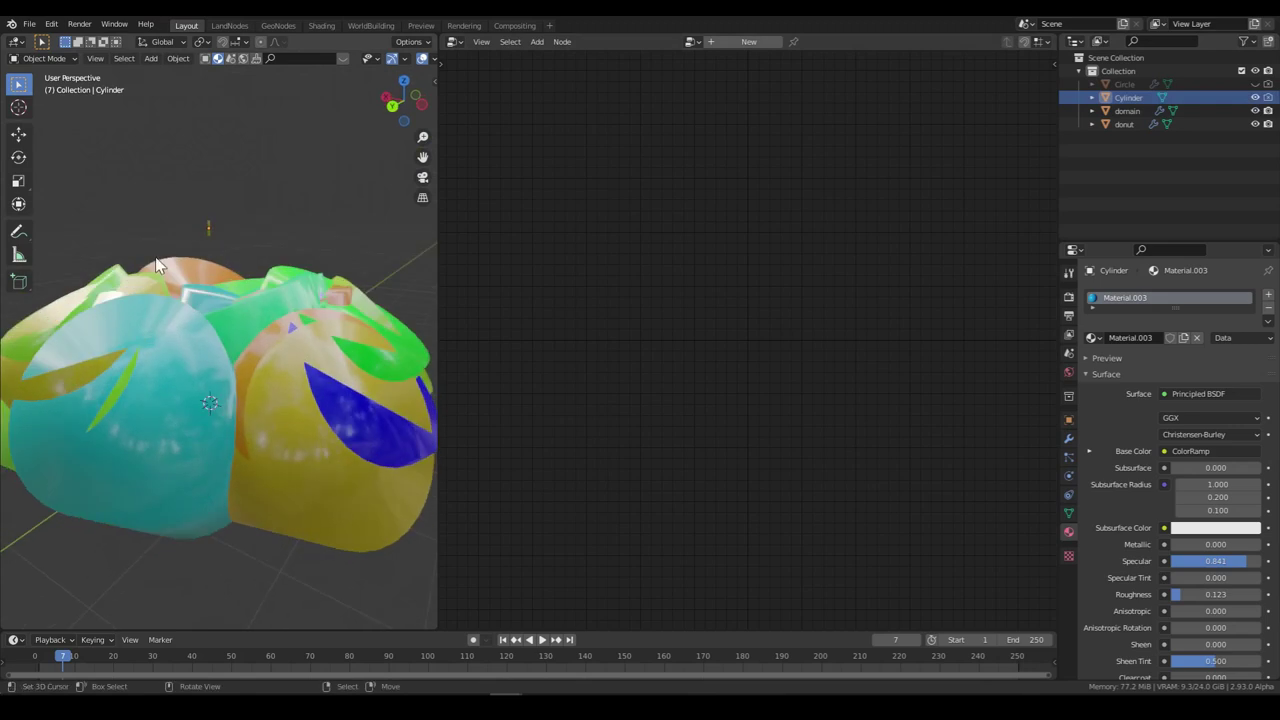
pyautogui.hotkey('ctrl', 'a')
pyautogui.click(301, 264)
pyautogui.moveTo(301, 264); pyautogui.dragTo(314, 343, button='middle')
pyautogui.scroll(3, 313, 332)
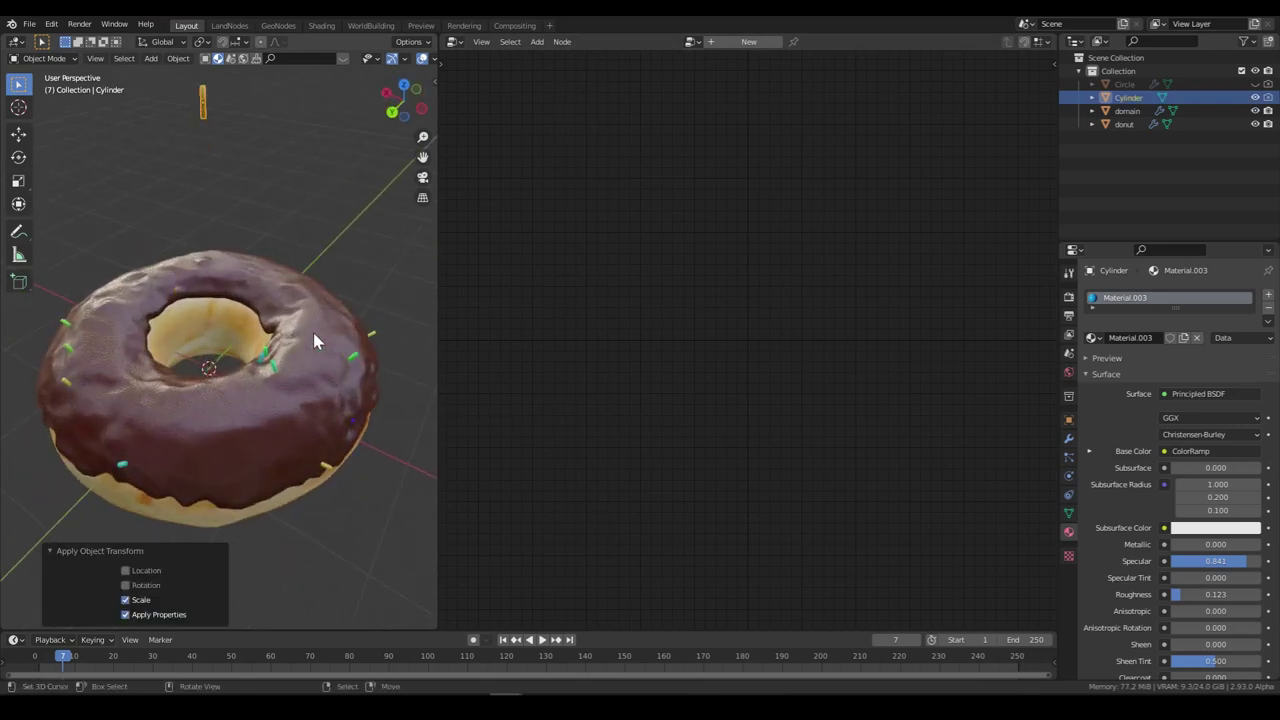
pyautogui.keyDown('shift'); pyautogui.moveTo(285, 215); pyautogui.dragTo(283, 294, button='middle'); pyautogui.keyUp('shift')
# Step: In Edit Mode, raise the cylinder mesh 0.102 m, rotate it 90° on X, then lower it
pyautogui.press('Tab')
pyautogui.press('g')
pyautogui.press('z')
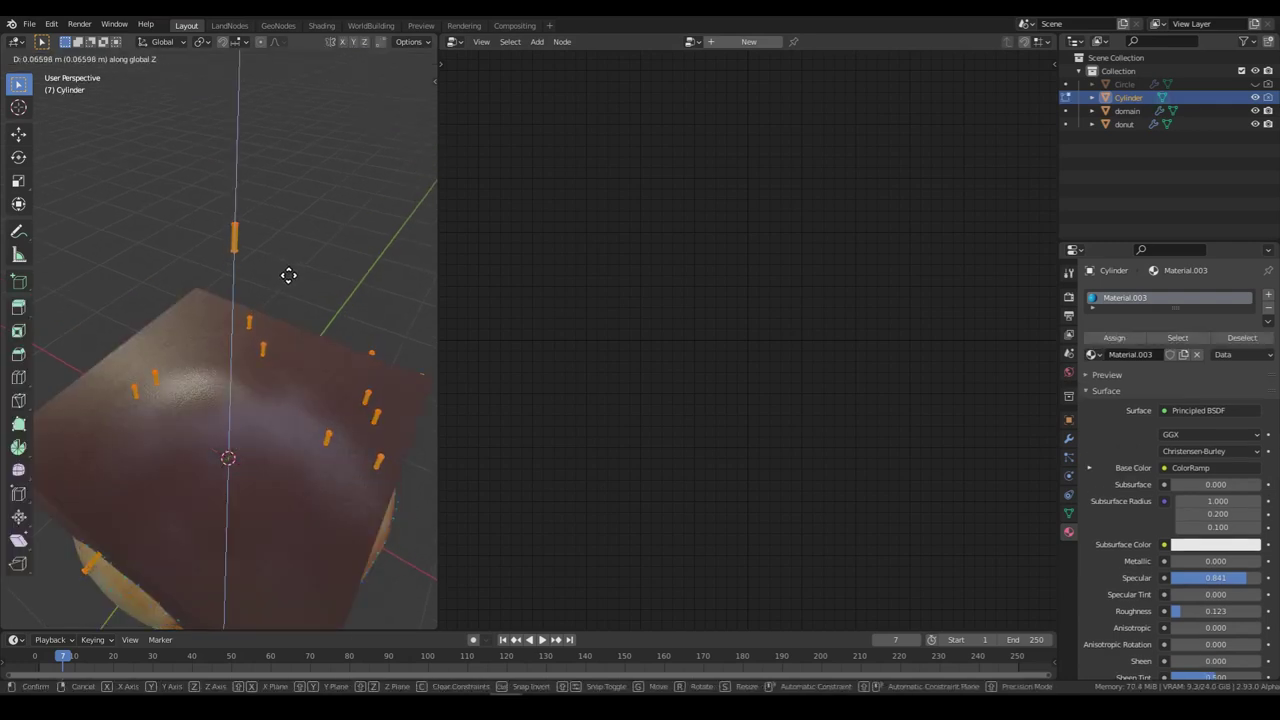
pyautogui.click(288, 269)
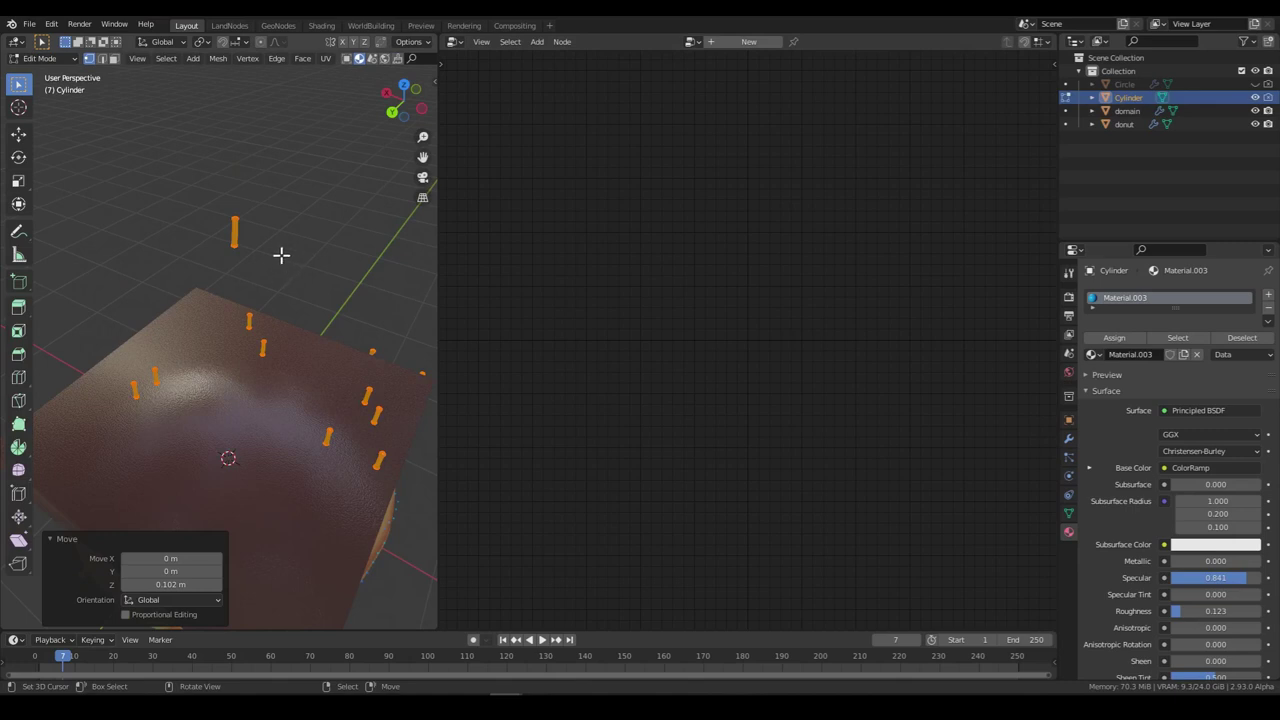
pyautogui.write('rx90')
pyautogui.press('Return')
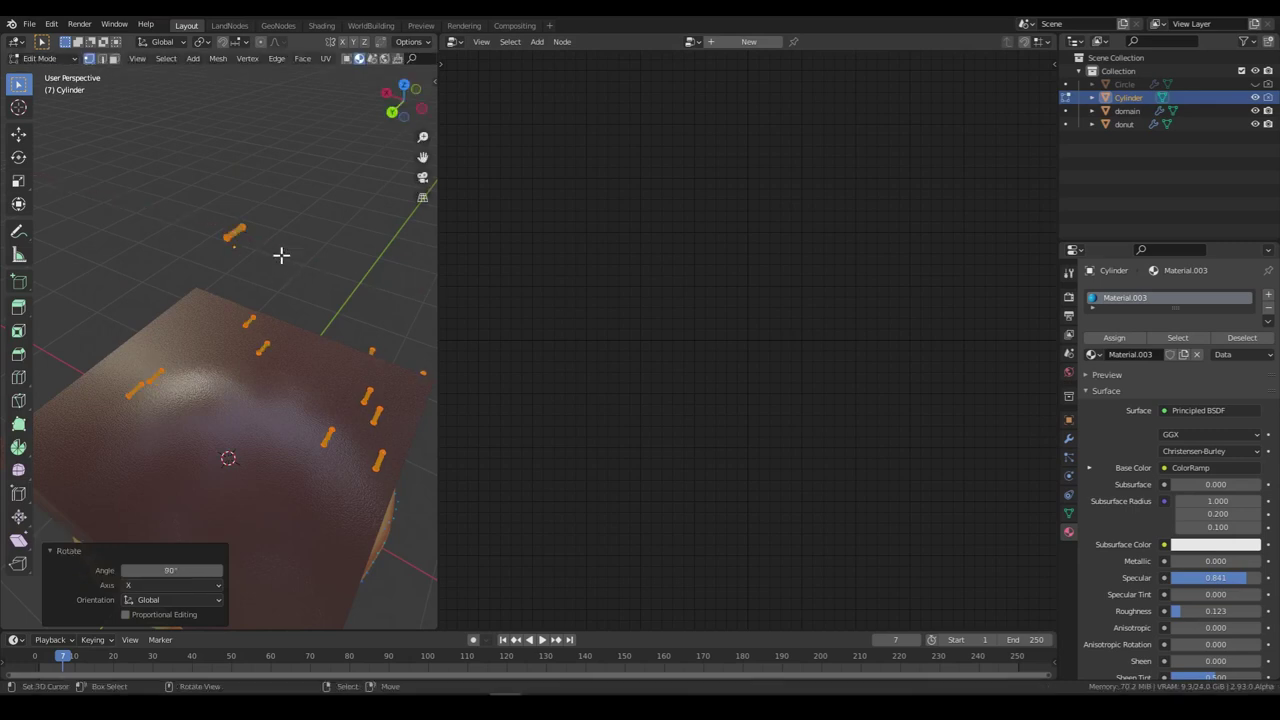
pyautogui.press('g')
pyautogui.press('z')
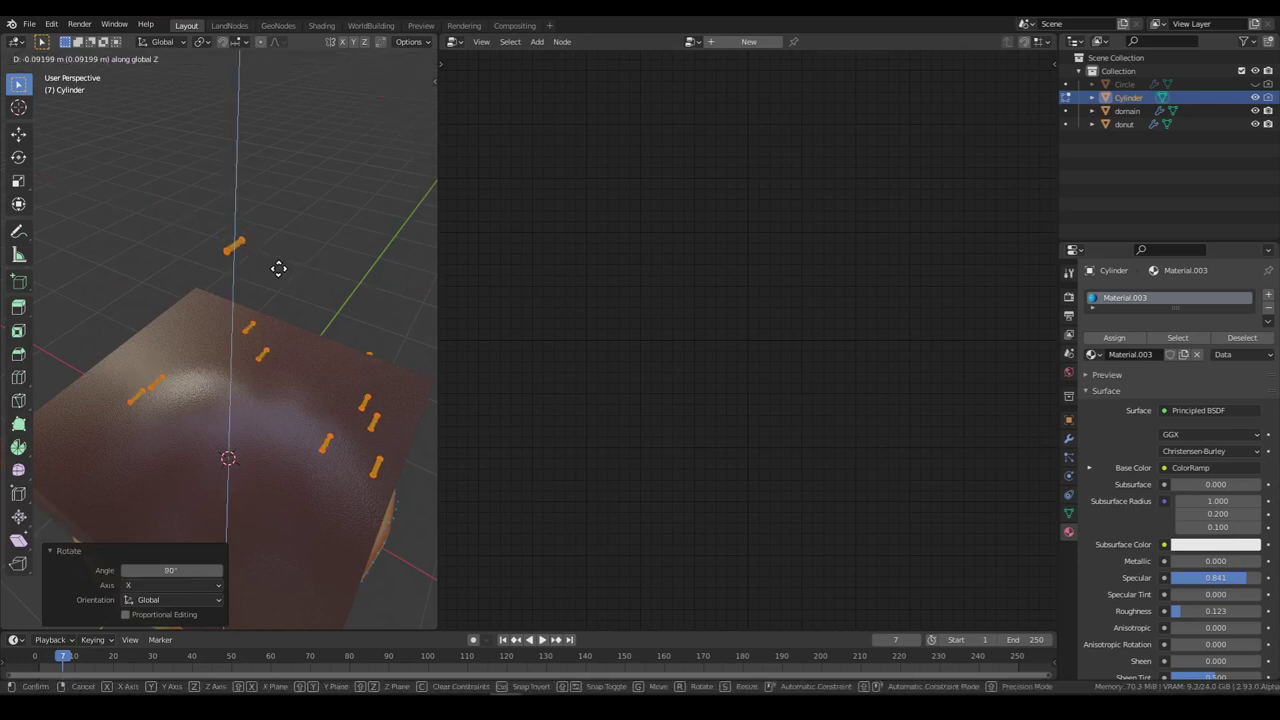
pyautogui.click(272, 268)
pyautogui.press('Tab')
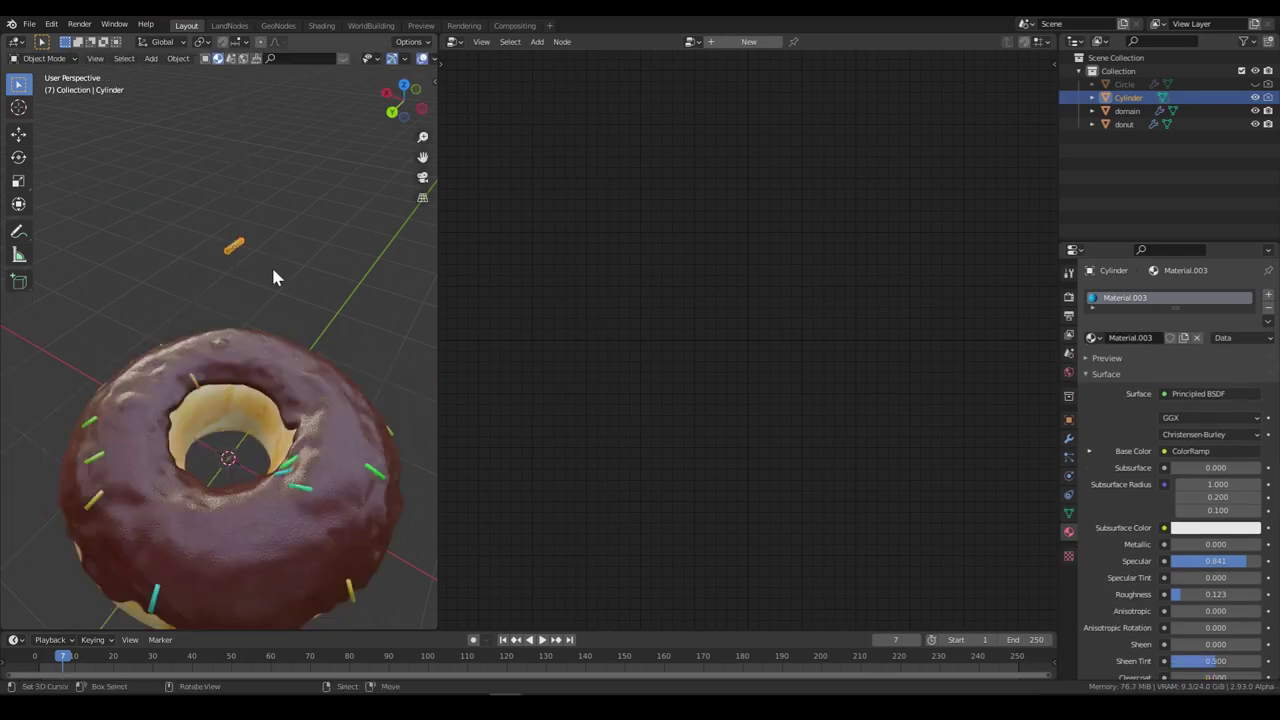
# Step: Shrink the cylinder to 0.751, apply its scale, and reselect the icing
pyautogui.moveTo(229, 565); pyautogui.dragTo(184, 511, button='middle')
pyautogui.scroll(-3, 173, 498)
pyautogui.press('s')
pyautogui.click(292, 394)
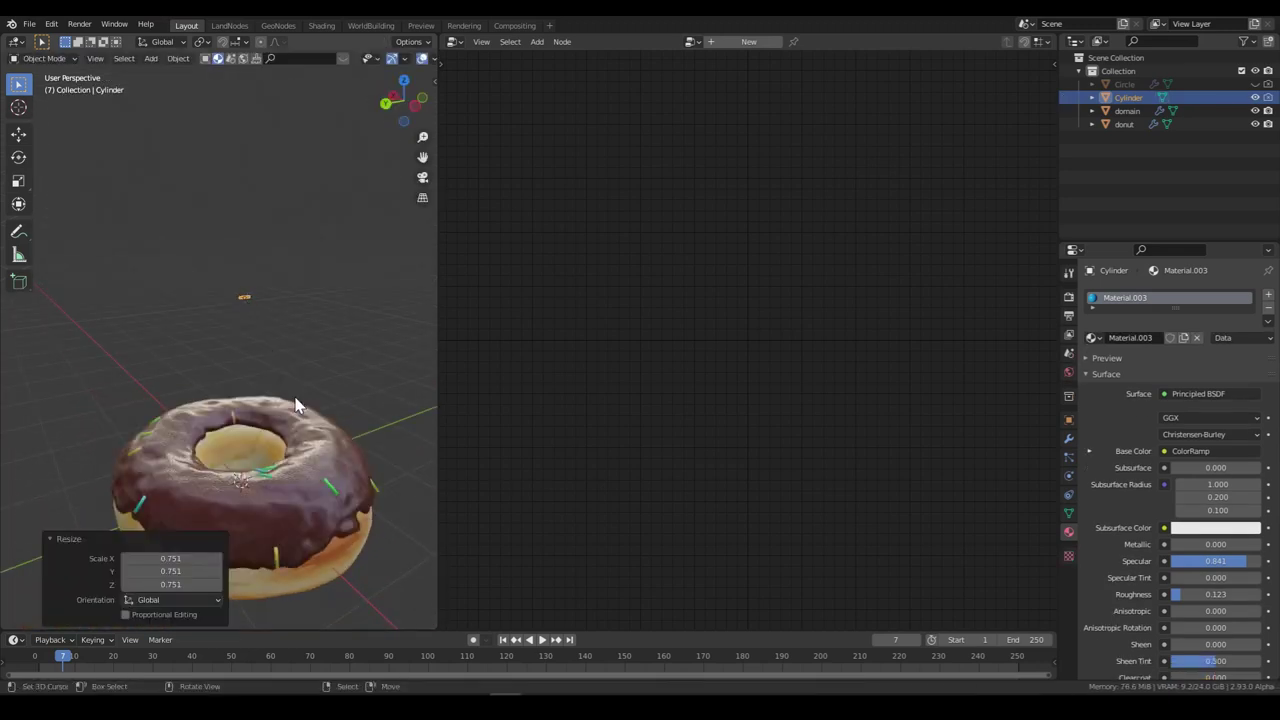
pyautogui.hotkey('ctrl', 'a')
pyautogui.click(296, 400)
pyautogui.press('s')
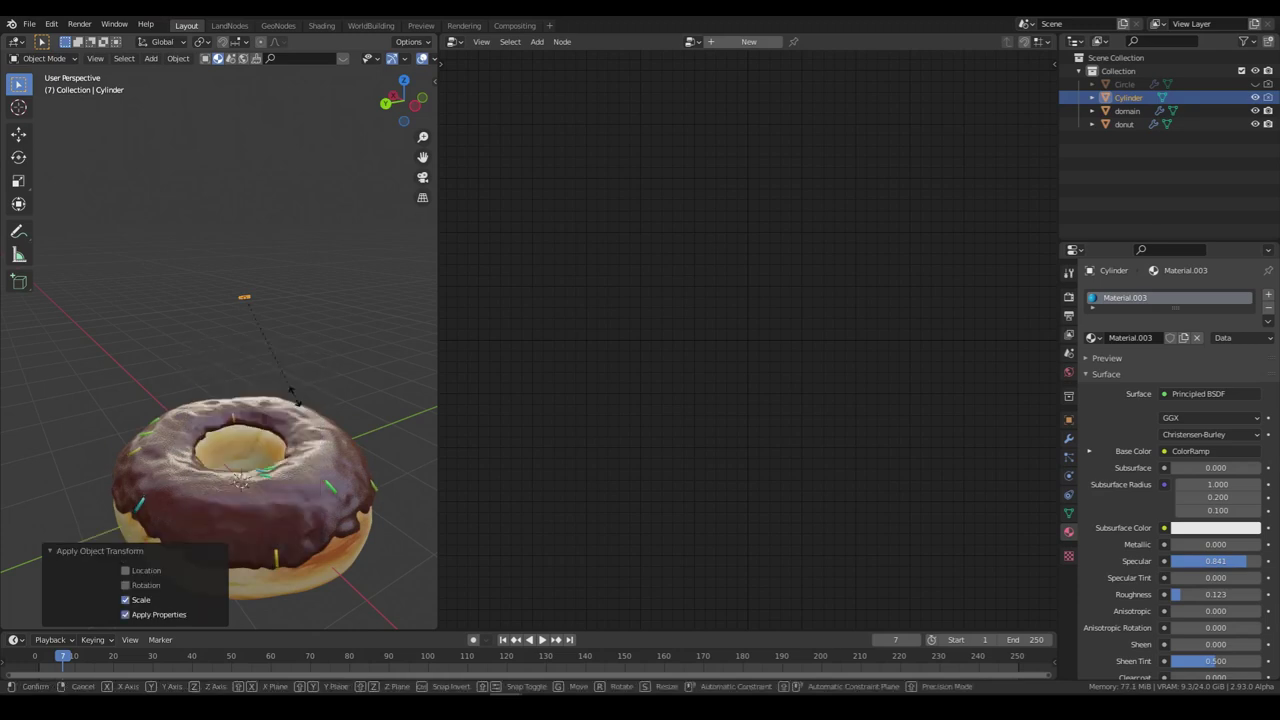
pyautogui.click(281, 392)
pyautogui.hotkey('ctrl', 'a')
pyautogui.click(286, 386)
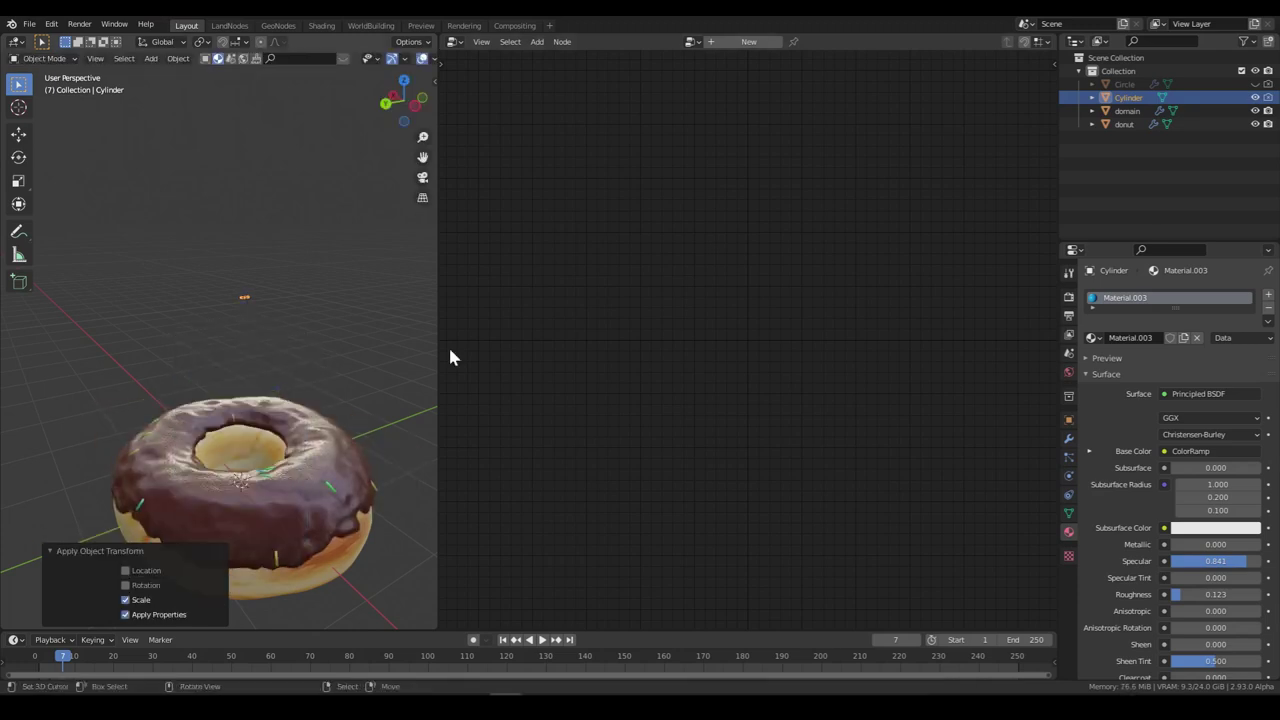
pyautogui.click(1233, 111)
# Step: Save donut.blend, raise the sprinkle density, and split off an overlay-free upper 3D view
pyautogui.hotkey('ctrl', 's')
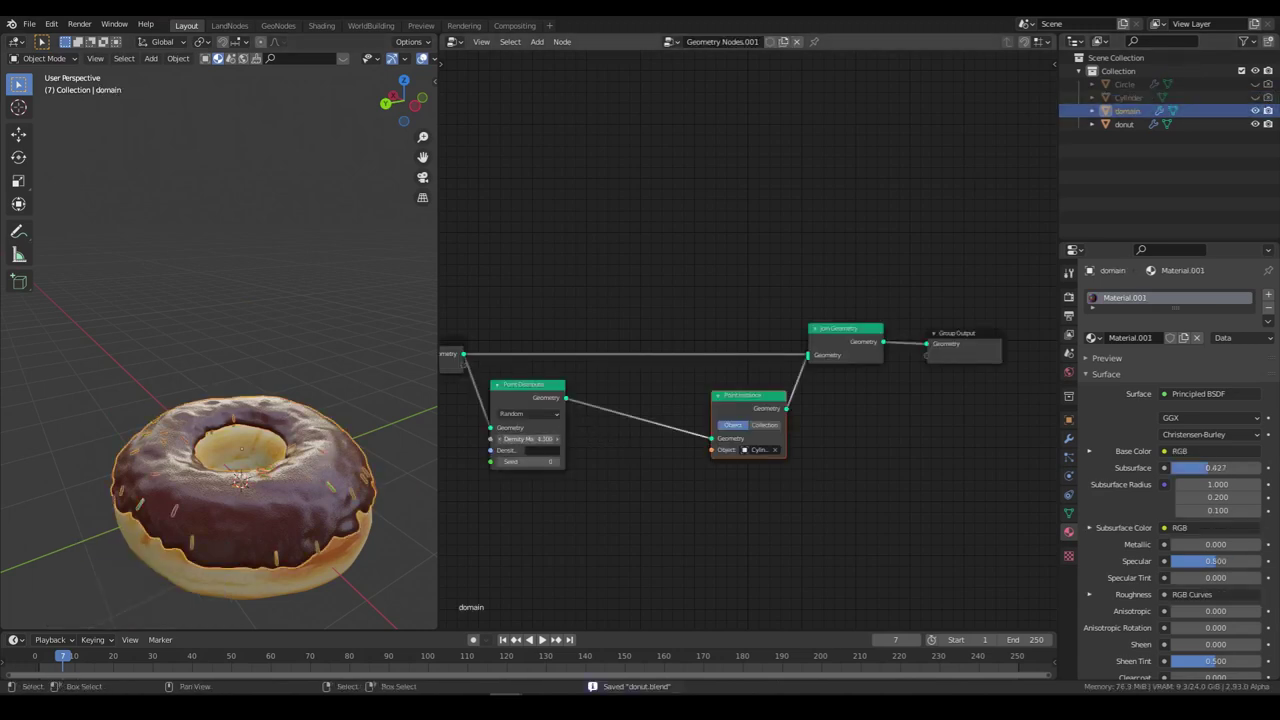
pyautogui.moveTo(527, 438); pyautogui.dragTo(562, 438)
pyautogui.scroll(-2, 383, 65)
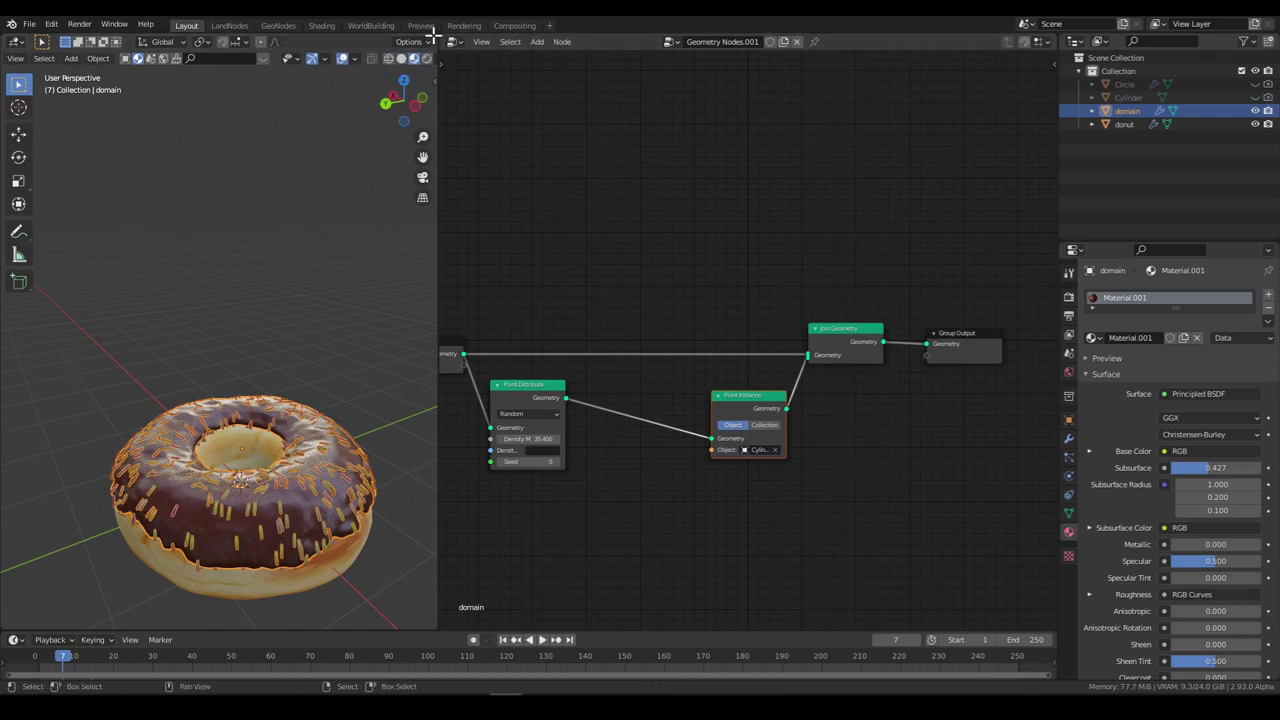
pyautogui.moveTo(430, 36); pyautogui.dragTo(408, 337)
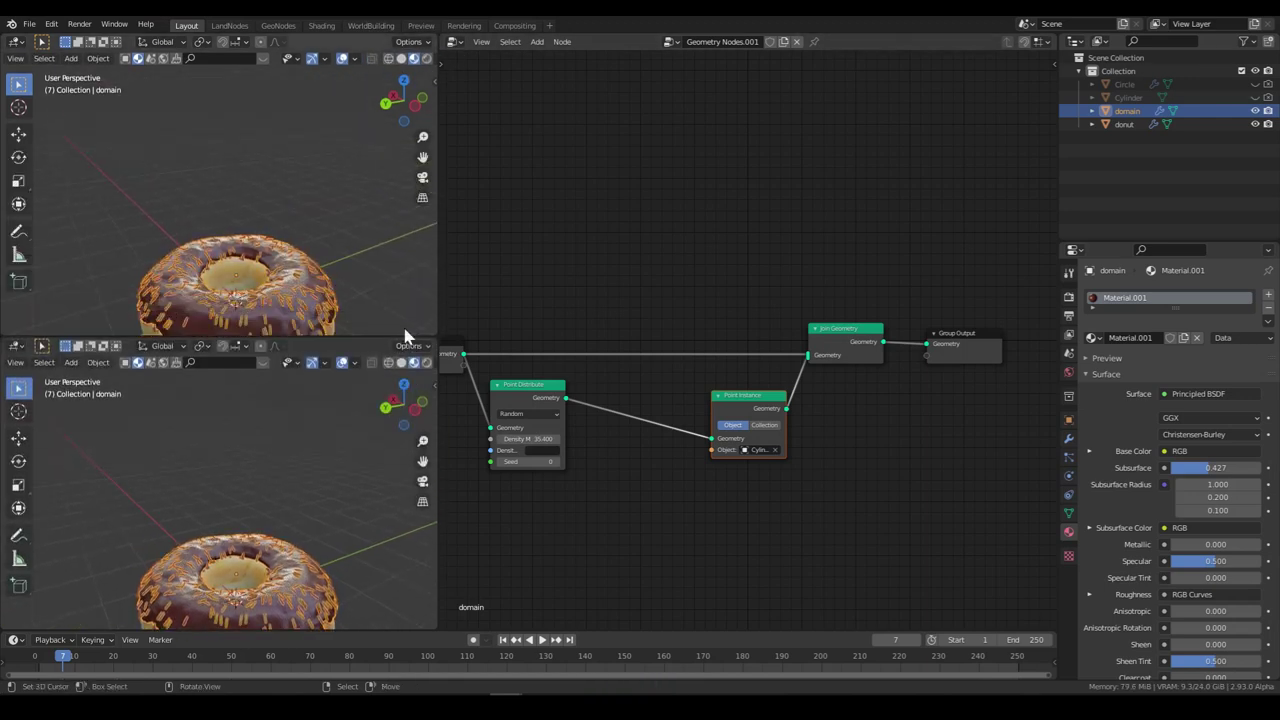
pyautogui.click(343, 58)
pyautogui.moveTo(309, 170); pyautogui.dragTo(310, 219, button='middle')
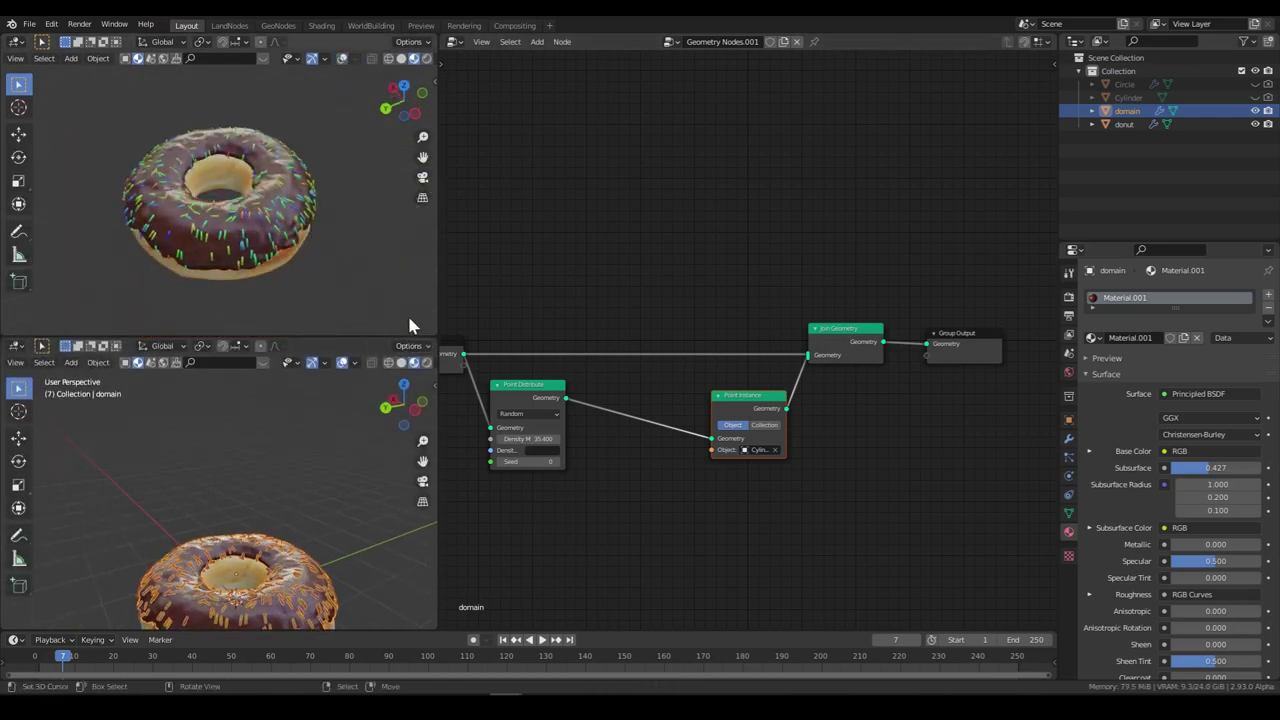
# Step: Insert an Attribute Randomize node on 'scale' between Point Distribute and Point Instance
pyautogui.hotkey('shift', 'a')
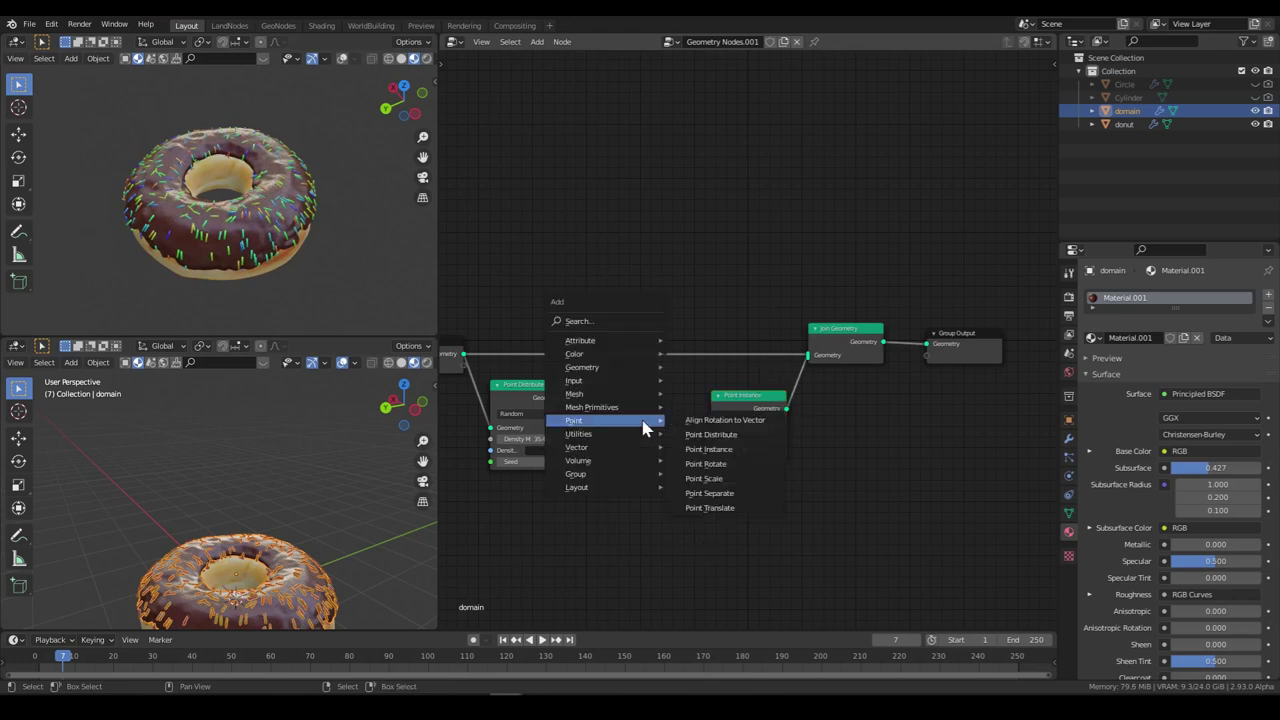
pyautogui.moveTo(612, 345)
pyautogui.click(745, 488)
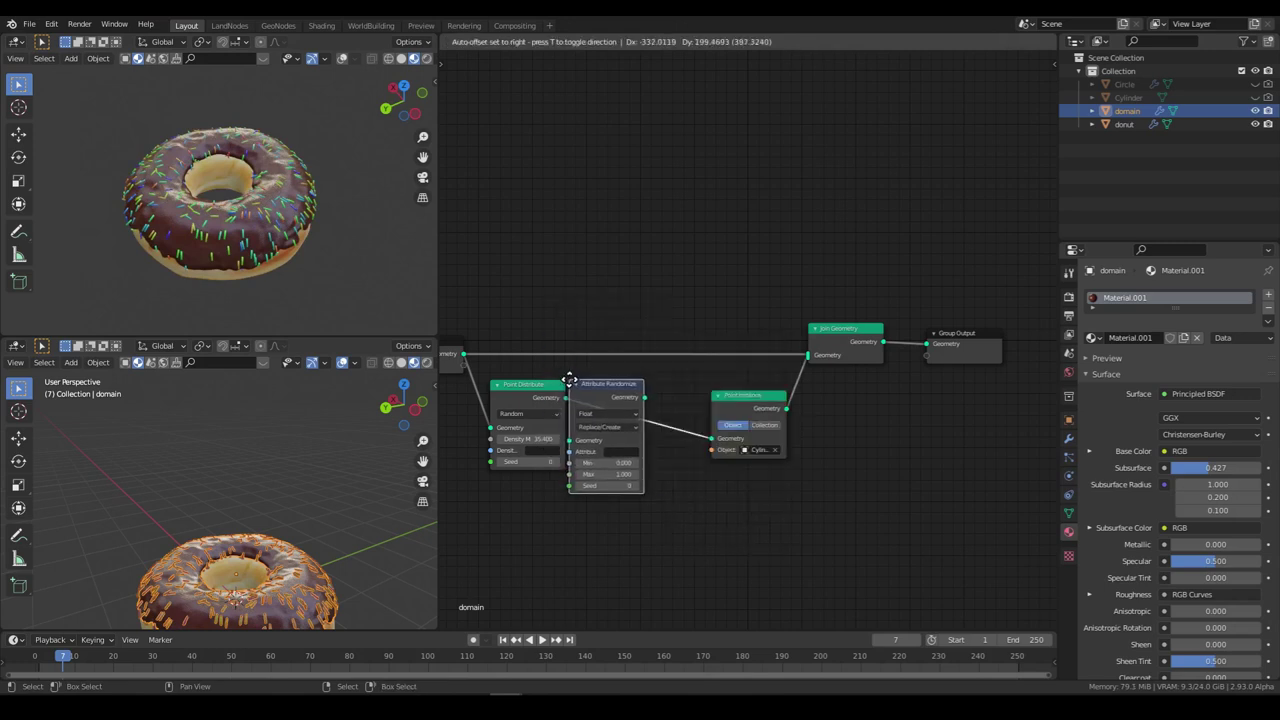
pyautogui.click(676, 463)
pyautogui.click(665, 453)
pyautogui.write('scale')
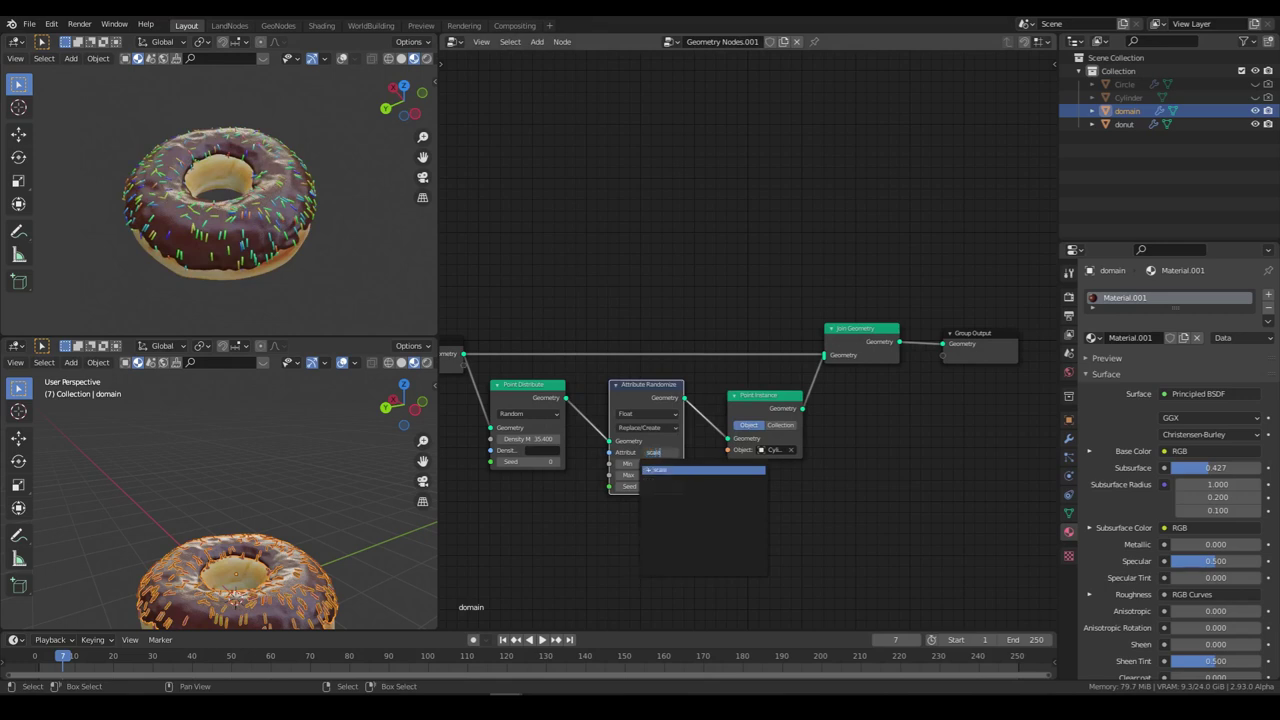
pyautogui.press('Return')
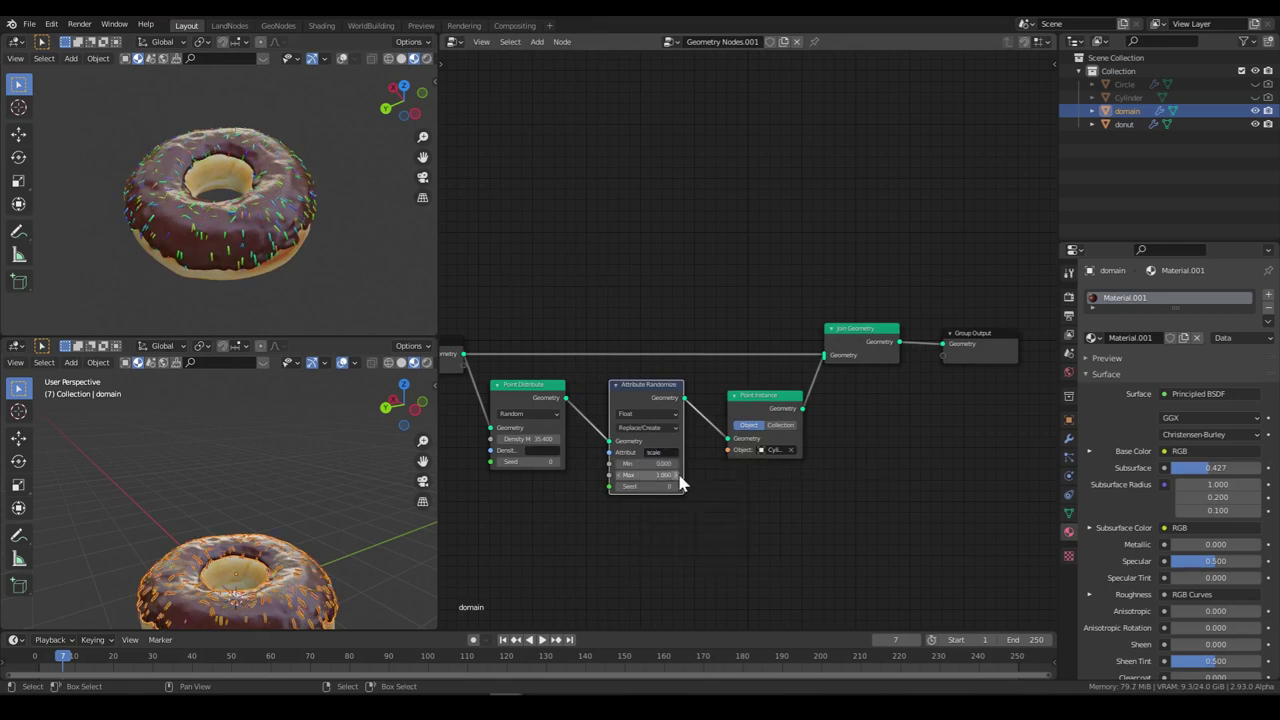
pyautogui.scroll(4, 243, 255)
pyautogui.moveTo(263, 250)
pyautogui.mouseDown(button='middle')
pyautogui.moveTo(285, 204)
pyautogui.moveTo(251, 263)
pyautogui.moveTo(266, 277)
pyautogui.moveTo(256, 270)
pyautogui.mouseUp(button='middle')
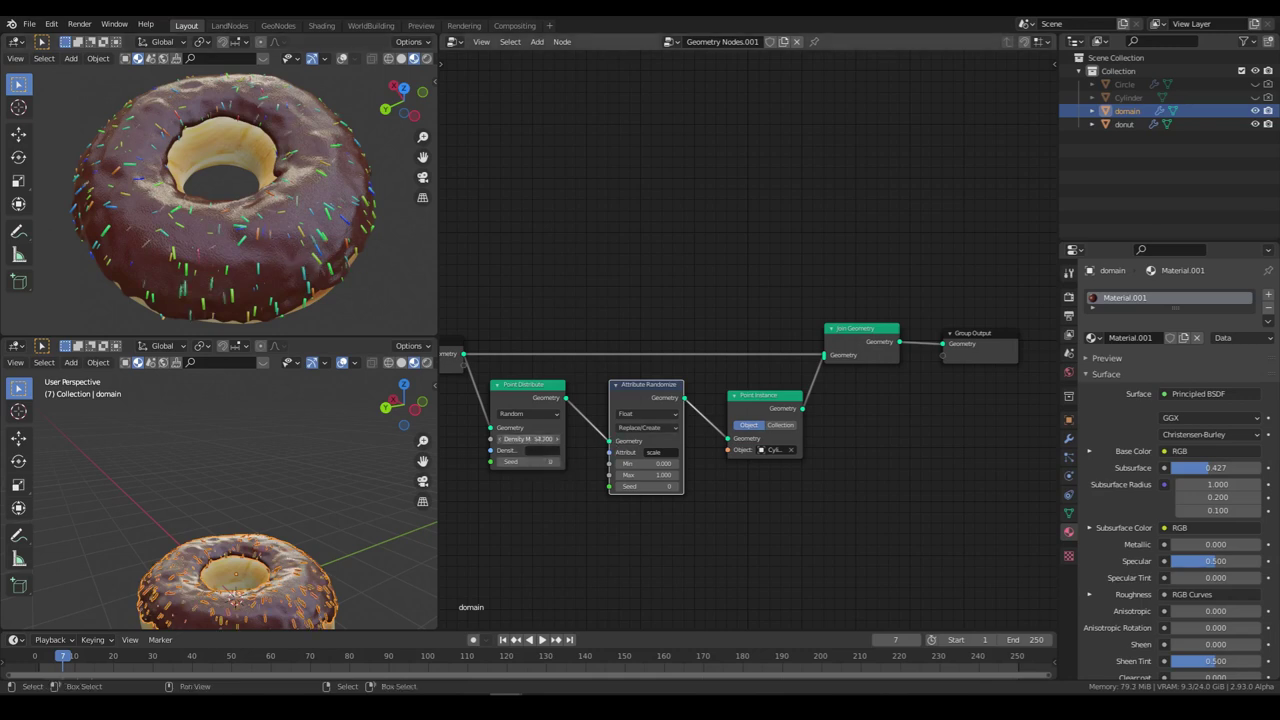
# Step: Set density to 19.700, save, and merge views so one 3D view fills the workspace
pyautogui.moveTo(530, 438); pyautogui.dragTo(560, 438)
pyautogui.scroll(-3, 294, 262)
pyautogui.moveTo(294, 262); pyautogui.dragTo(290, 233, button='middle')
pyautogui.hotkey('ctrl', 's')
pyautogui.moveTo(437, 338); pyautogui.dragTo(440, 130)
pyautogui.moveTo(451, 58); pyautogui.dragTo(560, 70)
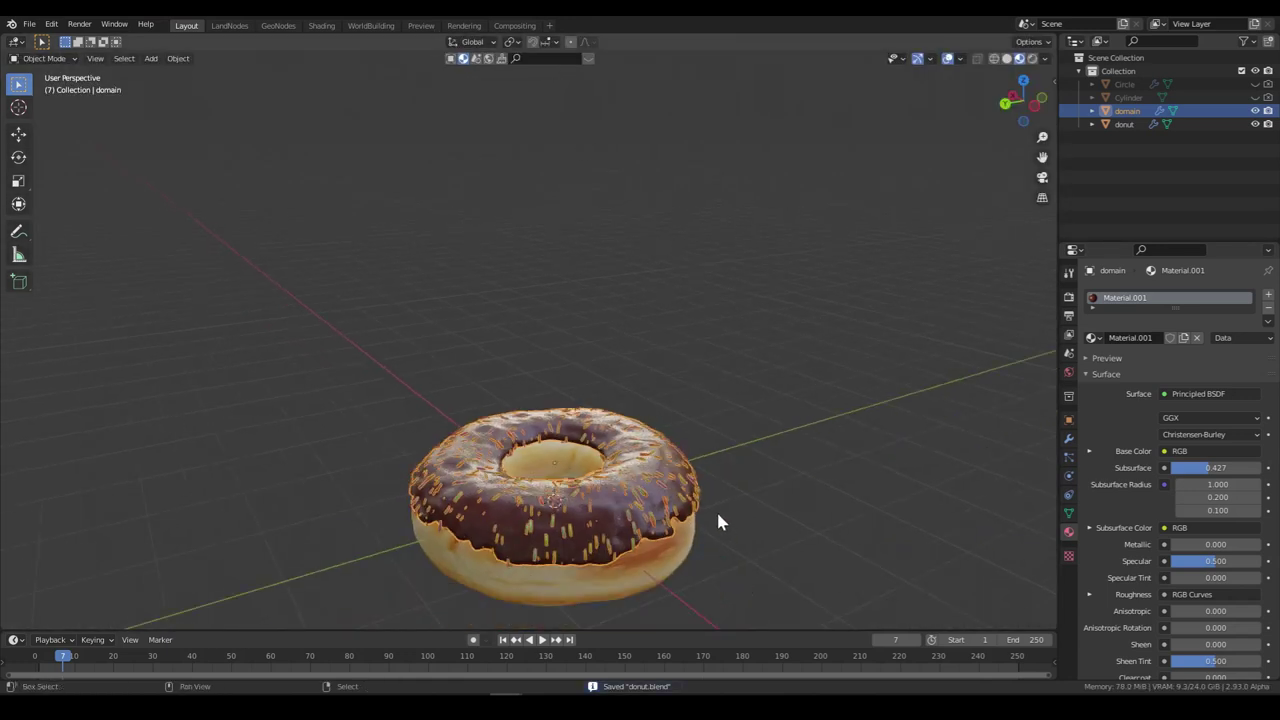
# Step: Preview the sprinkled donut in Rendered shading, save donut.blend, then return to Solid shading
pyautogui.moveTo(718, 521); pyautogui.dragTo(650, 457, button='middle')
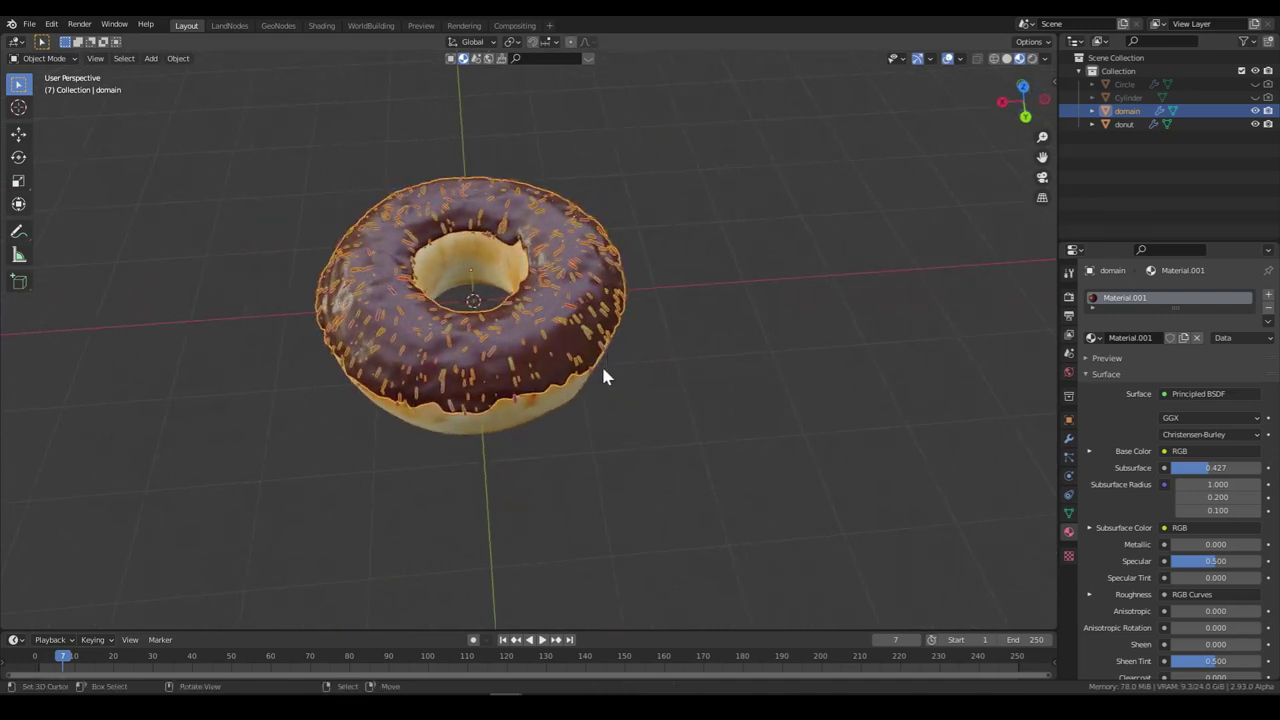
pyautogui.click(1032, 59)
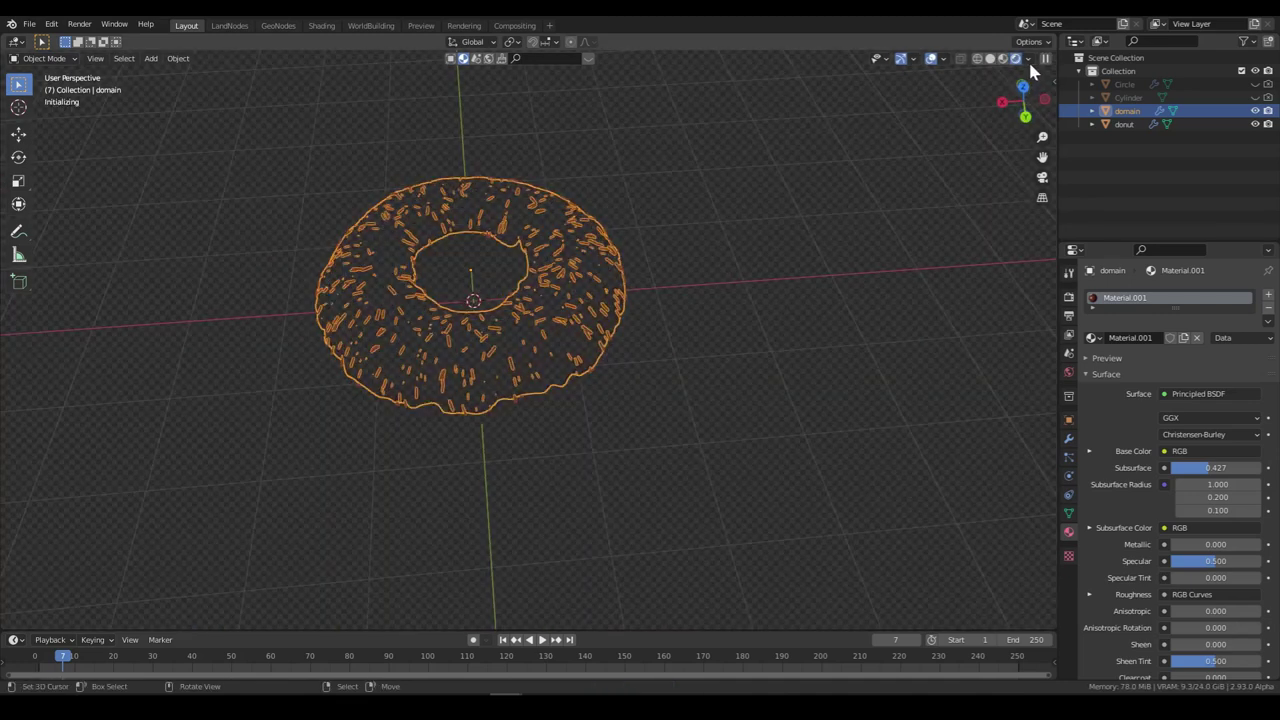
pyautogui.moveTo(688, 362); pyautogui.dragTo(823, 379, button='middle')
pyautogui.hotkey('ctrl', 's')
pyautogui.scroll(-2, 590, 362)
pyautogui.moveTo(590, 362); pyautogui.dragTo(606, 424, button='middle')
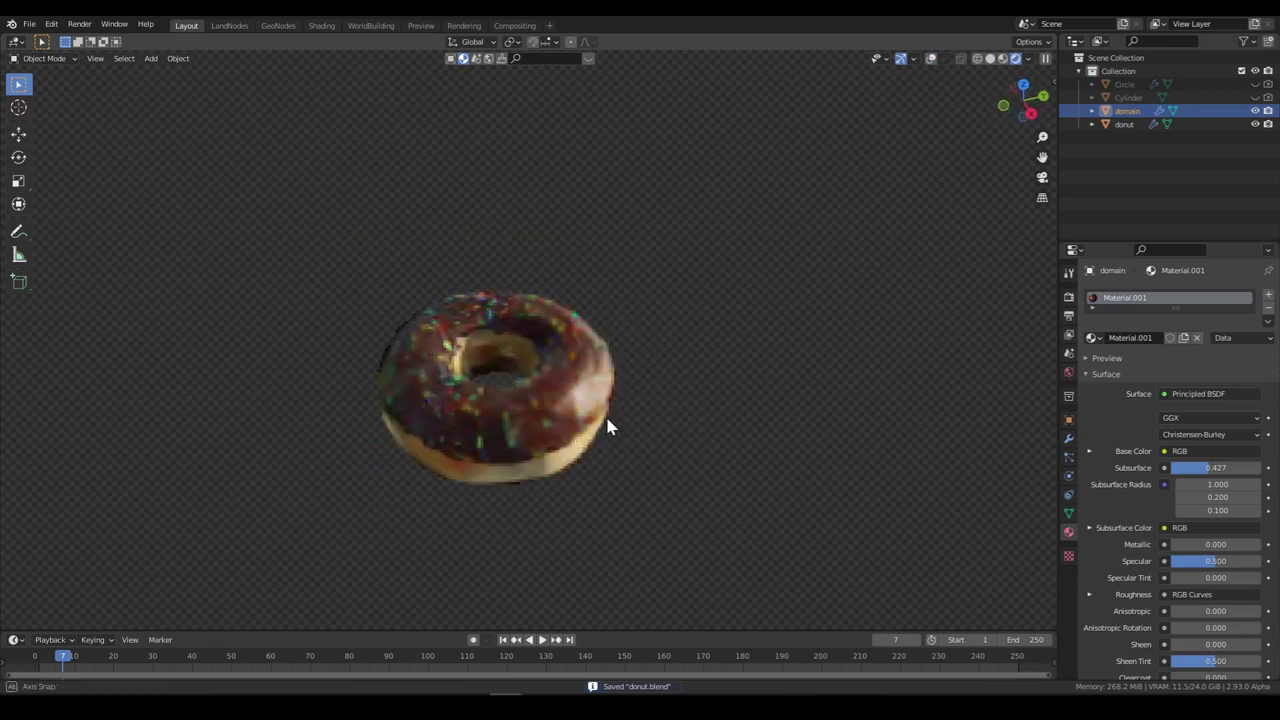
pyautogui.click(991, 58)
pyautogui.scroll(-2, 586, 363)
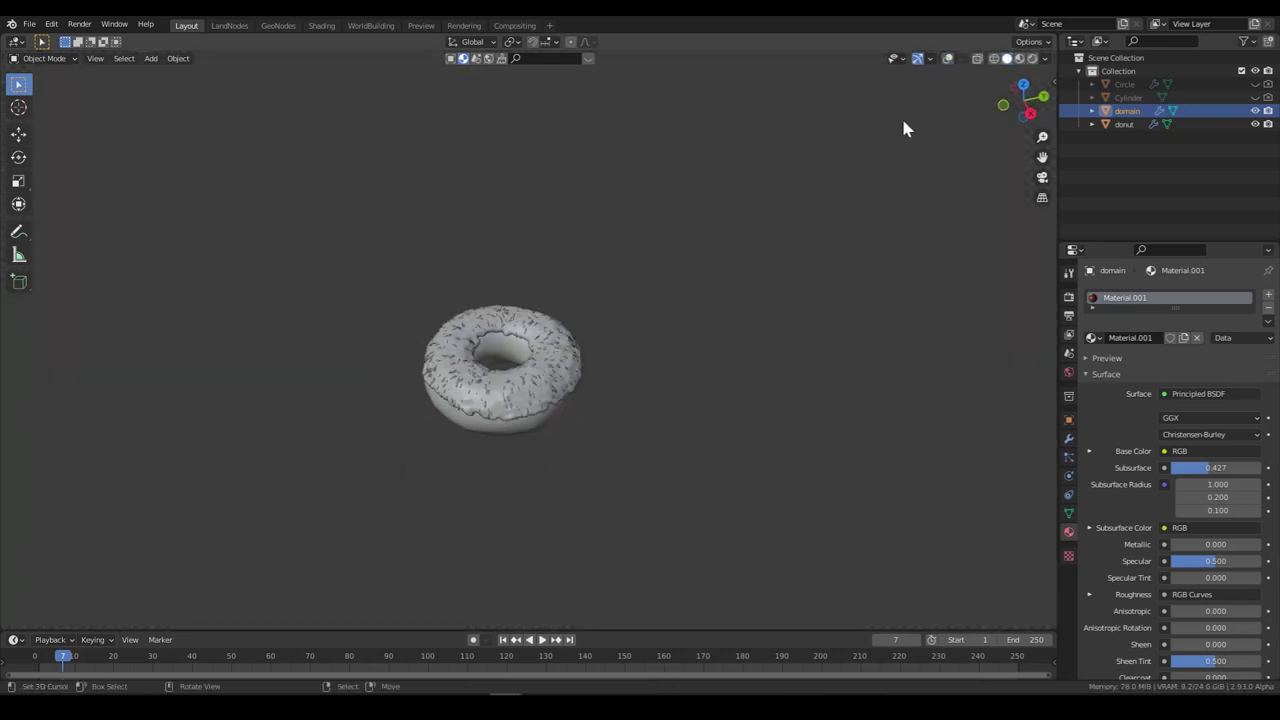
# Step: Restore overlays and add a plane, moving it down beneath the donut
pyautogui.click(949, 60)
pyautogui.hotkey('shift', 'a')
pyautogui.moveTo(560, 352)
pyautogui.click(680, 352)
pyautogui.moveTo(586, 503); pyautogui.dragTo(680, 411, button='middle')
pyautogui.press('g')
pyautogui.press('z')
pyautogui.click(685, 437)
pyautogui.press('g')
pyautogui.press('z')
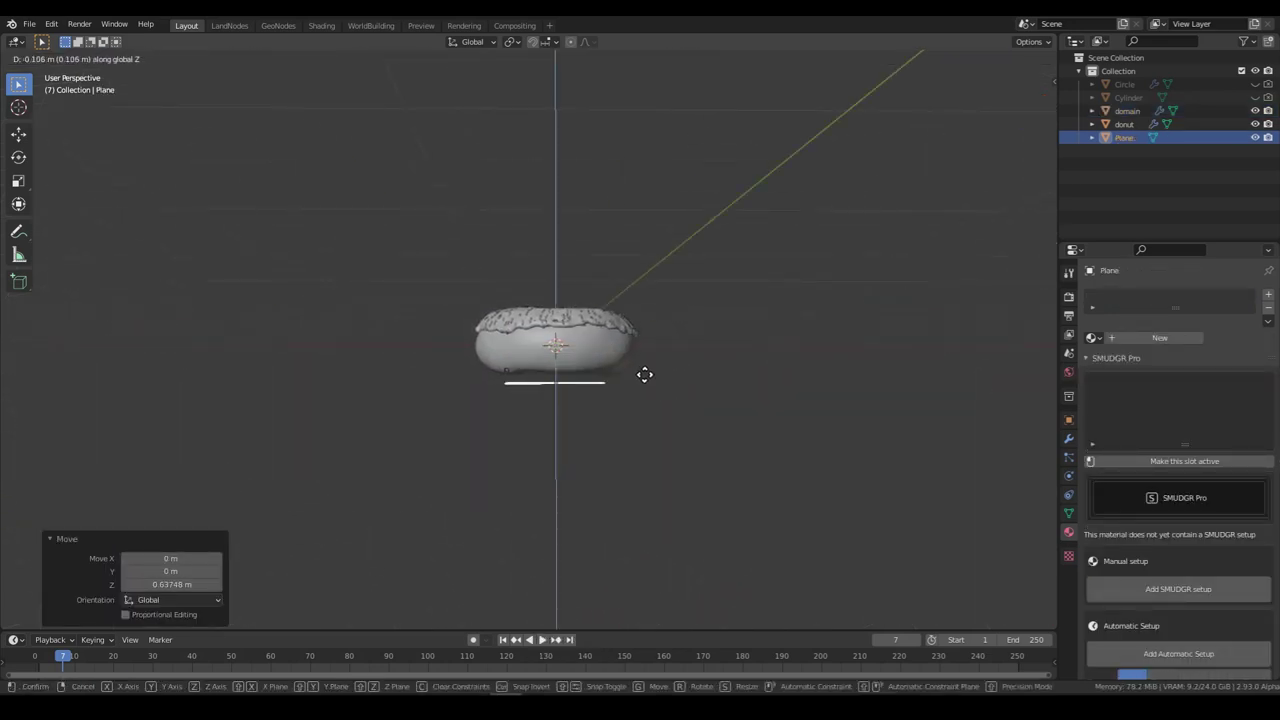
pyautogui.click(650, 380)
# Step: Scale the plane to 6.497 and set it just under the donut's base in front view
pyautogui.moveTo(650, 380); pyautogui.dragTo(634, 440, button='middle')
pyautogui.press('s')
pyautogui.click(450, 352)
pyautogui.press('KP_1')
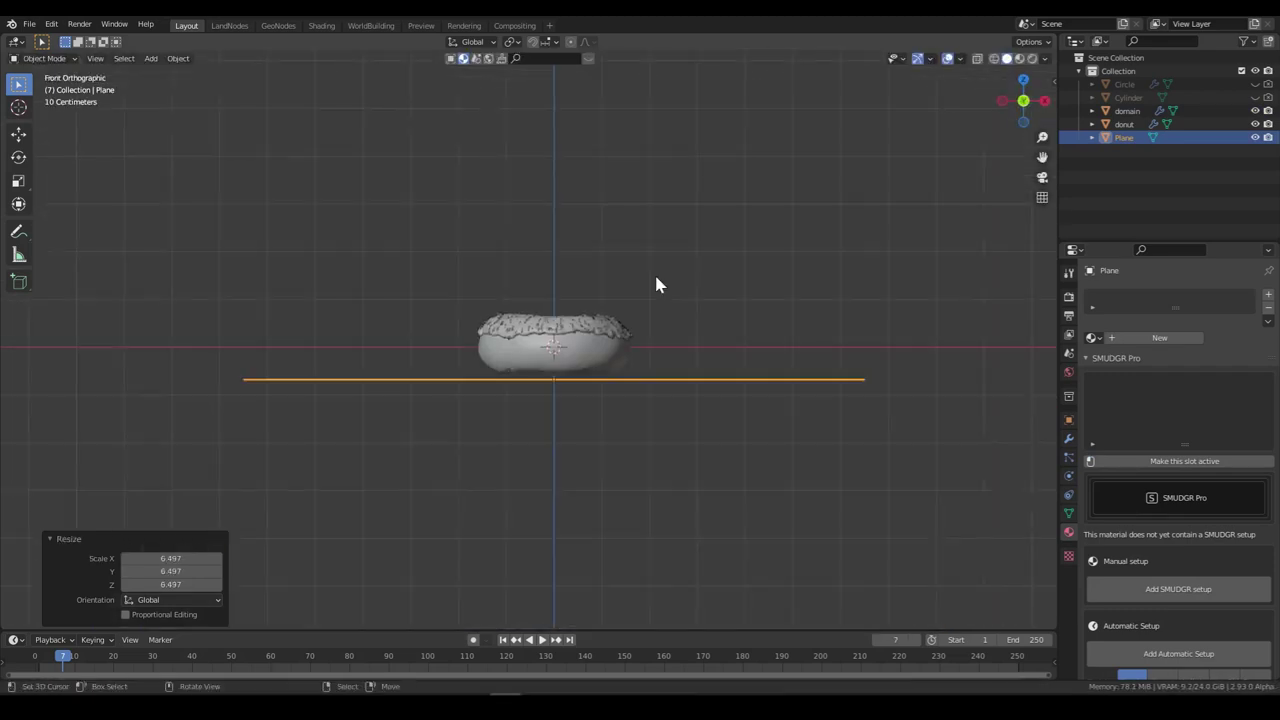
pyautogui.scroll(4, 640, 468)
pyautogui.press('g')
pyautogui.press('z')
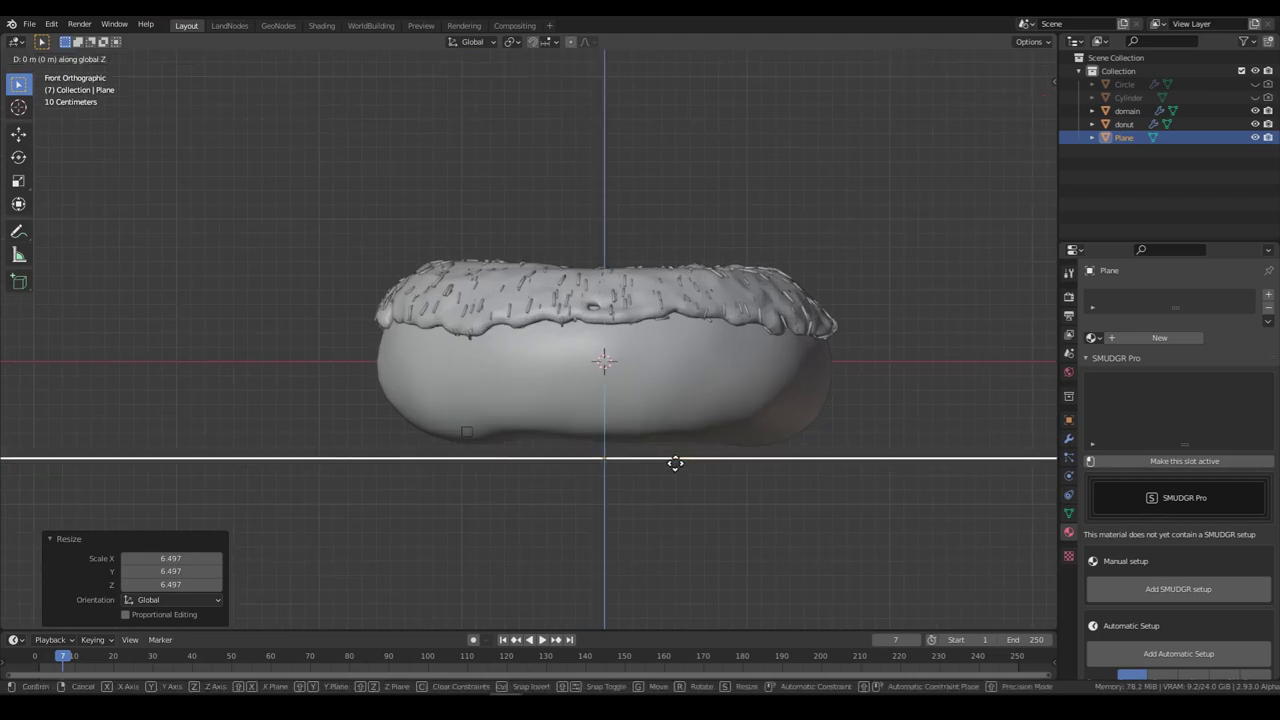
pyautogui.click(689, 383)
pyautogui.moveTo(690, 382); pyautogui.dragTo(463, 201, button='middle')
# Step: Extrude the plane's back edge straight up into a wall and subdivide the backdrop
pyautogui.press('Tab')
pyautogui.press('2')
pyautogui.click(475, 270)
pyautogui.press('g')
pyautogui.click(474, 271)
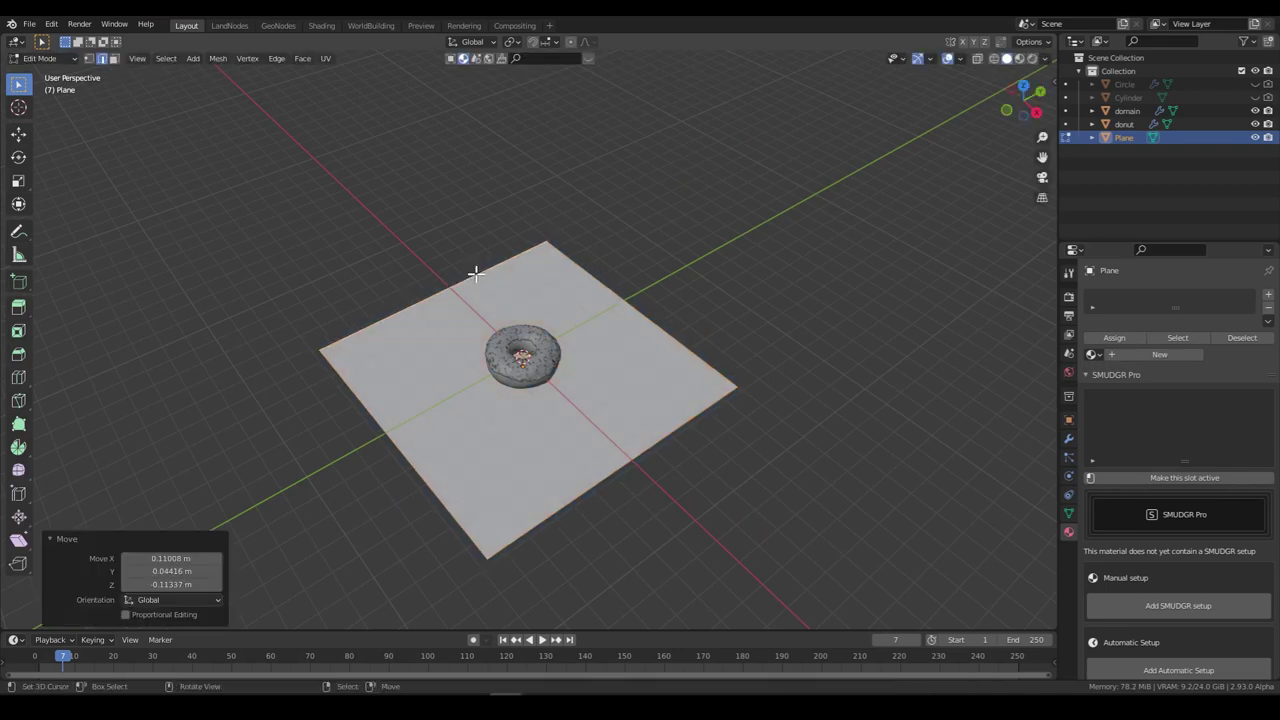
pyautogui.moveTo(474, 271); pyautogui.dragTo(614, 279, button='middle')
pyautogui.hotkey('ctrl', 'z')
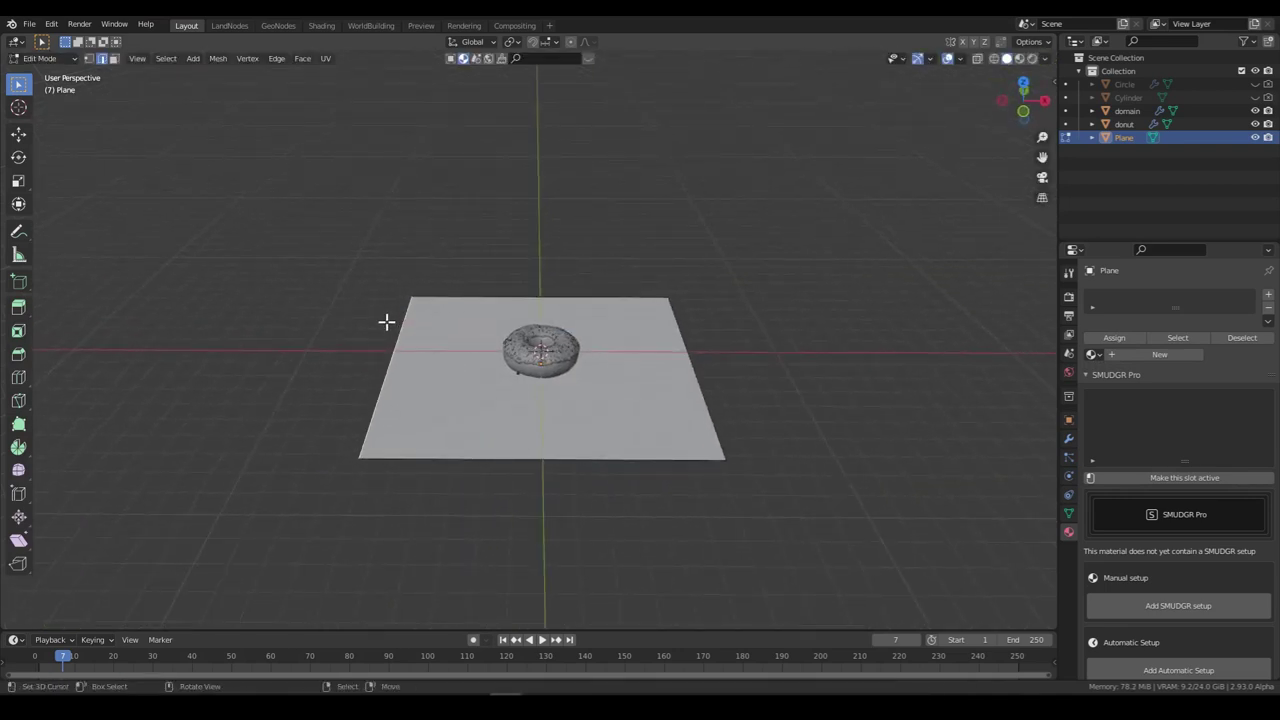
pyautogui.press('e')
pyautogui.press('z')
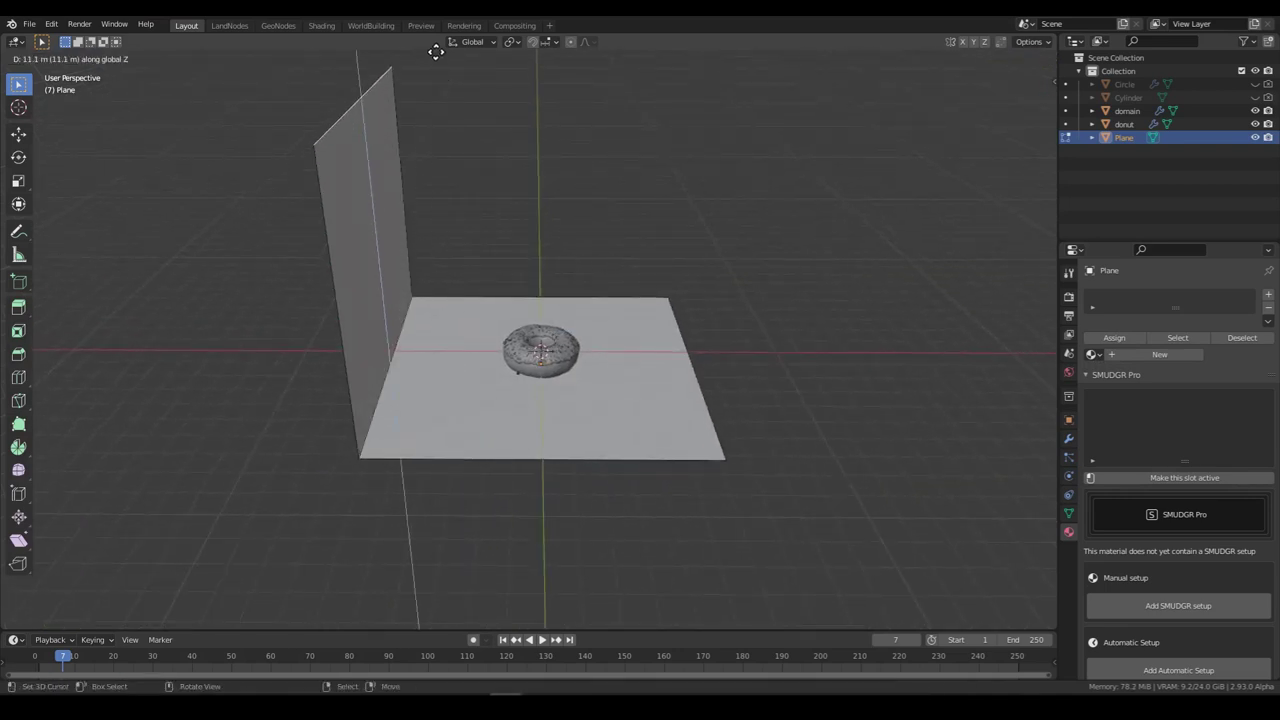
pyautogui.click(440, 54)
pyautogui.press('a')
pyautogui.rightClick(545, 240)
pyautogui.click(545, 236)
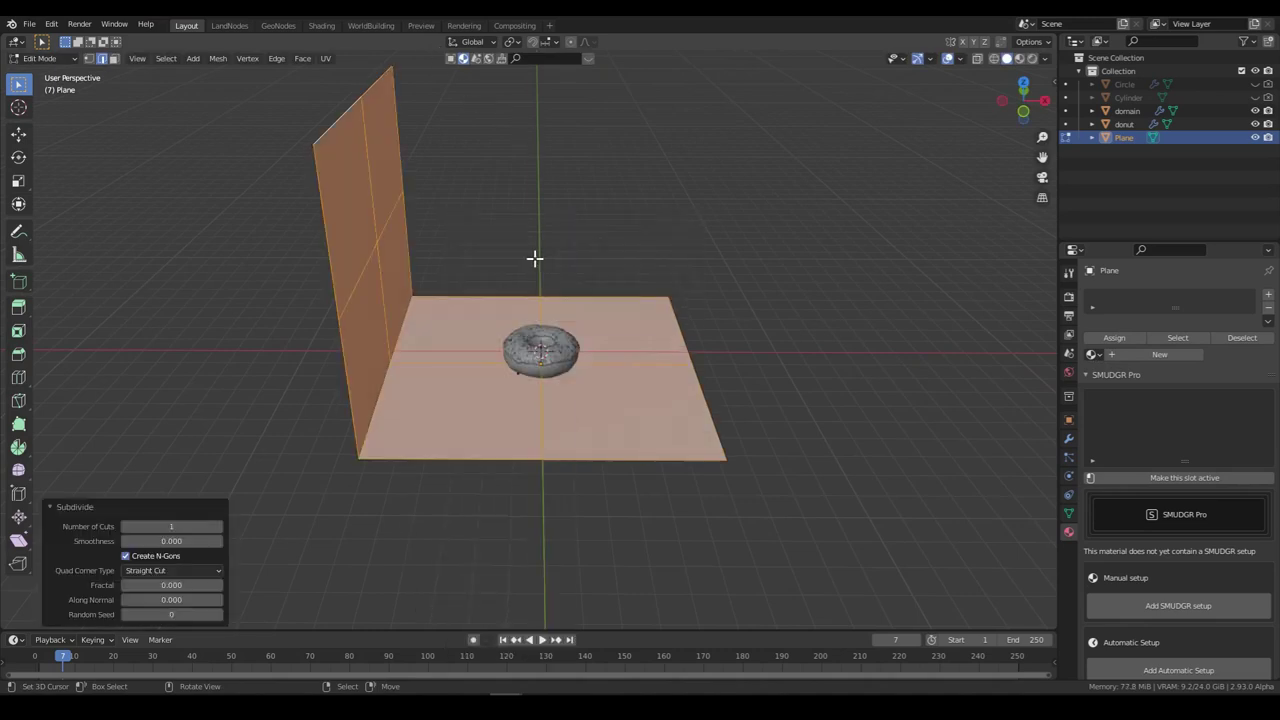
# Step: Add a Subdivision Surface modifier with viewport and render levels 5, then leave Edit Mode
pyautogui.click(1070, 445)
pyautogui.click(1116, 296)
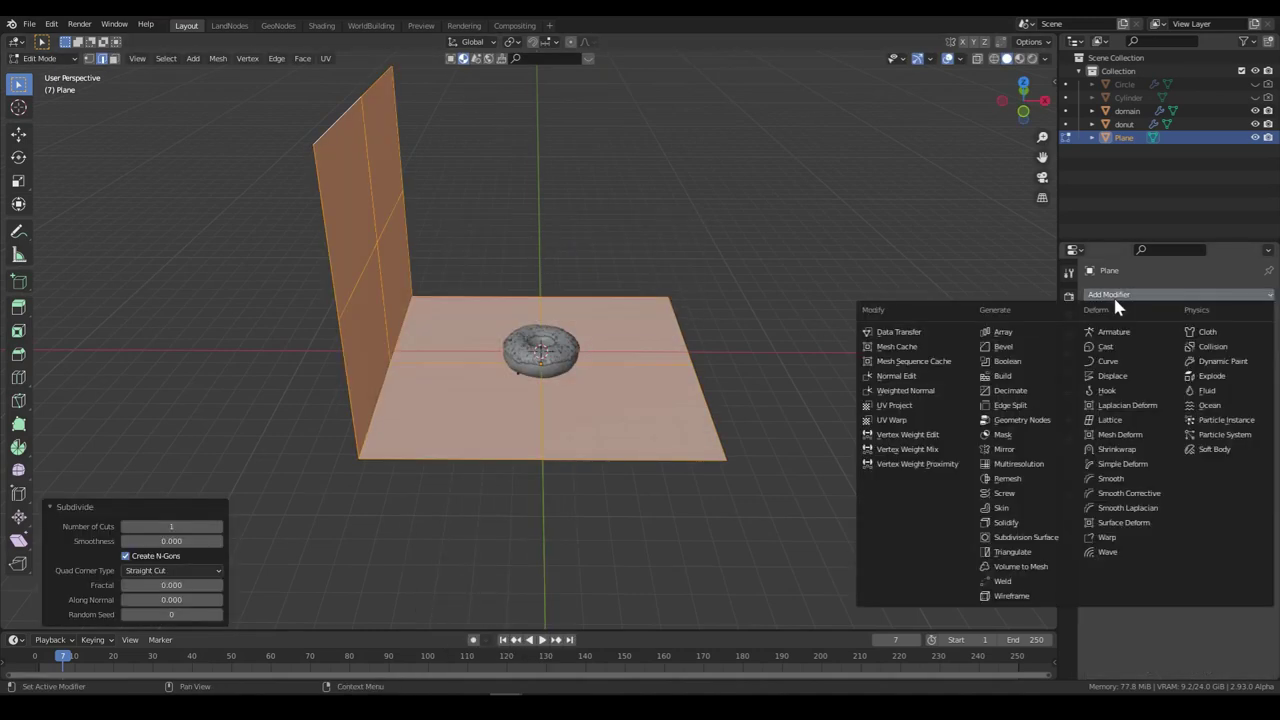
pyautogui.click(1020, 531)
pyautogui.click(1232, 354)
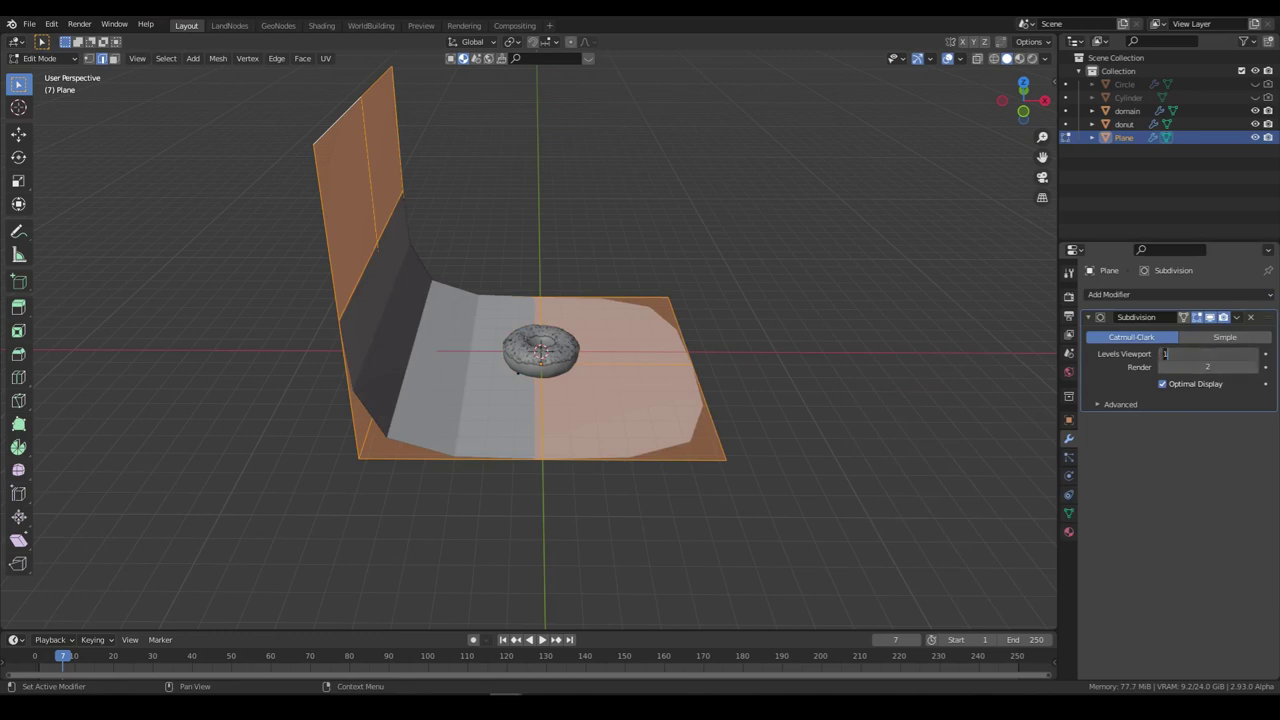
pyautogui.write('5')
pyautogui.press('Return')
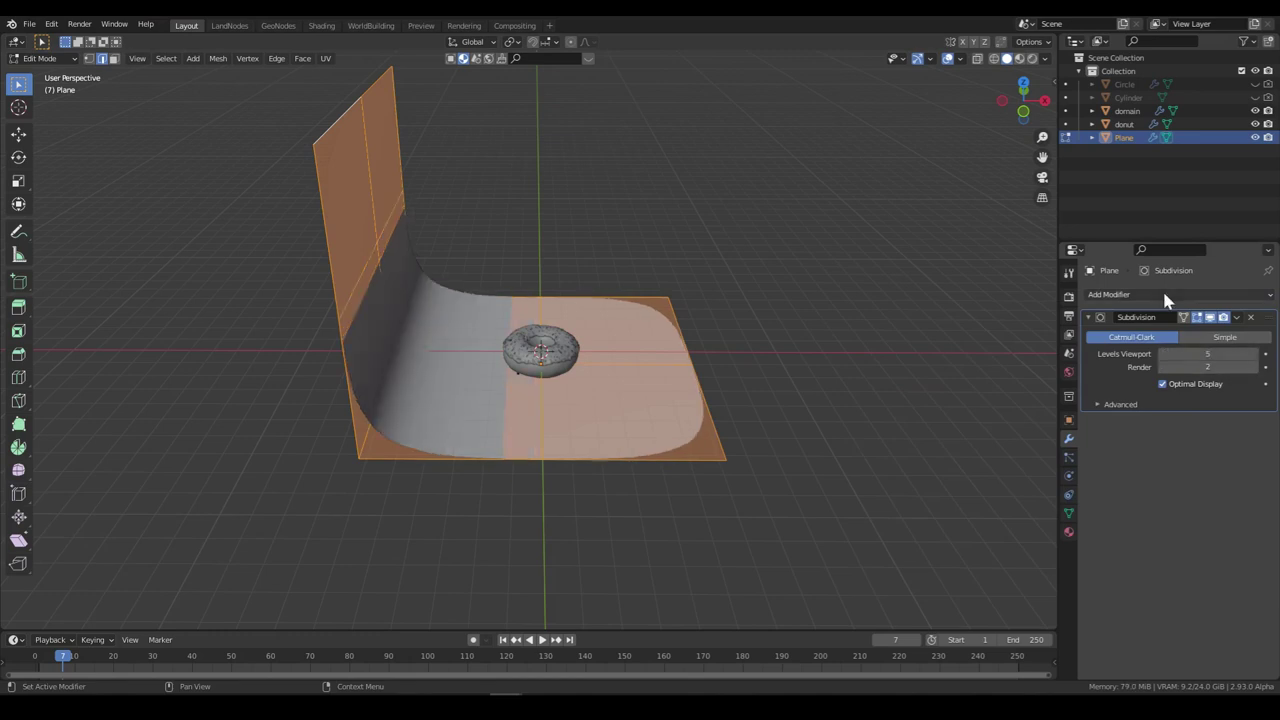
pyautogui.click(1207, 367)
pyautogui.write('5')
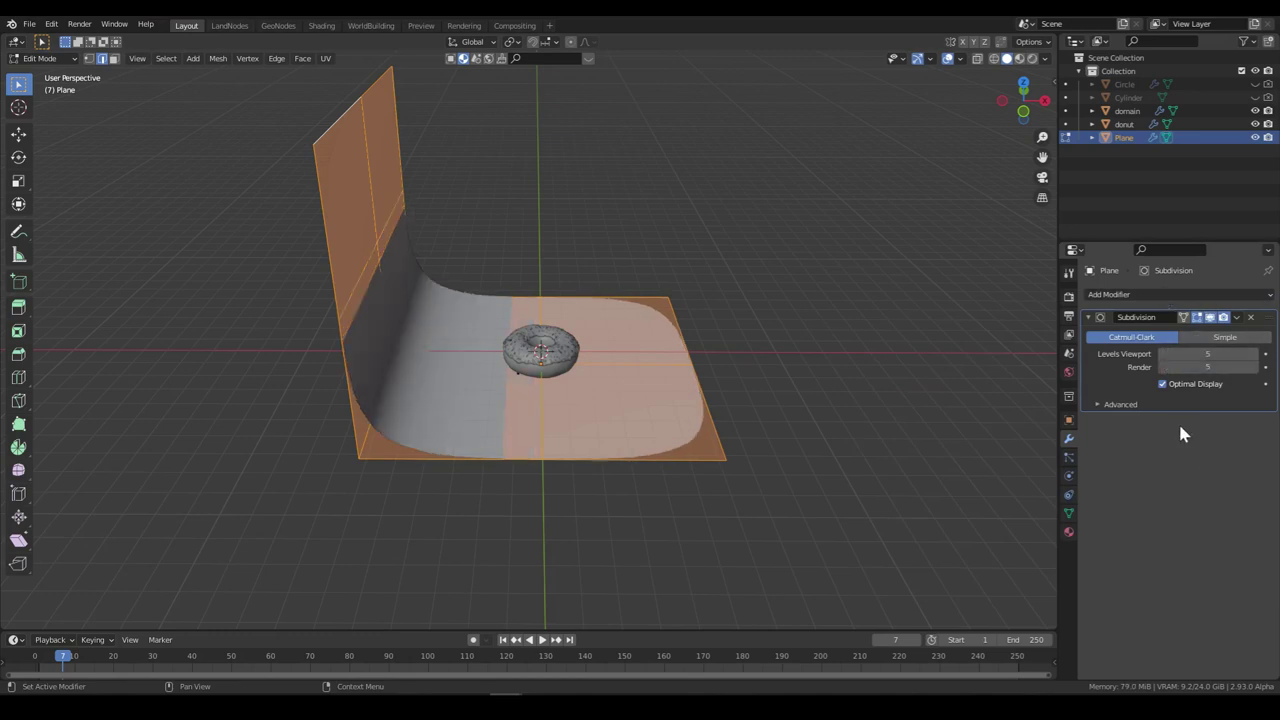
pyautogui.press('Tab')
# Step: Look through the scene camera and set the render resolution to 2000 × 3000 px
pyautogui.moveTo(699, 338); pyautogui.dragTo(483, 303, button='middle')
pyautogui.press('KP_0')
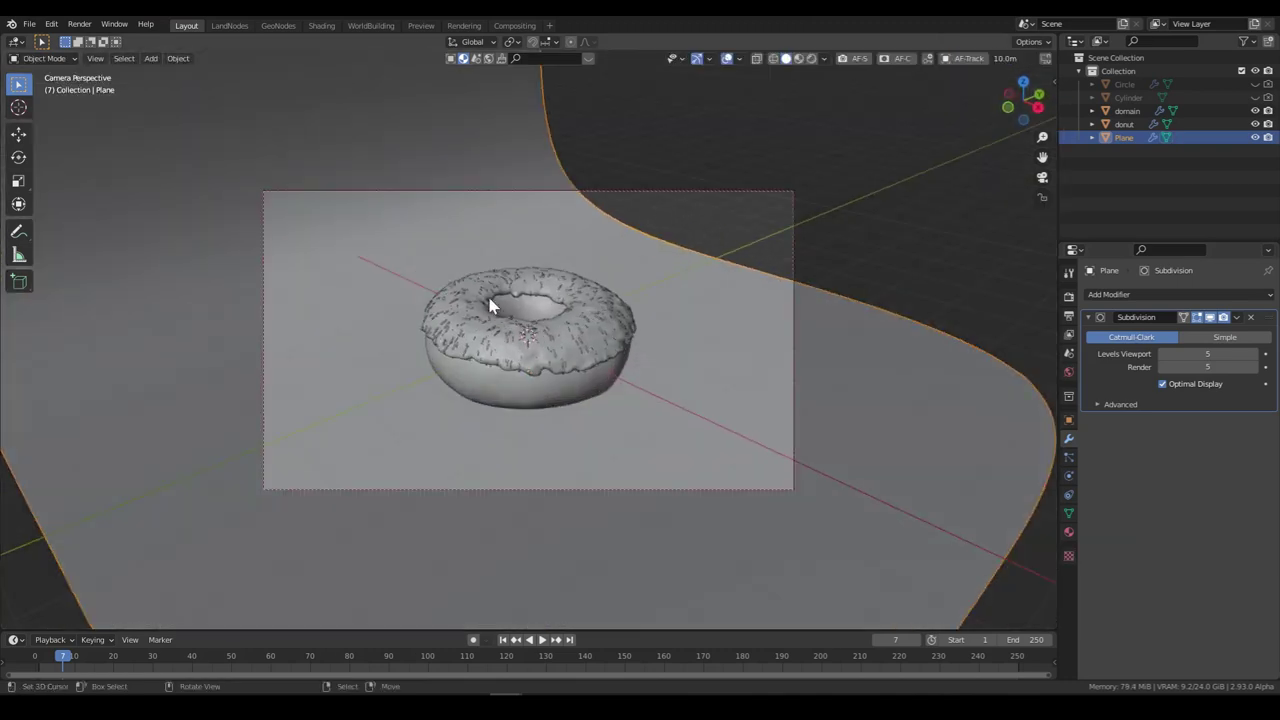
pyautogui.click(1069, 315)
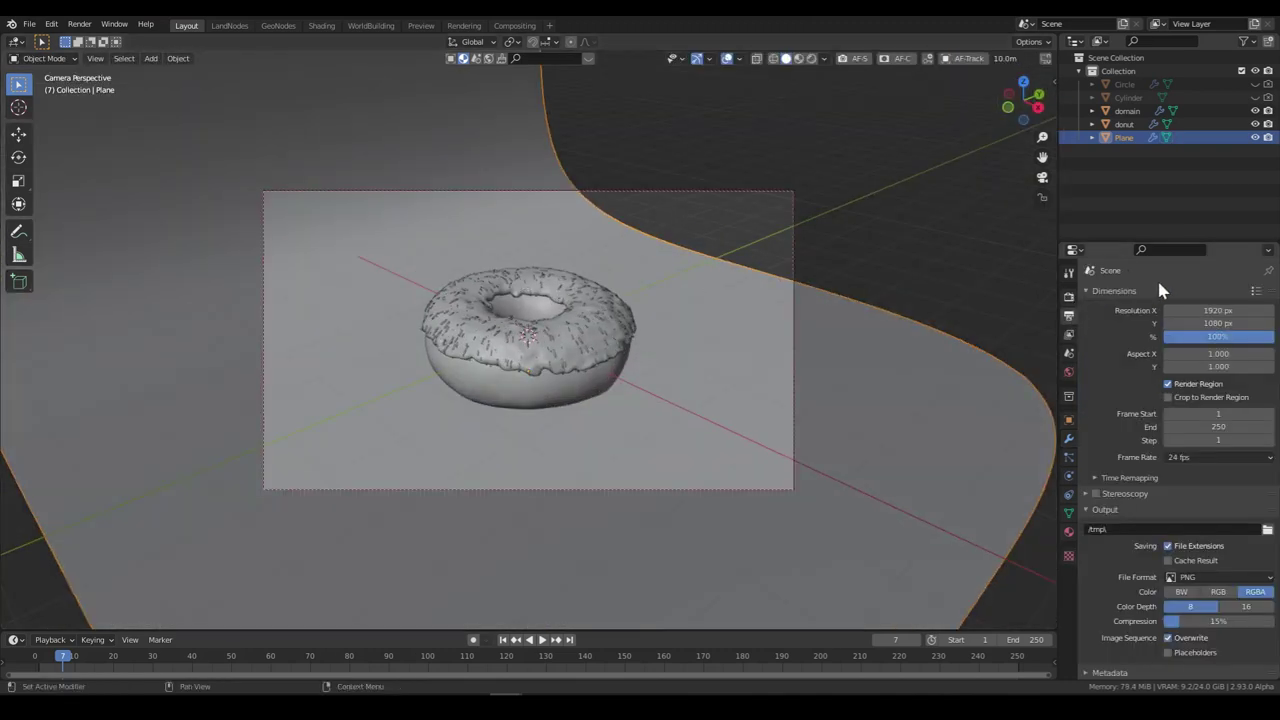
pyautogui.click(1200, 310)
pyautogui.write('2000')
pyautogui.press('Return')
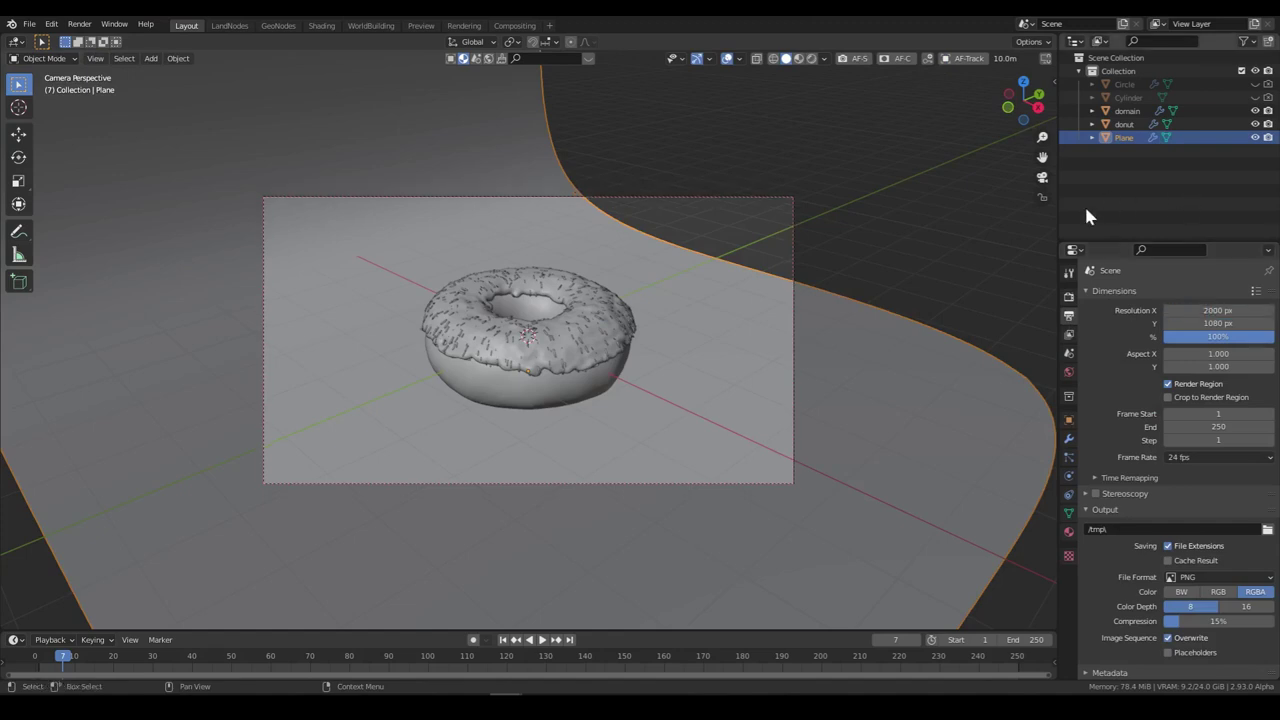
pyautogui.click(1218, 323)
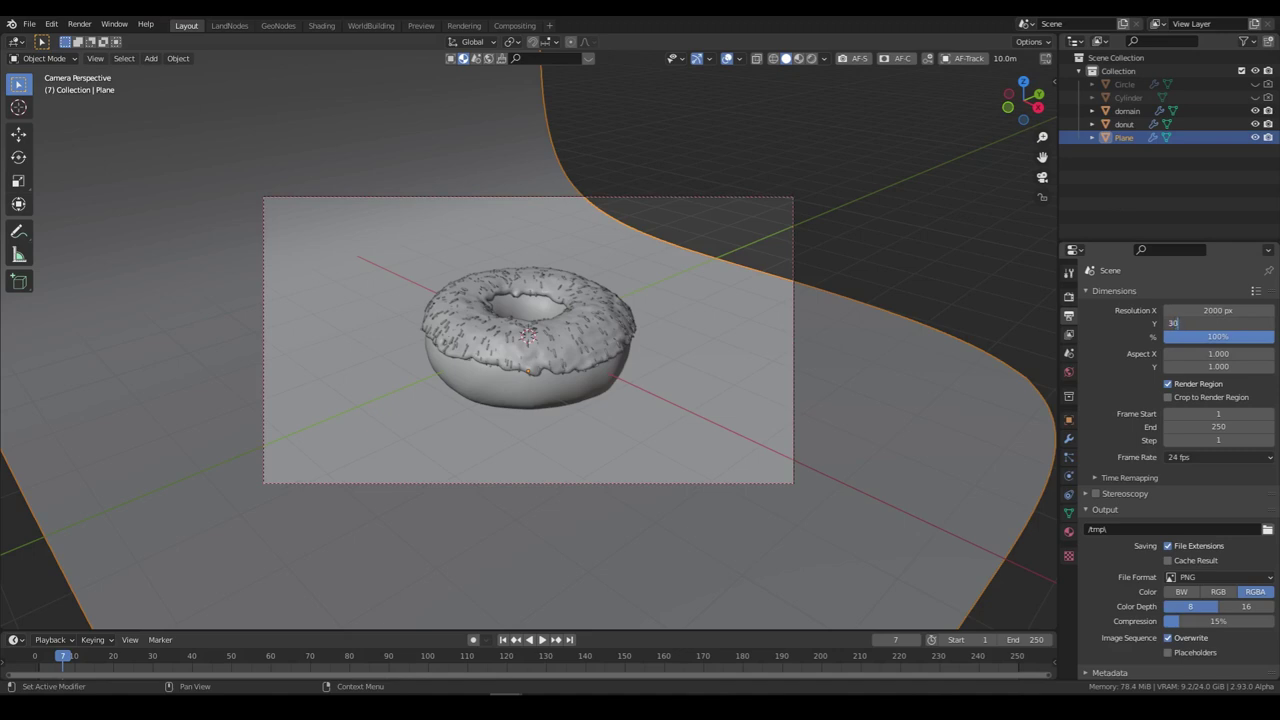
pyautogui.write('3000')
pyautogui.press('Return')
# Step: Fly the camera closer to the donut with walk navigation
pyautogui.hotkey('shift', '`')
pyautogui.moveTo(529, 339)
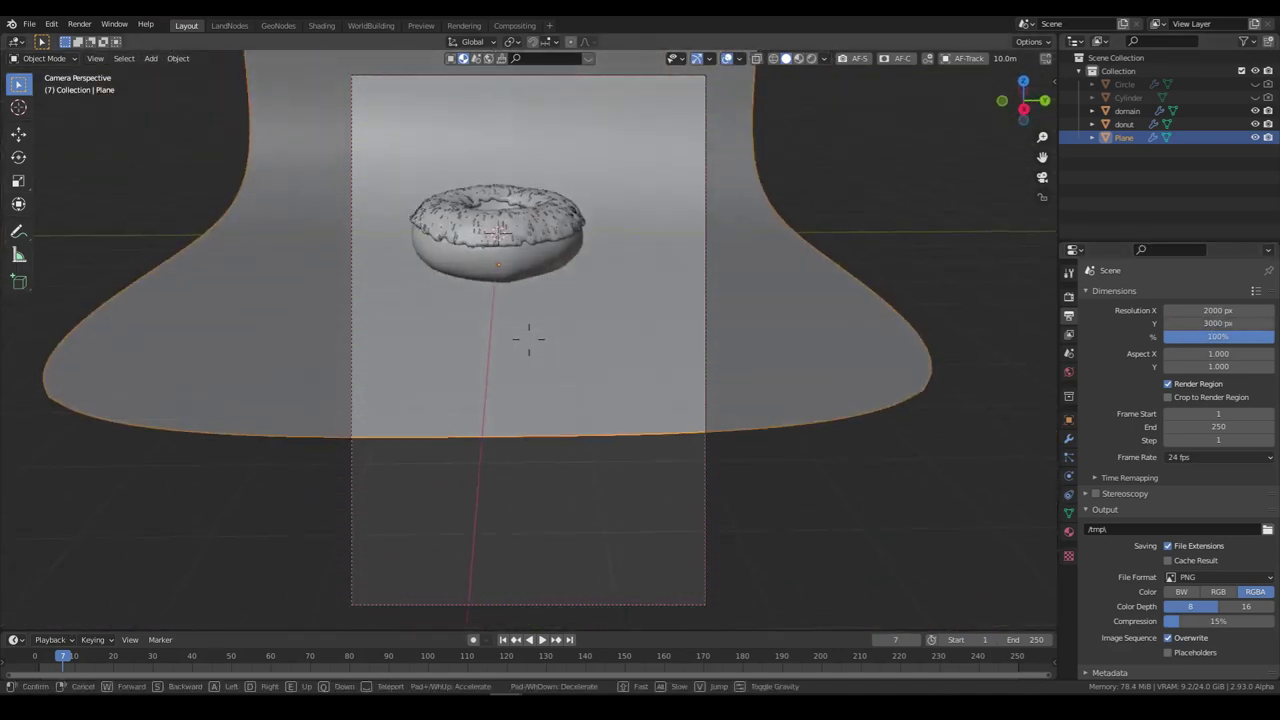
pyautogui.press('w')
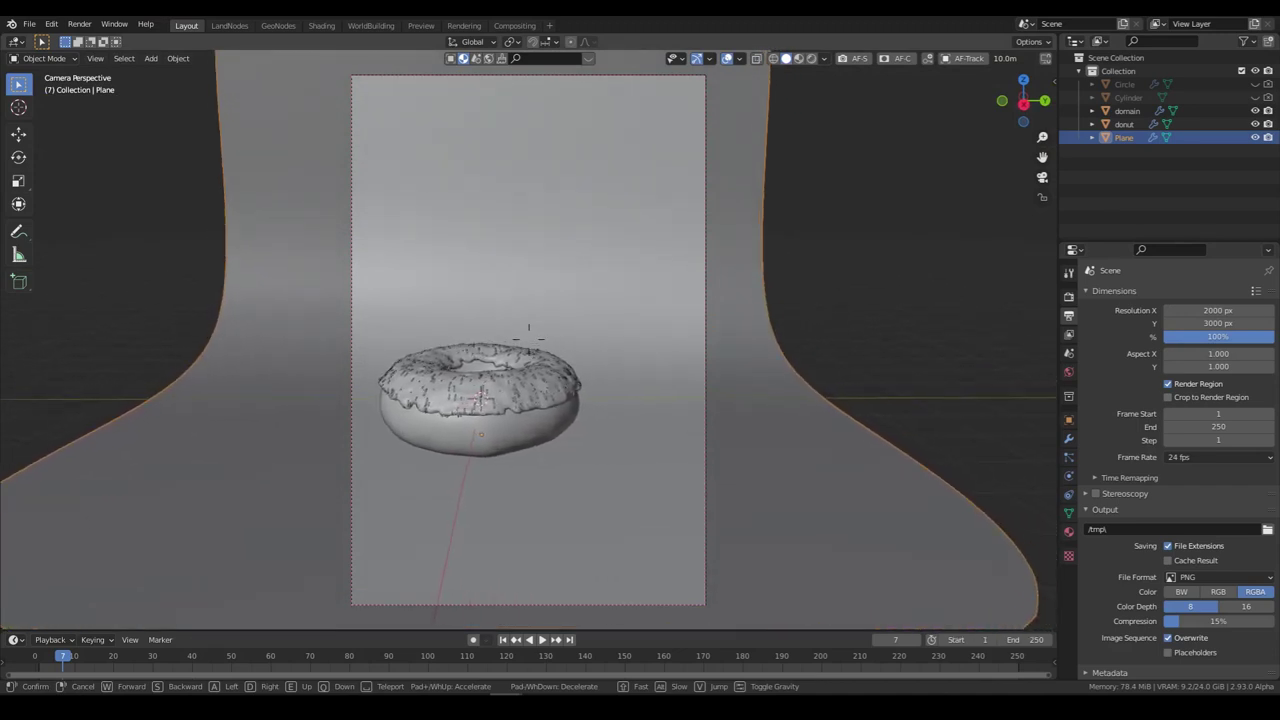
# Step: Keep the camera framing, save donut.blend, and switch the viewport to Rendered shading
pyautogui.click(530, 348)
pyautogui.hotkey('ctrl', 's')
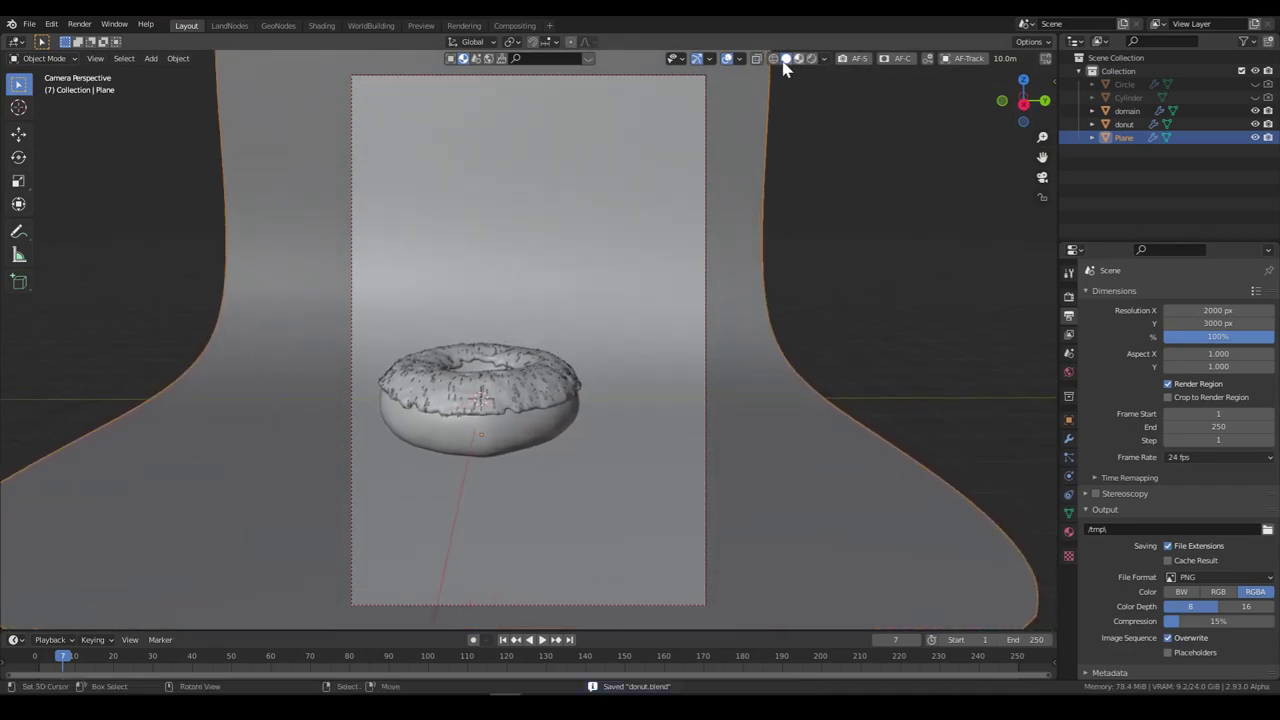
pyautogui.press('z')
pyautogui.press('8')
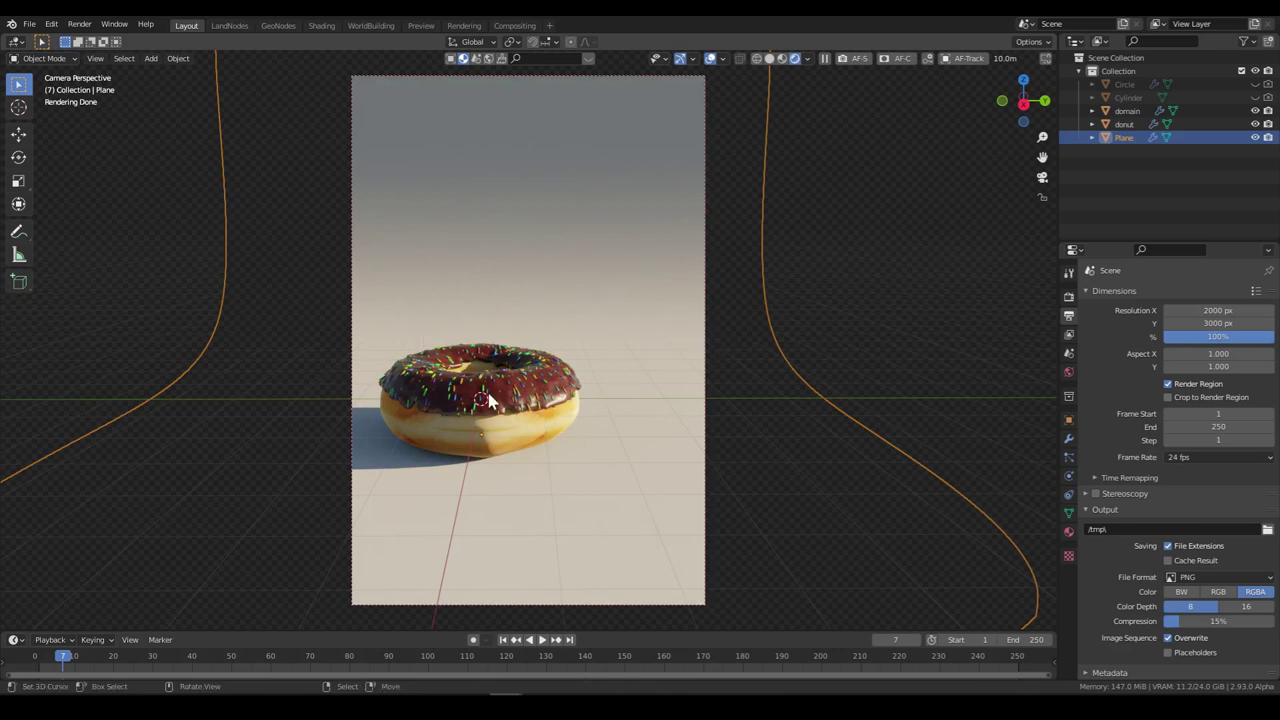
# Step: Reselect the Plane backdrop and orbit out of the camera view
pyautogui.keyDown('ctrl'); pyautogui.click(1123, 135); pyautogui.keyUp('ctrl')
pyautogui.click(805, 326)
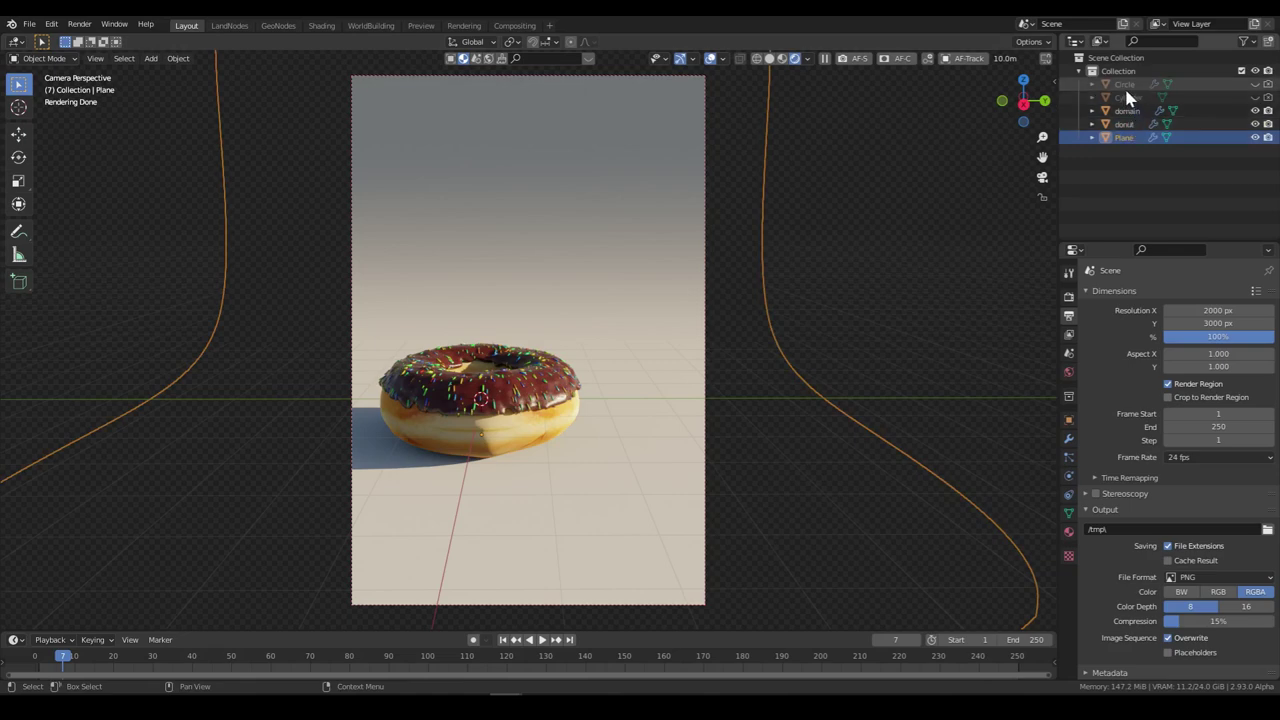
pyautogui.moveTo(640, 400); pyautogui.dragTo(614, 415, button='middle')
# Step: Add a new camera and view the scene through it
pyautogui.hotkey('shift', 'a')
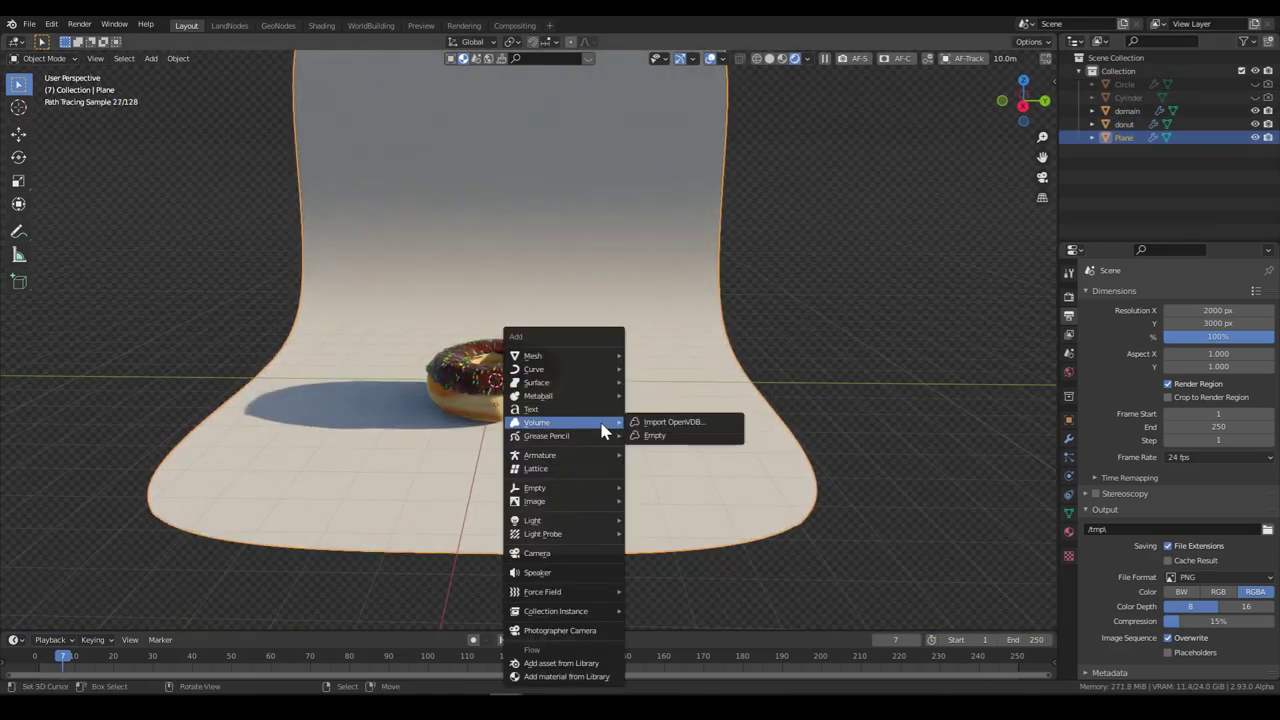
pyautogui.click(540, 553)
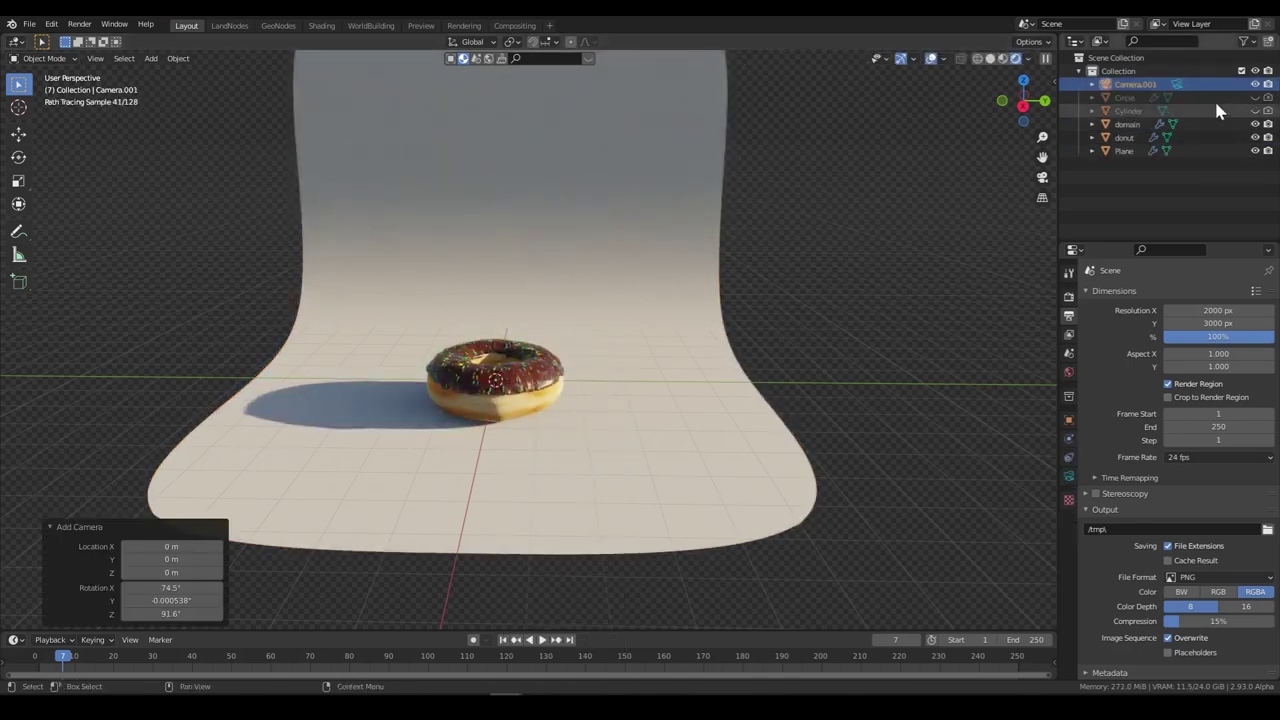
pyautogui.click(1177, 85)
pyautogui.moveTo(702, 359); pyautogui.dragTo(620, 344, button='middle')
pyautogui.press('ctrl+KP_0')
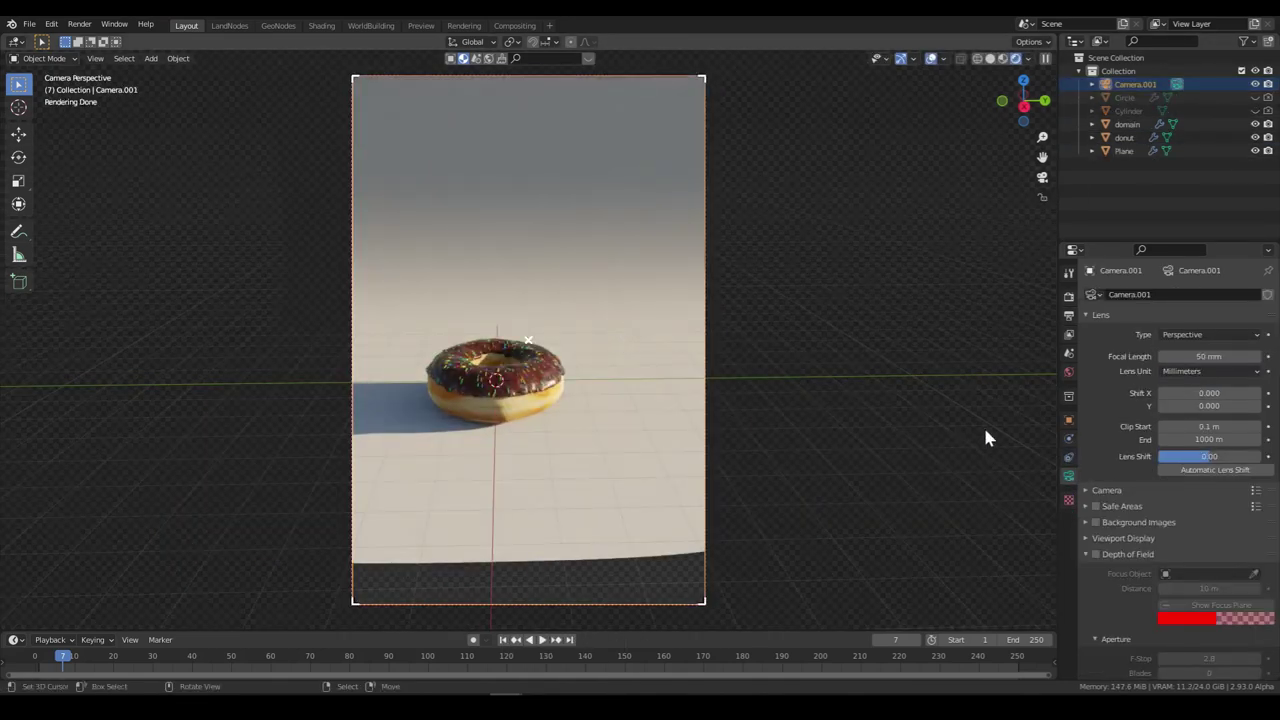
# Step: Set the new camera's focal length to 100 mm and fly it to centre the donut
pyautogui.click(1200, 356)
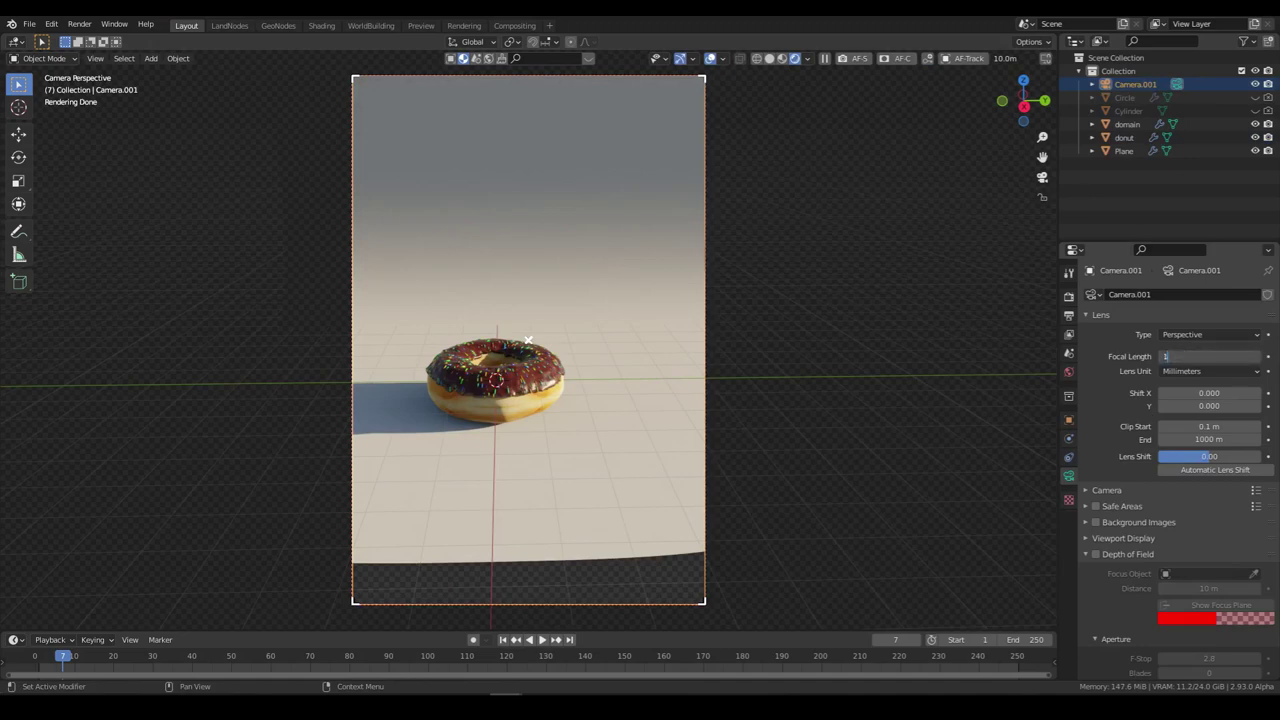
pyautogui.write('100')
pyautogui.press('Return')
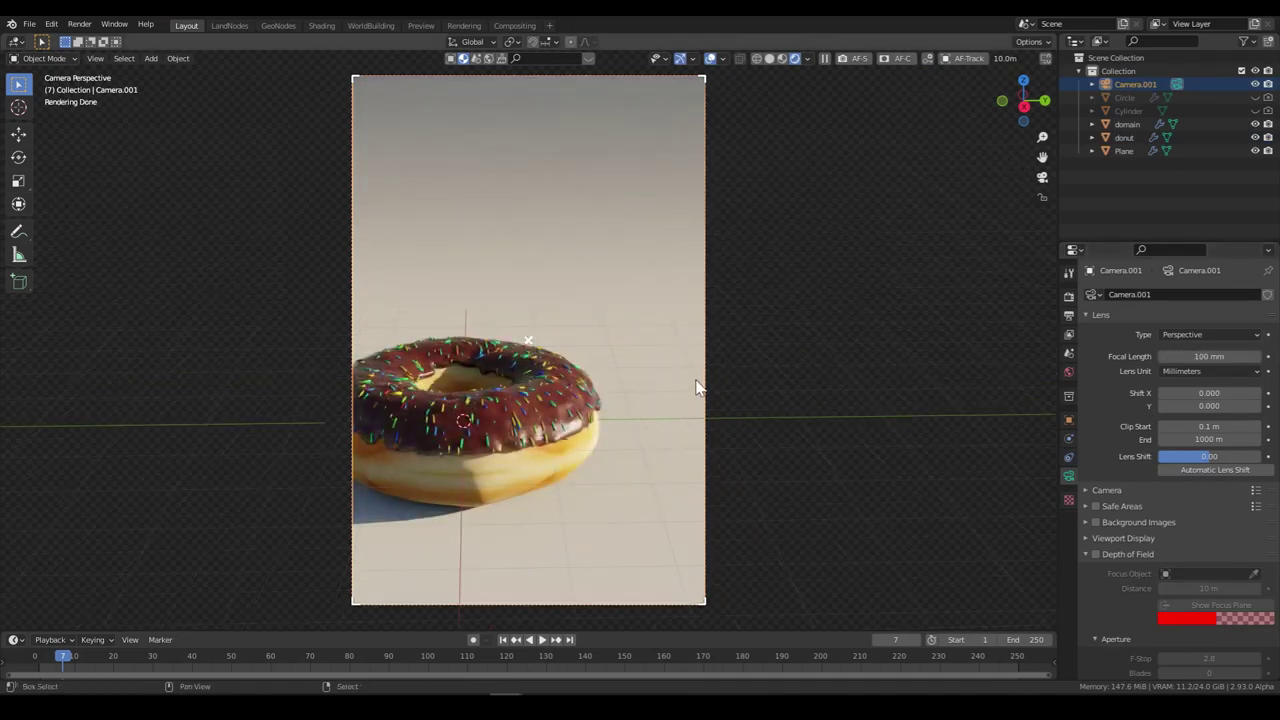
pyautogui.hotkey('shift', '`')
pyautogui.press('s')
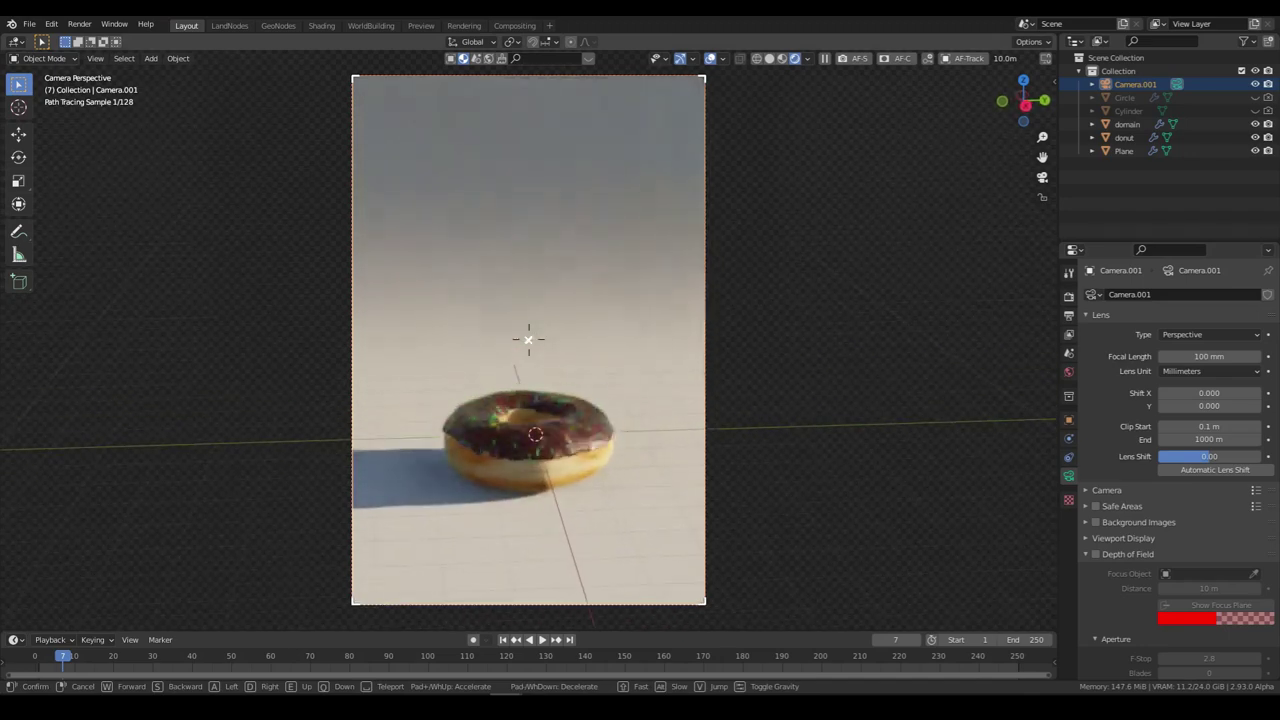
pyautogui.press('w')
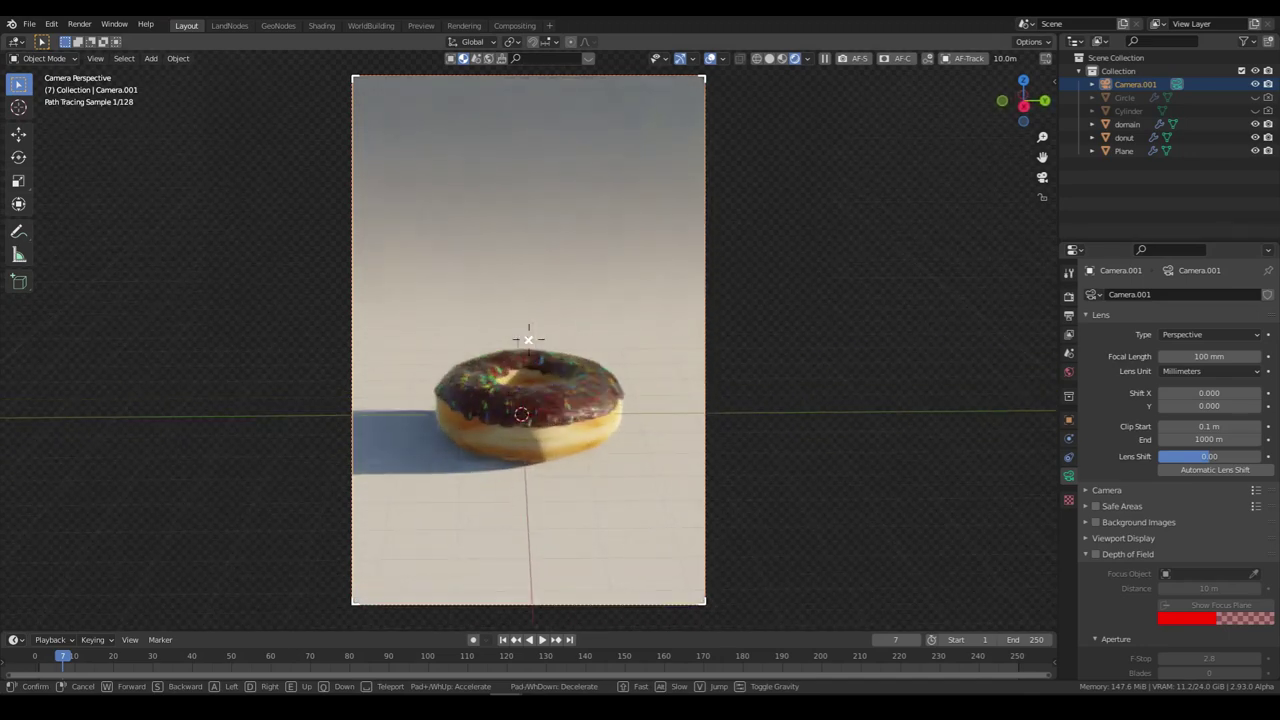
# Step: Enable depth of field on Camera.001 with F-stop 0.1 and a focus distance of about 24 m
pyautogui.click(530, 343)
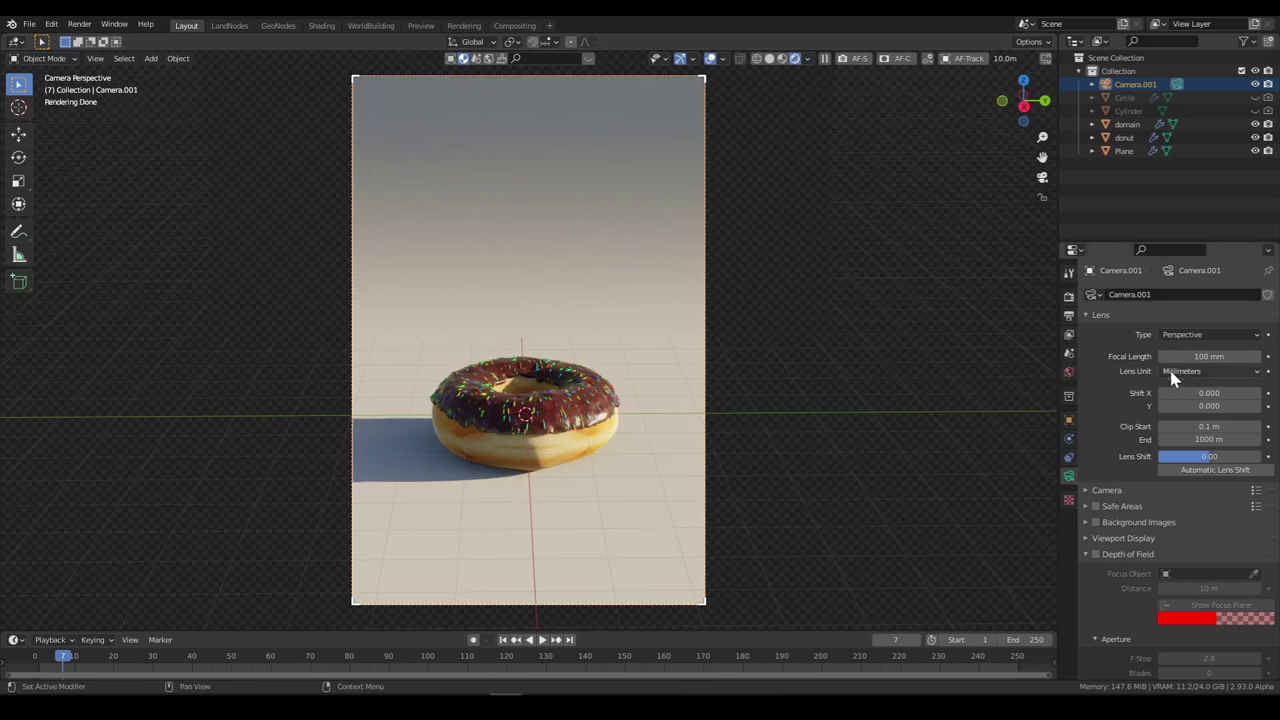
pyautogui.click(1095, 554)
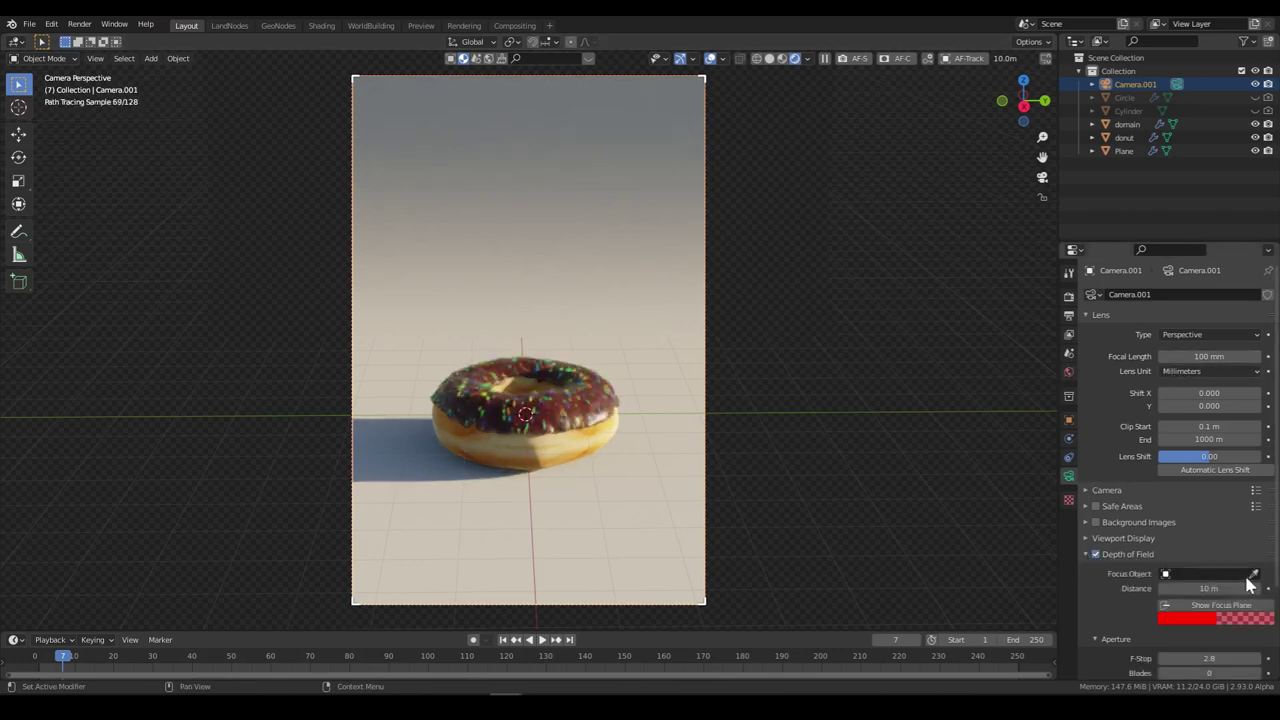
pyautogui.click(1254, 573)
pyautogui.click(535, 420)
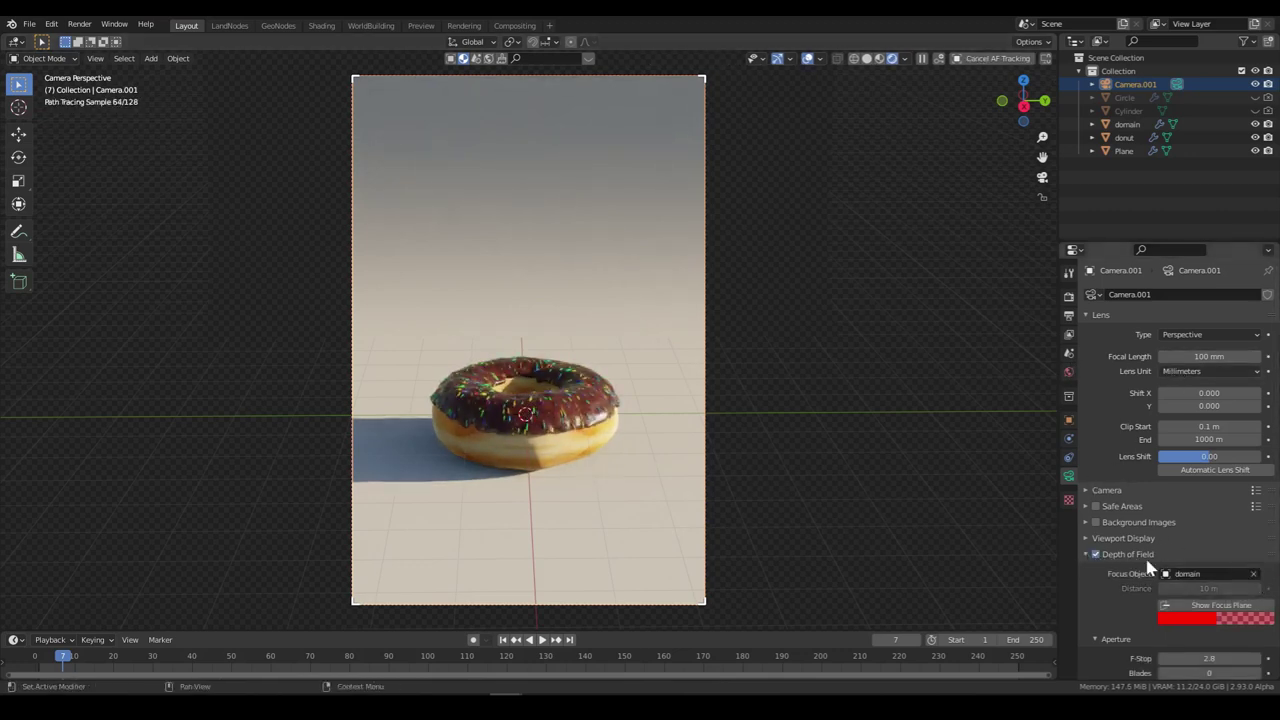
pyautogui.moveTo(1218, 665); pyautogui.dragTo(1130, 665)
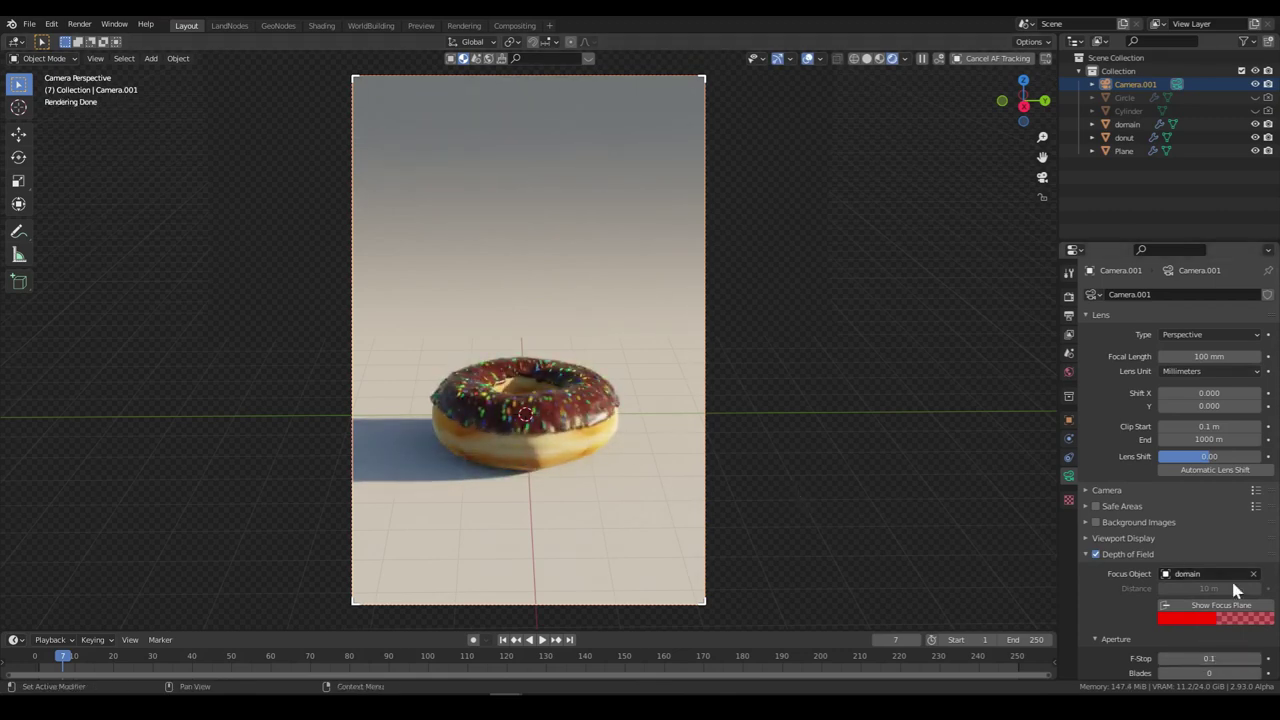
pyautogui.click(1253, 573)
pyautogui.moveTo(1209, 588); pyautogui.dragTo(1262, 588)
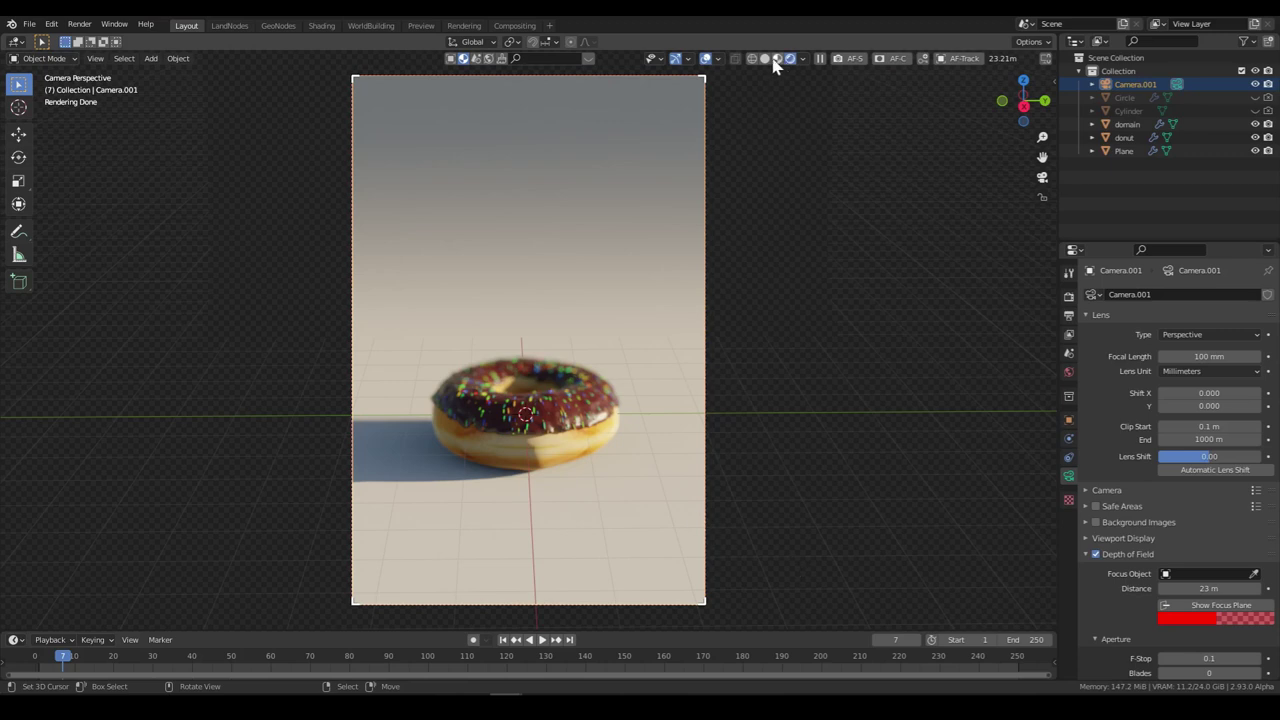
# Step: Hide the viewport overlays, save donut.blend, and open the World properties
pyautogui.click(705, 59)
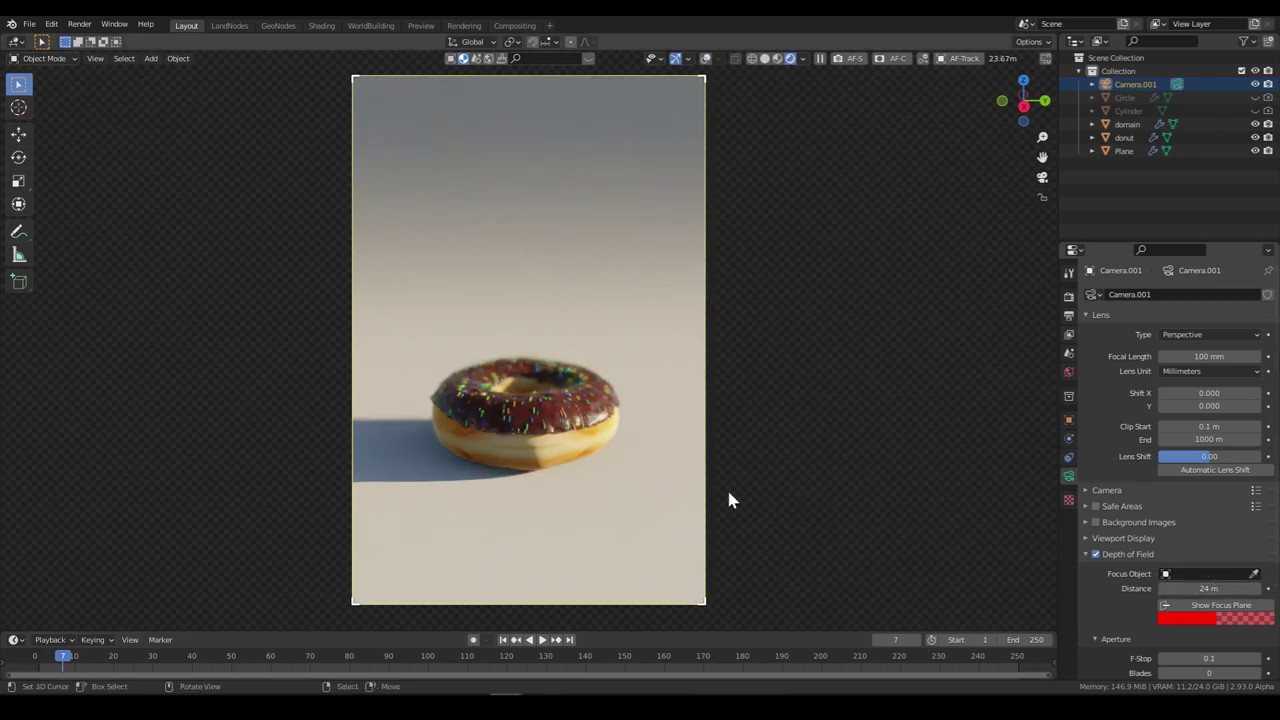
pyautogui.hotkey('ctrl', 's')
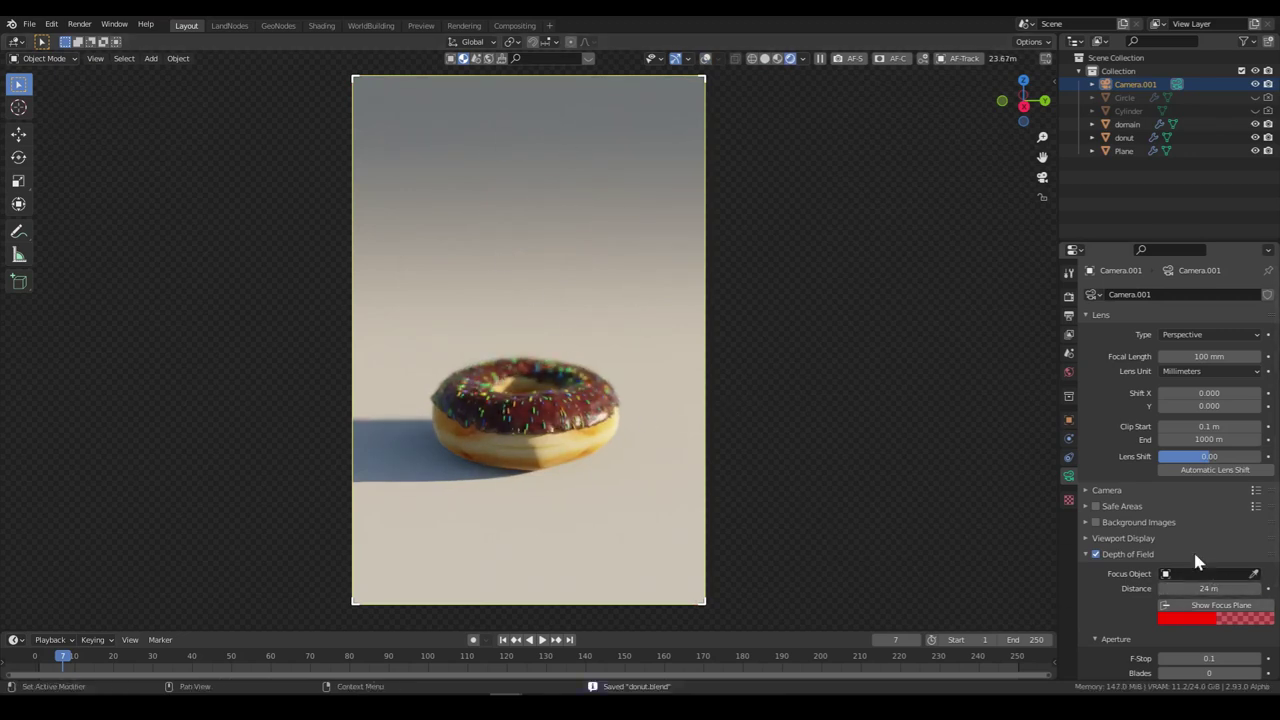
pyautogui.click(1066, 373)
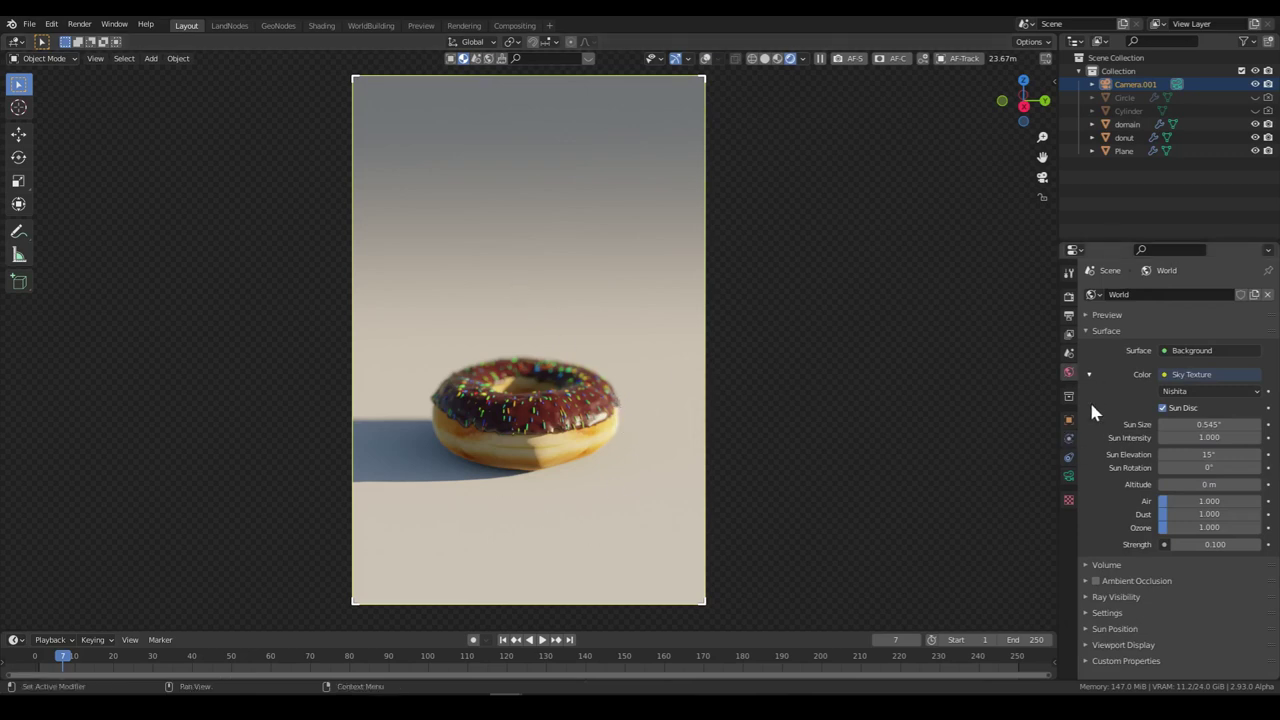
# Step: Add the 4k studio_small_05 Interior Studio HDRI as the world through HDRi Maker
pyautogui.click(1166, 374)
pyautogui.press('Escape')
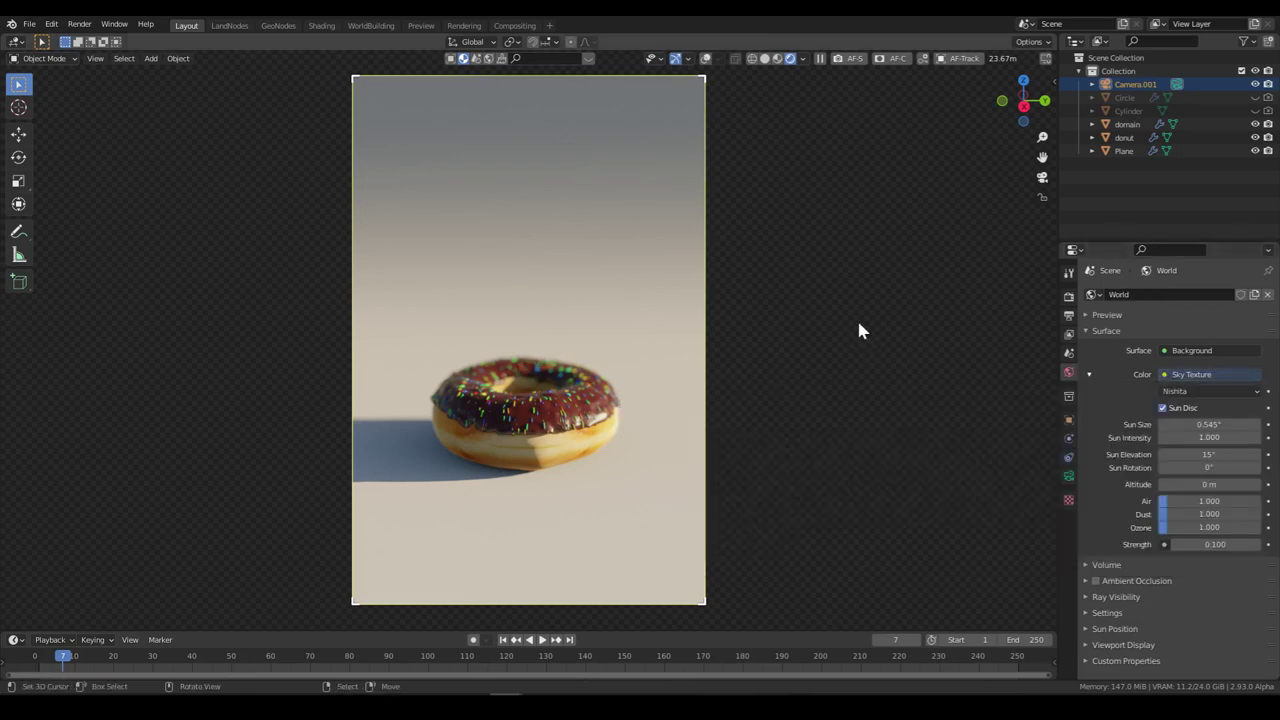
pyautogui.press('n')
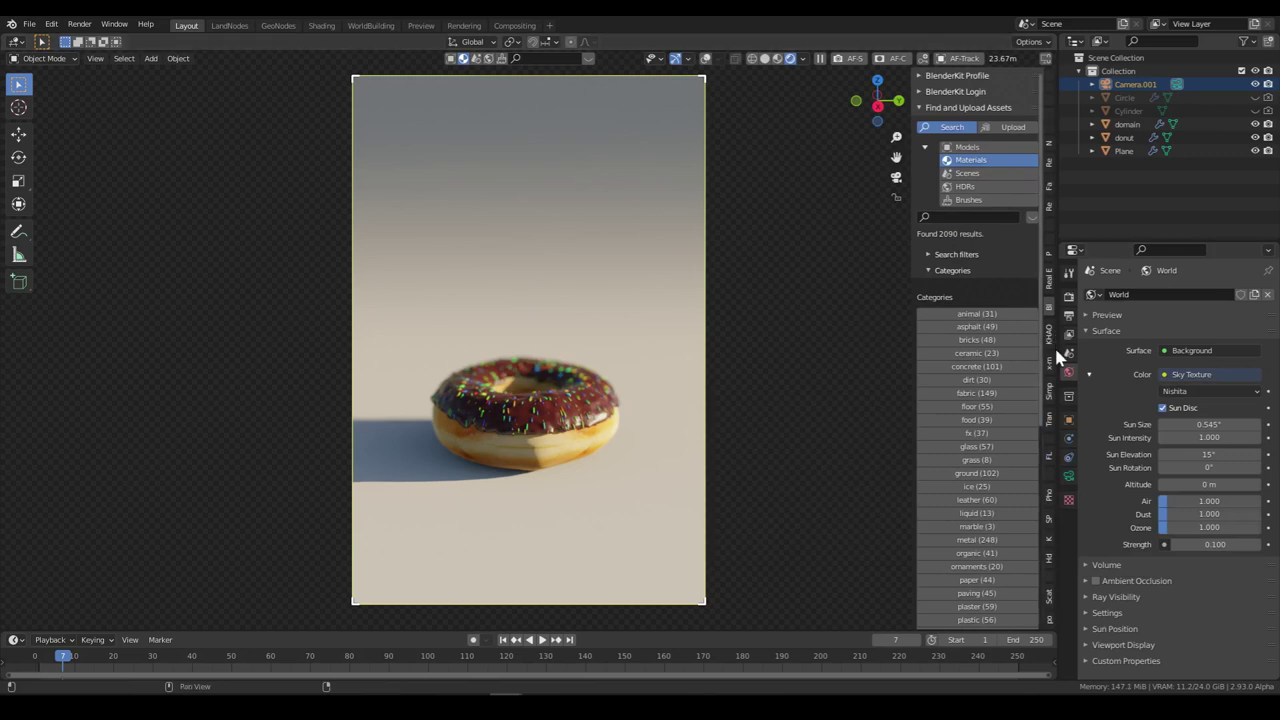
pyautogui.click(1048, 558)
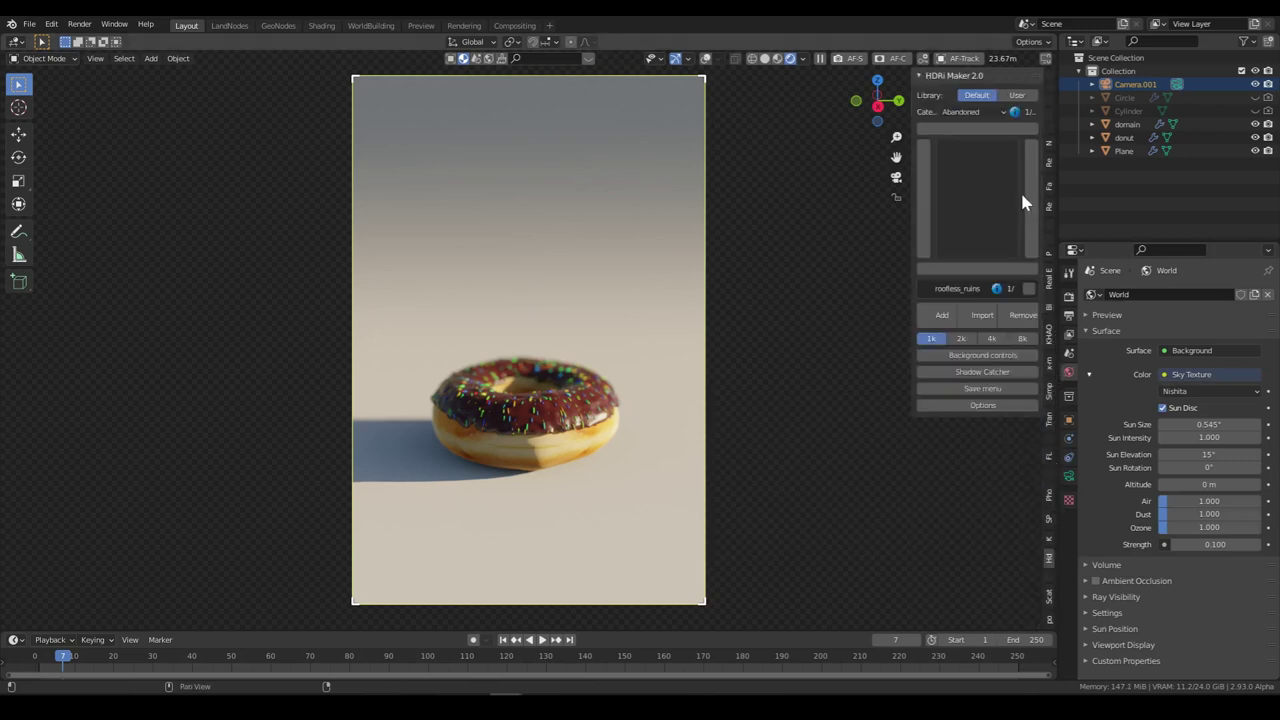
pyautogui.click(975, 113)
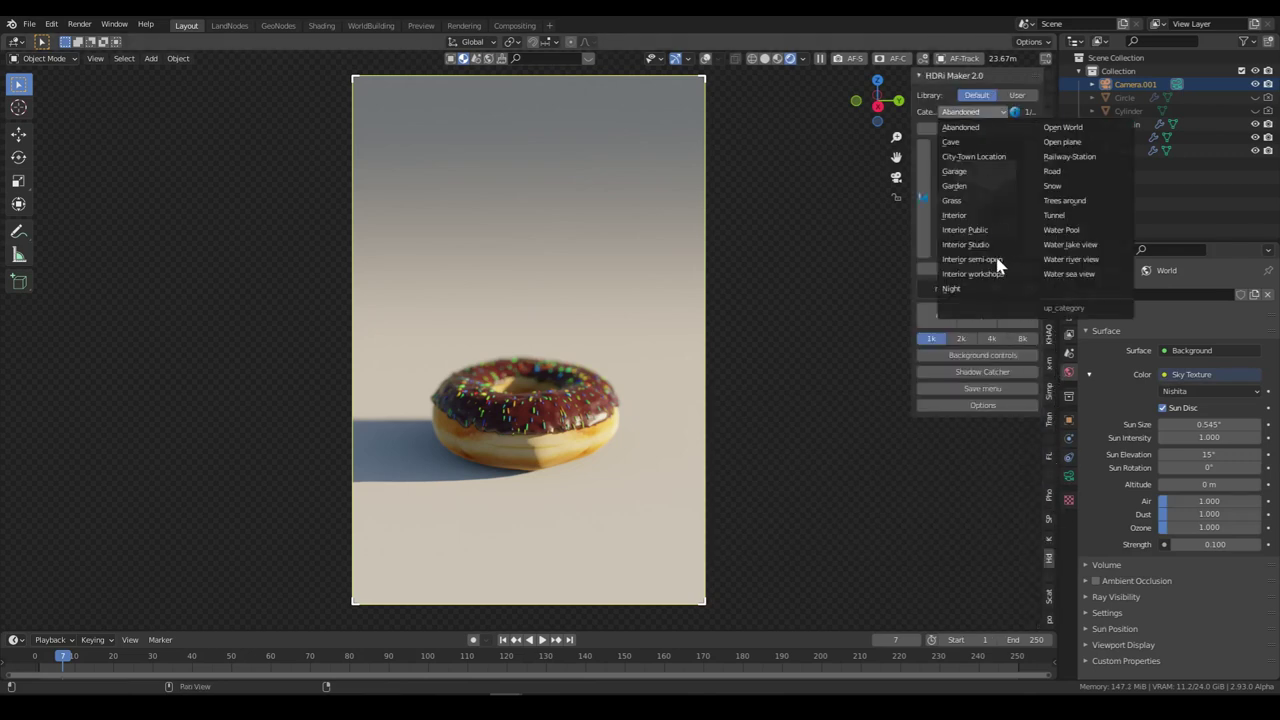
pyautogui.click(981, 244)
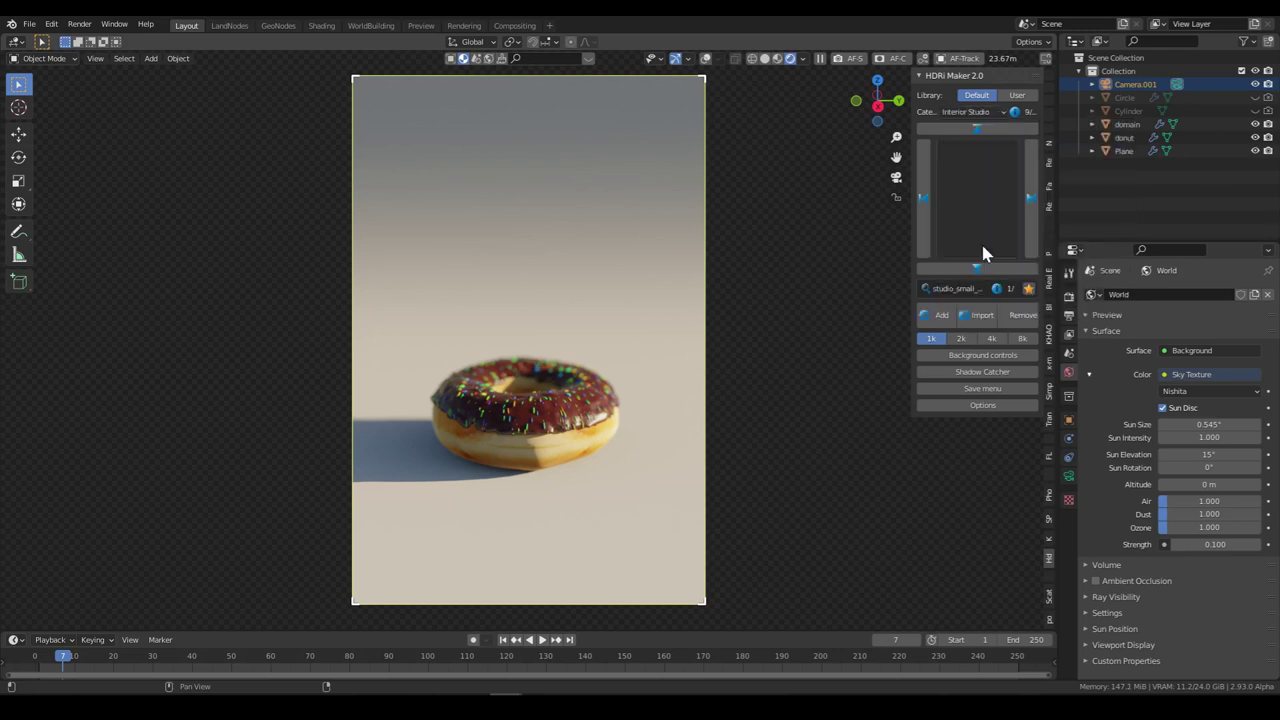
pyautogui.click(1003, 218)
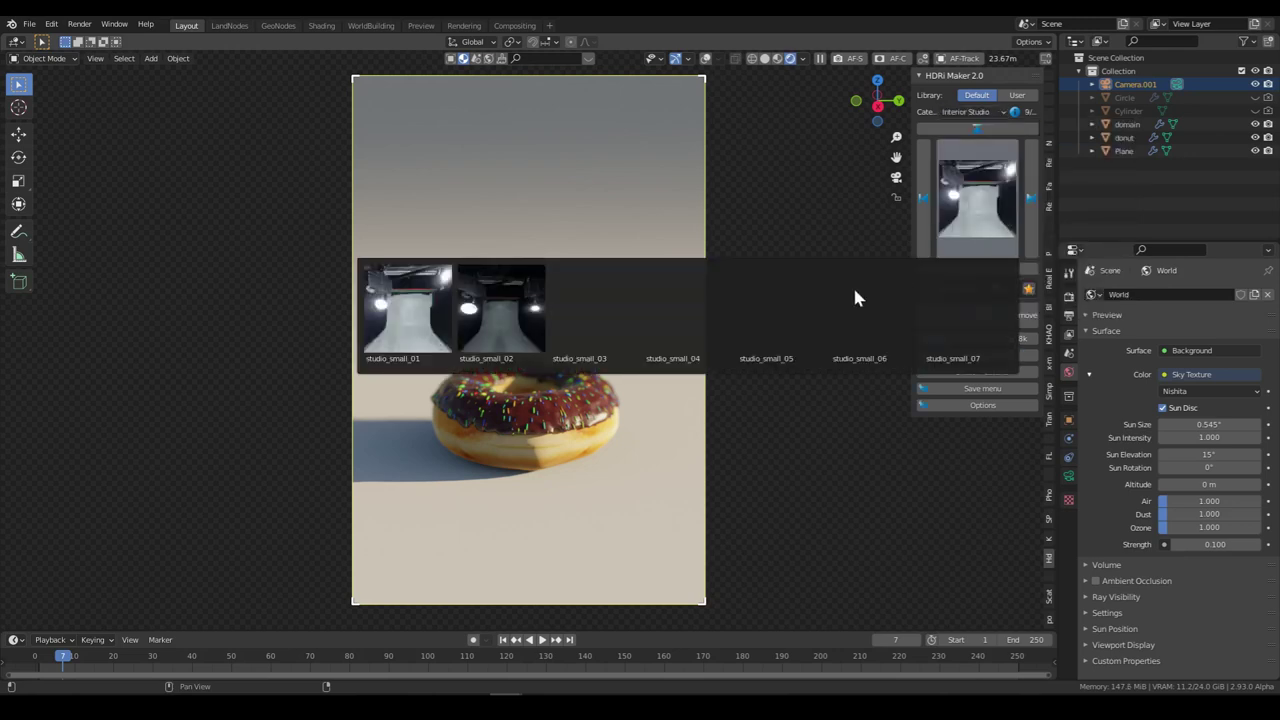
pyautogui.click(783, 333)
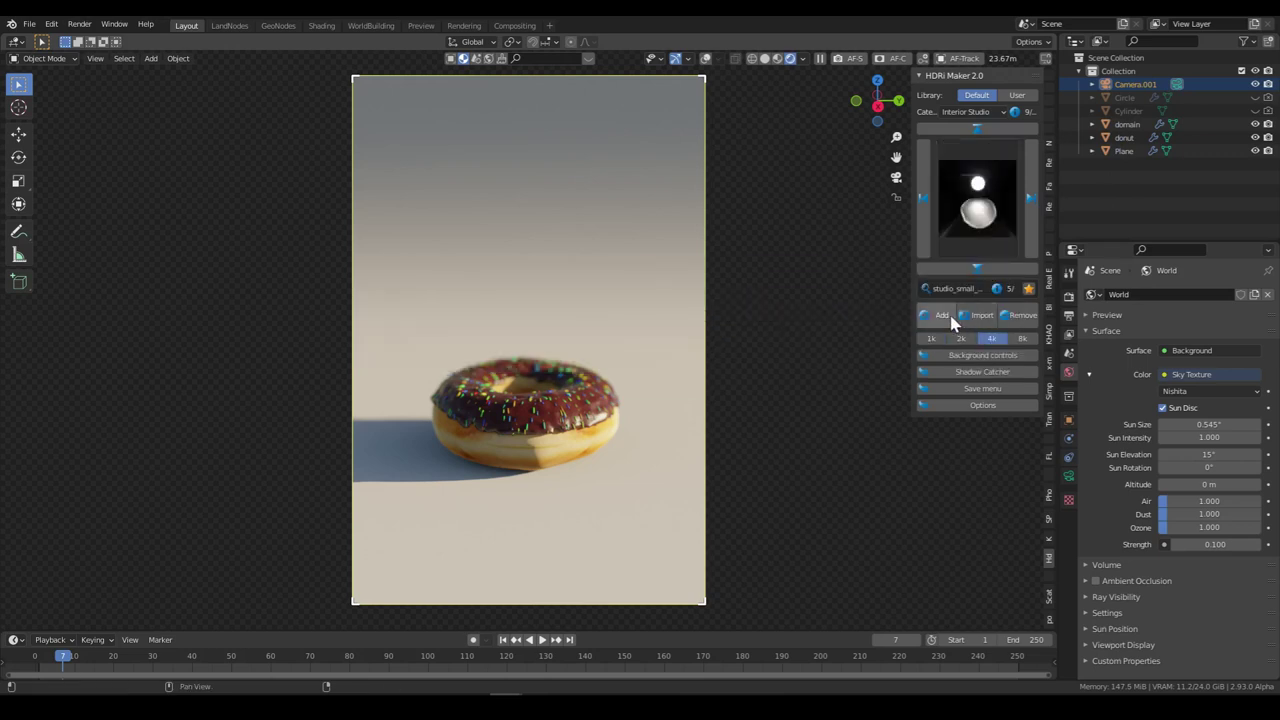
pyautogui.click(951, 318)
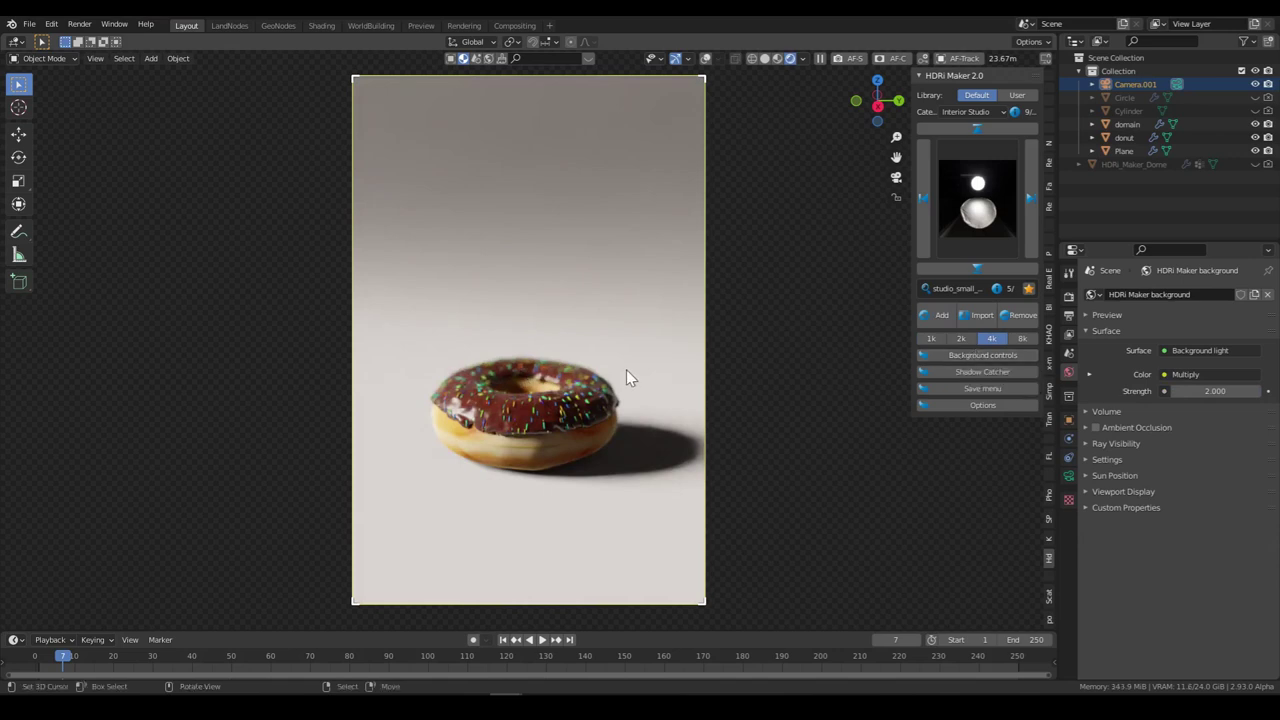
# Step: Hide the sidebar, save, and fly the camera to centre the donut in frame
pyautogui.press('n')
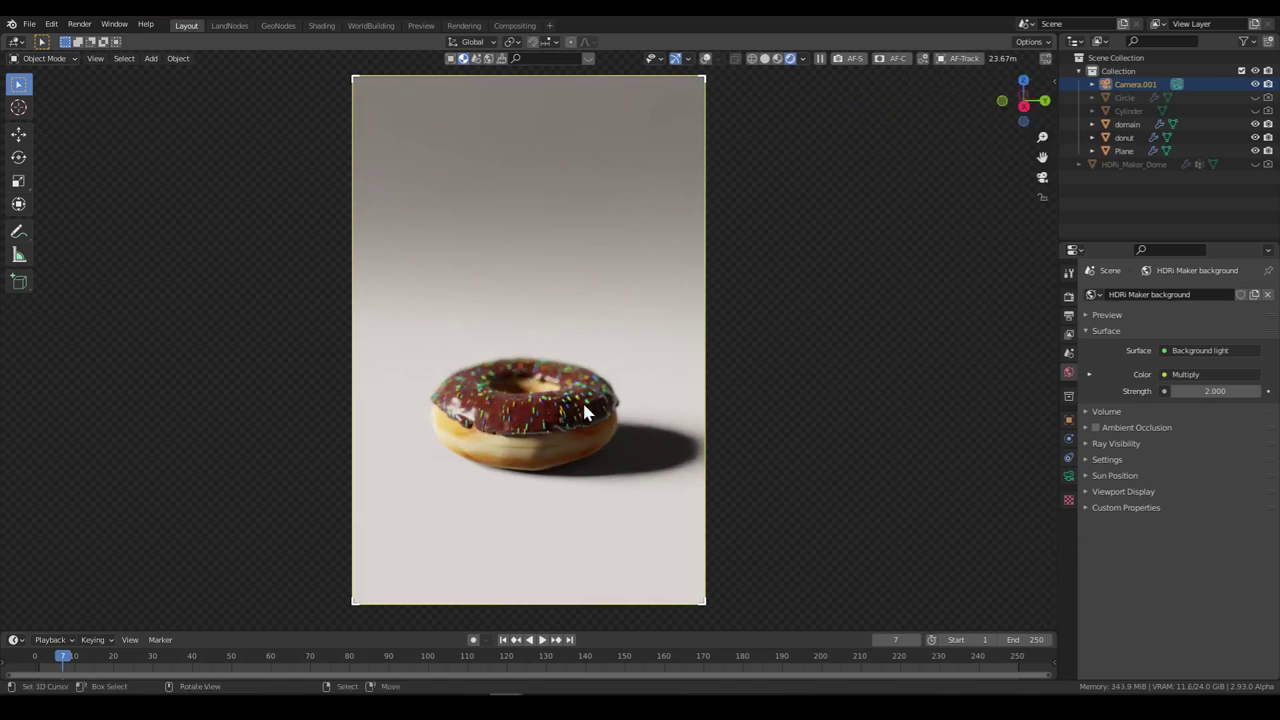
pyautogui.hotkey('ctrl', 's')
pyautogui.hotkey('shift', '`')
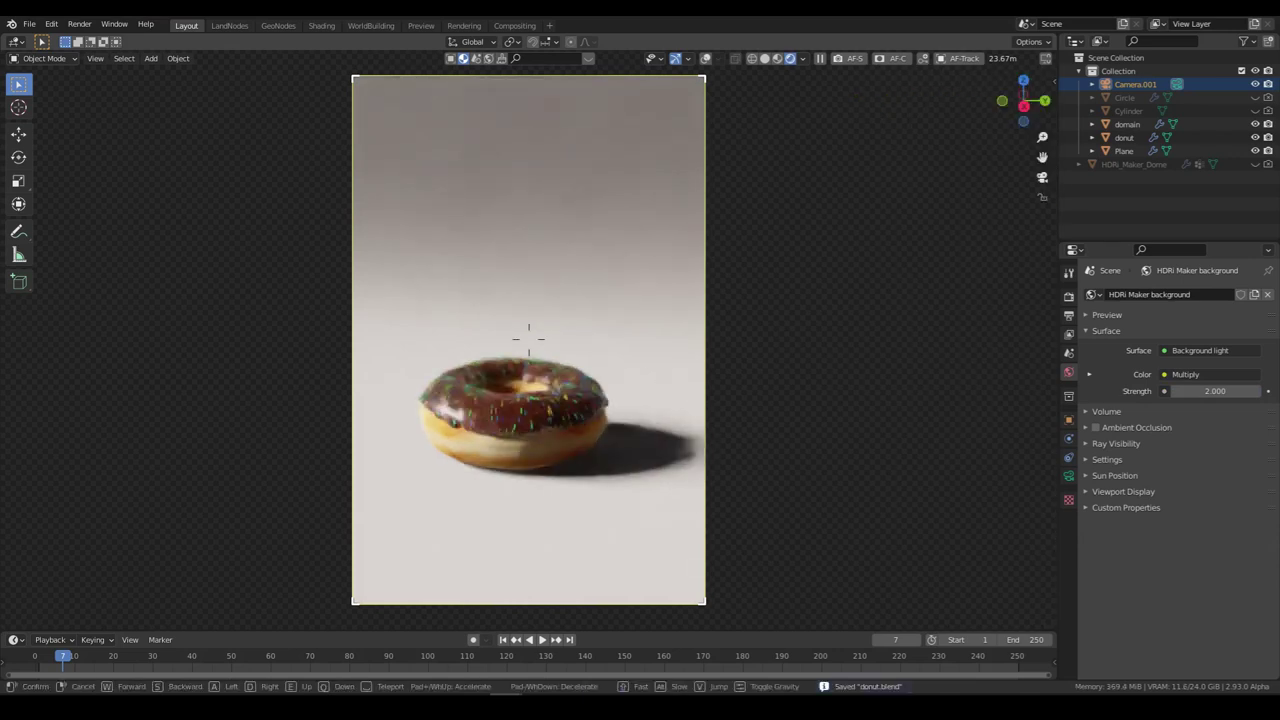
pyautogui.press('a')
pyautogui.press('w')
pyautogui.press('a')
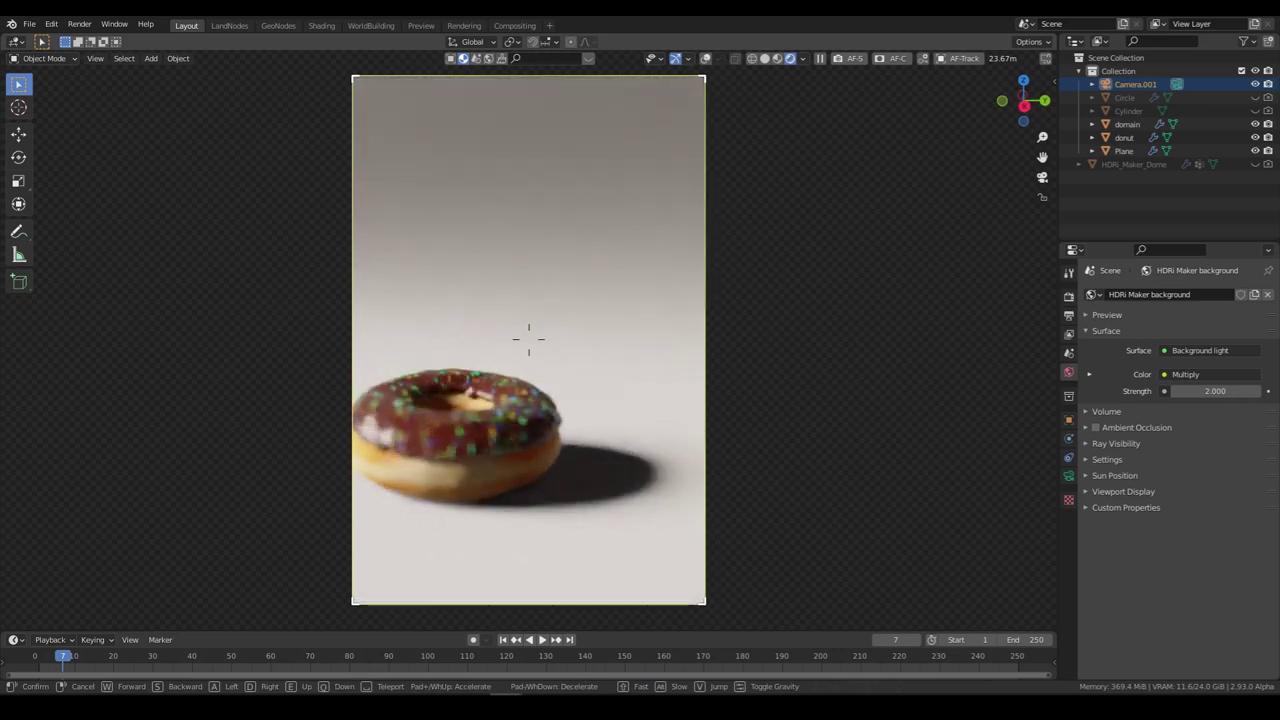
pyautogui.press('a')
pyautogui.click(529, 339)
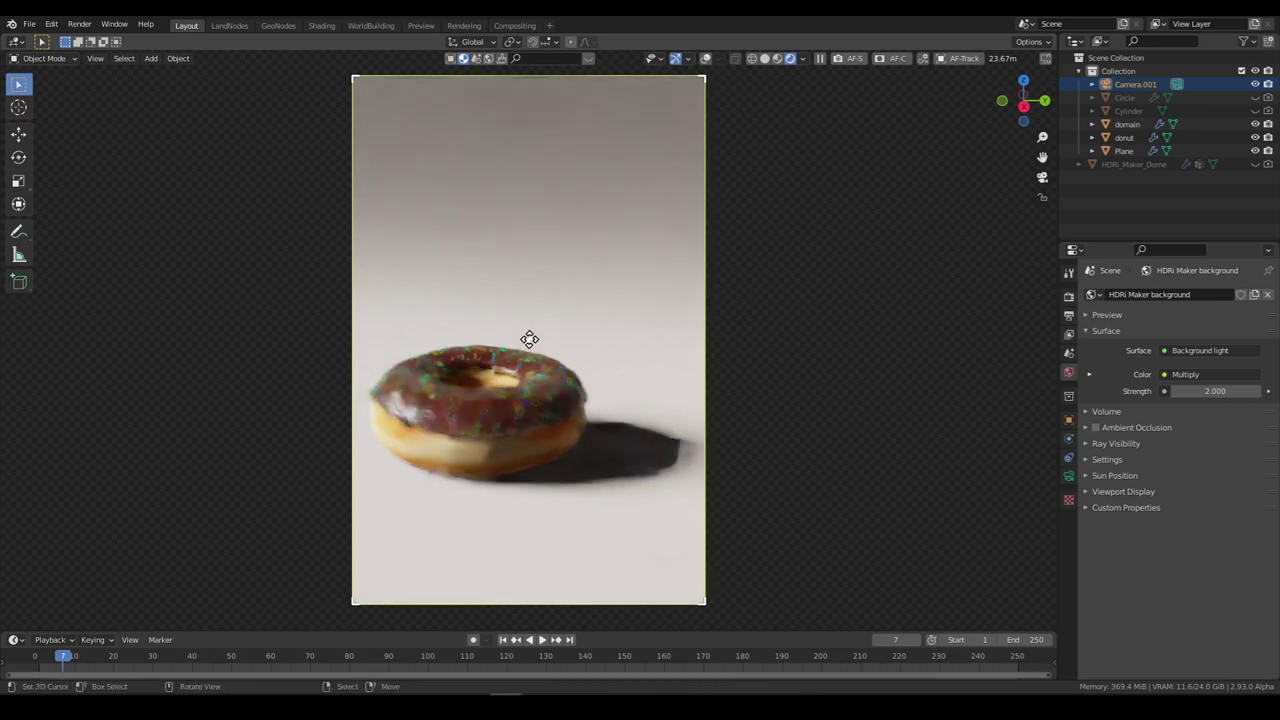
# Step: Set Camera.001's focus distance to 20 m and save donut.blend
pyautogui.click(1069, 476)
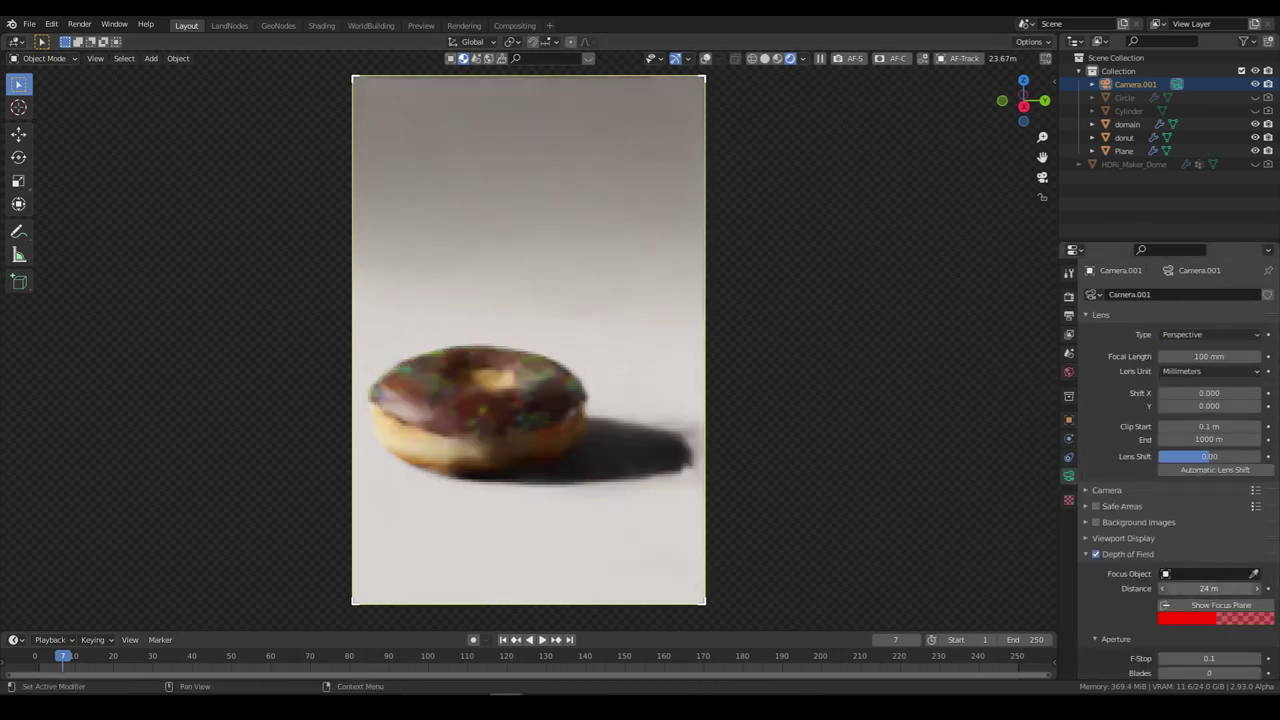
pyautogui.moveTo(1208, 588); pyautogui.dragTo(1184, 588)
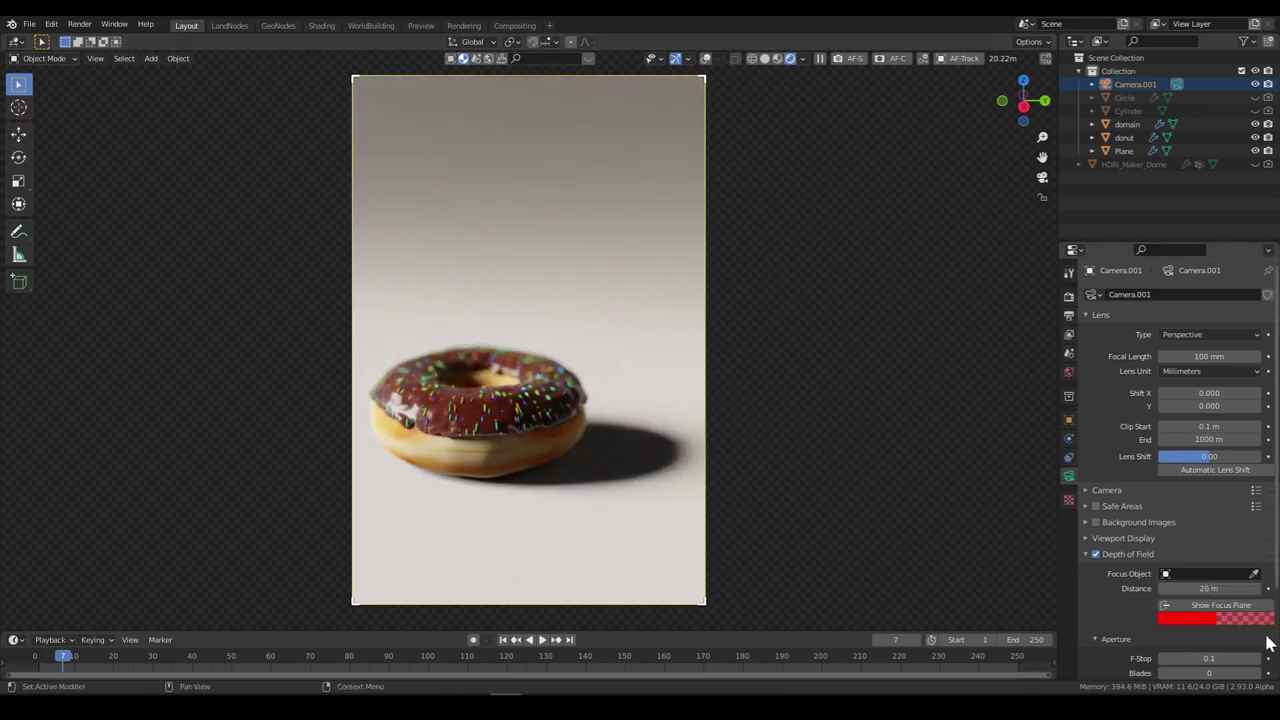
pyautogui.hotkey('ctrl', 's')
pyautogui.scroll(4, 492, 450)
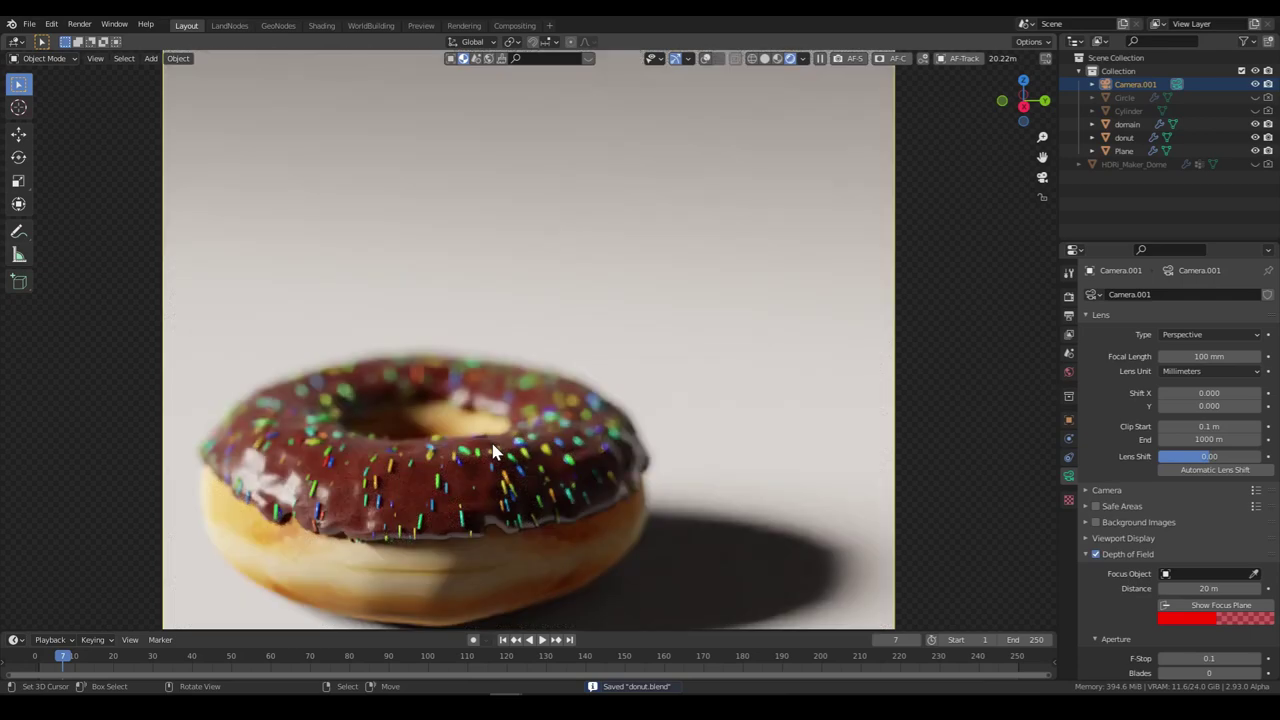
pyautogui.scroll(-4, 492, 448)
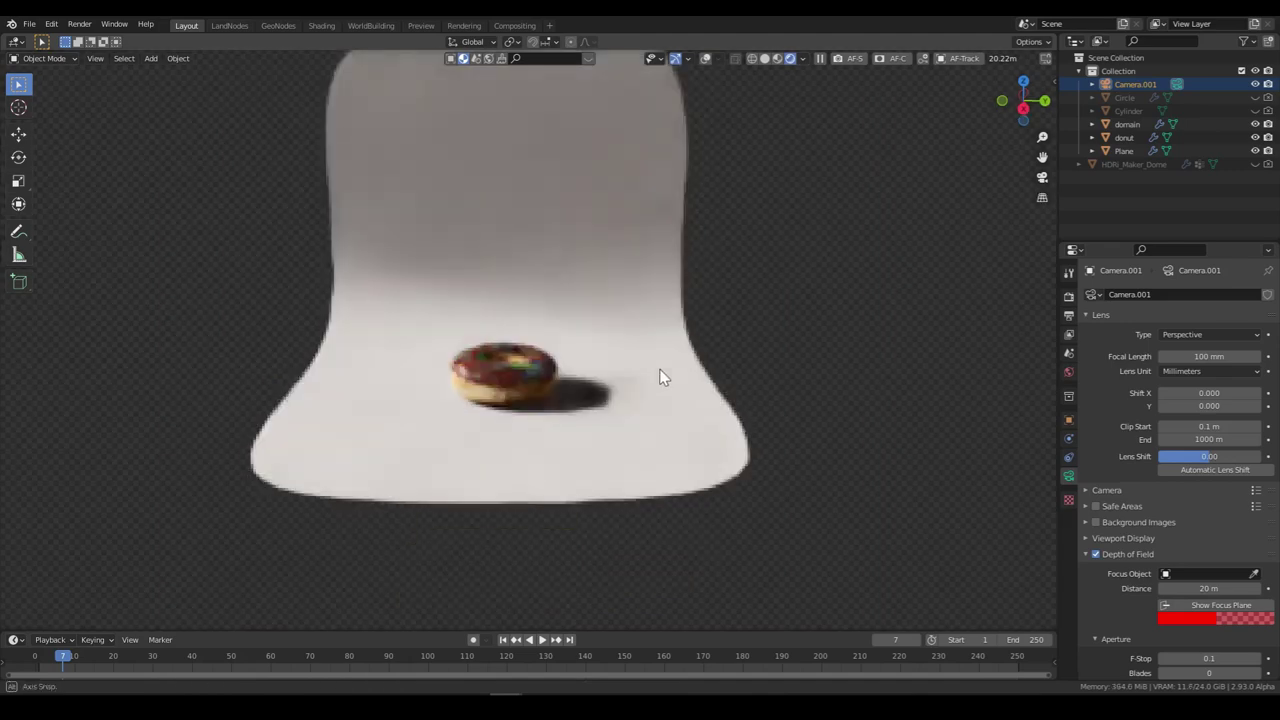
# Step: Orbit out to the donut, switch to Solid shading, save, and turn the overlays back on
pyautogui.moveTo(660, 395); pyautogui.dragTo(663, 431, button='middle')
pyautogui.scroll(5, 580, 416)
pyautogui.scroll(1, 664, 432)
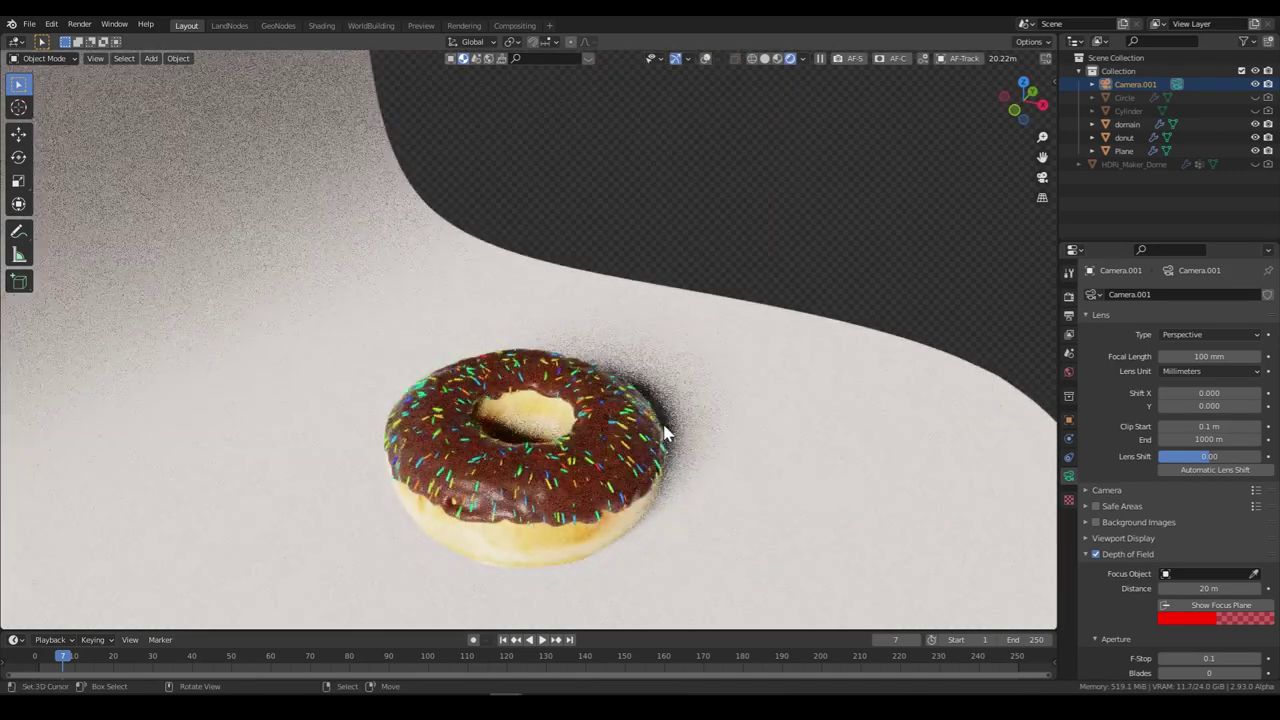
pyautogui.moveTo(703, 471); pyautogui.dragTo(631, 551, button='middle')
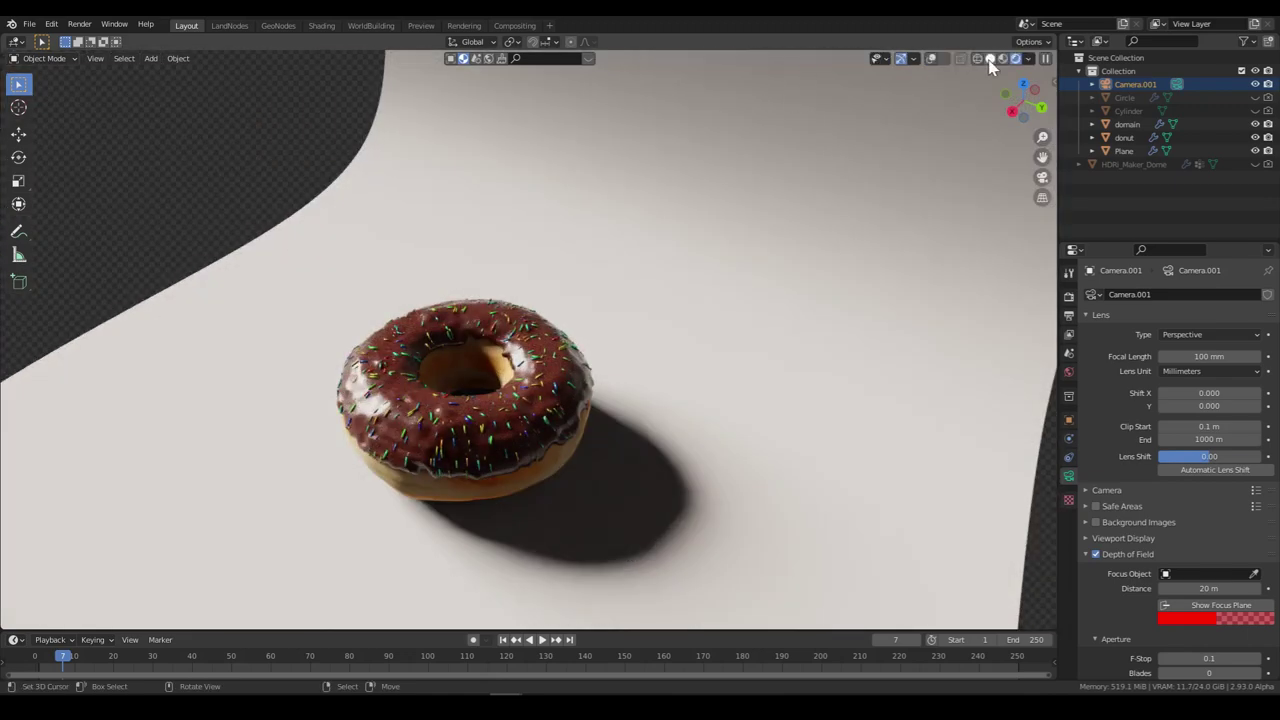
pyautogui.click(990, 58)
pyautogui.hotkey('ctrl', 's')
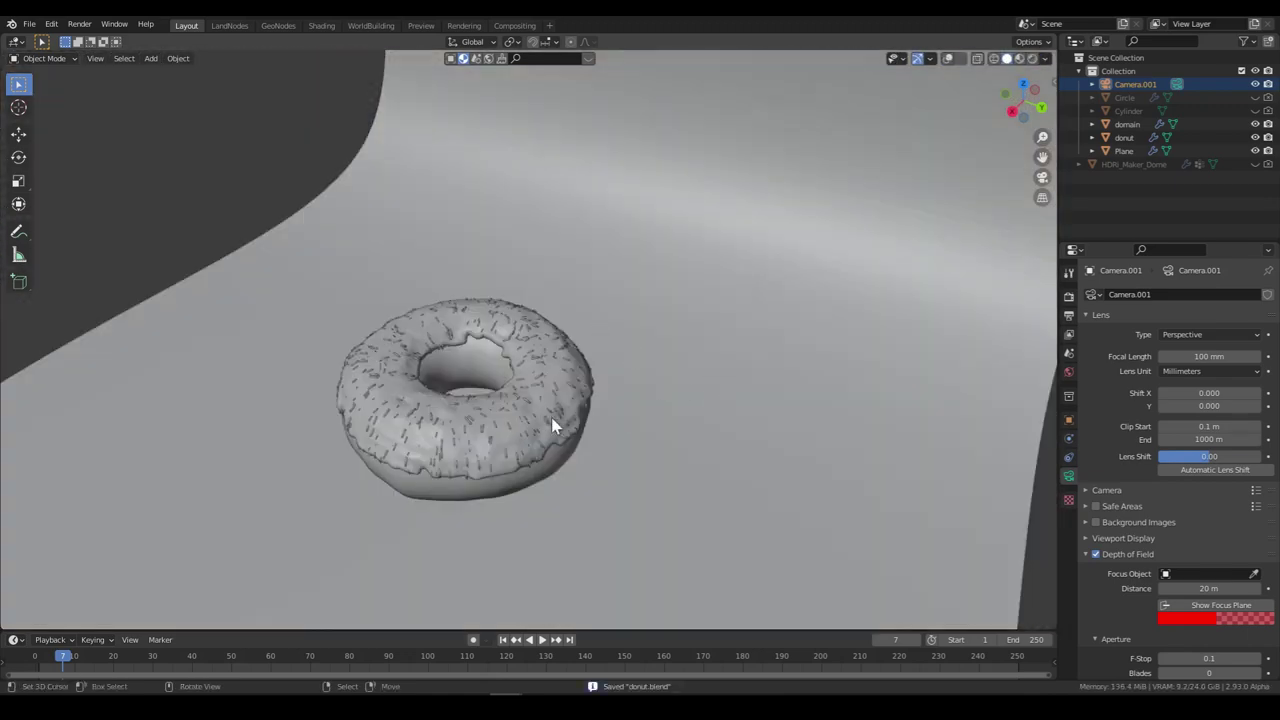
pyautogui.click(948, 58)
pyautogui.moveTo(780, 371); pyautogui.dragTo(629, 409, button='middle')
pyautogui.scroll(3, 610, 395)
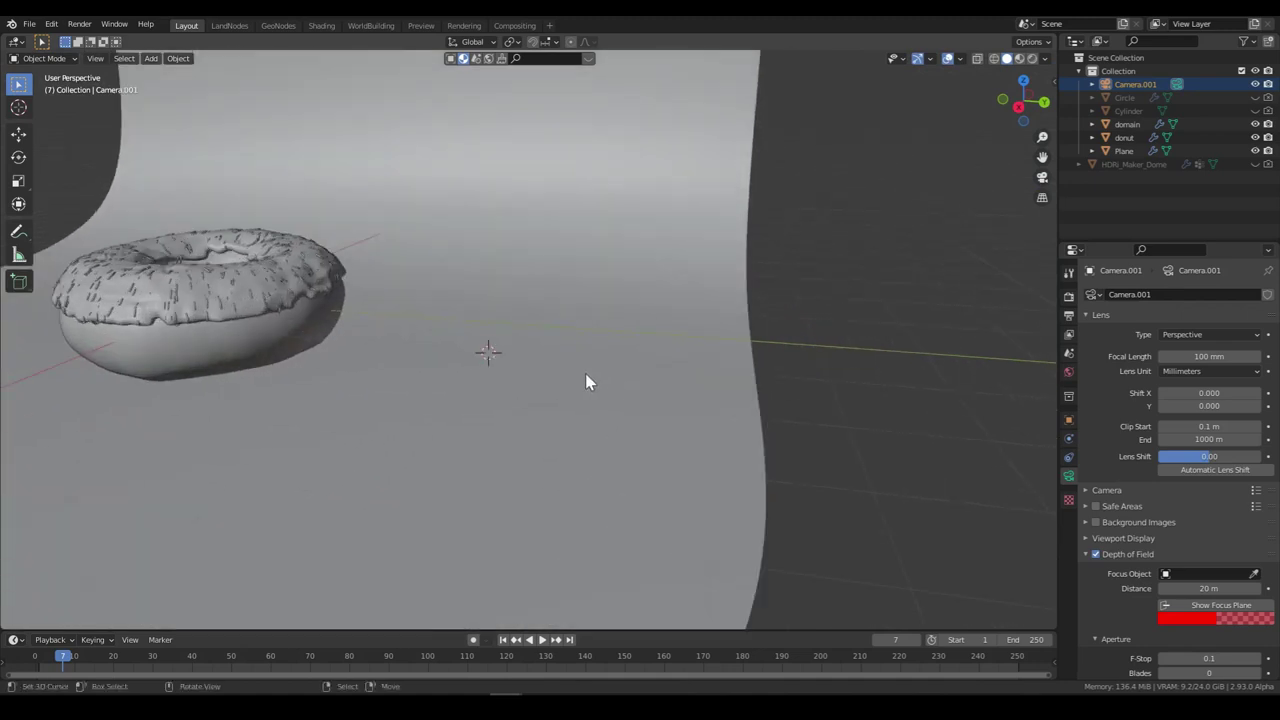
# Step: Add a mesh circle and move it beside the donut on the backdrop
pyautogui.hotkey('shift', 'a')
pyautogui.moveTo(481, 147)
pyautogui.click(566, 174)
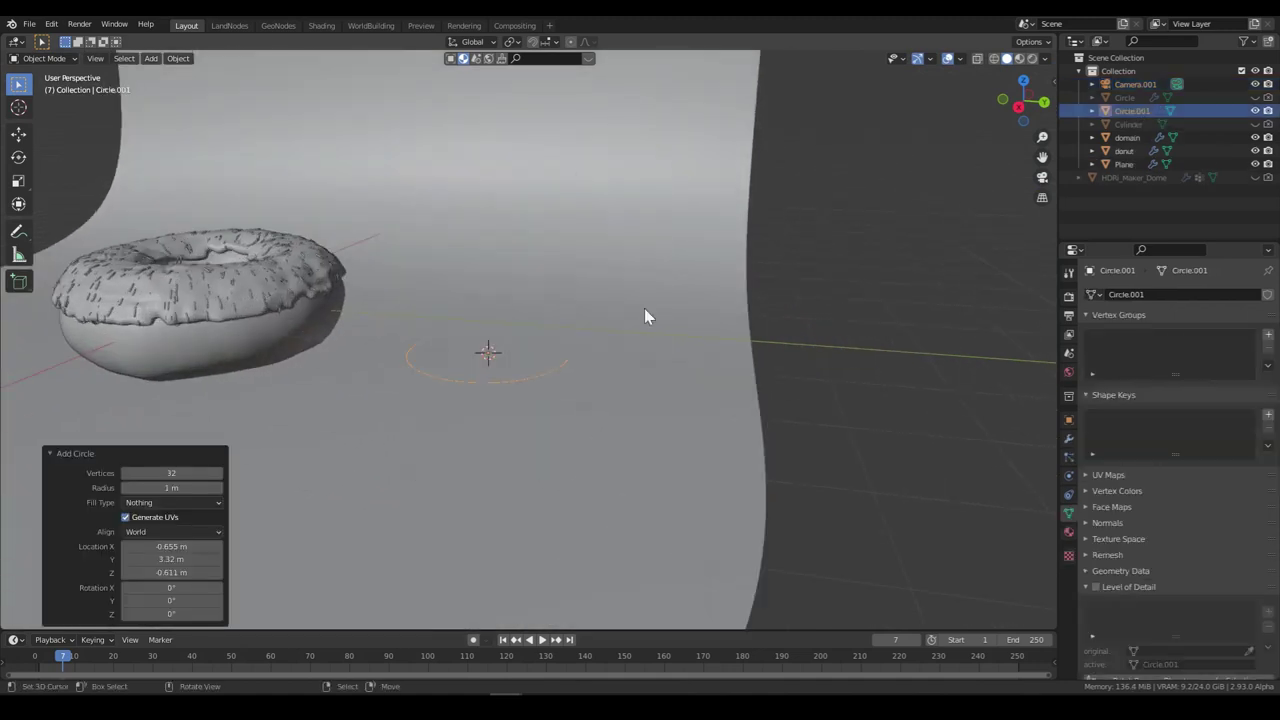
pyautogui.press('g')
pyautogui.press('z')
pyautogui.click(620, 337)
pyautogui.press('g')
pyautogui.press('y')
pyautogui.press('x')
pyautogui.click(531, 480)
pyautogui.scroll(-3, 531, 480)
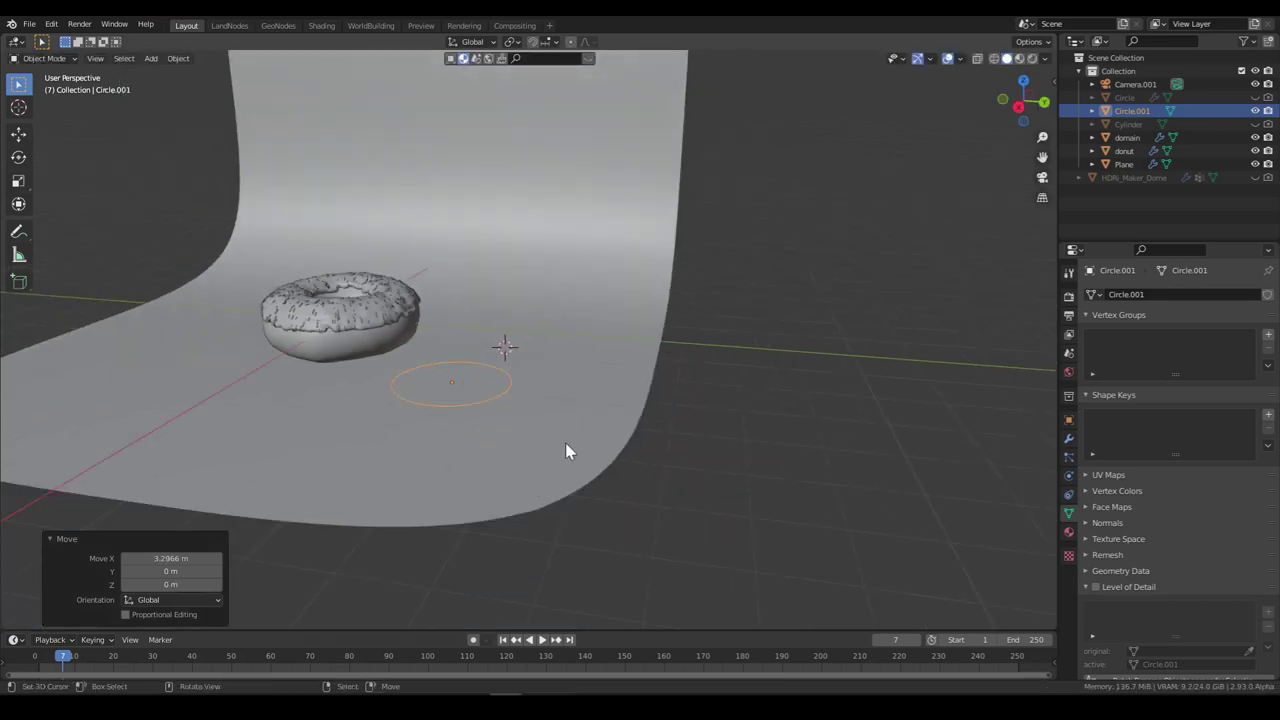
pyautogui.press('g')
pyautogui.press('z')
pyautogui.click(607, 388)
pyautogui.moveTo(607, 388); pyautogui.dragTo(618, 429, button='middle')
# Step: Scale the circle to 0.625 and lift it slightly above the floor
pyautogui.press('s')
pyautogui.click(700, 417)
pyautogui.press('g')
pyautogui.press('z')
pyautogui.click(703, 423)
# Step: In Edit Mode, extrude the circle's edge and scale it inward twice into rings of faces
pyautogui.press('Tab')
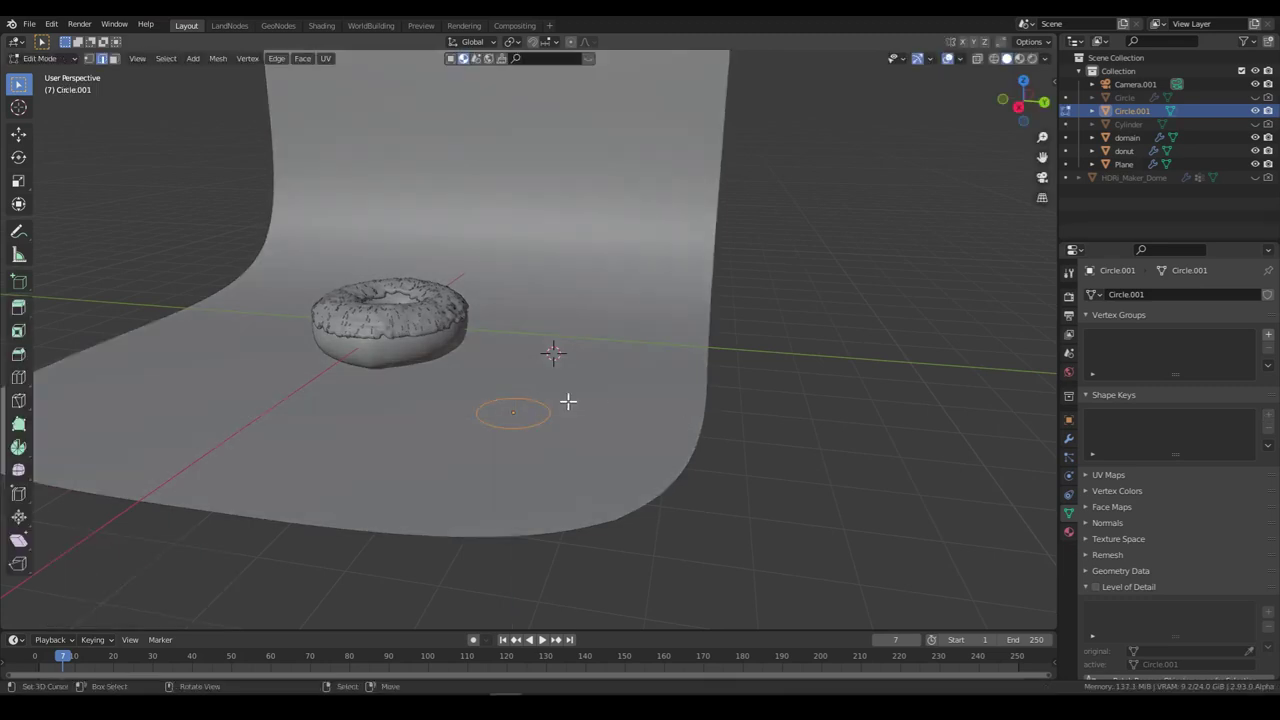
pyautogui.press('e')
pyautogui.press('s')
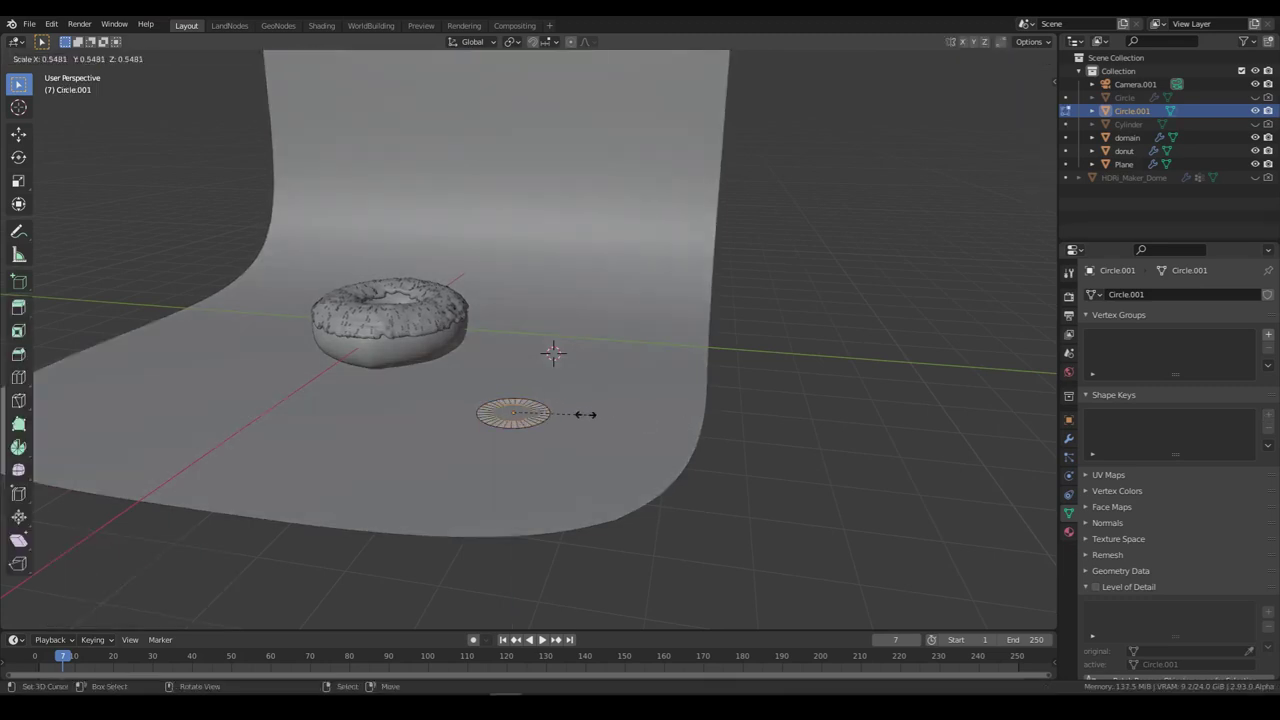
pyautogui.click(586, 417)
pyautogui.press('s')
pyautogui.click(556, 416)
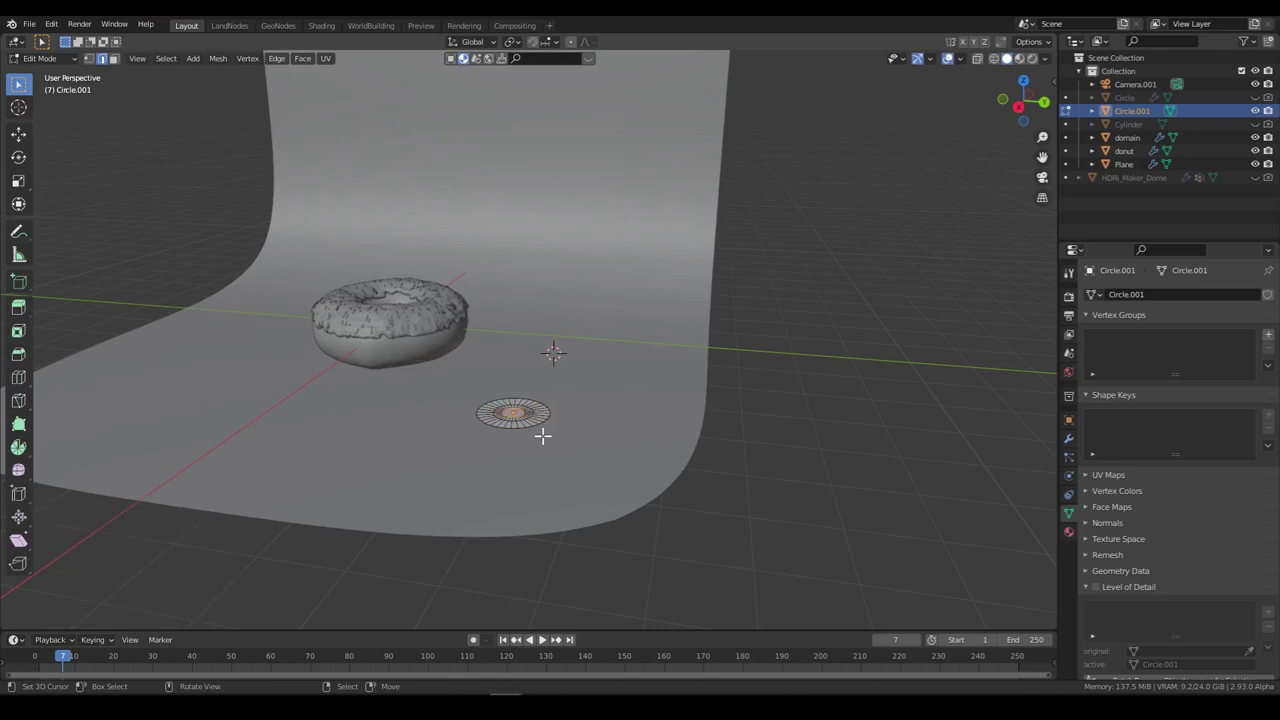
pyautogui.scroll(3, 540, 434)
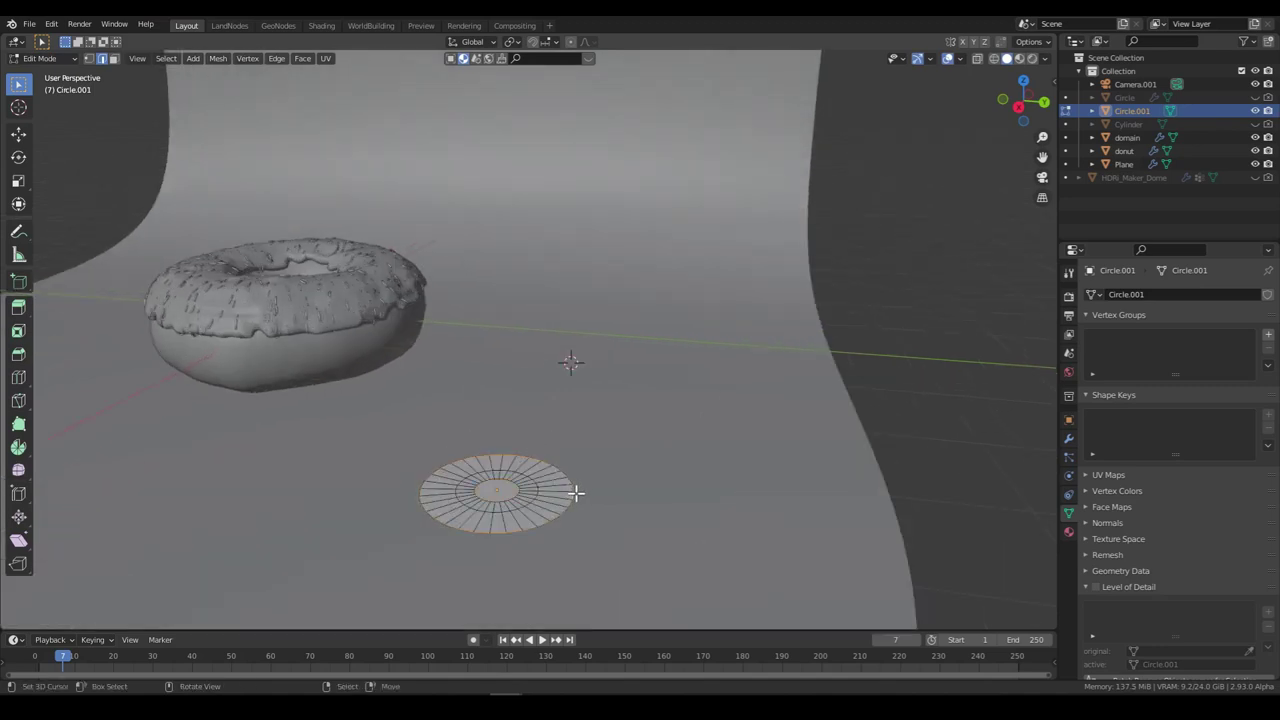
# Step: From front view, extrude and widen the disc edge twice, flaring the rim to 1.266
pyautogui.moveTo(557, 466); pyautogui.dragTo(556, 464, button='middle')
pyautogui.press('KP_1')
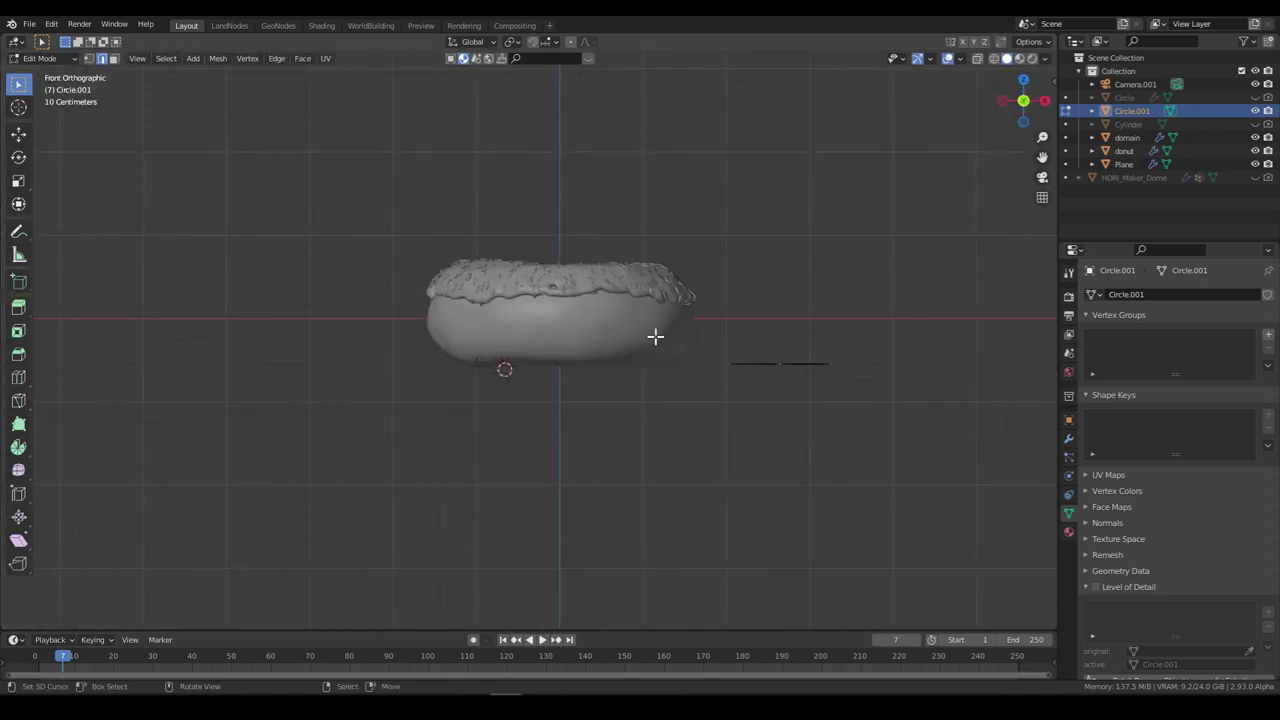
pyautogui.press('e')
pyautogui.click(797, 300)
pyautogui.press('s')
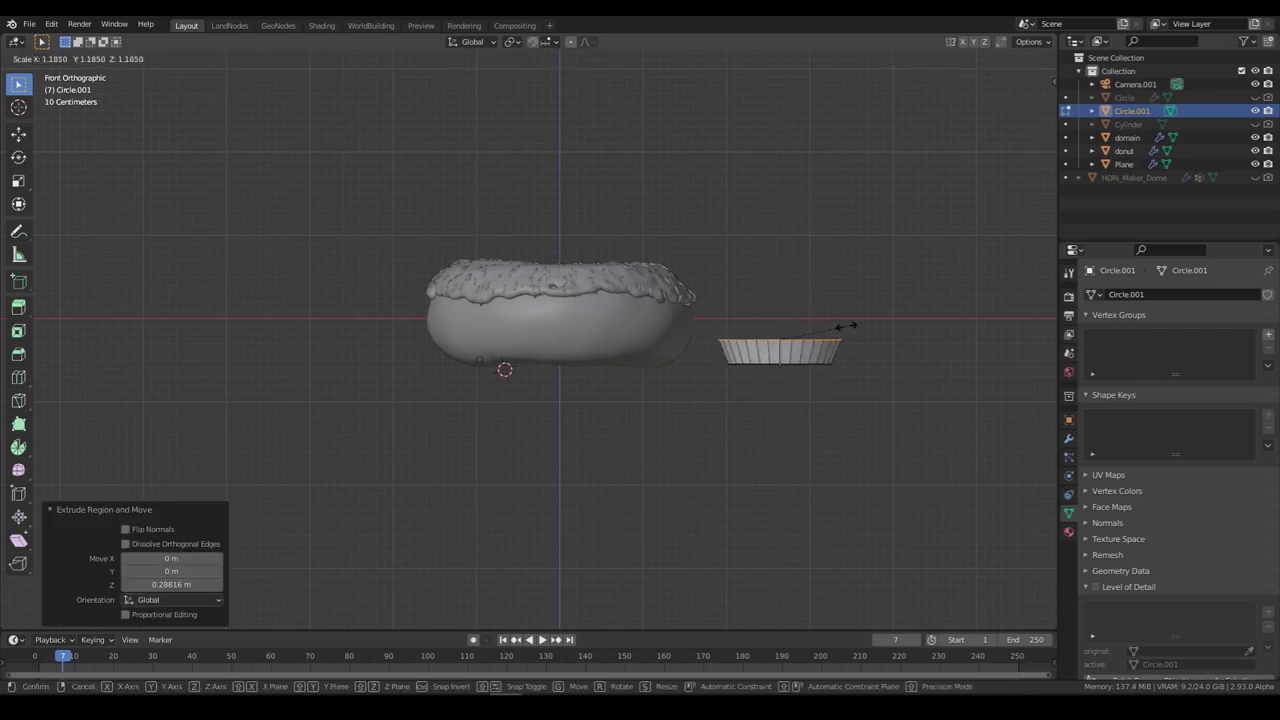
pyautogui.click(890, 342)
pyautogui.press('e')
pyautogui.click(880, 313)
pyautogui.press('s')
pyautogui.click(906, 321)
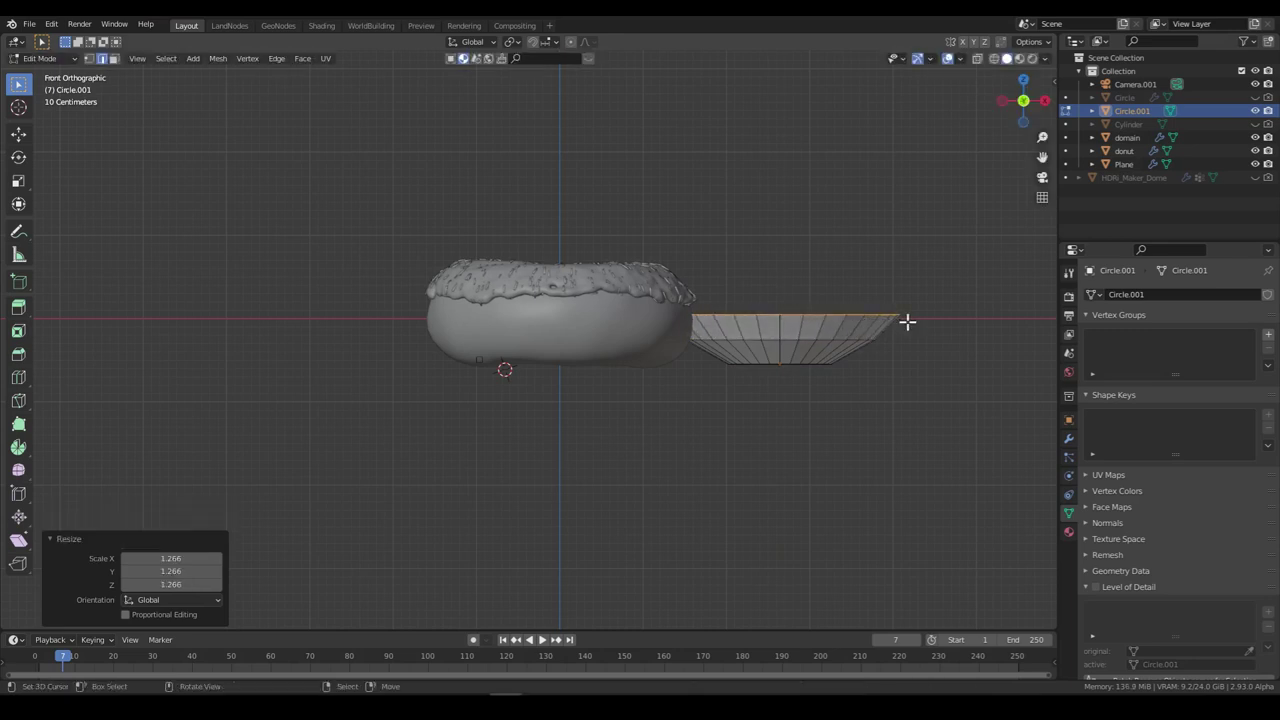
# Step: Extrude the top edge straight up twice to raise the cup walls
pyautogui.press('e')
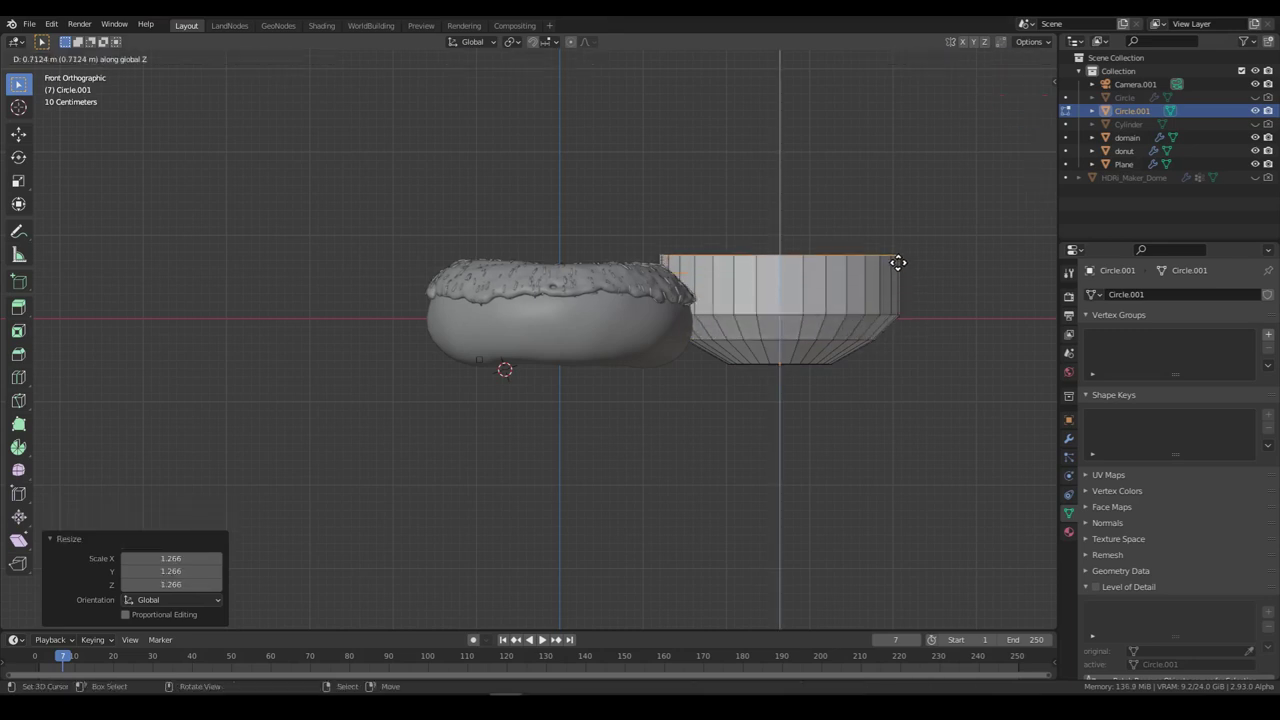
pyautogui.click(898, 256)
pyautogui.press('e')
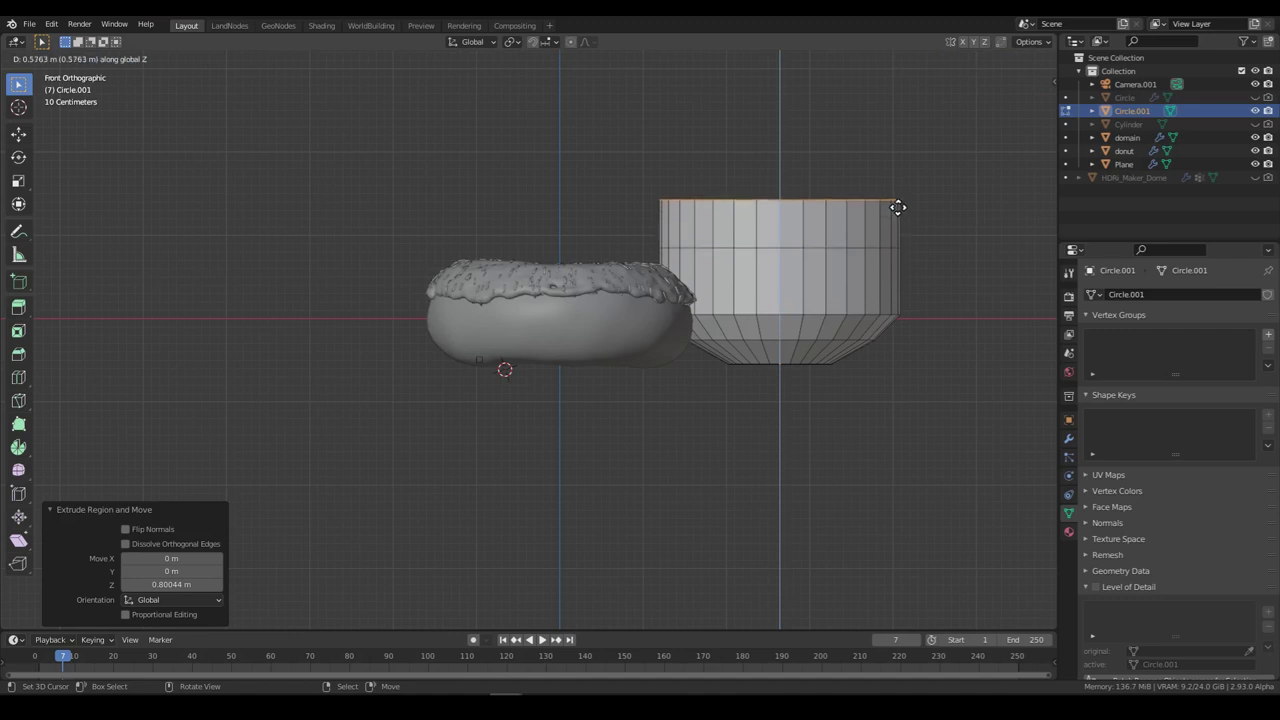
pyautogui.click(897, 201)
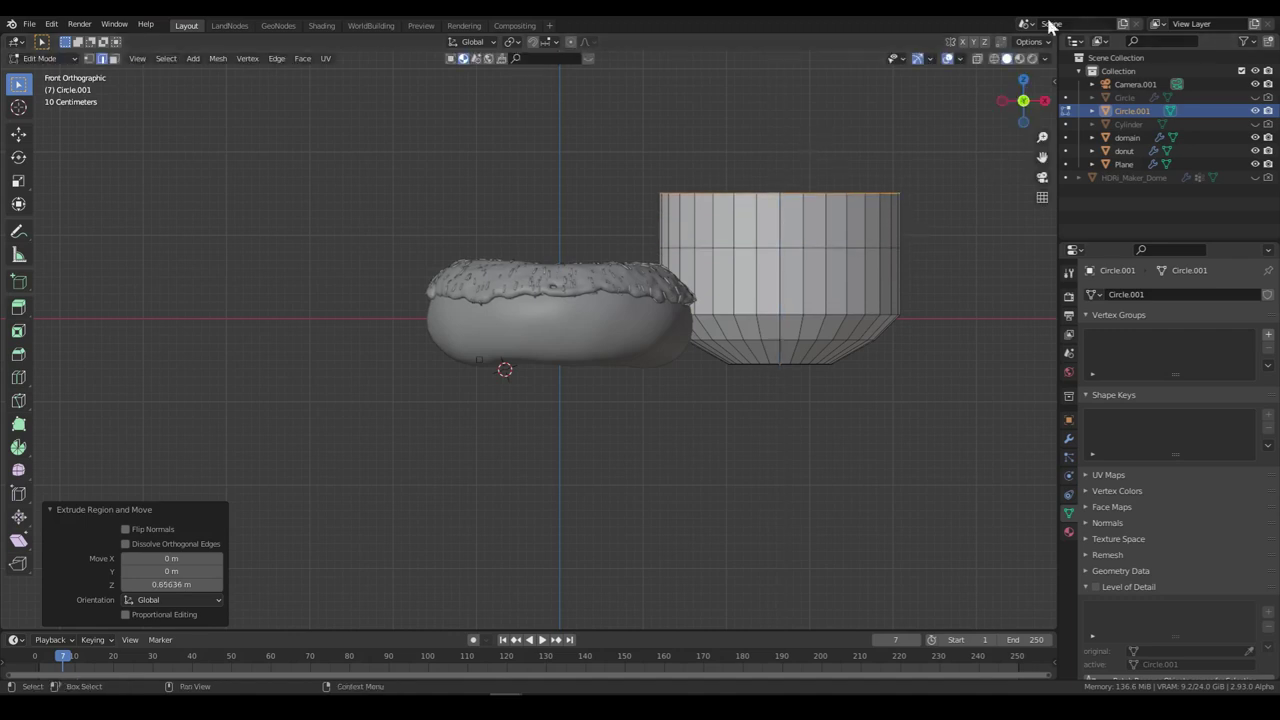
# Step: In wireframe, inset the top ring for rim thickness and drop it toward the cup bottom
pyautogui.click(993, 58)
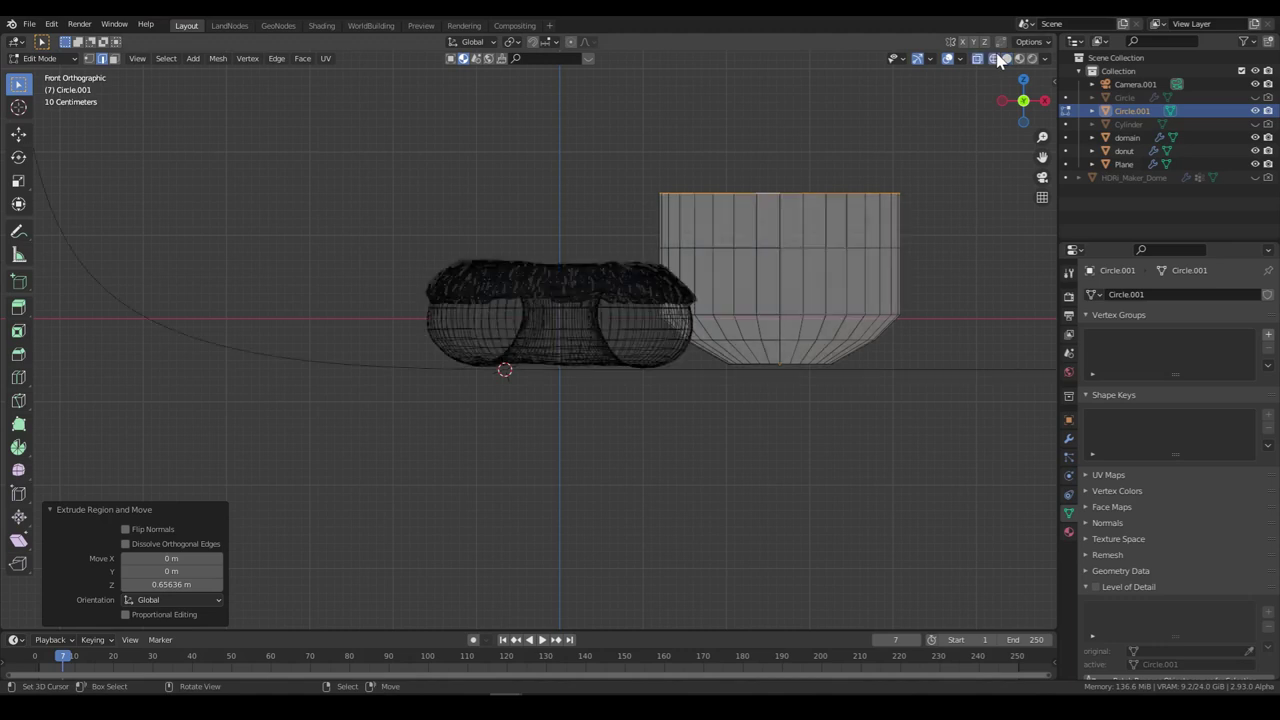
pyautogui.press('s')
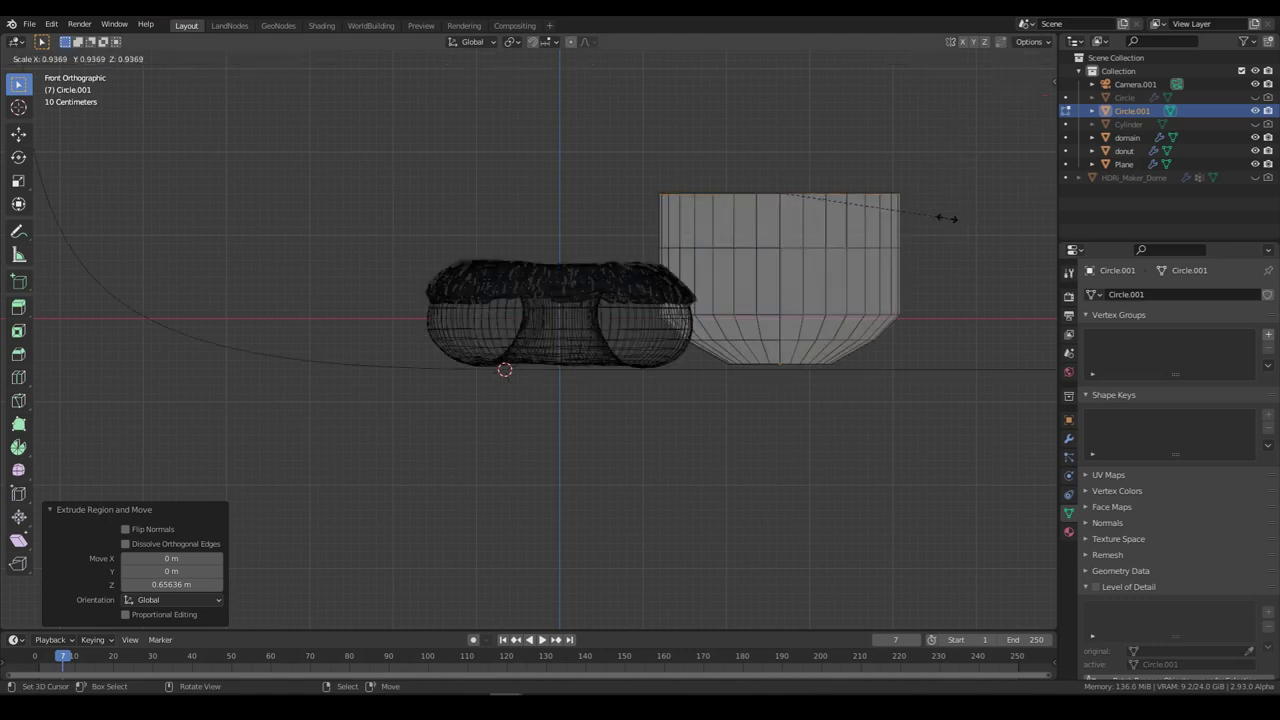
pyautogui.click(945, 218)
pyautogui.press('g')
pyautogui.press('z')
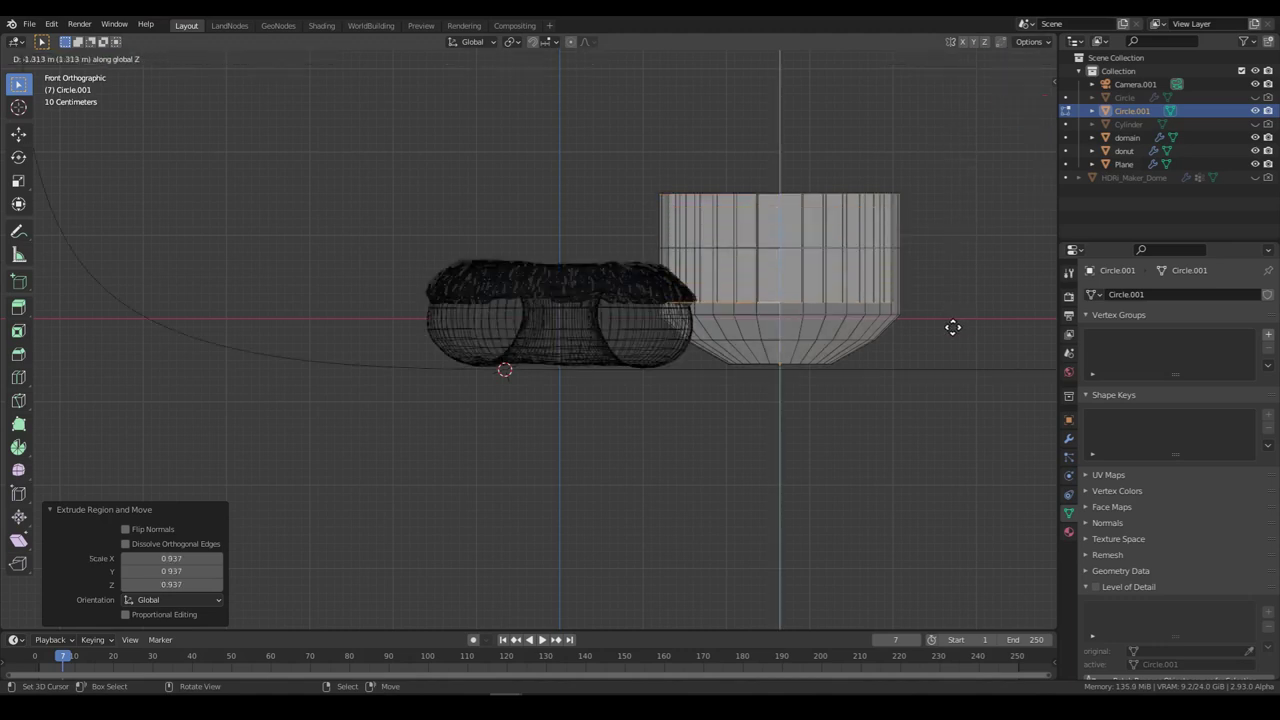
pyautogui.click(952, 330)
pyautogui.press('s')
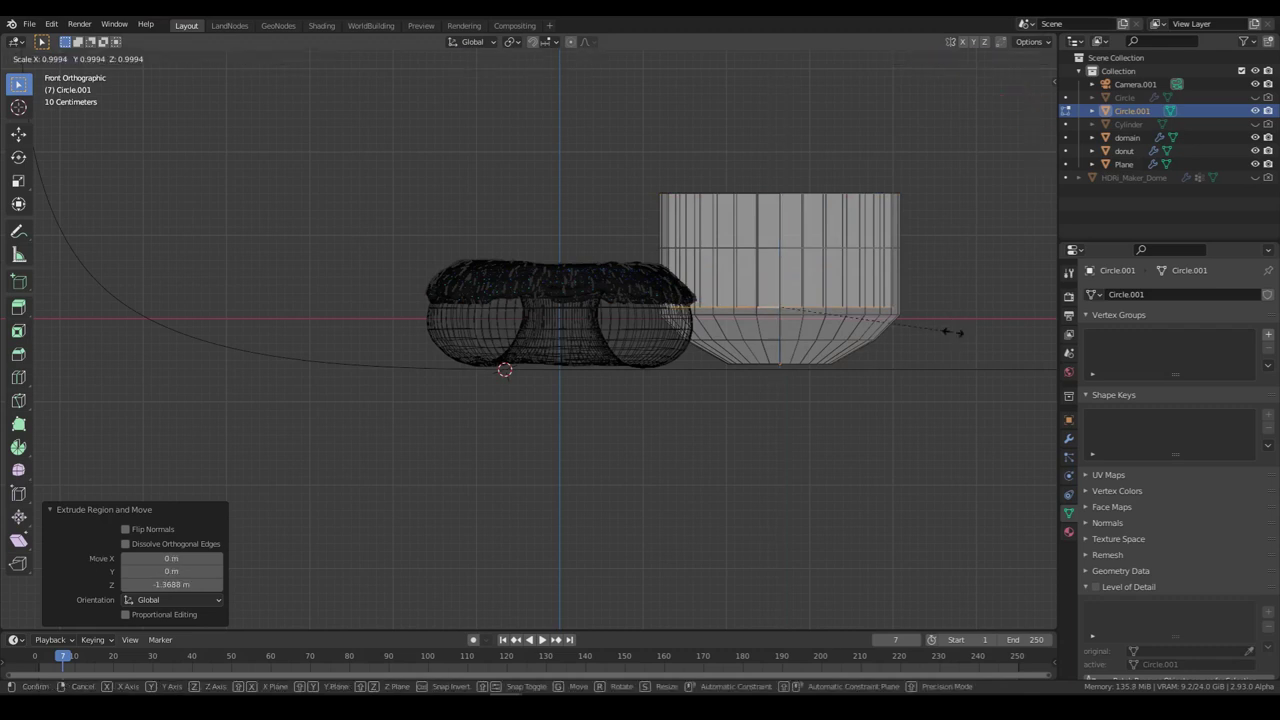
pyautogui.click(946, 329)
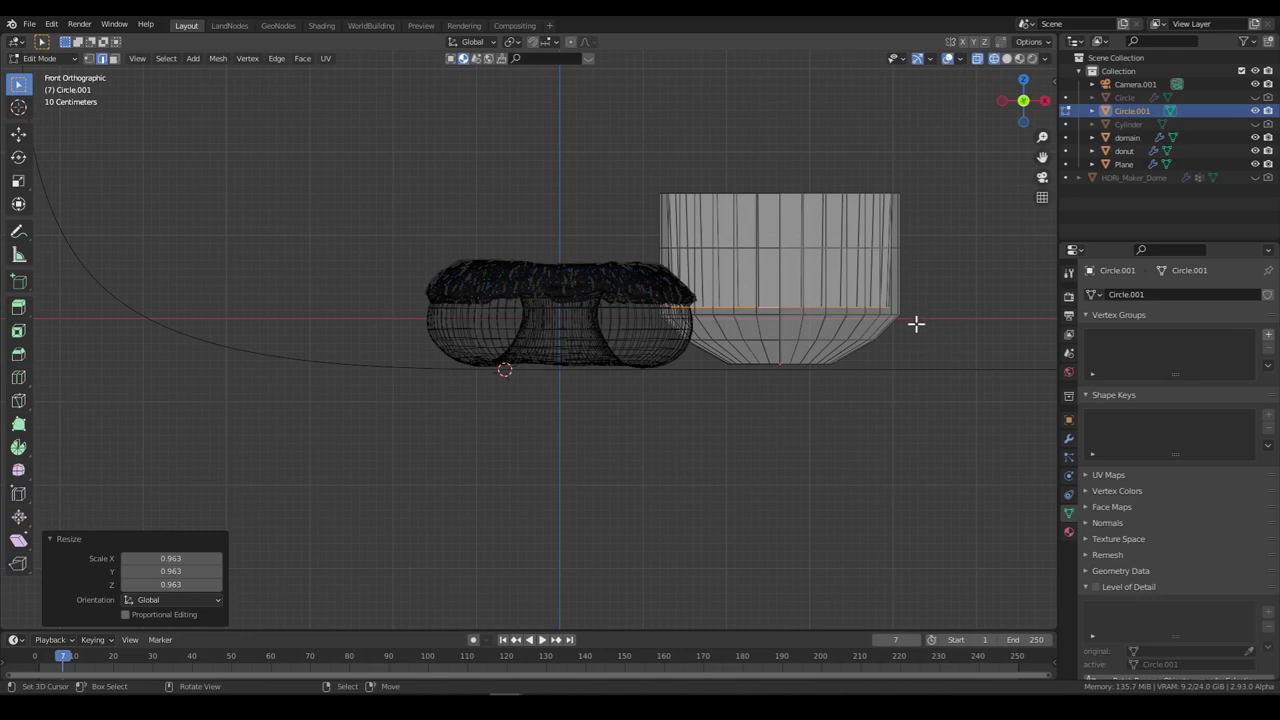
# Step: Extrude and scale the inner ring inward to close the cup's floor, then leave Edit Mode
pyautogui.press('e')
pyautogui.click(920, 366)
pyautogui.press('s')
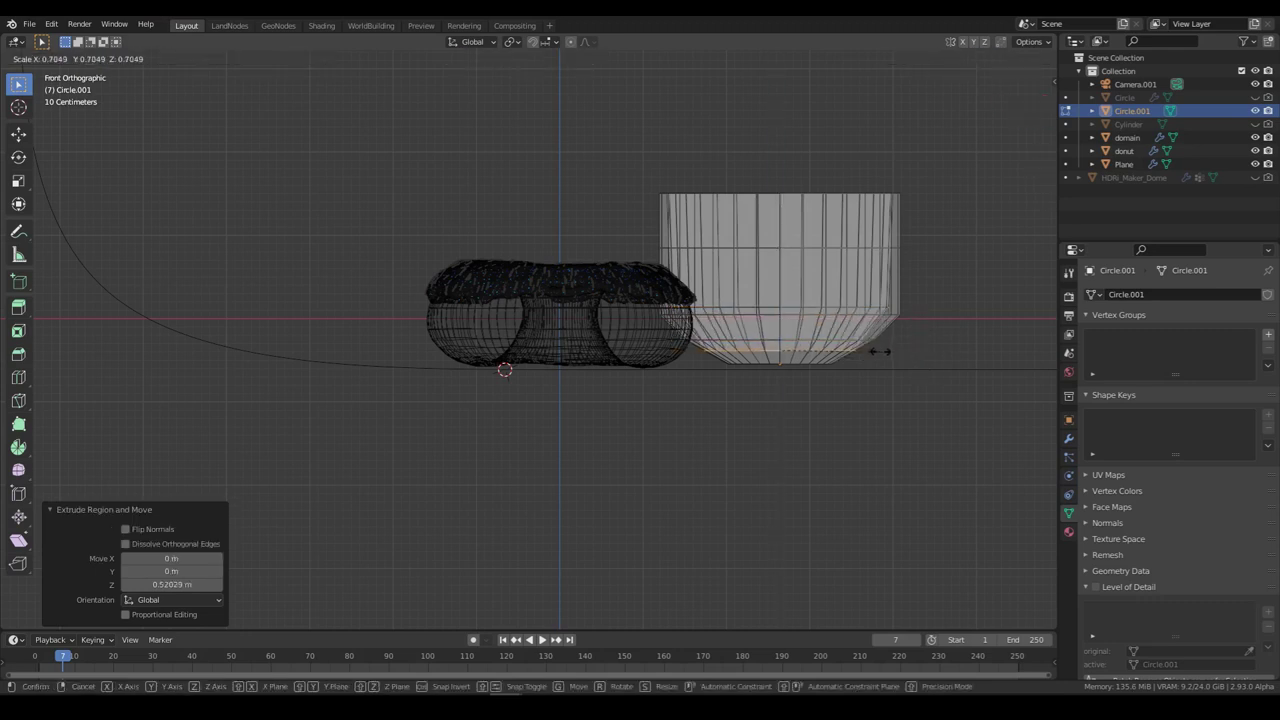
pyautogui.click(845, 341)
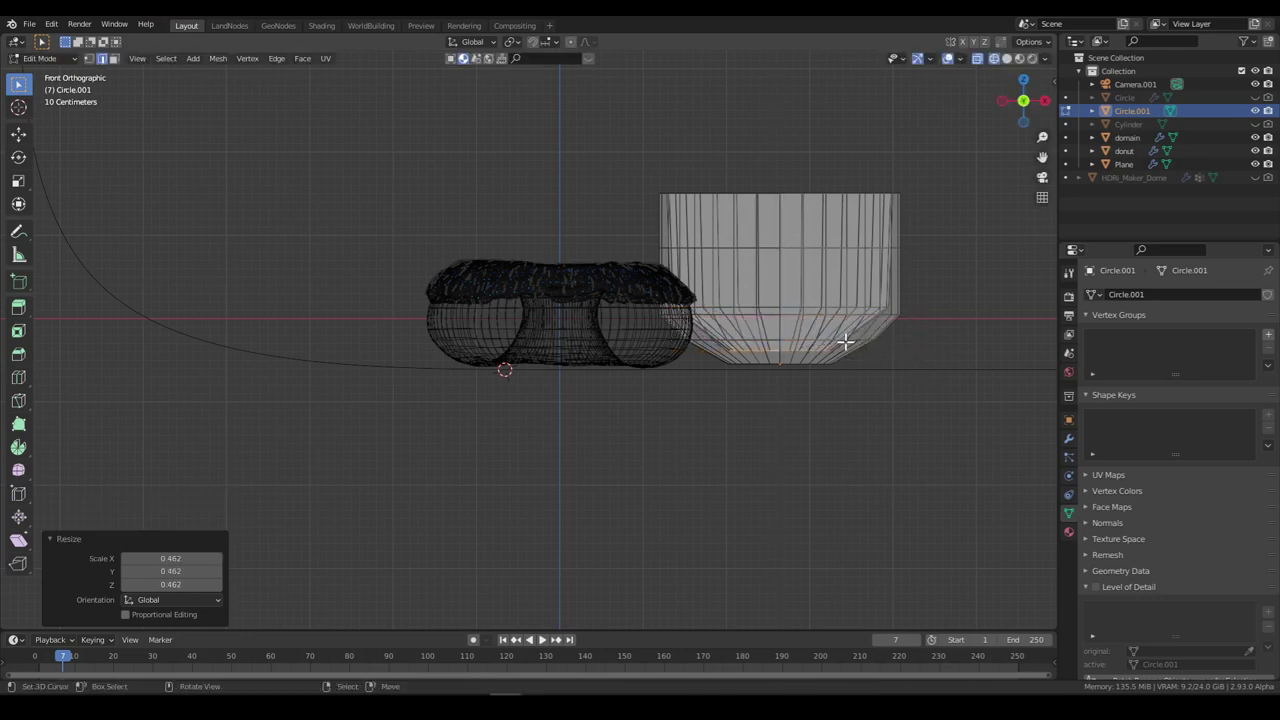
pyautogui.press('Tab')
pyautogui.moveTo(846, 346); pyautogui.dragTo(930, 147, button='middle')
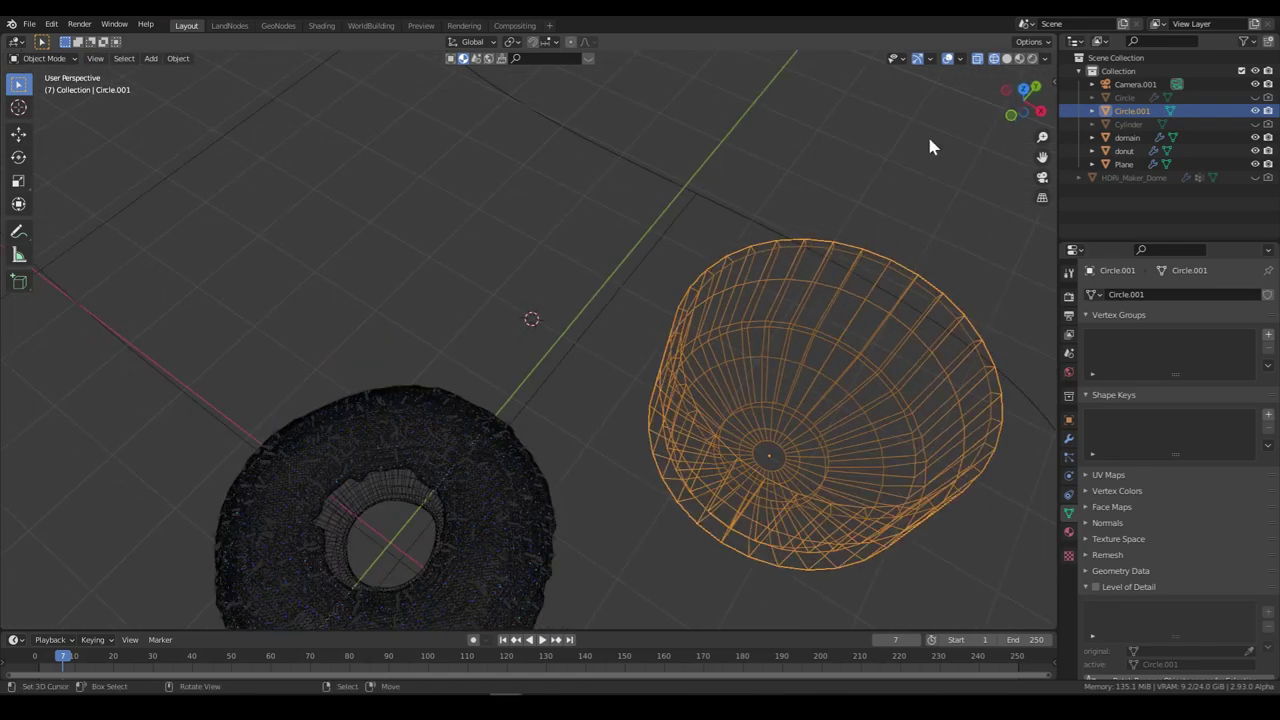
# Step: Return the viewport to solid shading and shade the cup smooth
pyautogui.click(1006, 58)
pyautogui.moveTo(900, 200)
pyautogui.mouseDown(button='middle')
pyautogui.moveTo(762, 364)
pyautogui.moveTo(601, 350)
pyautogui.moveTo(669, 357)
pyautogui.moveTo(668, 368)
pyautogui.mouseUp(button='middle')
pyautogui.rightClick(601, 350)
pyautogui.click(601, 350)
# Step: Browse the cup's object, view layer, scene, world and collection properties
pyautogui.click(1068, 420)
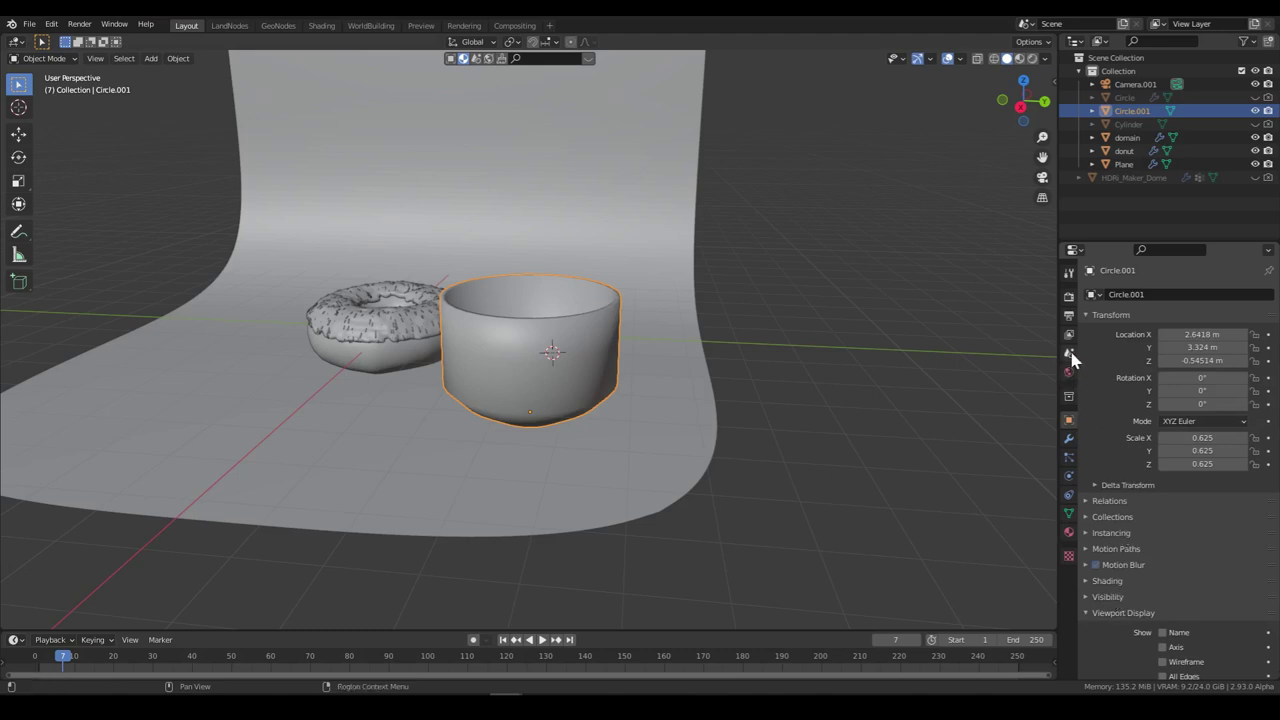
pyautogui.scroll(-3, 1185, 528)
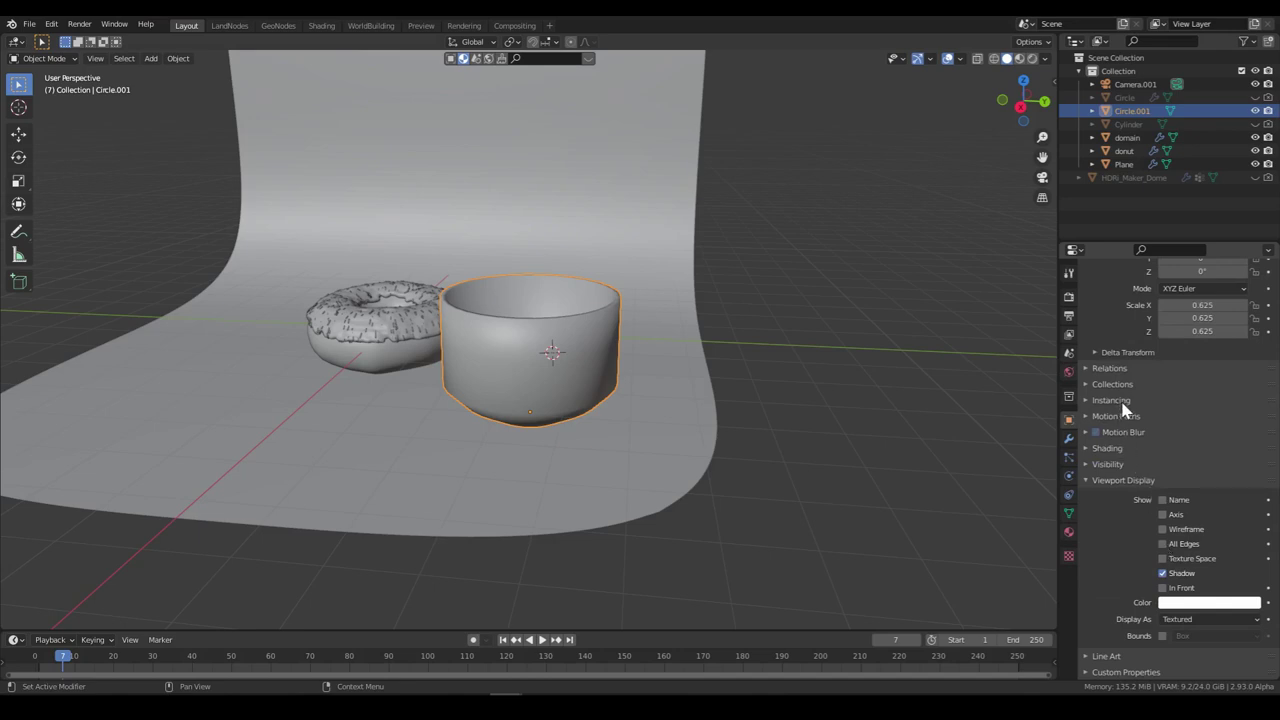
pyautogui.scroll(2, 1127, 395)
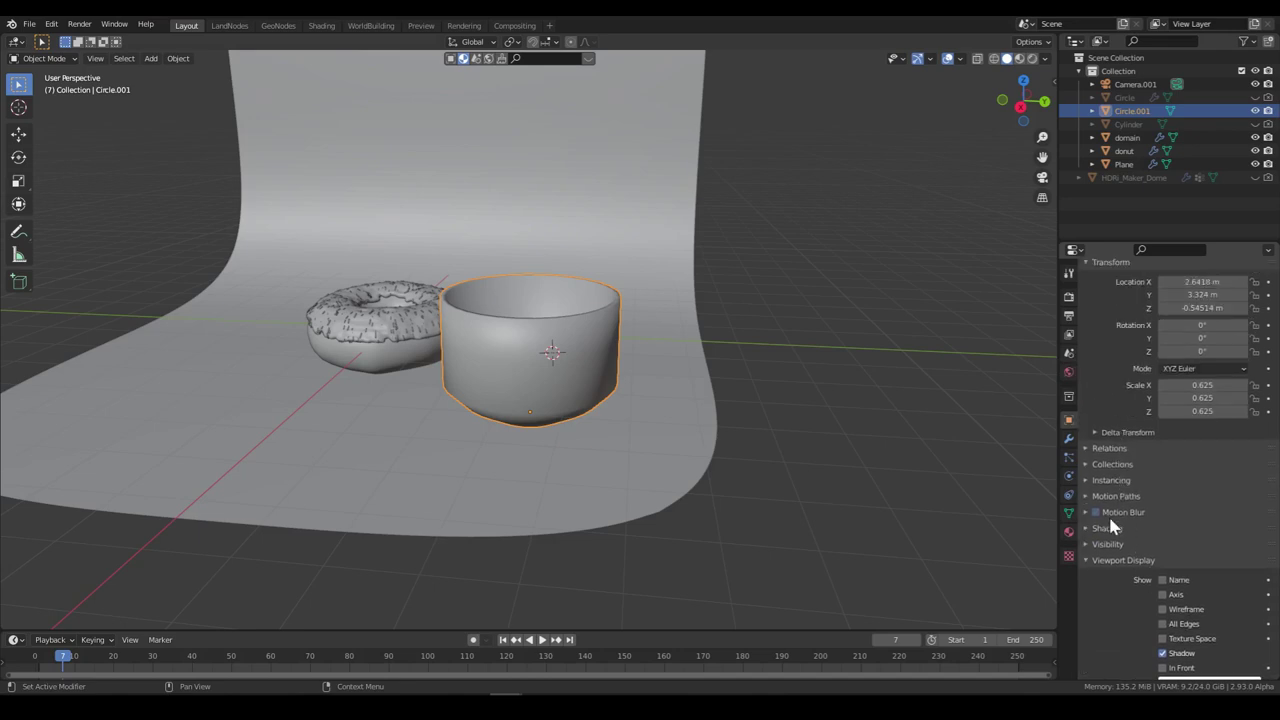
pyautogui.click(1106, 528)
pyautogui.click(1106, 528)
pyautogui.click(1124, 542)
pyautogui.click(1123, 542)
pyautogui.click(1072, 336)
pyautogui.click(1073, 354)
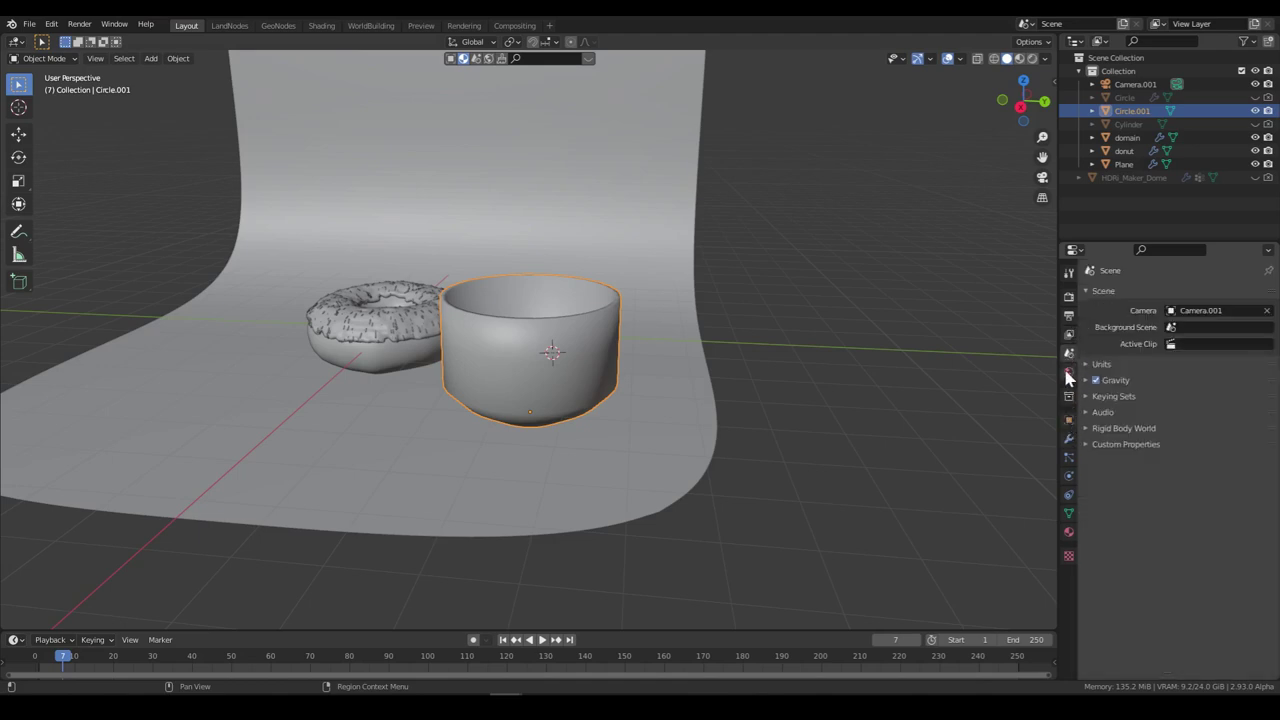
pyautogui.click(1068, 373)
pyautogui.click(1075, 417)
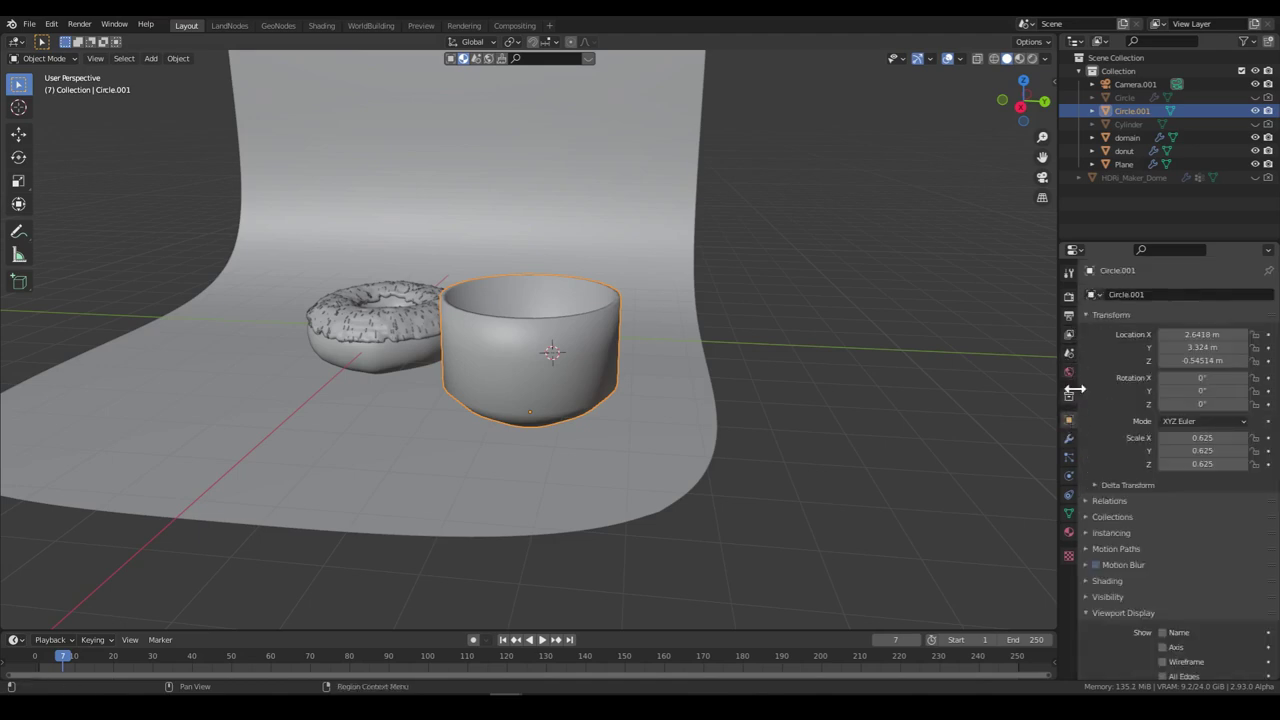
pyautogui.click(1074, 397)
pyautogui.click(1069, 420)
# Step: Enable Normals Auto Smooth at 30° on the cup and save donut.blend
pyautogui.scroll(-3, 1143, 533)
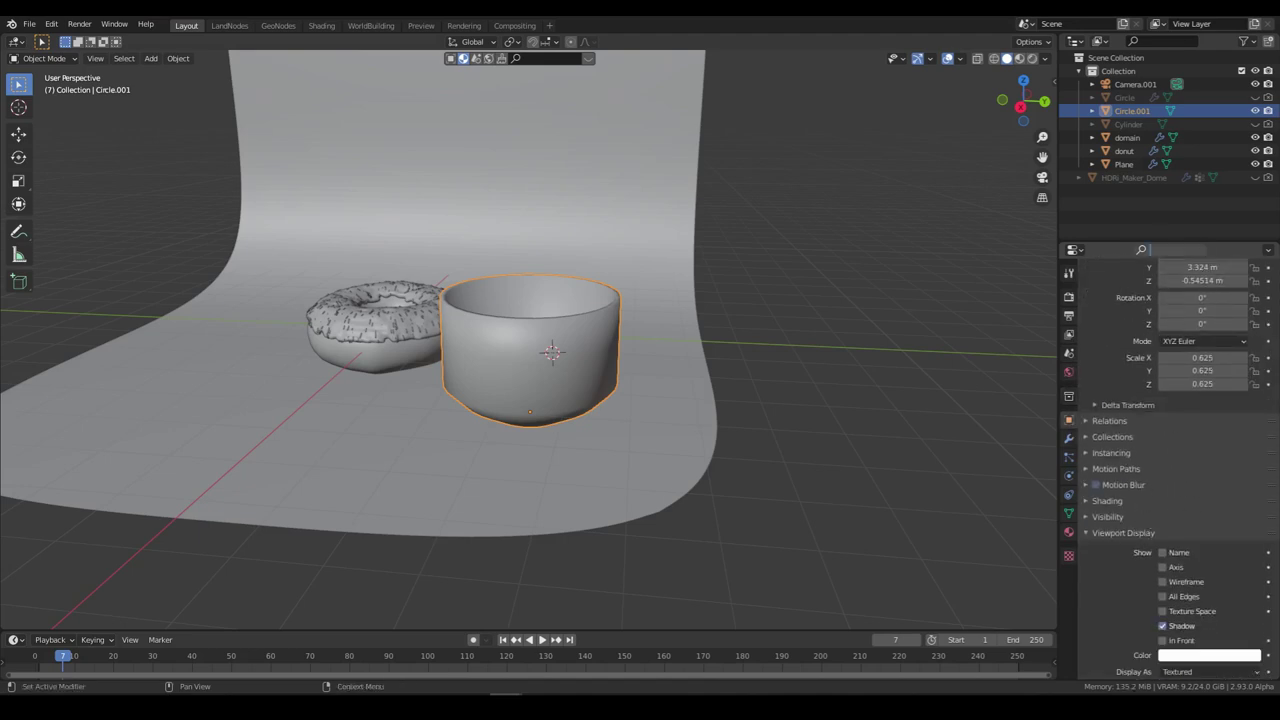
pyautogui.write('normal')
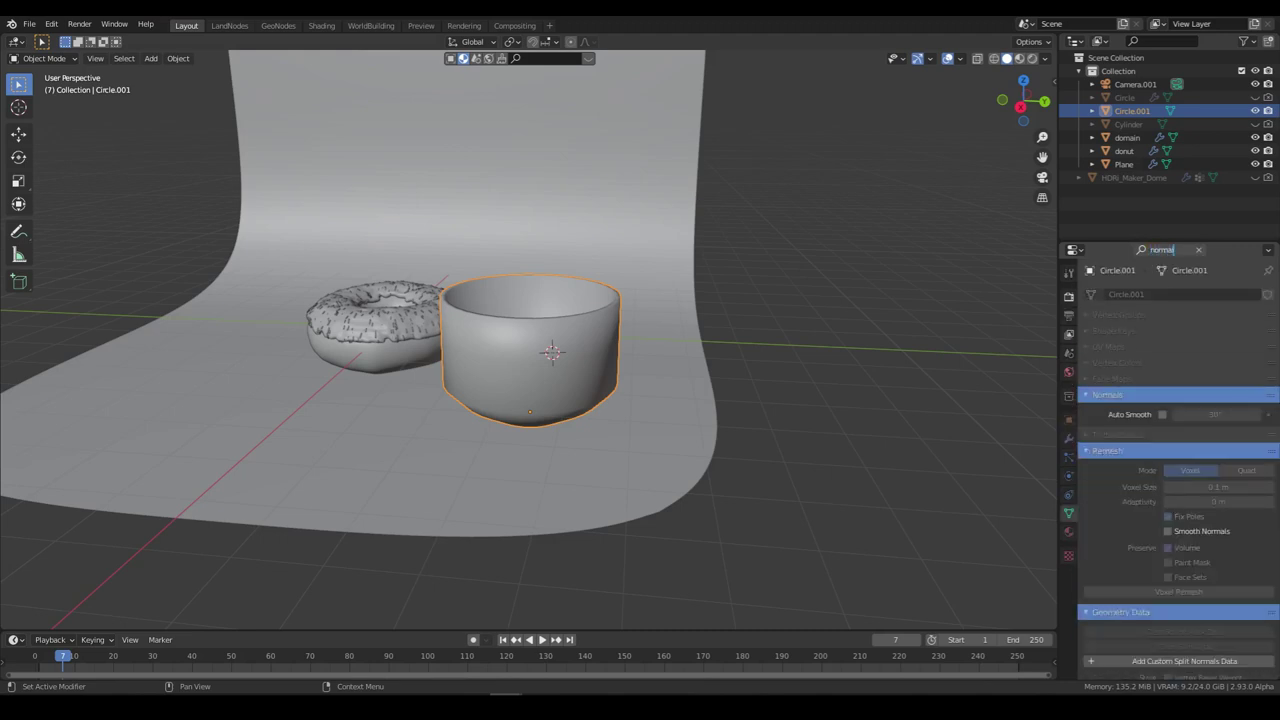
pyautogui.click(1161, 413)
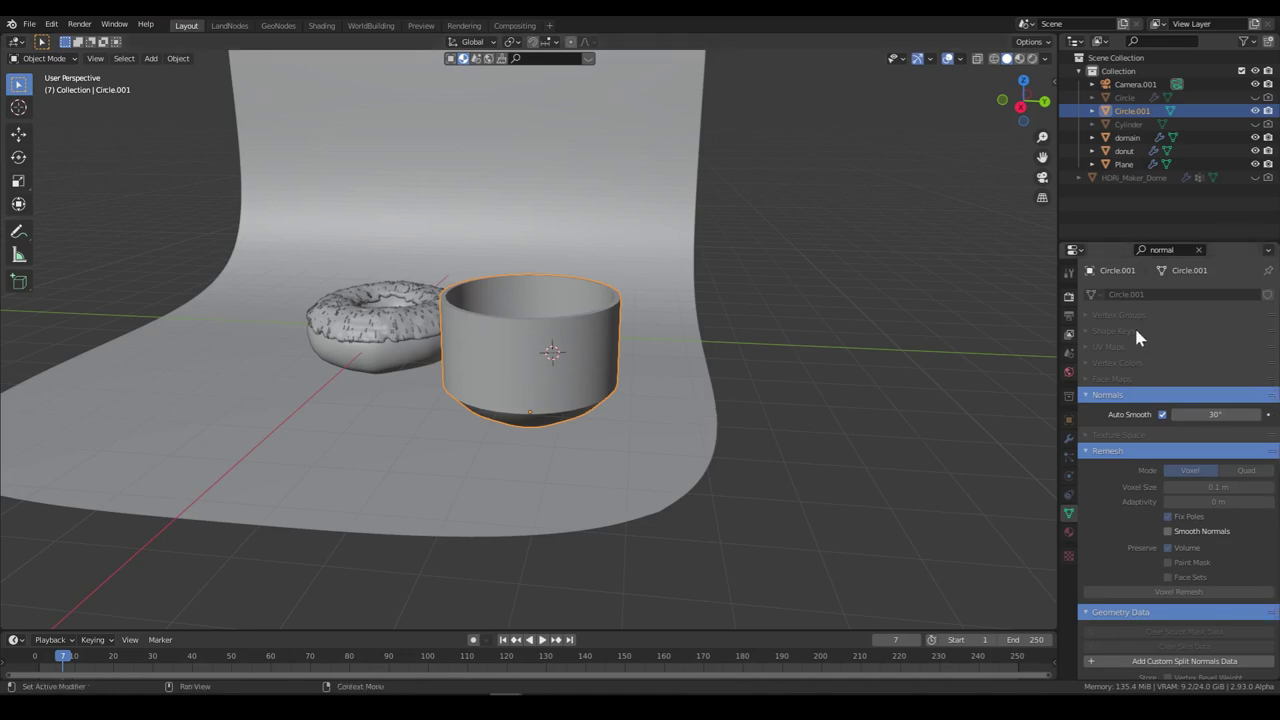
pyautogui.click(1198, 249)
pyautogui.hotkey('ctrl', 's')
pyautogui.scroll(3, 640, 337)
pyautogui.moveTo(640, 337); pyautogui.dragTo(677, 343, button='middle')
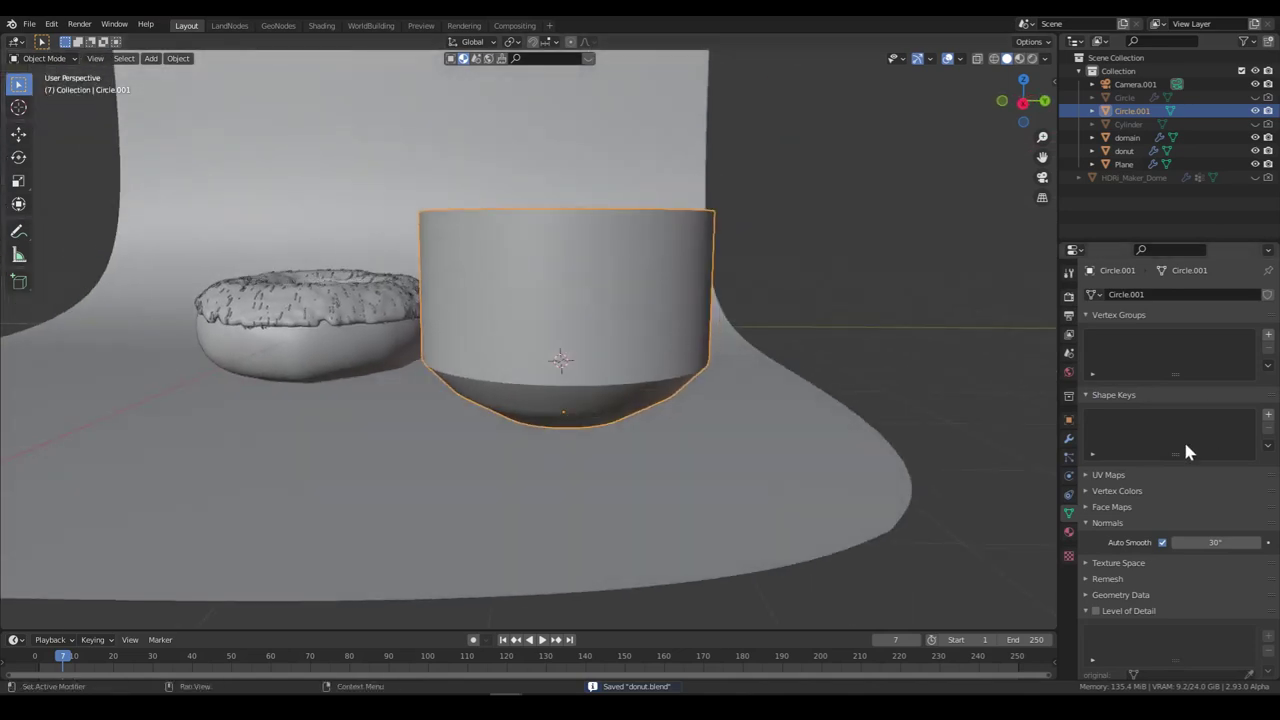
# Step: Give Circle.001 a Subdivision Surface modifier with viewport level 2, then save donut.blend
pyautogui.click(1068, 439)
pyautogui.click(1122, 296)
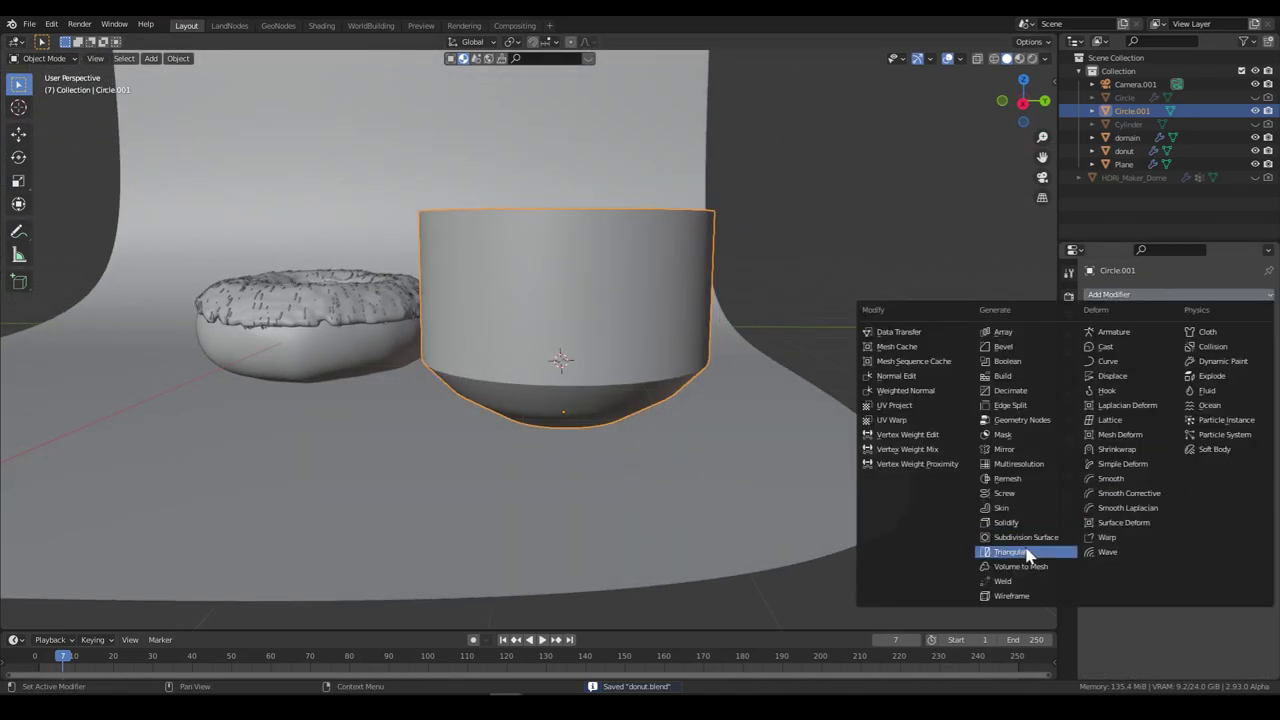
pyautogui.click(1027, 544)
pyautogui.moveTo(790, 445); pyautogui.dragTo(774, 500, button='middle')
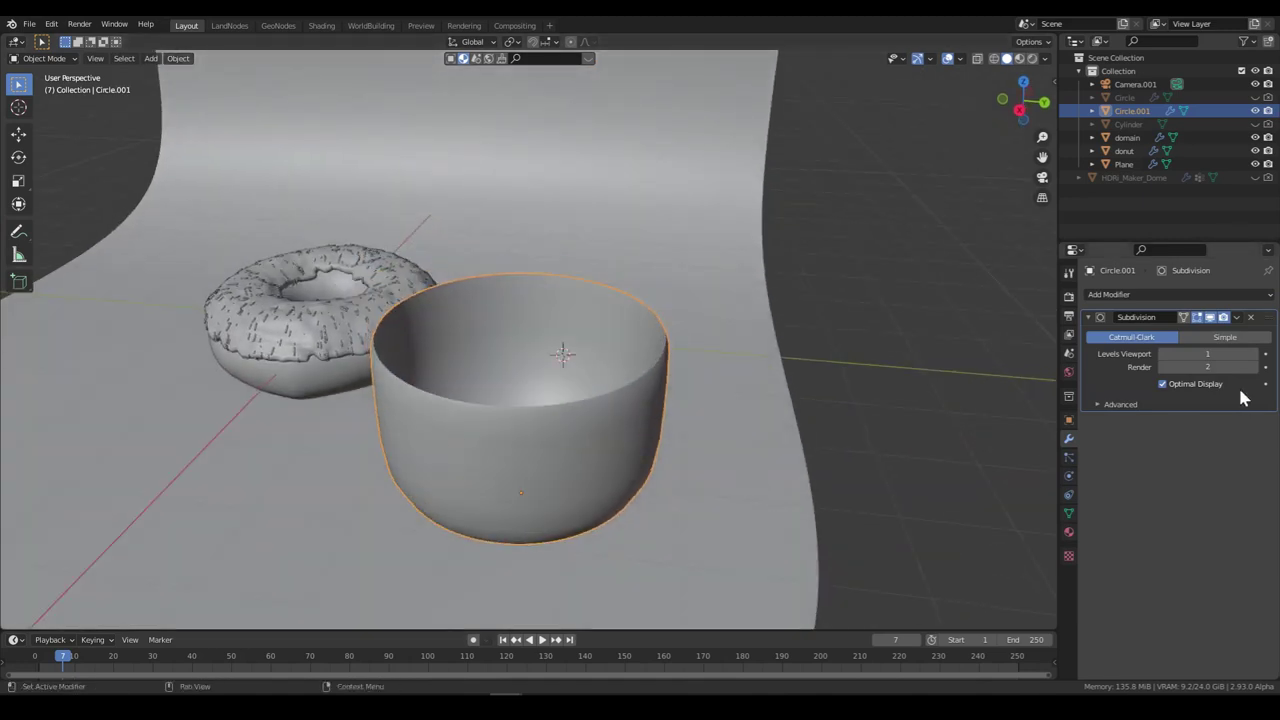
pyautogui.click(1252, 355)
pyautogui.moveTo(758, 530); pyautogui.dragTo(760, 477, button='middle')
pyautogui.hotkey('ctrl', 's')
pyautogui.moveTo(749, 434); pyautogui.dragTo(684, 491, button='middle')
# Step: In Edit Mode, cut two edge loops around the cup, one upper and one near the bottom
pyautogui.press('Tab')
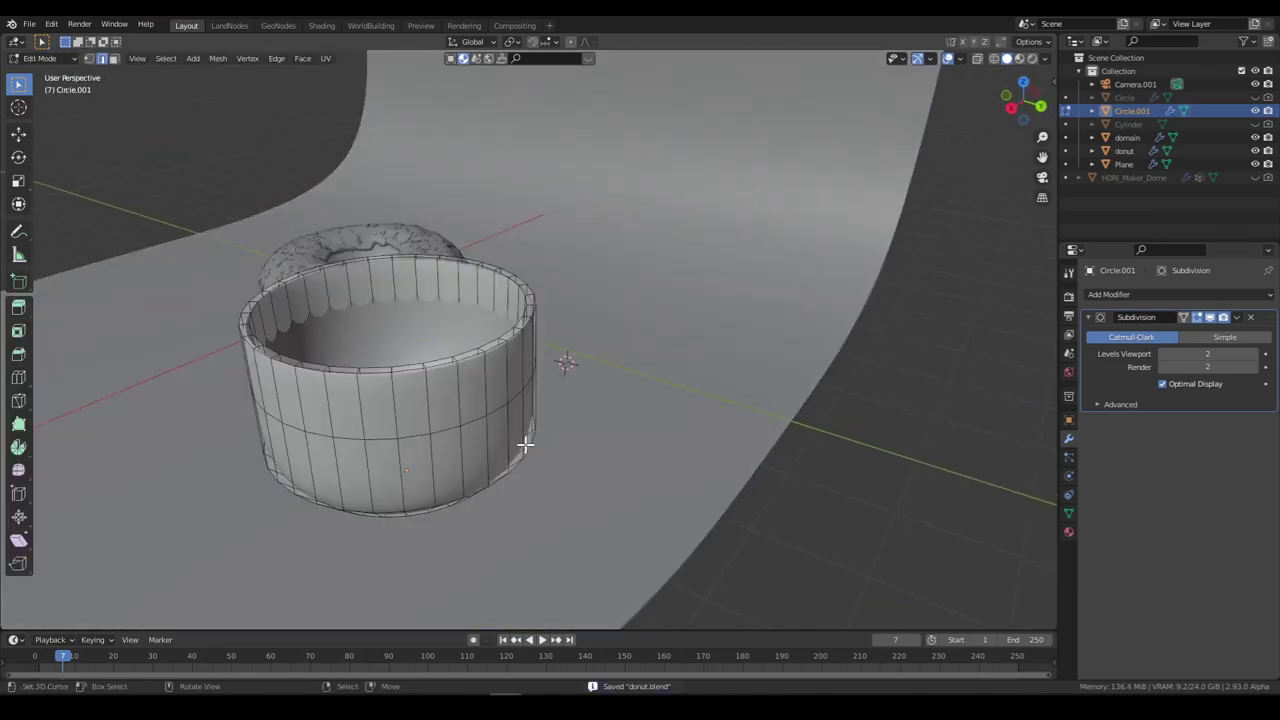
pyautogui.hotkey('ctrl', 'r')
pyautogui.click(494, 394)
pyautogui.rightClick(499, 396)
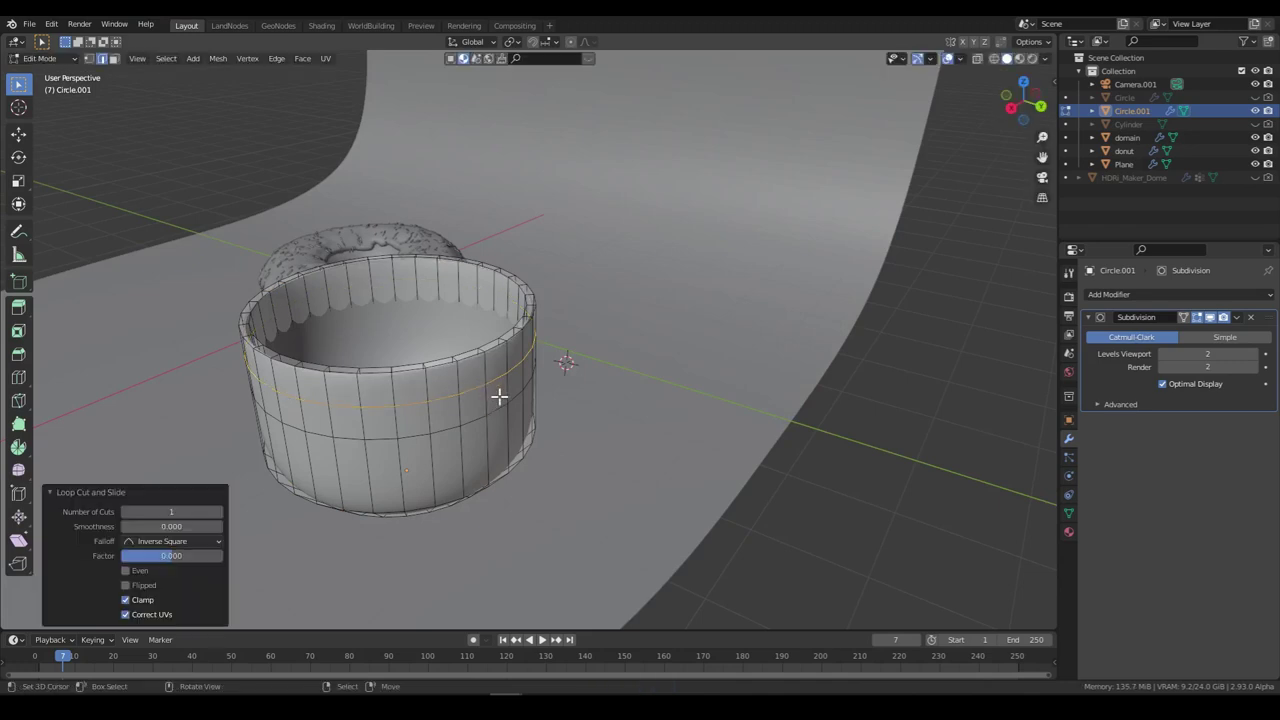
pyautogui.hotkey('ctrl', 'r')
pyautogui.click(498, 481)
pyautogui.click(484, 471)
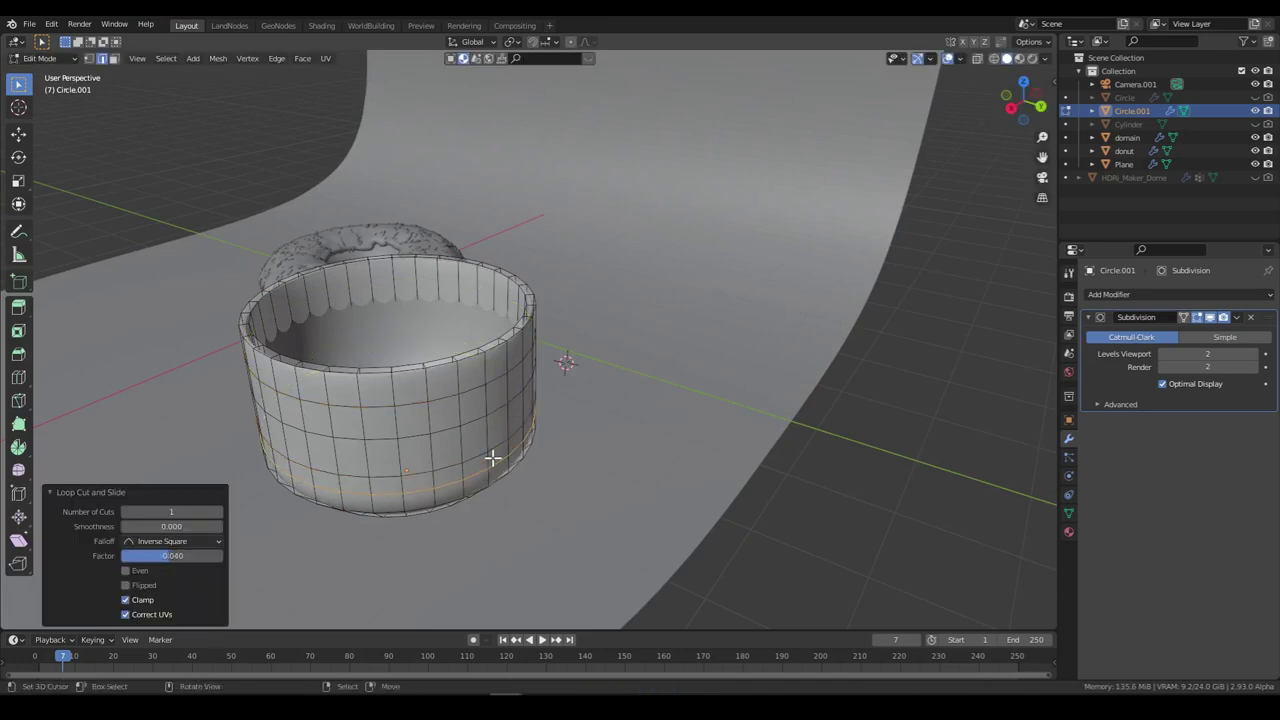
# Step: Extrude two stacked side faces outward into handle stubs and adjust them along X
pyautogui.hotkey('ctrl', 'z')
pyautogui.click(500, 457)
pyautogui.keyDown('shift'); pyautogui.click(493, 392); pyautogui.keyUp('shift')
pyautogui.press('g')
pyautogui.press('x')
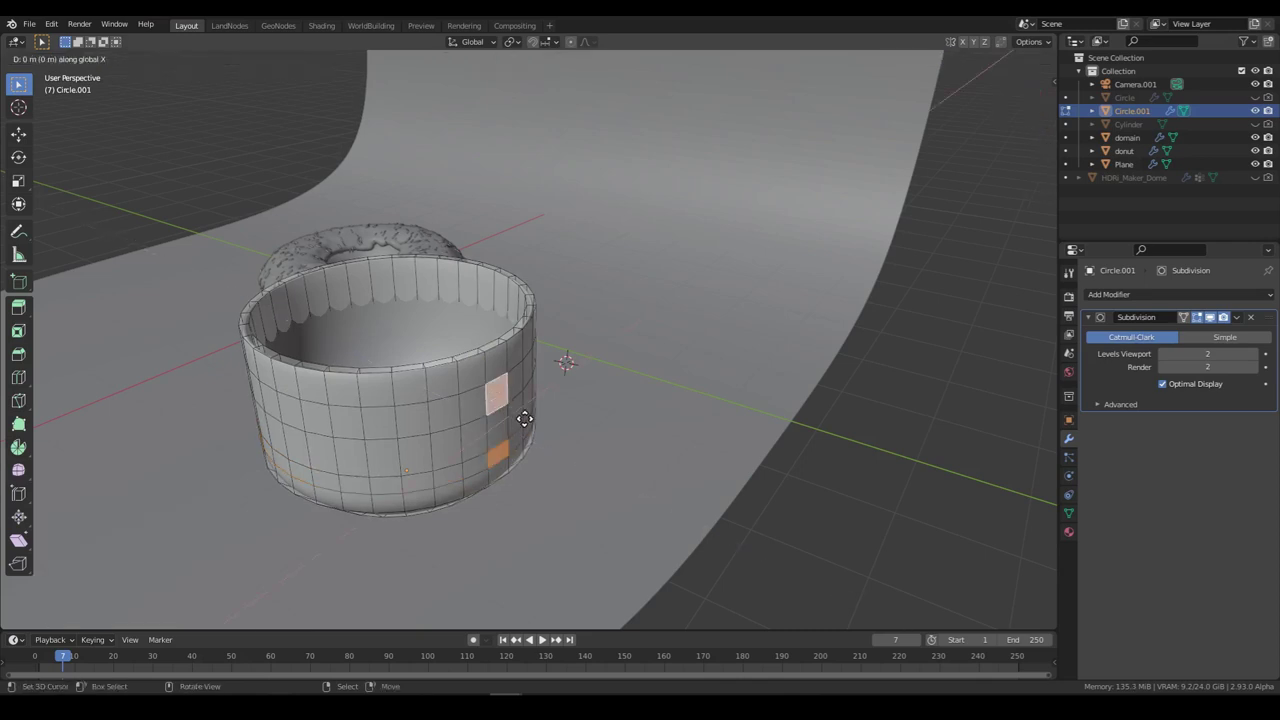
pyautogui.press('Escape')
pyautogui.press('e')
pyautogui.click(571, 447)
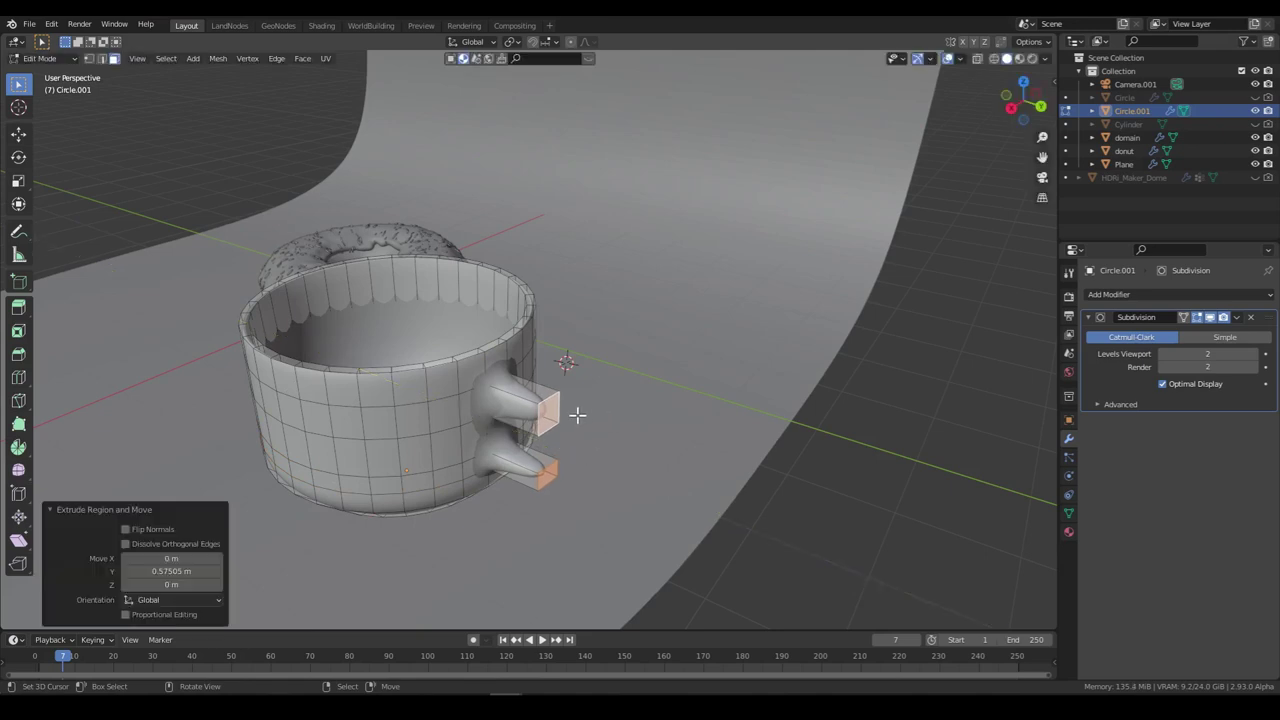
pyautogui.press('g')
pyautogui.press('x')
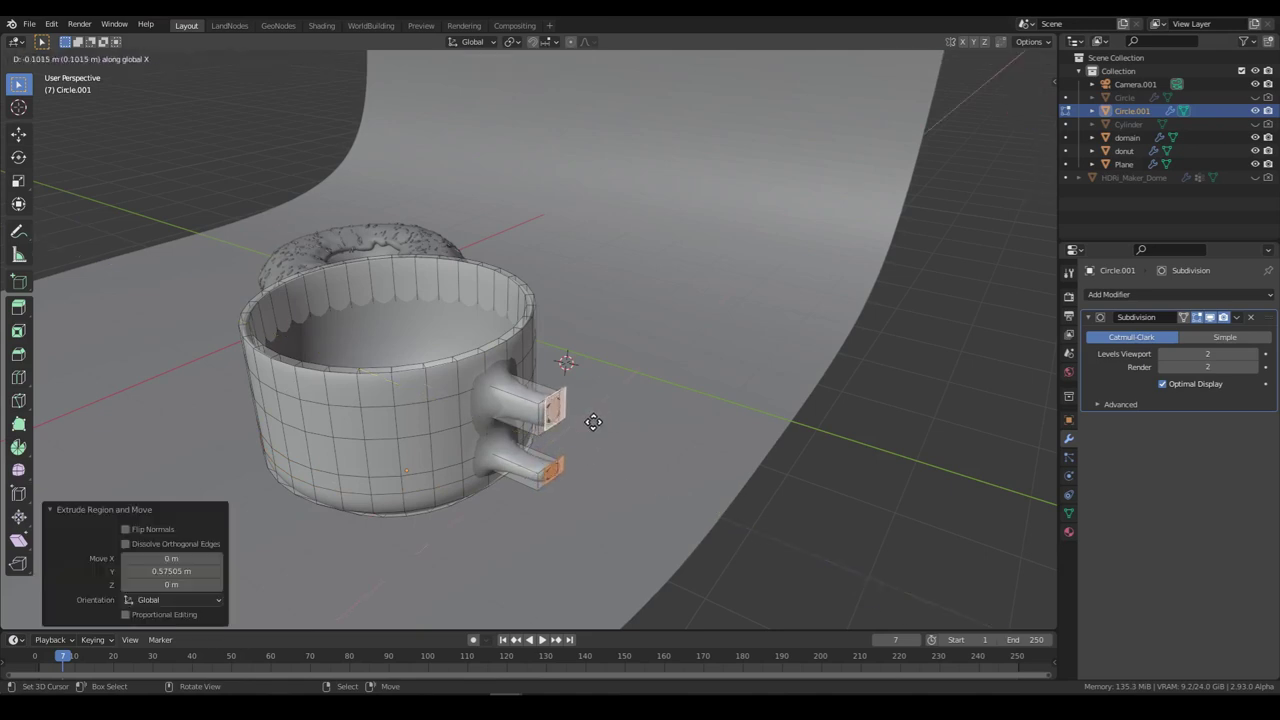
pyautogui.press('Escape')
# Step: Select the two stubs' end faces and inspect the handle from several angles
pyautogui.moveTo(593, 421); pyautogui.dragTo(646, 506, button='middle')
pyautogui.click(636, 204)
pyautogui.keyDown('shift'); pyautogui.click(704, 434); pyautogui.keyUp('shift')
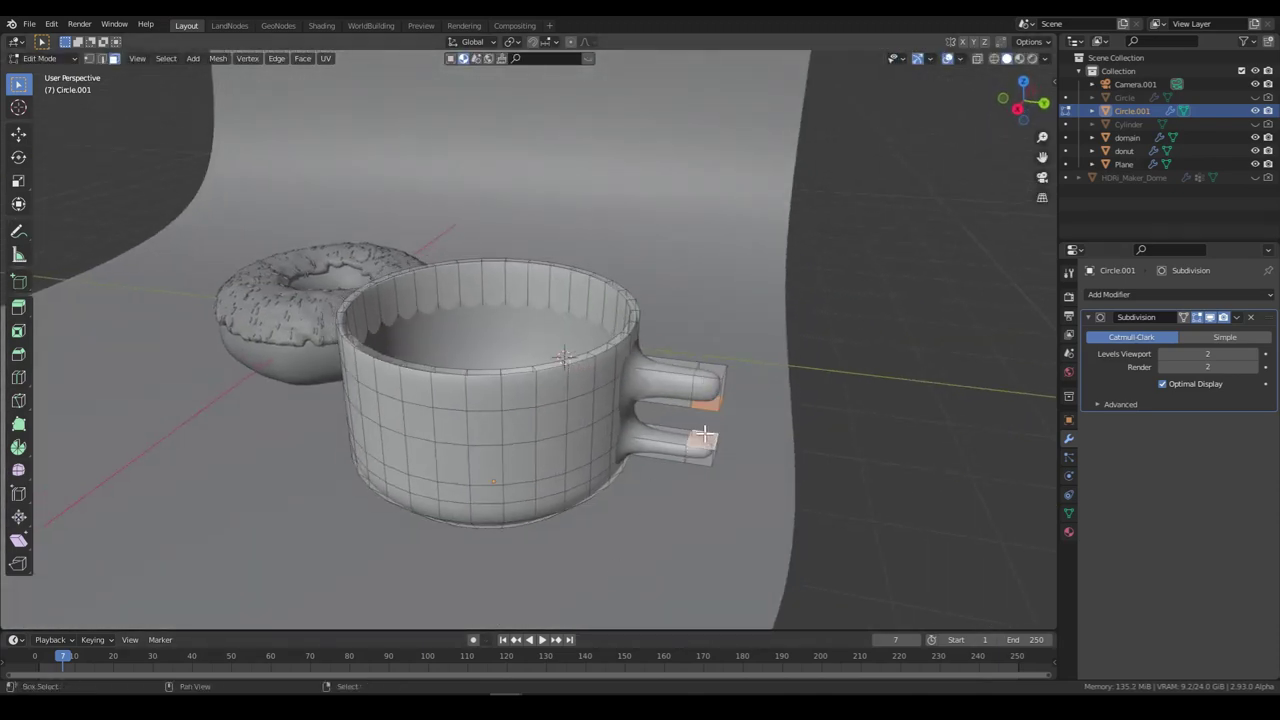
pyautogui.press('1')
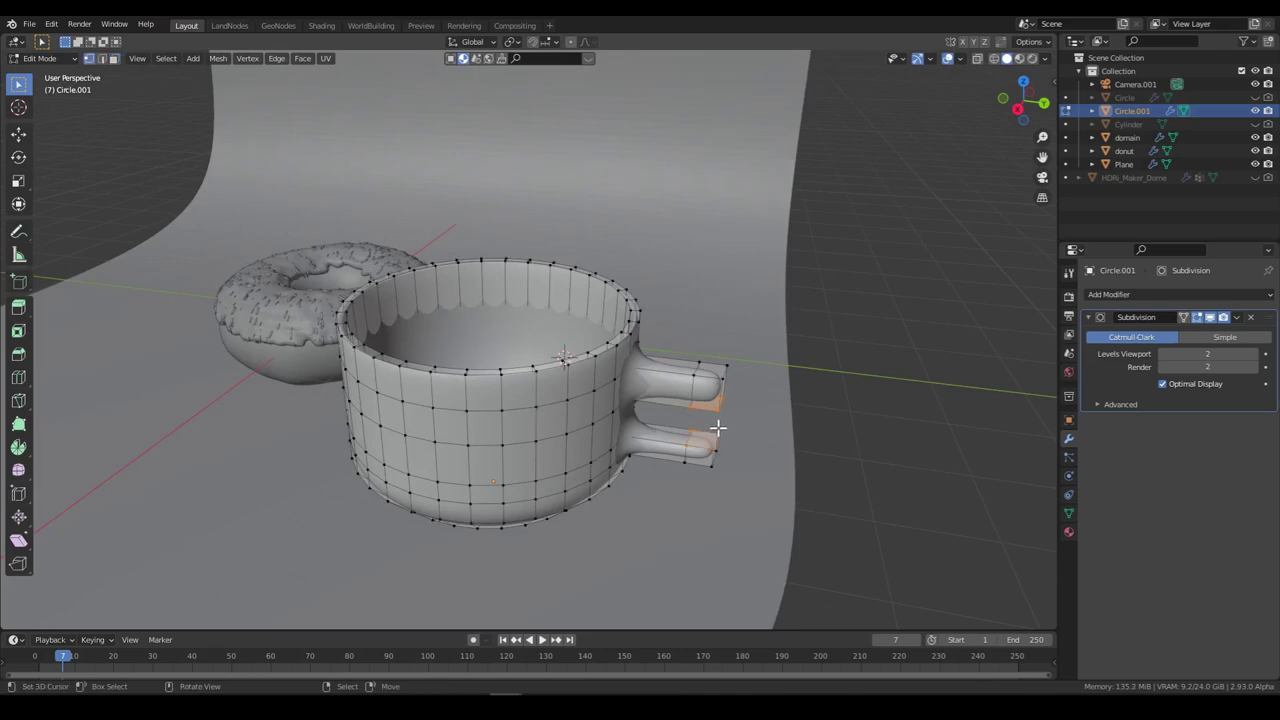
pyautogui.press('2')
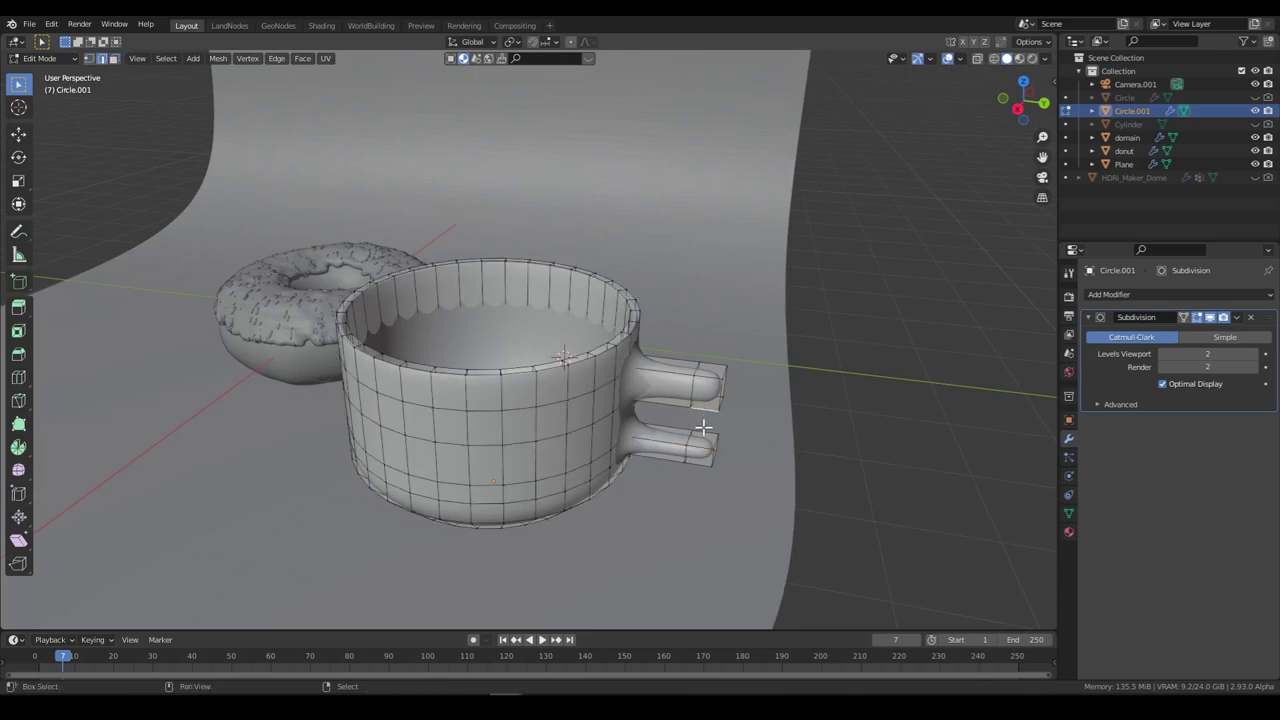
pyautogui.moveTo(766, 466); pyautogui.dragTo(449, 428, button='middle')
pyautogui.moveTo(349, 434); pyautogui.dragTo(423, 280, button='middle')
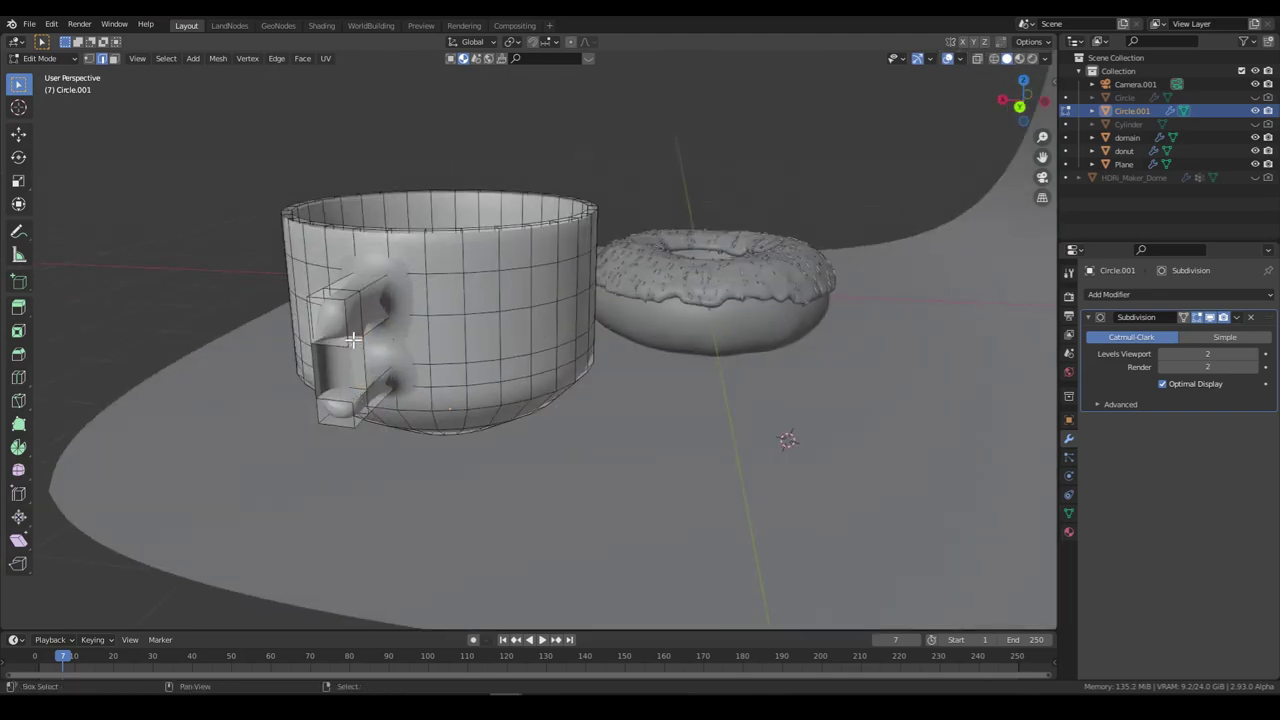
pyautogui.click(334, 395)
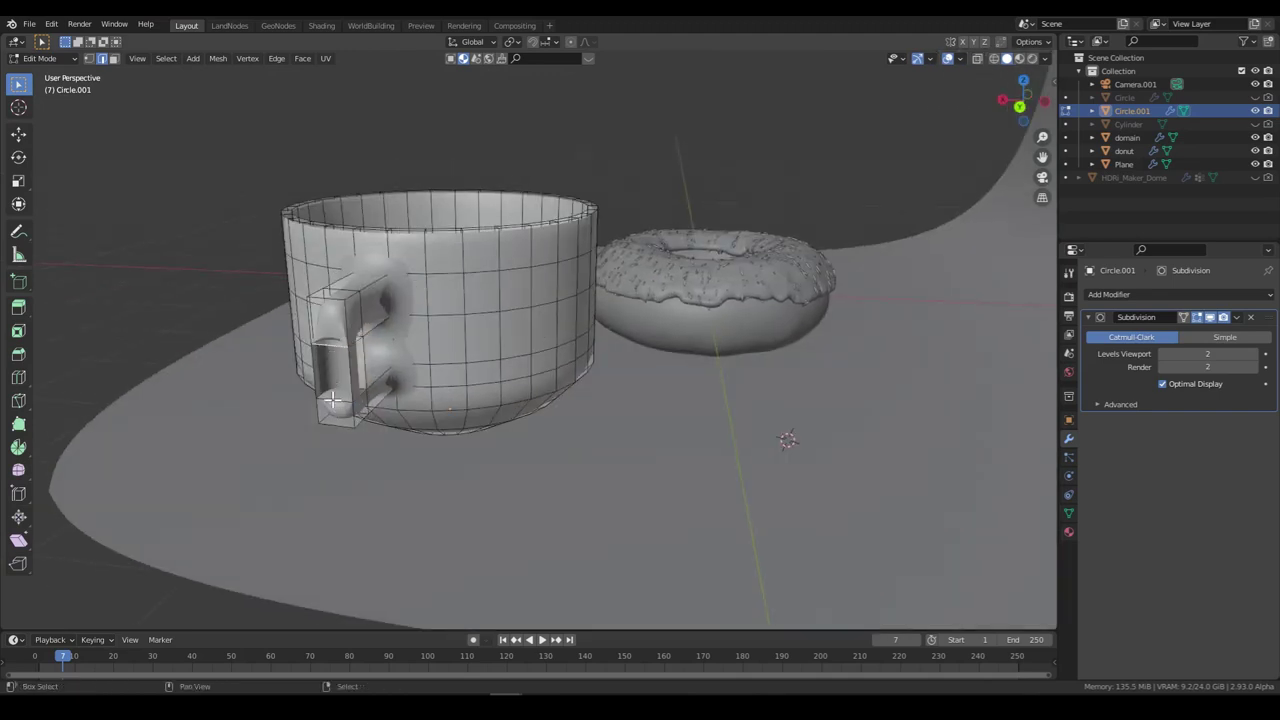
pyautogui.moveTo(333, 400); pyautogui.dragTo(675, 373, button='middle')
# Step: Back in Object Mode, move the cup along X to -1.8245 m in camera view
pyautogui.press('Tab')
pyautogui.scroll(-5, 682, 381)
pyautogui.press('g')
pyautogui.press('x')
pyautogui.click(605, 213)
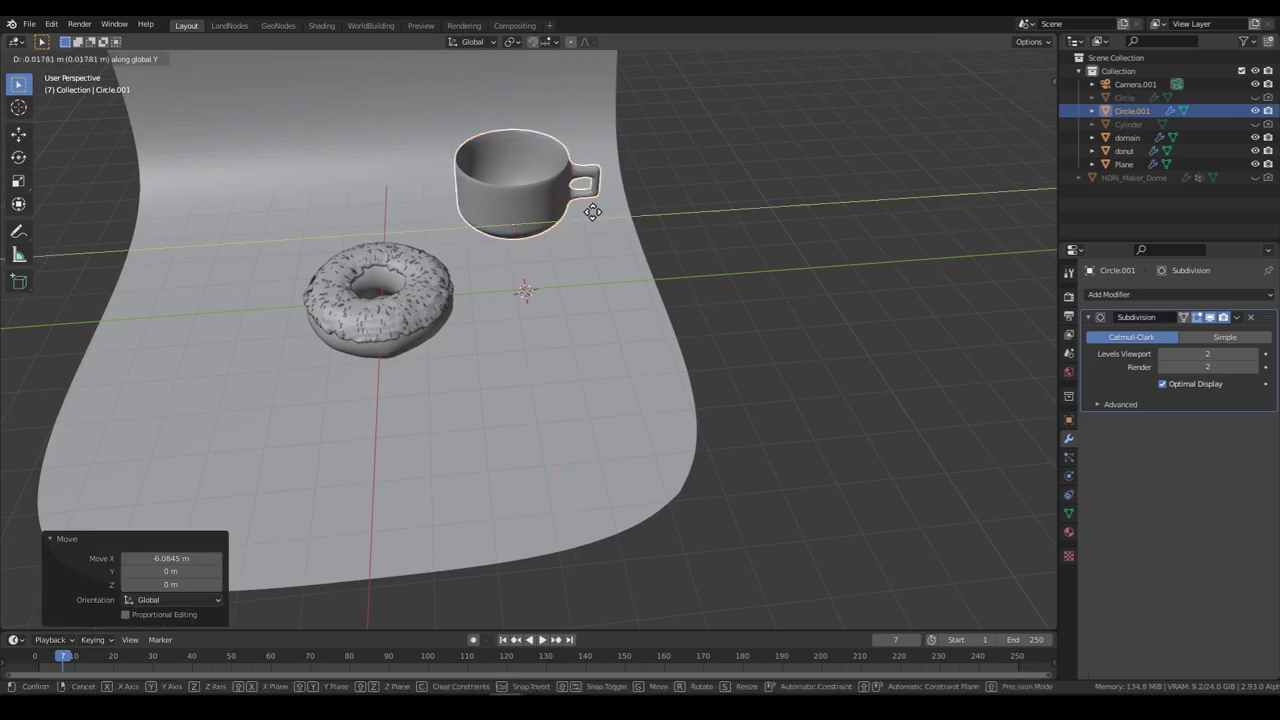
pyautogui.press('KP_0')
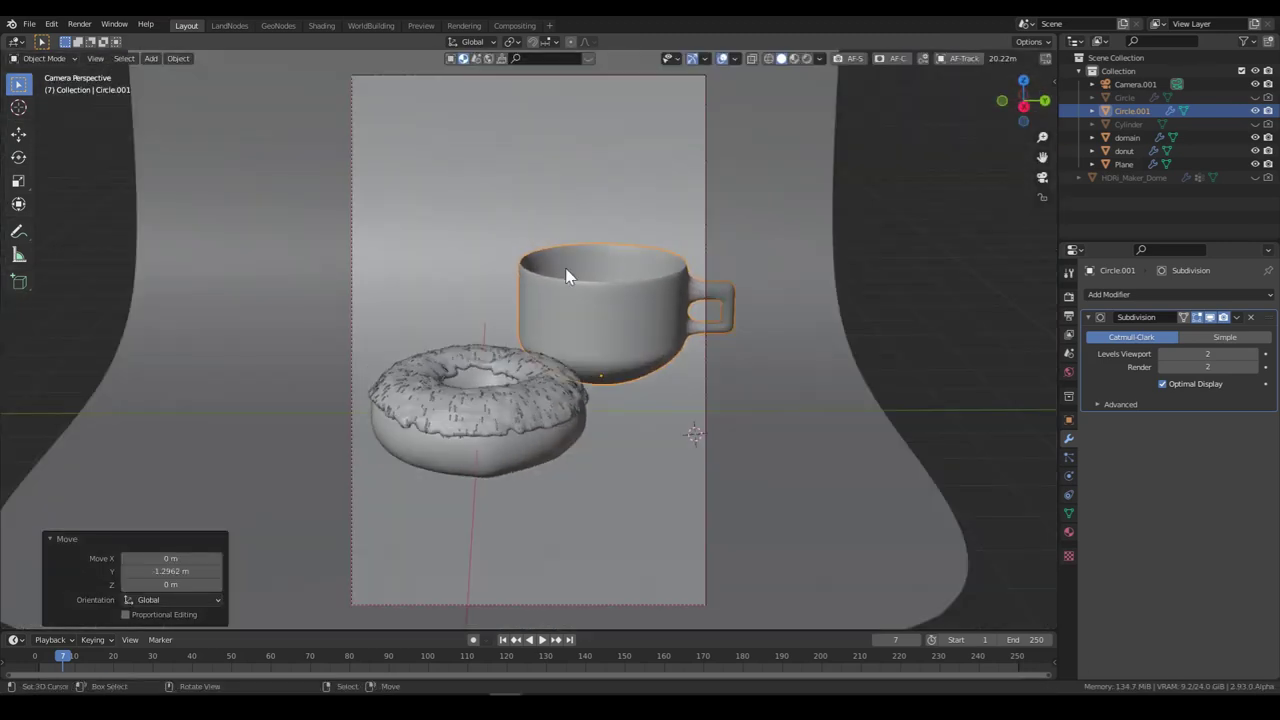
pyautogui.press('g')
pyautogui.press('x')
pyautogui.click(588, 250)
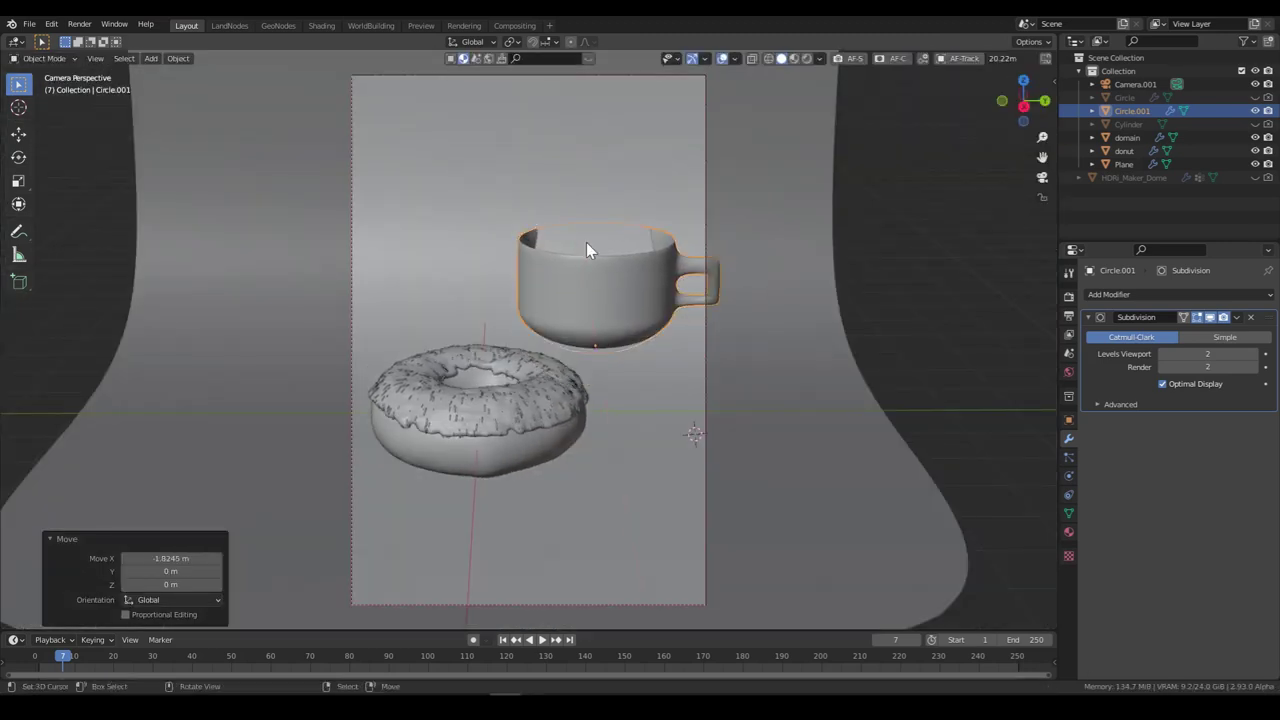
# Step: Bring the cup closer along Y, rotate it -36.6° about Z, and set X to 1.0771 m
pyautogui.press('g')
pyautogui.press('y')
pyautogui.click(652, 256)
pyautogui.press('r')
pyautogui.press('z')
pyautogui.click(765, 338)
pyautogui.press('g')
pyautogui.press('x')
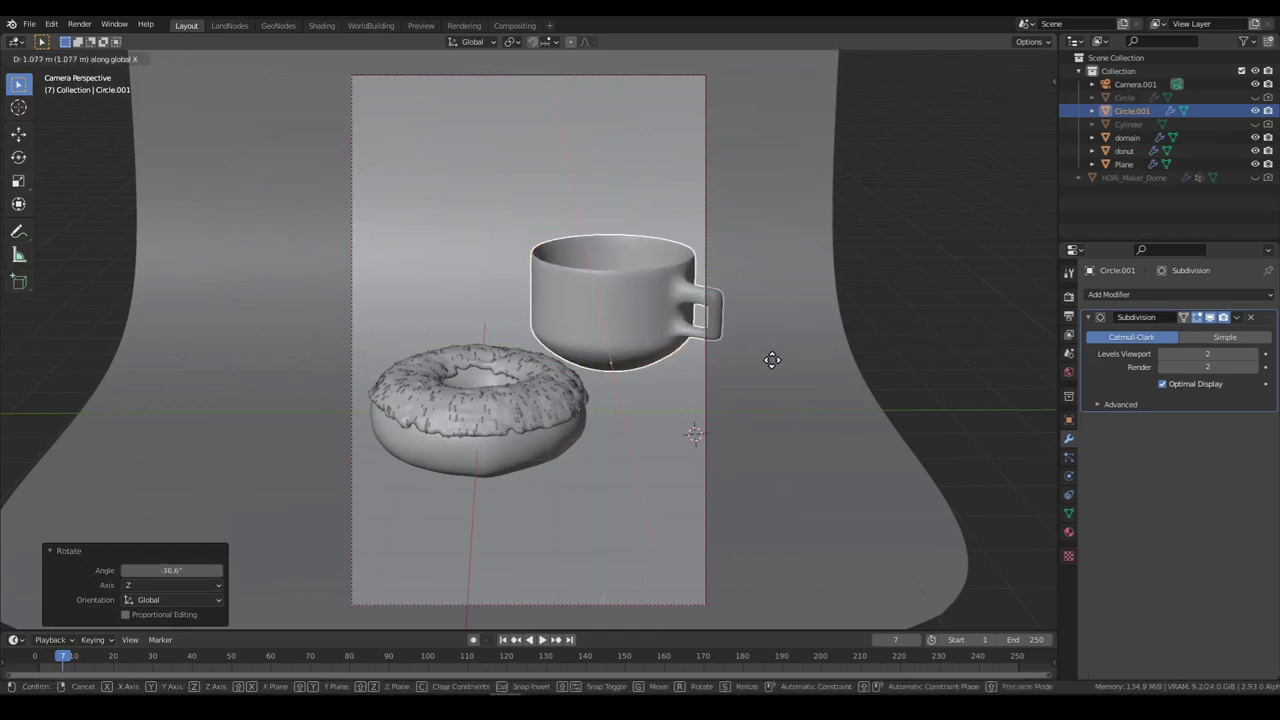
pyautogui.click(772, 360)
# Step: Check the donut and cup, then select the curved backdrop plane
pyautogui.click(527, 430)
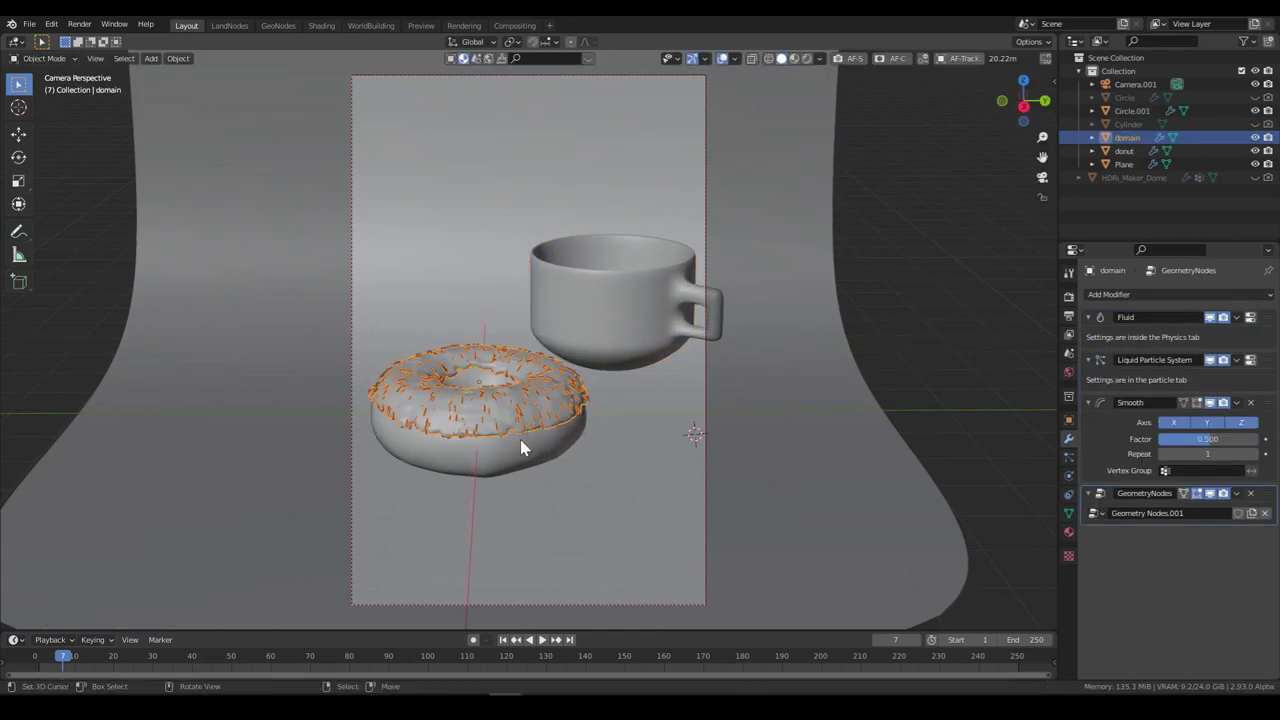
pyautogui.click(657, 326)
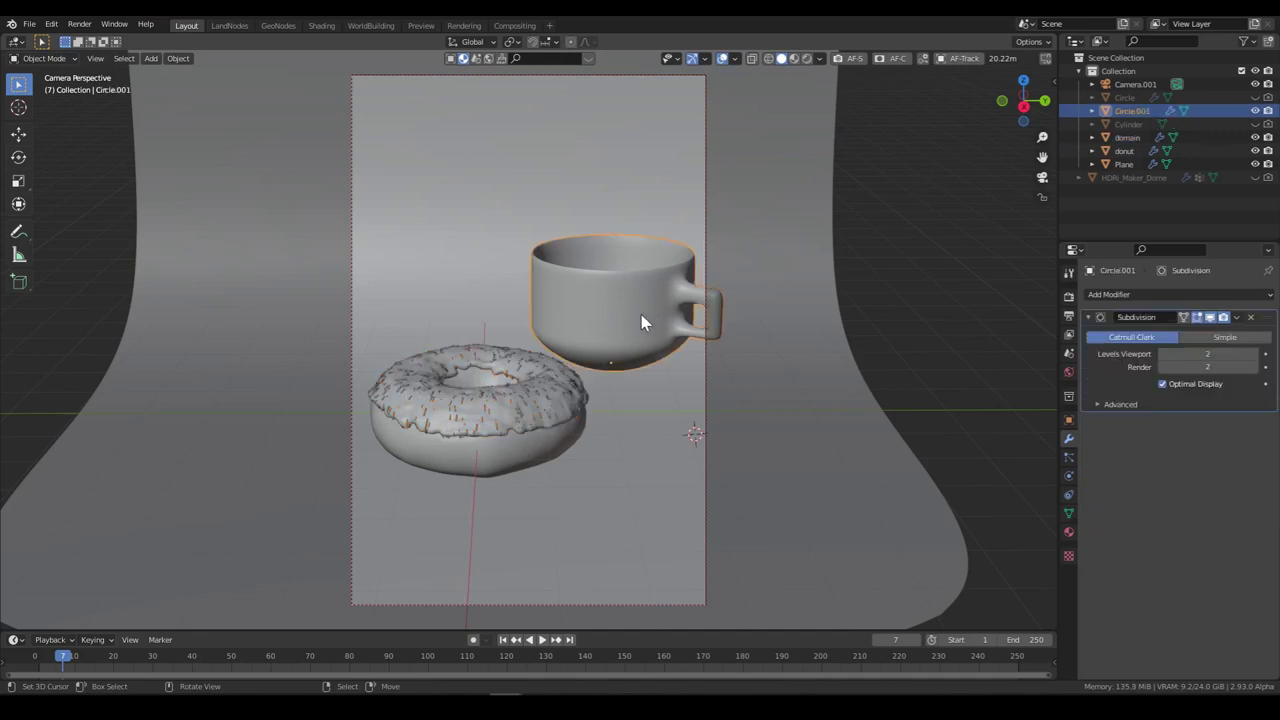
pyautogui.moveTo(680, 300); pyautogui.dragTo(646, 463, button='middle')
pyautogui.scroll(5, 634, 505)
pyautogui.moveTo(613, 384); pyautogui.dragTo(620, 243, button='middle')
pyautogui.moveTo(620, 243); pyautogui.dragTo(811, 332)
pyautogui.scroll(-5, 813, 360)
pyautogui.moveTo(816, 386); pyautogui.dragTo(663, 379, button='middle')
# Step: Shift the backdrop along X, widen it to 1.578 on X, and save donut.blend
pyautogui.press('g')
pyautogui.press('x')
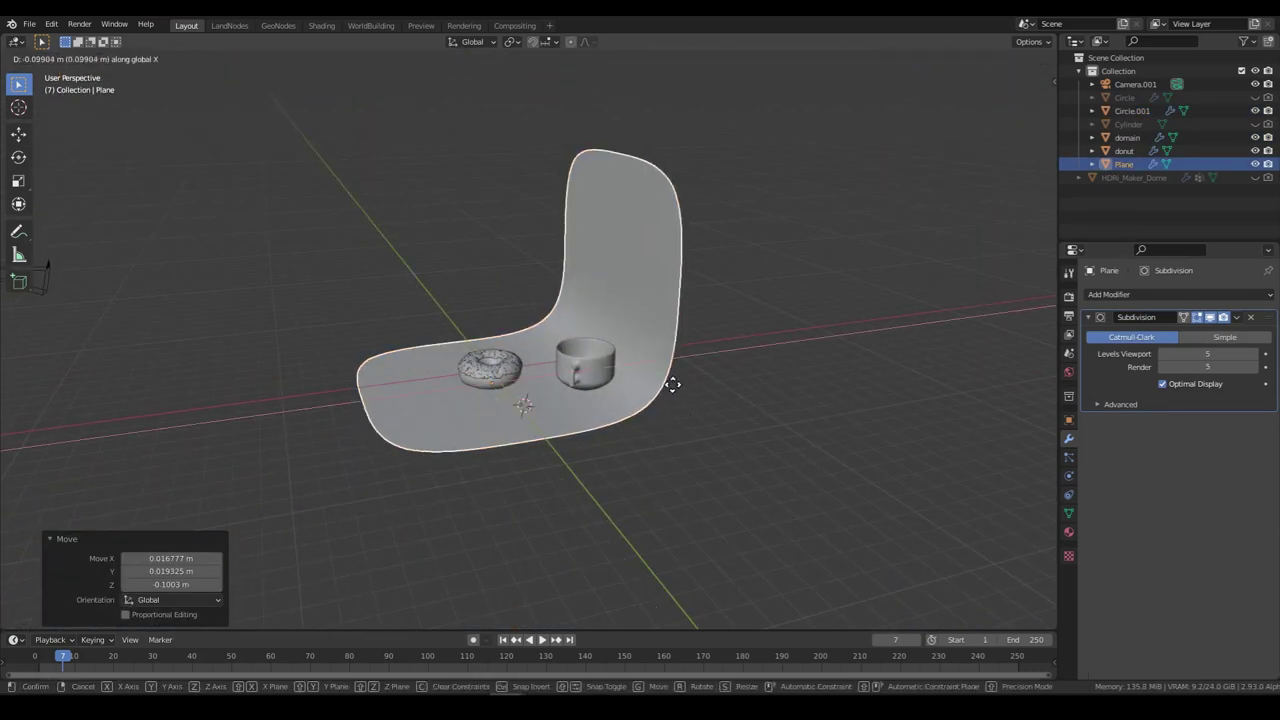
pyautogui.click(700, 390)
pyautogui.press('s')
pyautogui.press('x')
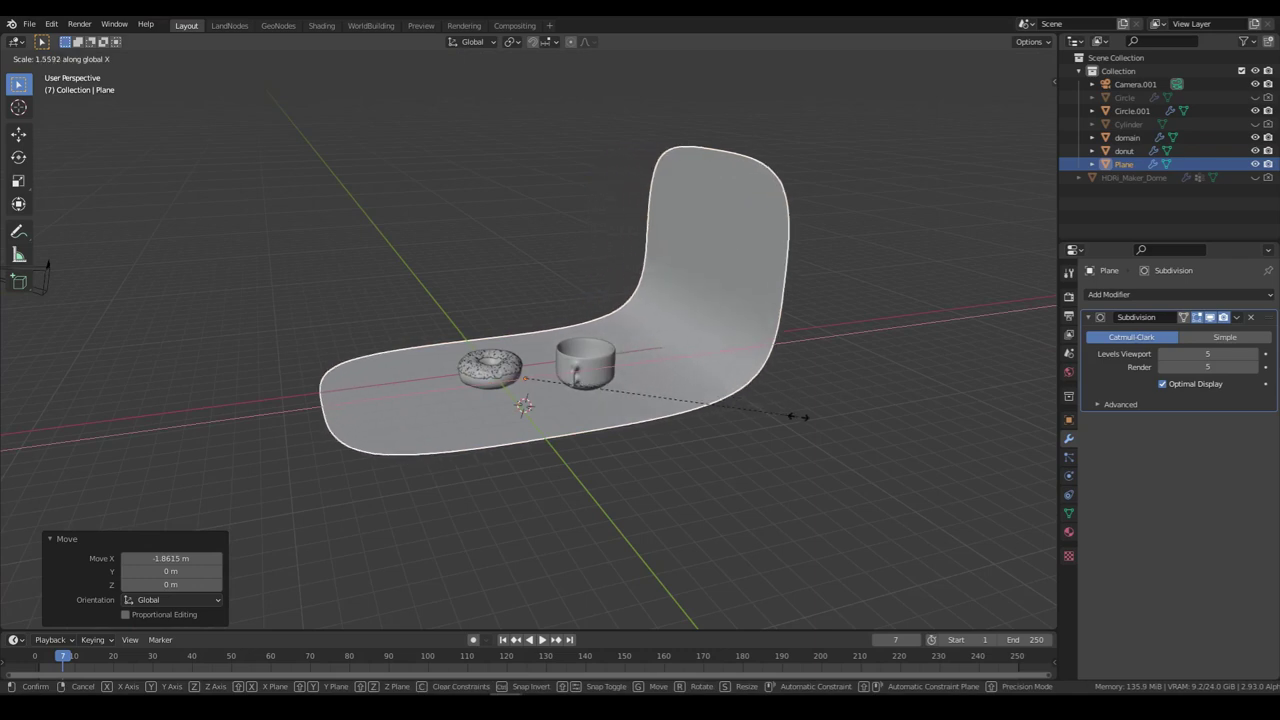
pyautogui.click(733, 426)
pyautogui.press('KP_0')
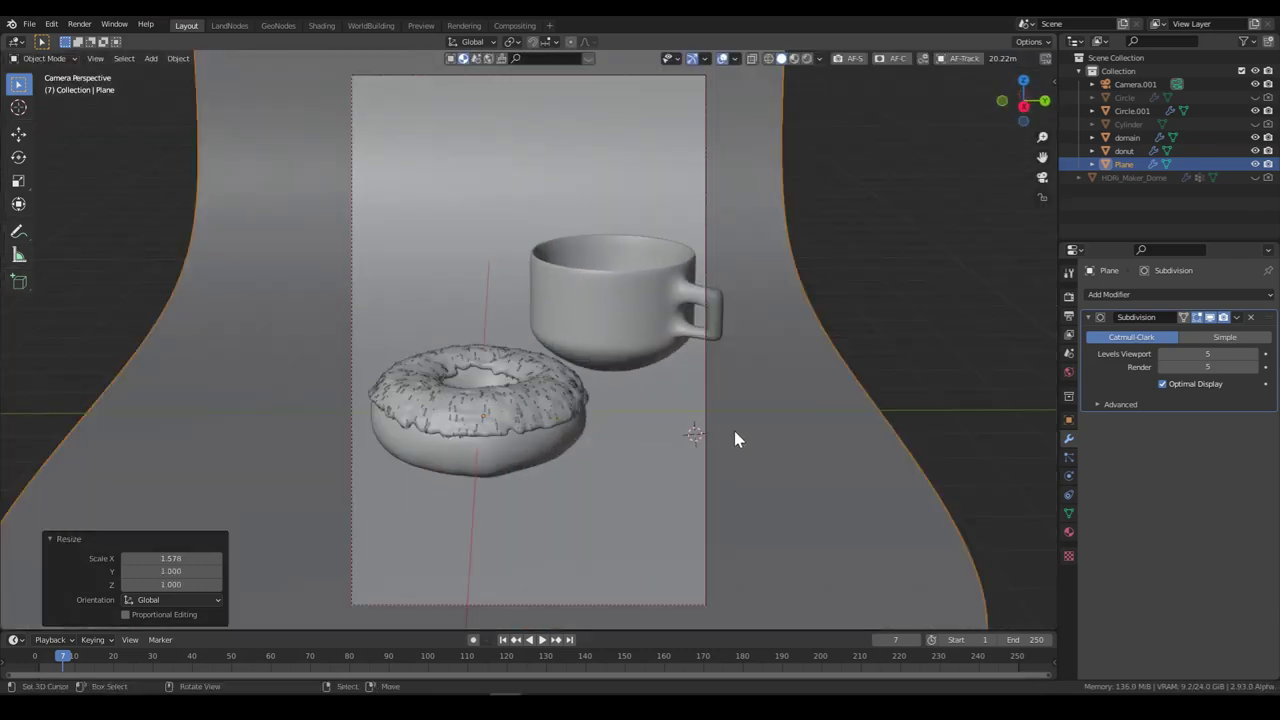
pyautogui.hotkey('ctrl', 's')
pyautogui.keyDown('shift'); pyautogui.moveTo(676, 356); pyautogui.dragTo(647, 436, button='middle'); pyautogui.keyUp('shift')
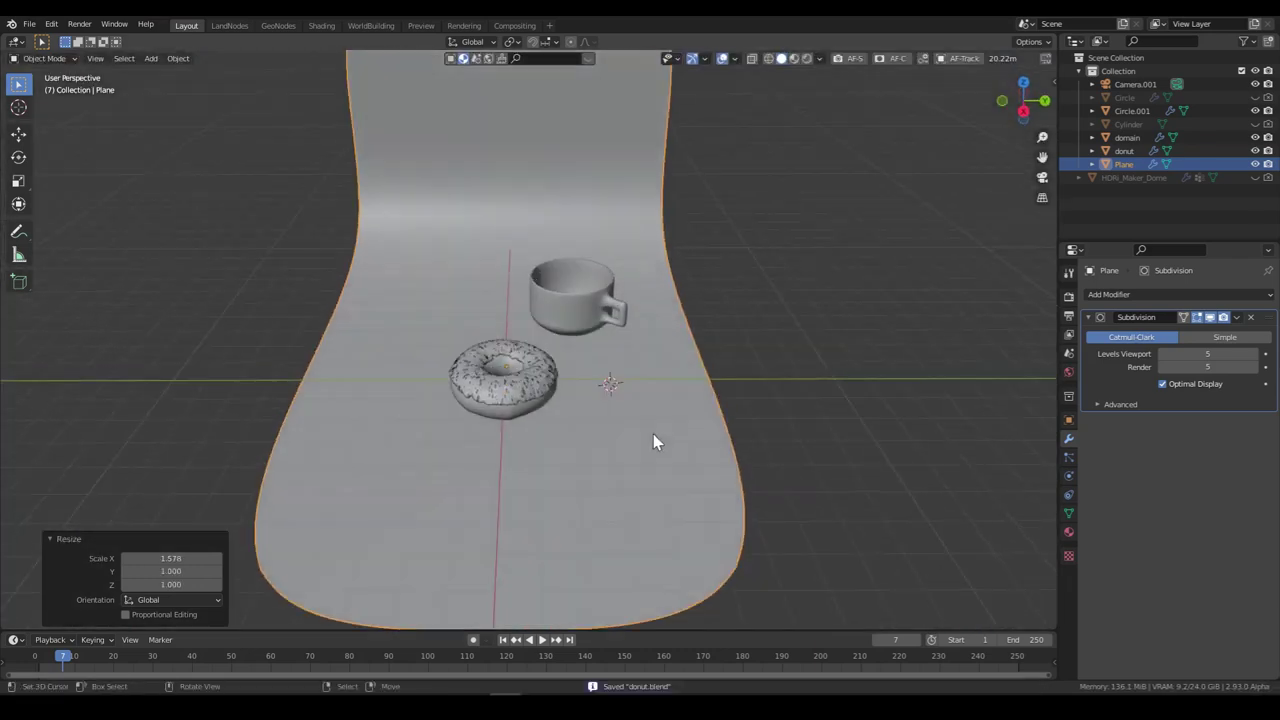
pyautogui.scroll(6, 652, 415)
# Step: Select the cup and cut an edge loop just below its rim in Edit Mode
pyautogui.click(543, 445)
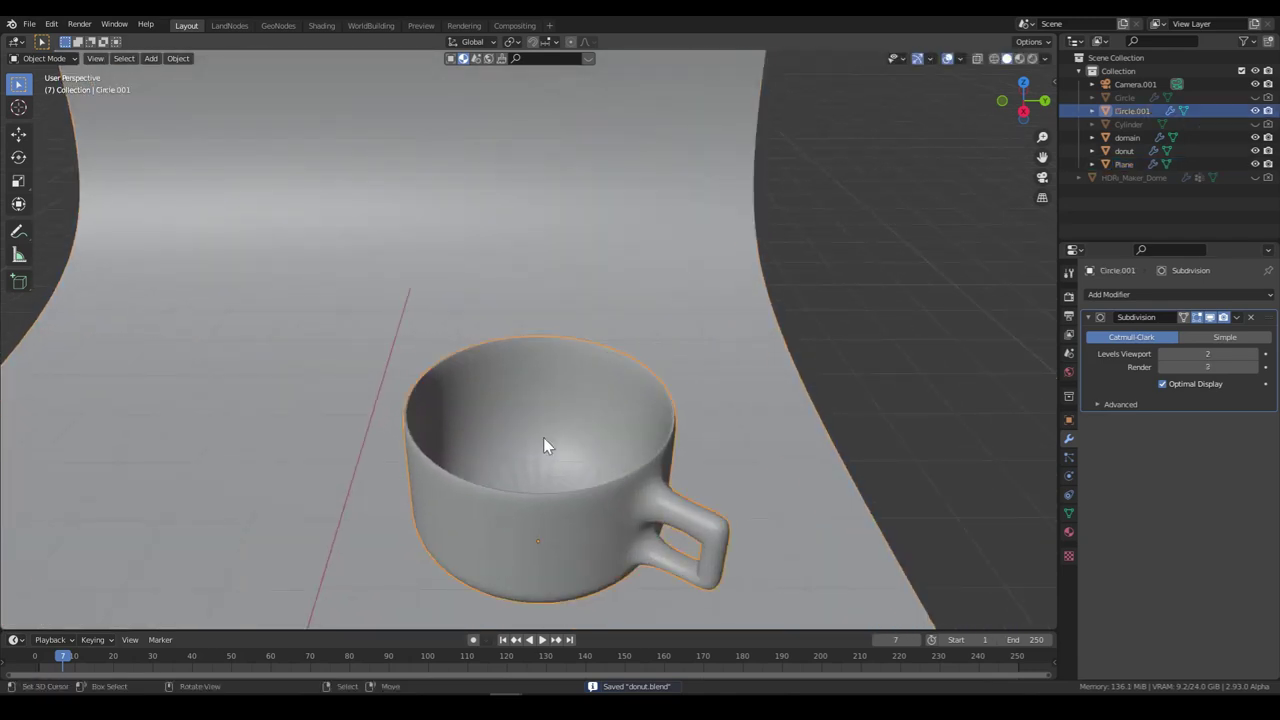
pyautogui.press('Tab')
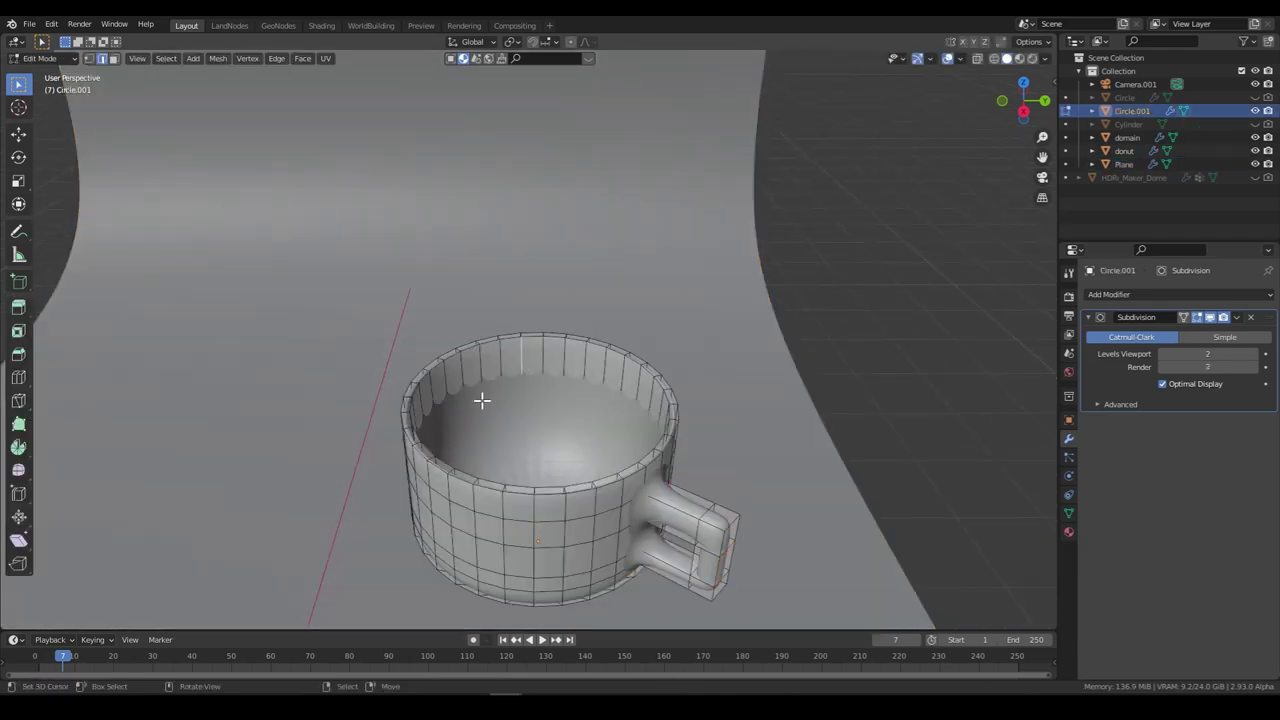
pyautogui.hotkey('ctrl', 'r')
pyautogui.click(470, 390)
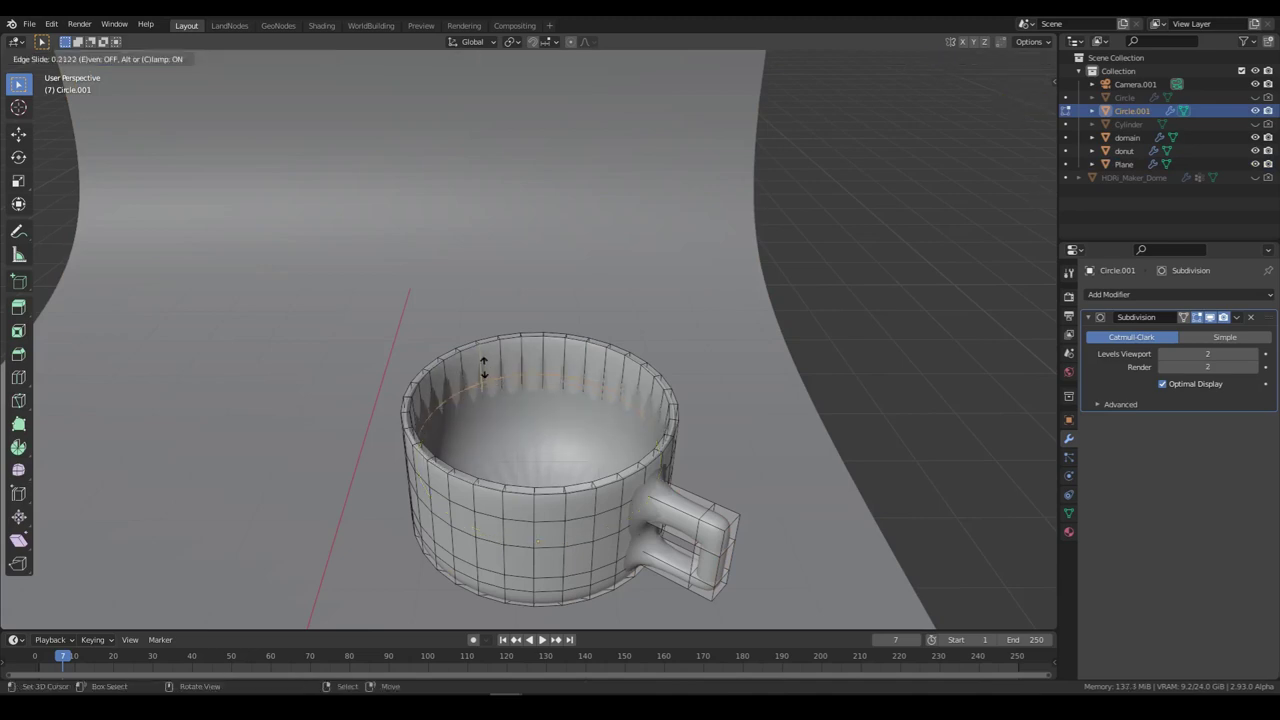
pyautogui.click(484, 355)
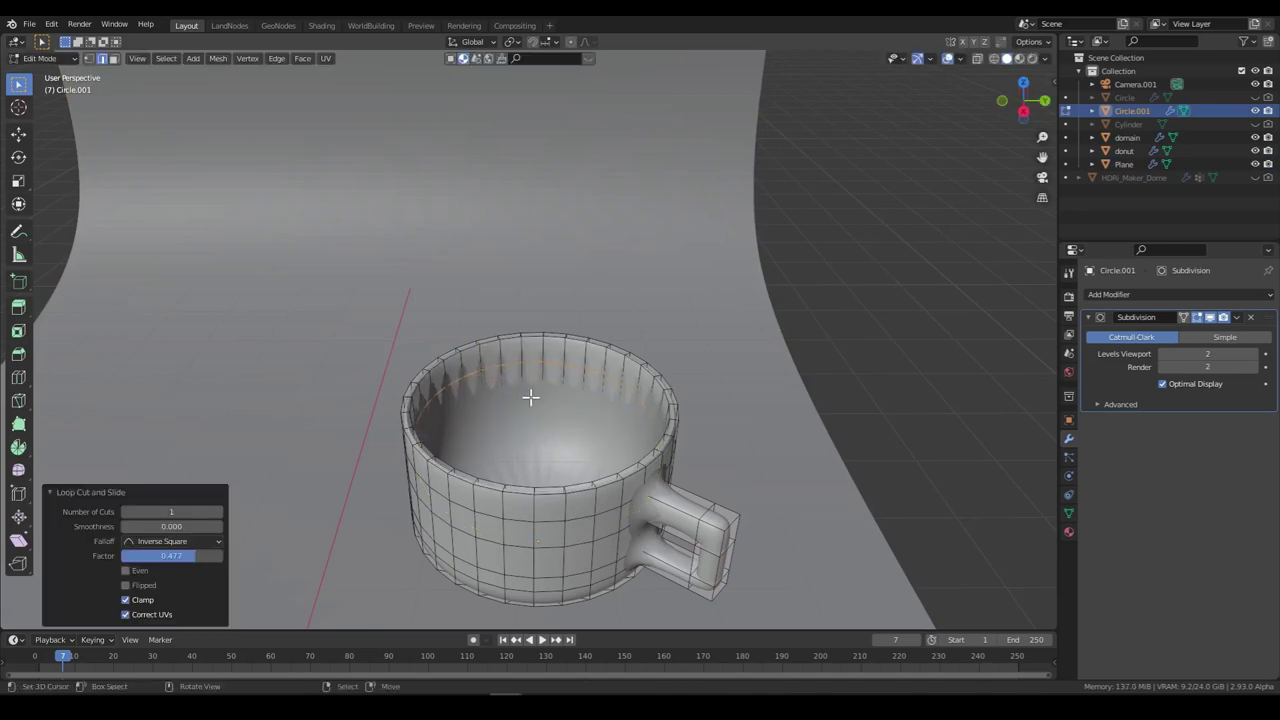
# Step: Extrude and scale the inner faces inward, collapsing them to zero into a flat coffee disc
pyautogui.press('e')
pyautogui.press('s')
pyautogui.click(586, 443)
pyautogui.press('e')
pyautogui.rightClick(556, 430)
pyautogui.press('s')
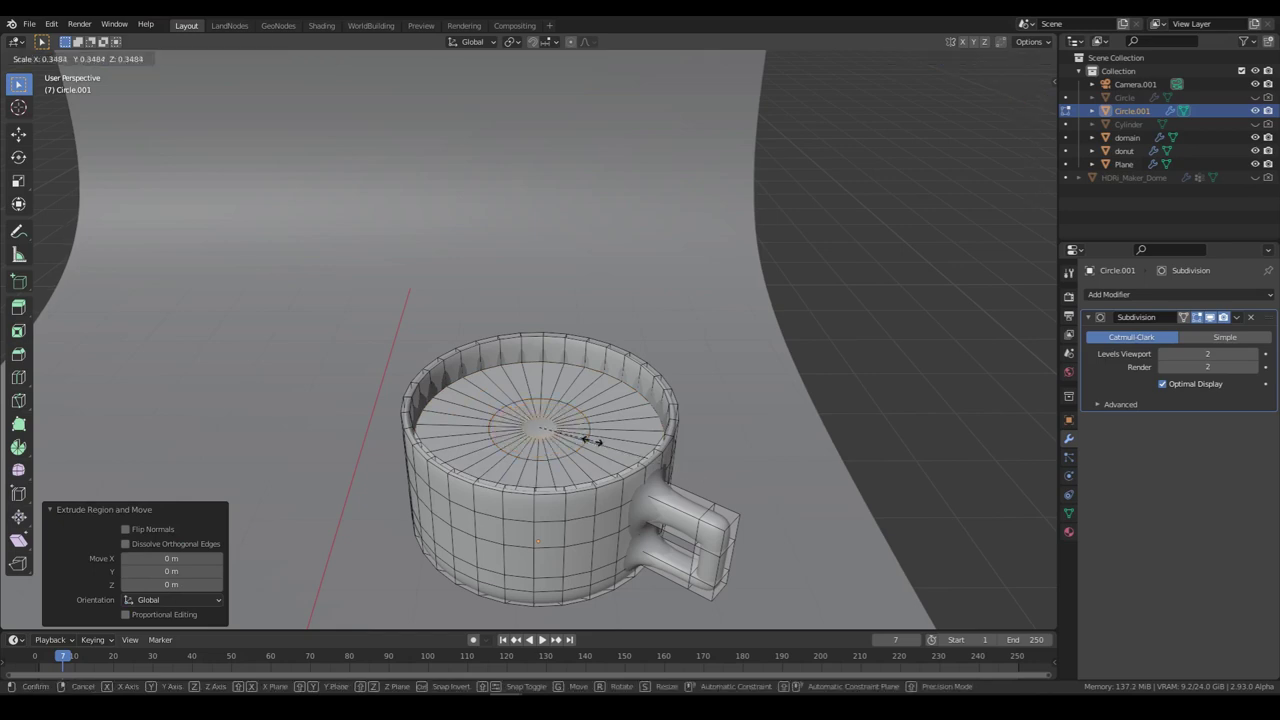
pyautogui.click(595, 440)
pyautogui.press('s')
pyautogui.press('0')
pyautogui.press('Return')
# Step: Add two material slots to the cup and select the inner coffee disc
pyautogui.click(1068, 531)
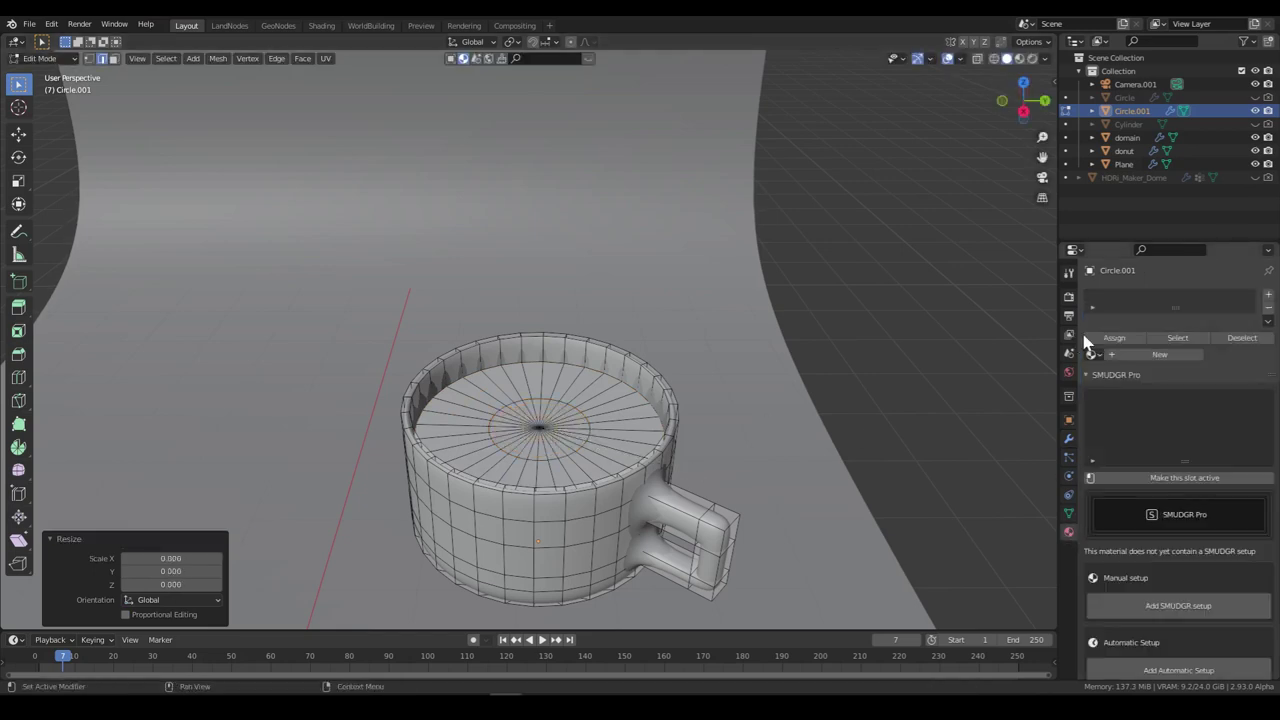
pyautogui.click(1267, 296)
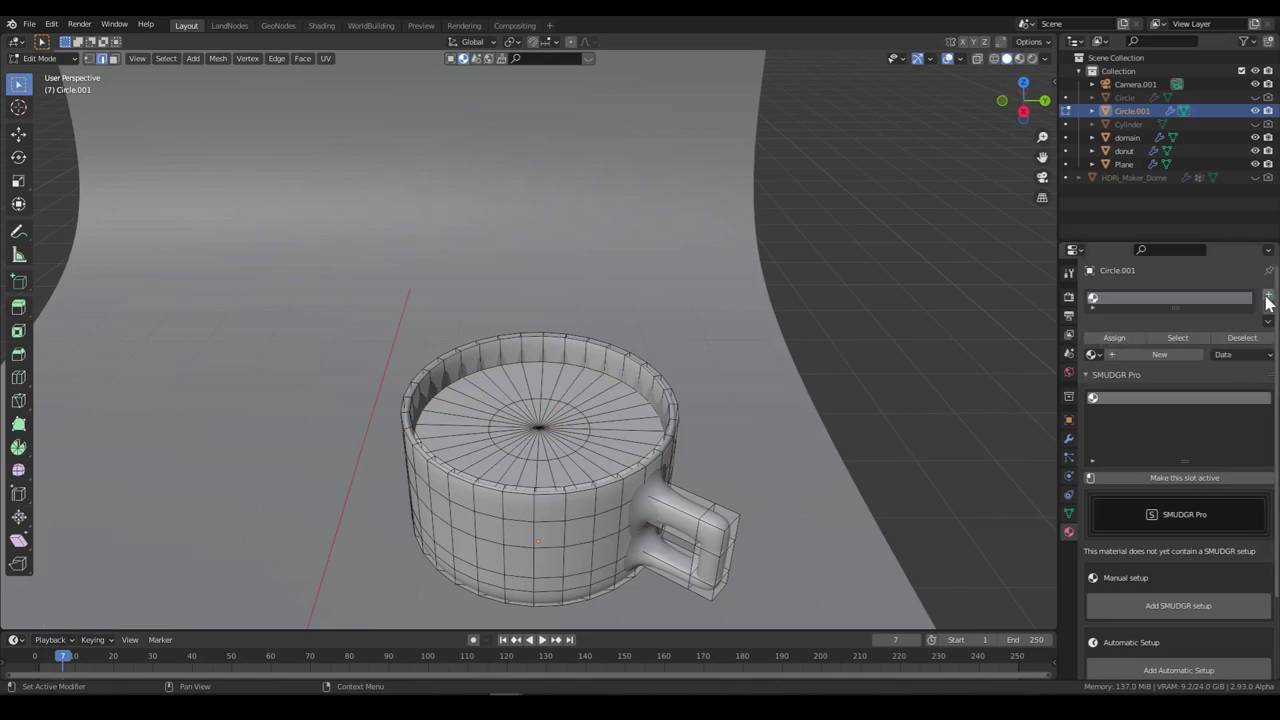
pyautogui.click(1267, 296)
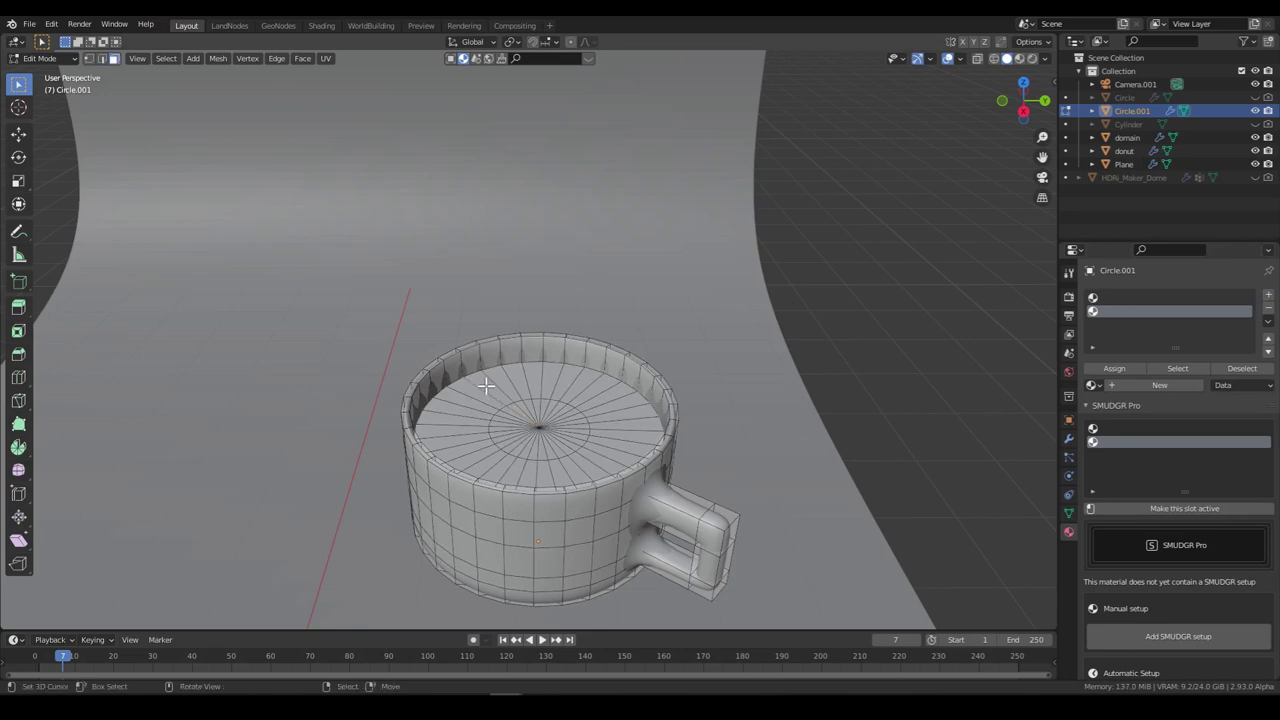
pyautogui.keyDown('alt'); pyautogui.click(516, 415); pyautogui.keyUp('alt')
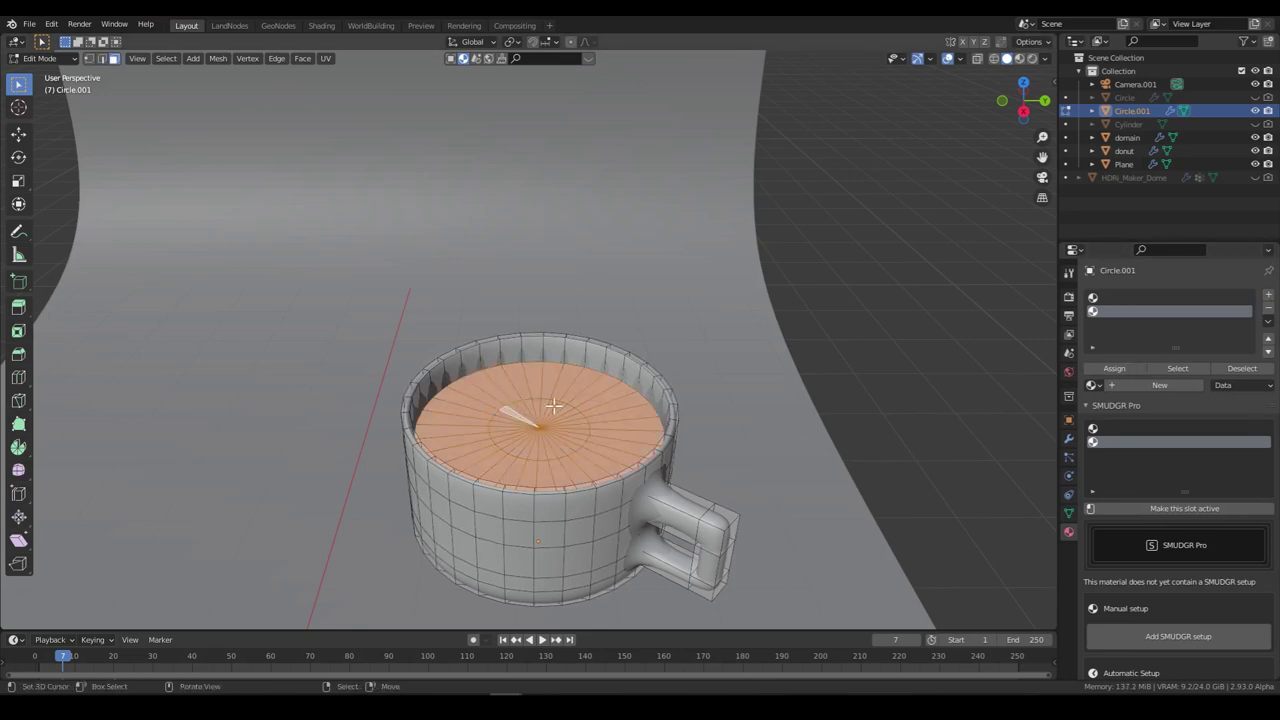
pyautogui.press('Tab')
# Step: Create Material.004 for the cup and raise its Specular to 1.0
pyautogui.click(1165, 368)
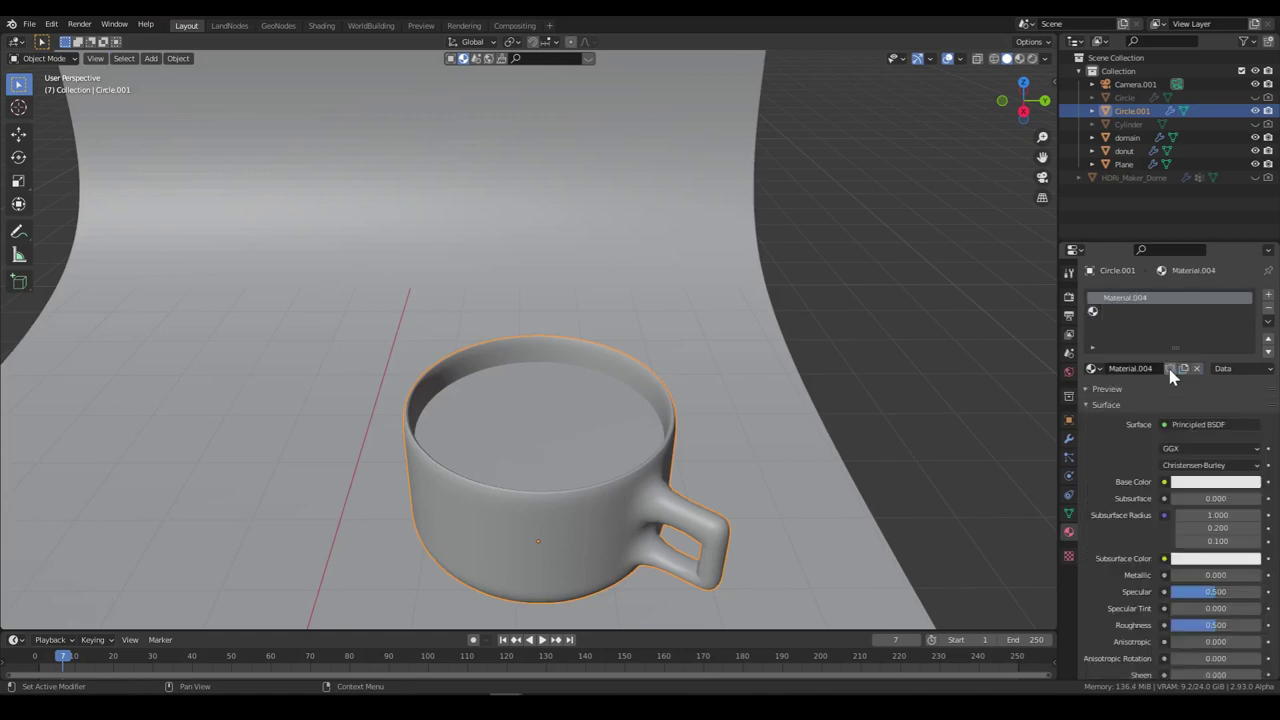
pyautogui.scroll(-4, 1160, 500)
pyautogui.scroll(-1, 1152, 530)
pyautogui.moveTo(1198, 460); pyautogui.dragTo(1182, 492)
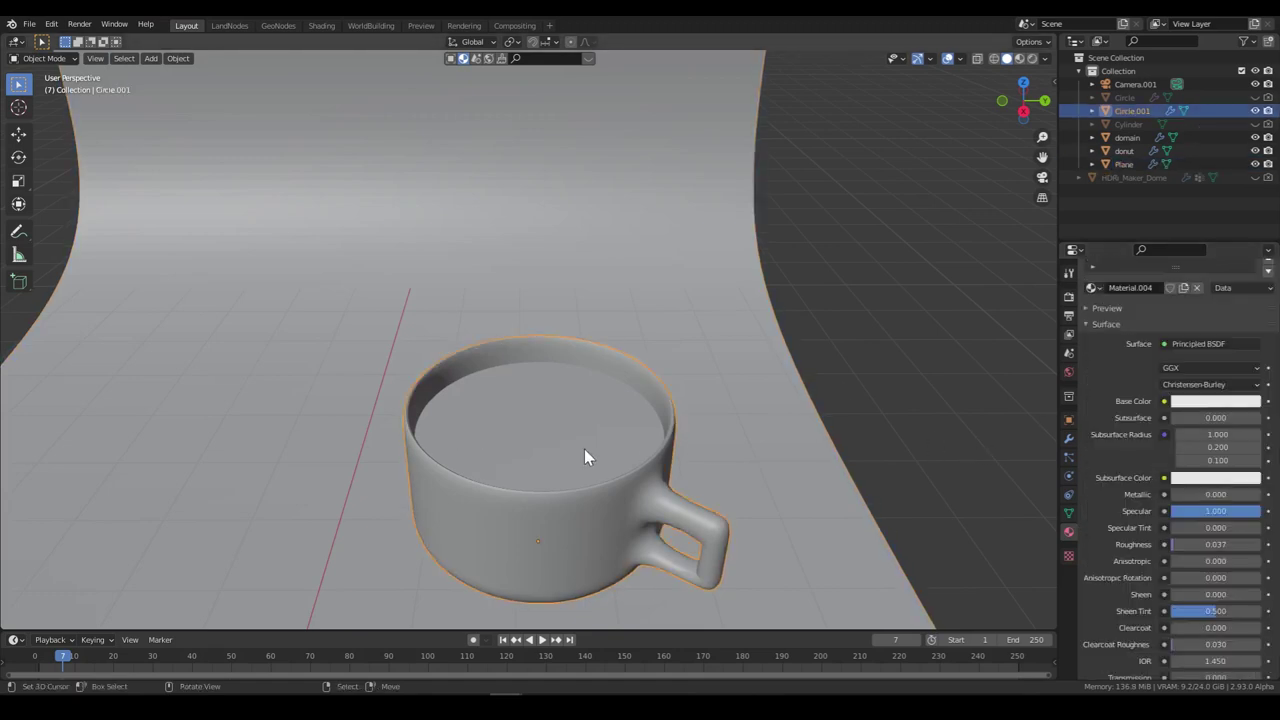
pyautogui.scroll(3, 1104, 335)
# Step: In the second slot, make Material.005 near-black brown with Transmission 0.169 and Roughness 0
pyautogui.click(1152, 312)
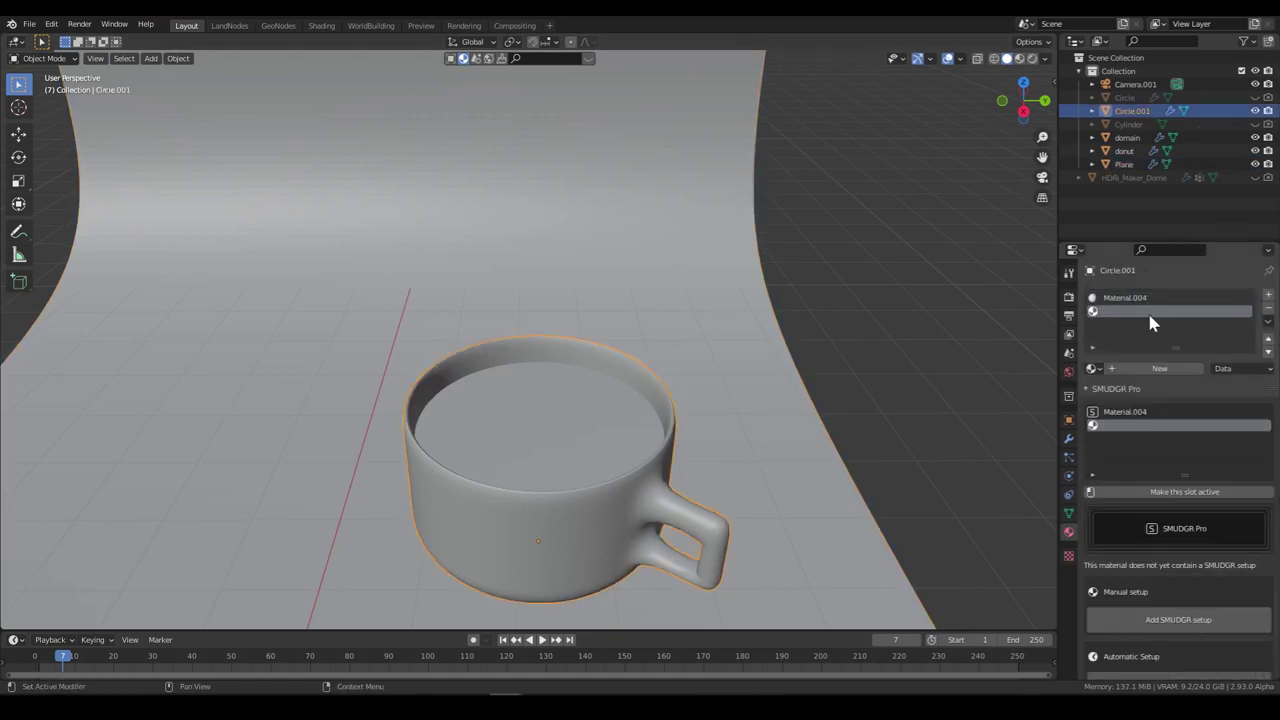
pyautogui.click(1155, 369)
pyautogui.click(1200, 483)
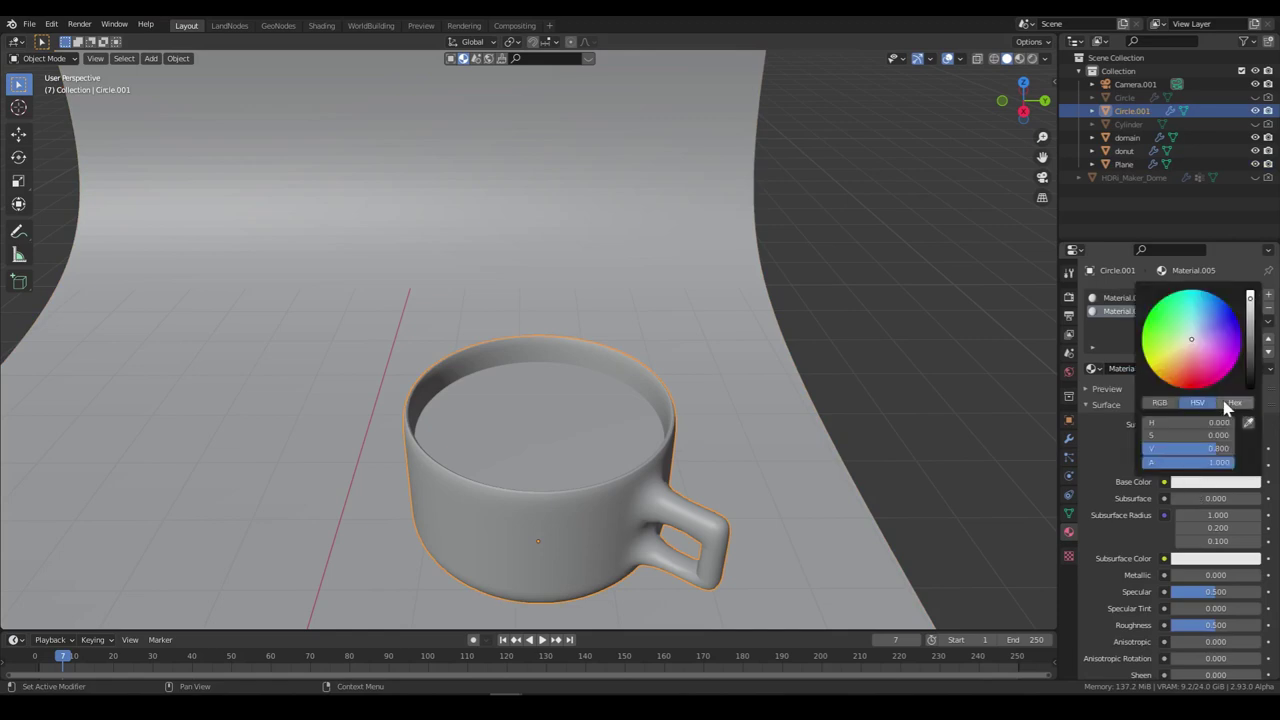
pyautogui.moveTo(1200, 371); pyautogui.dragTo(1176, 386)
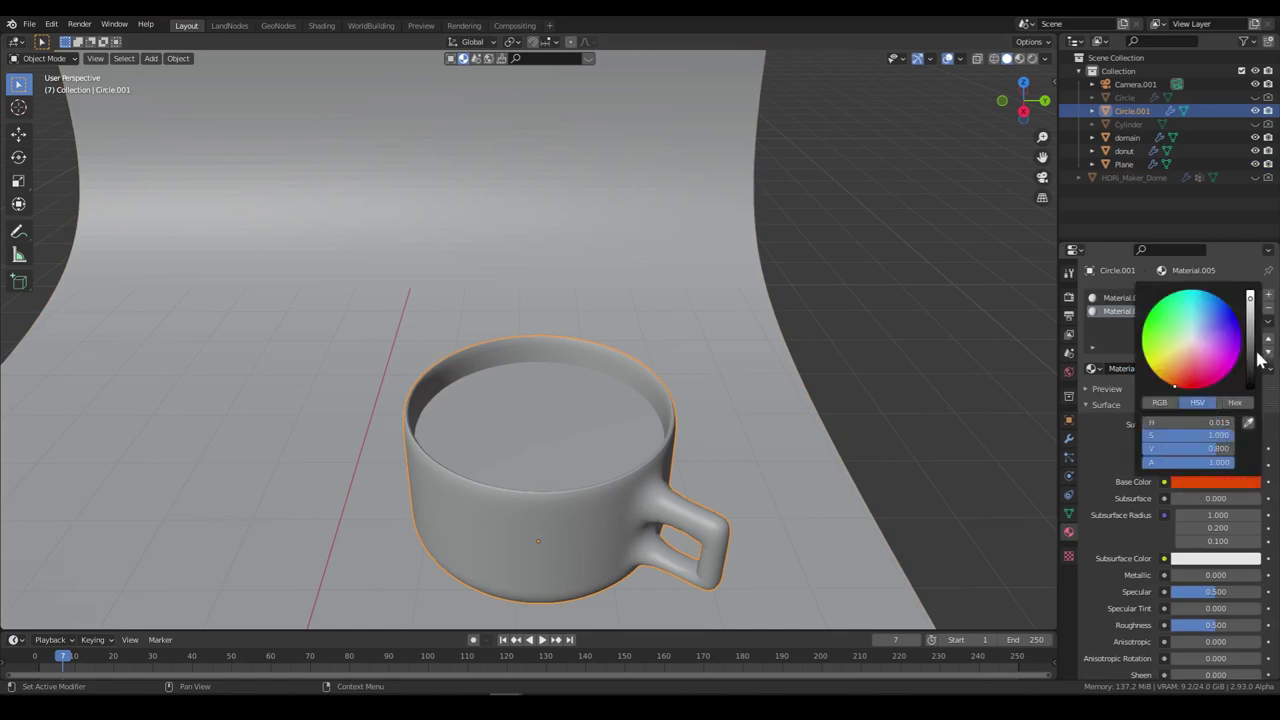
pyautogui.moveTo(1258, 357); pyautogui.dragTo(1250, 384)
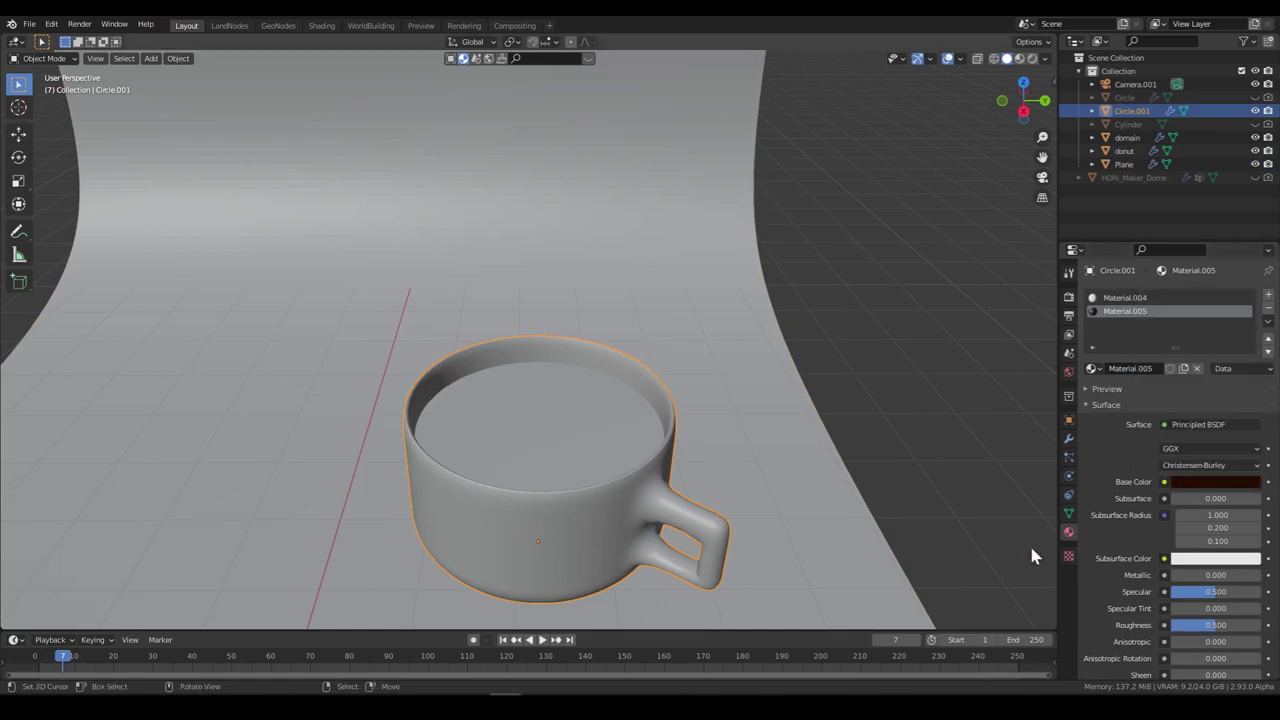
pyautogui.scroll(-5, 1115, 540)
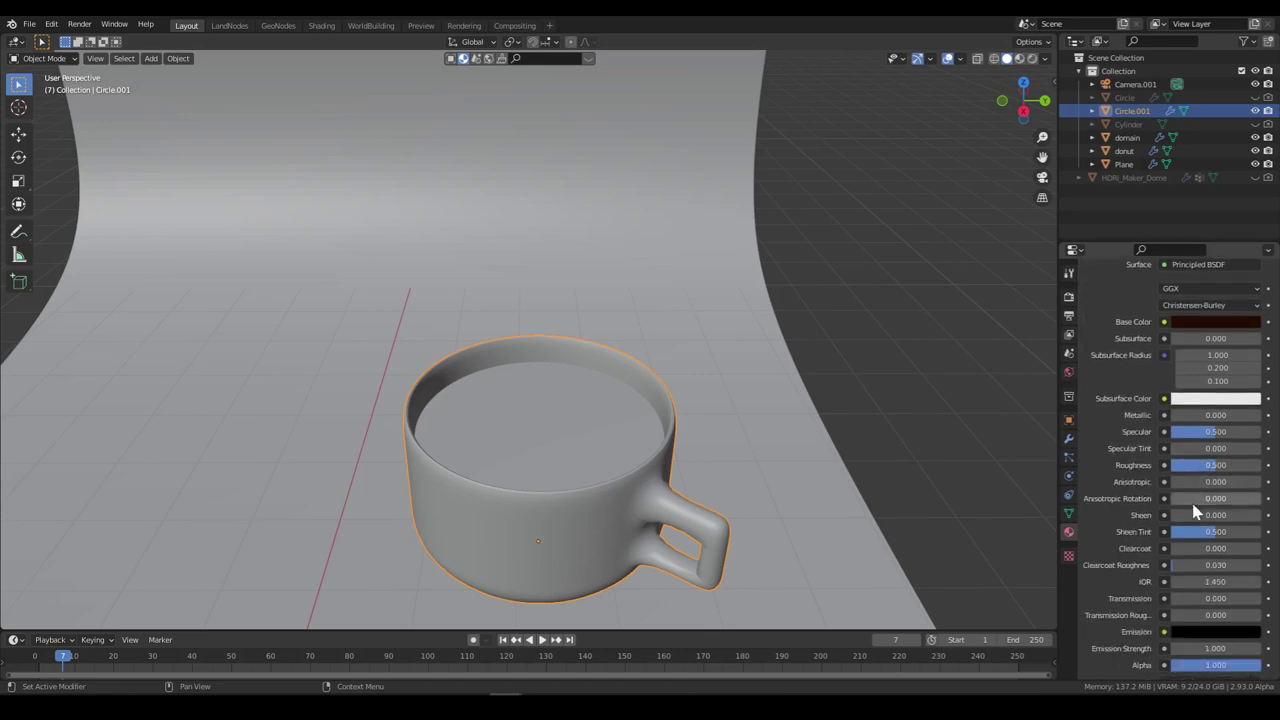
pyautogui.scroll(-3, 1200, 535)
pyautogui.moveTo(1203, 524); pyautogui.dragTo(1212, 524)
pyautogui.scroll(3, 1212, 488)
pyautogui.moveTo(1212, 466); pyautogui.dragTo(1262, 432)
# Step: View the scene through the camera and save donut.blend
pyautogui.press('KP_0')
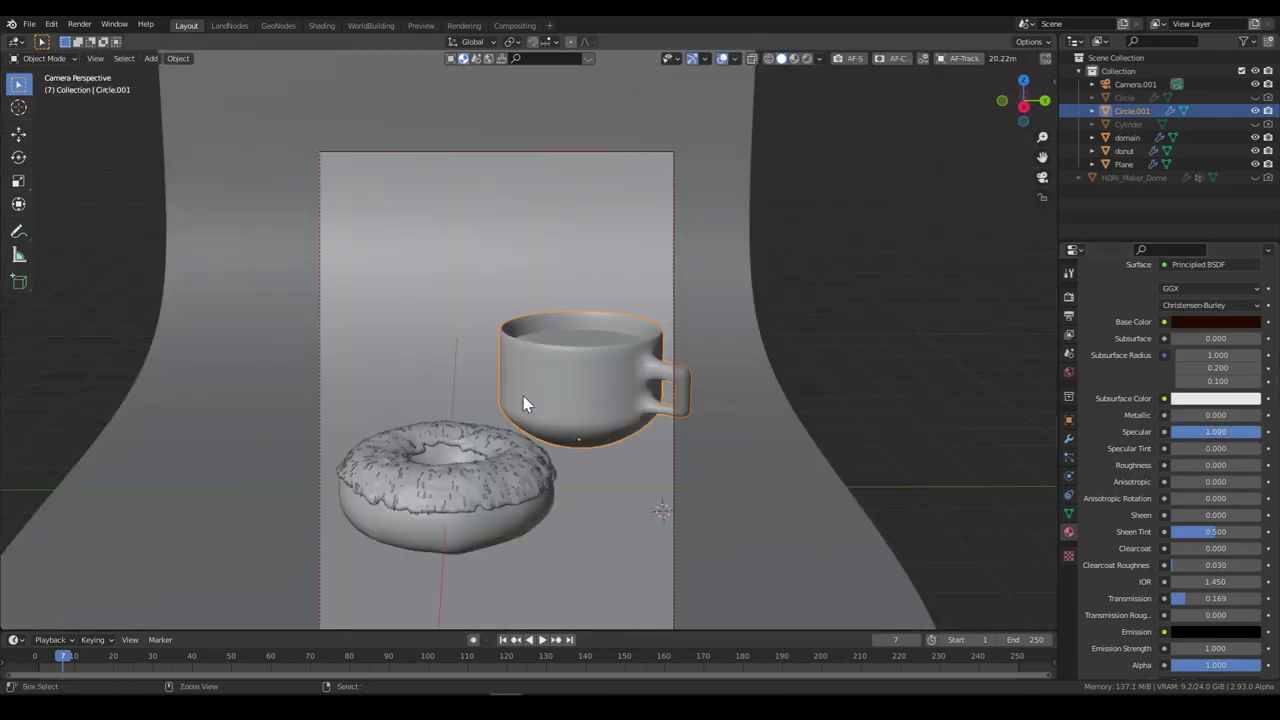
pyautogui.hotkey('ctrl', 's')
pyautogui.scroll(1, 698, 210)
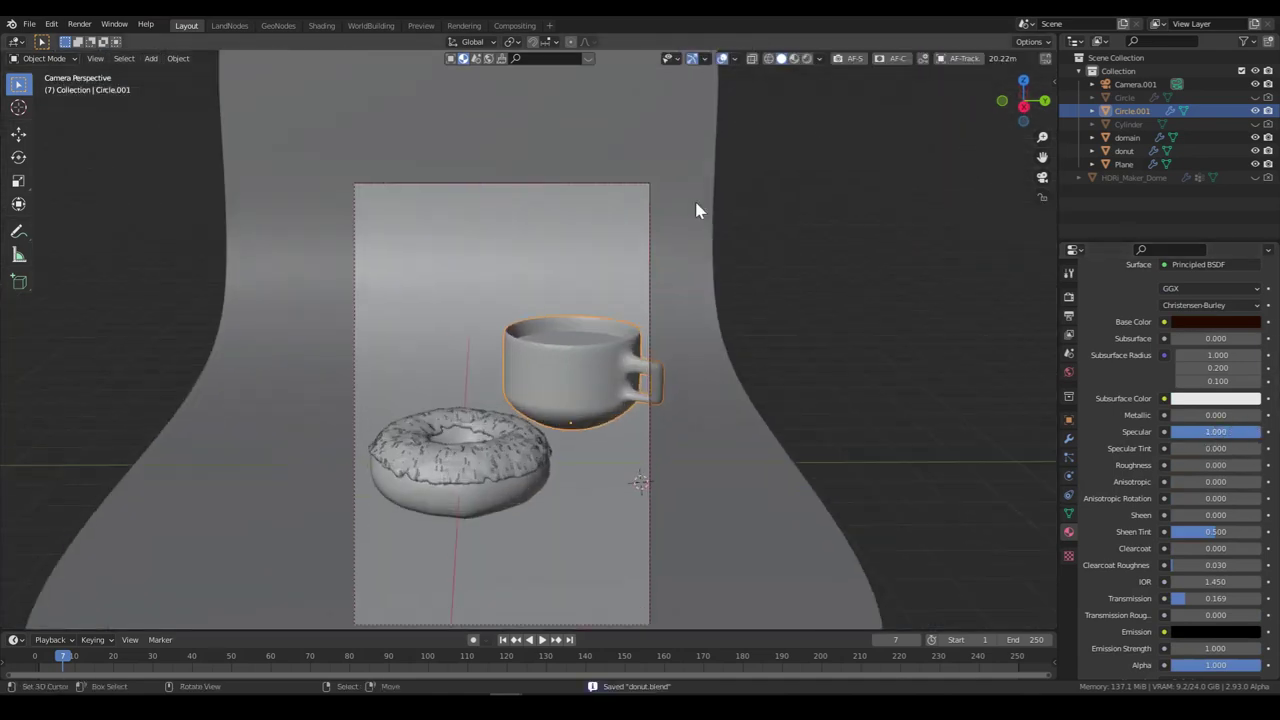
# Step: Preview in Rendered shading from the camera view and raise Camera.001's depth-of-field F-Stop to 0.5
pyautogui.click(807, 58)
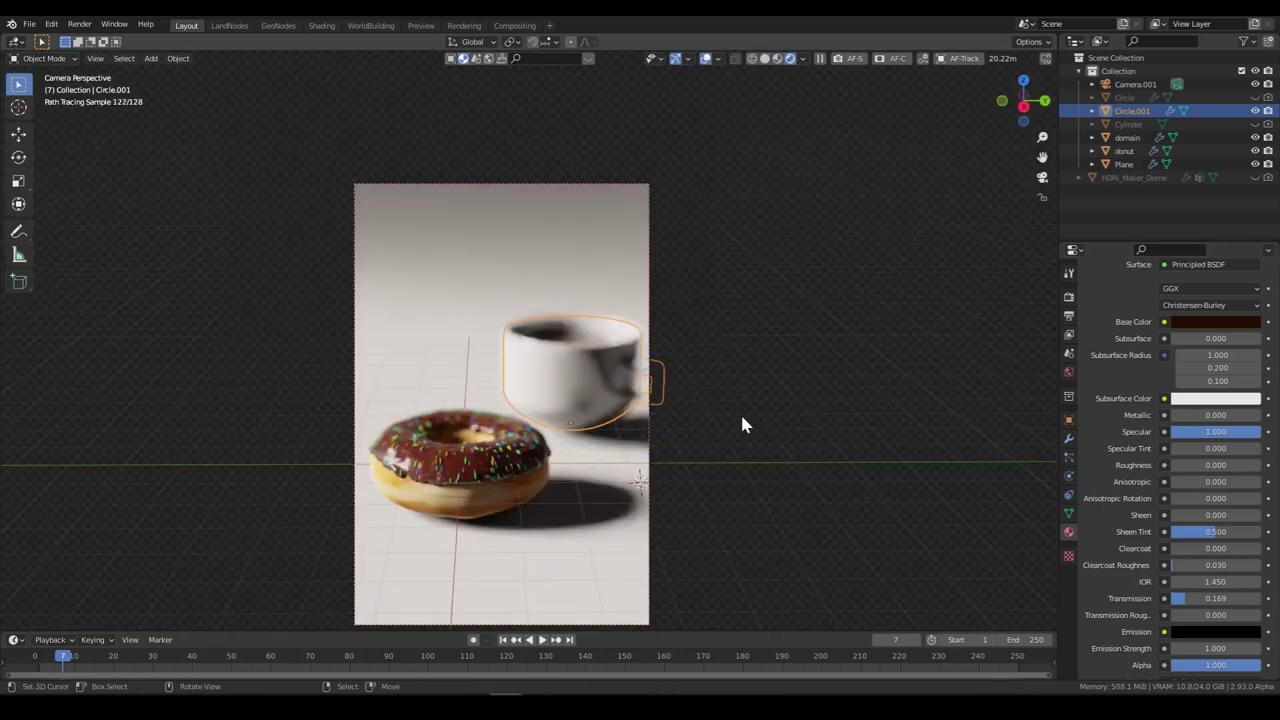
pyautogui.moveTo(727, 355); pyautogui.dragTo(664, 321, button='middle')
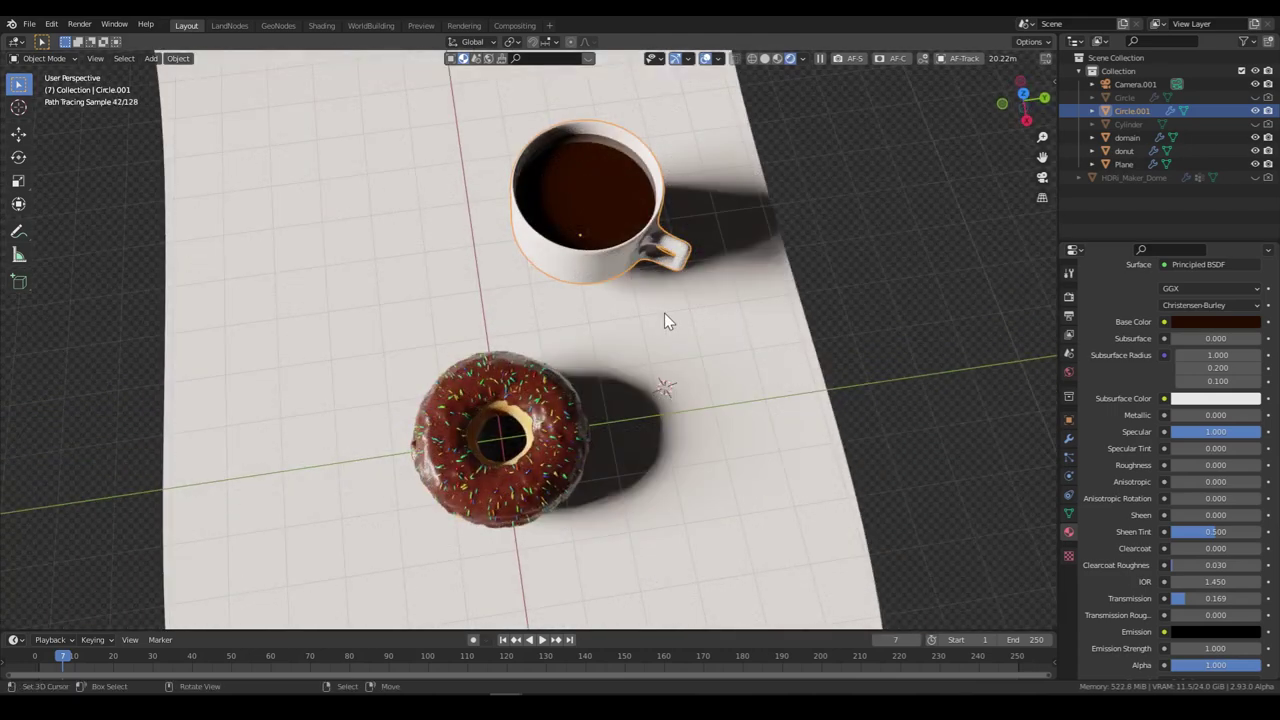
pyautogui.press('KP_0')
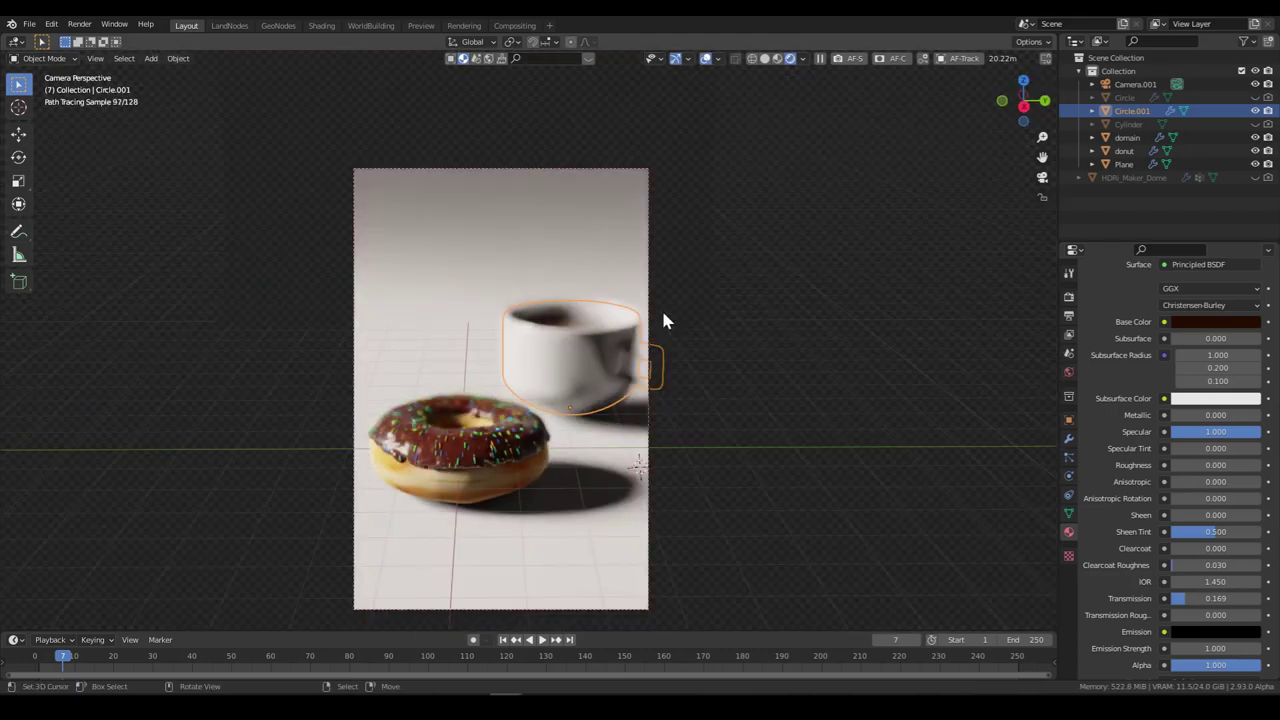
pyautogui.click(1132, 84)
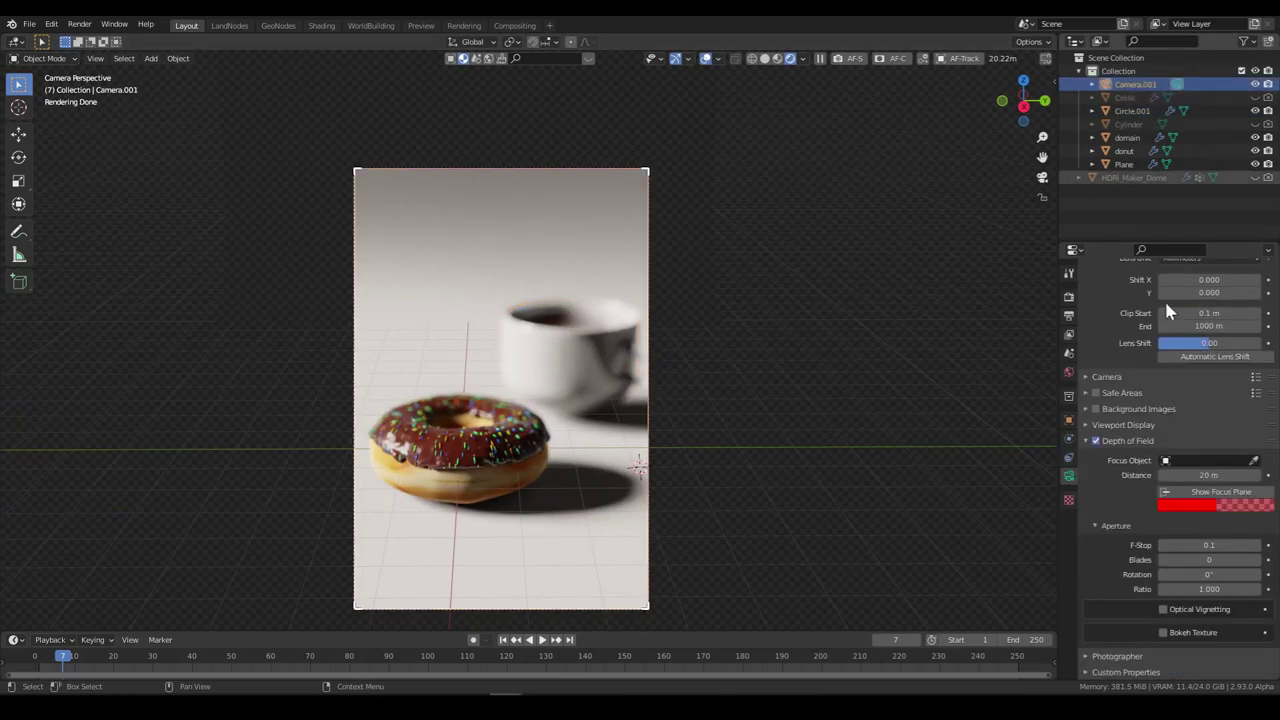
pyautogui.click(1260, 546)
pyautogui.click(1260, 546)
pyautogui.click(1260, 546)
pyautogui.click(1260, 546)
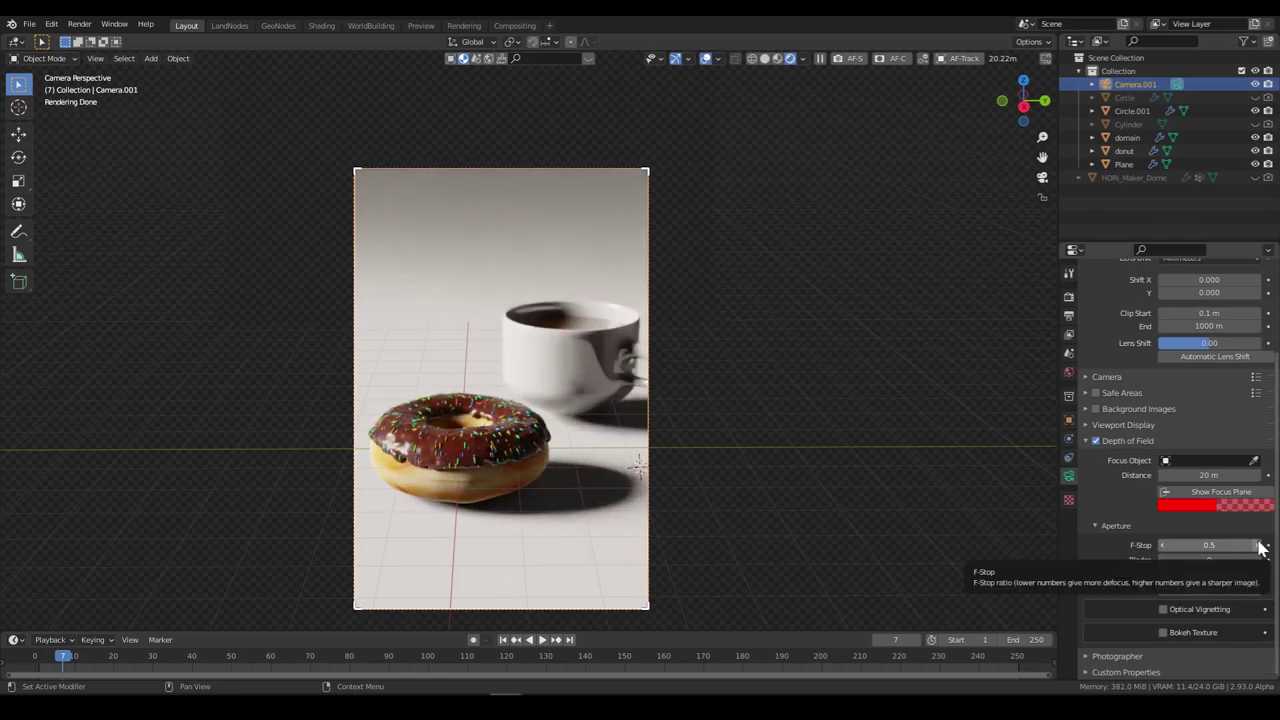
# Step: Move the coffee cup along the Y axis and keep it selected
pyautogui.press('g')
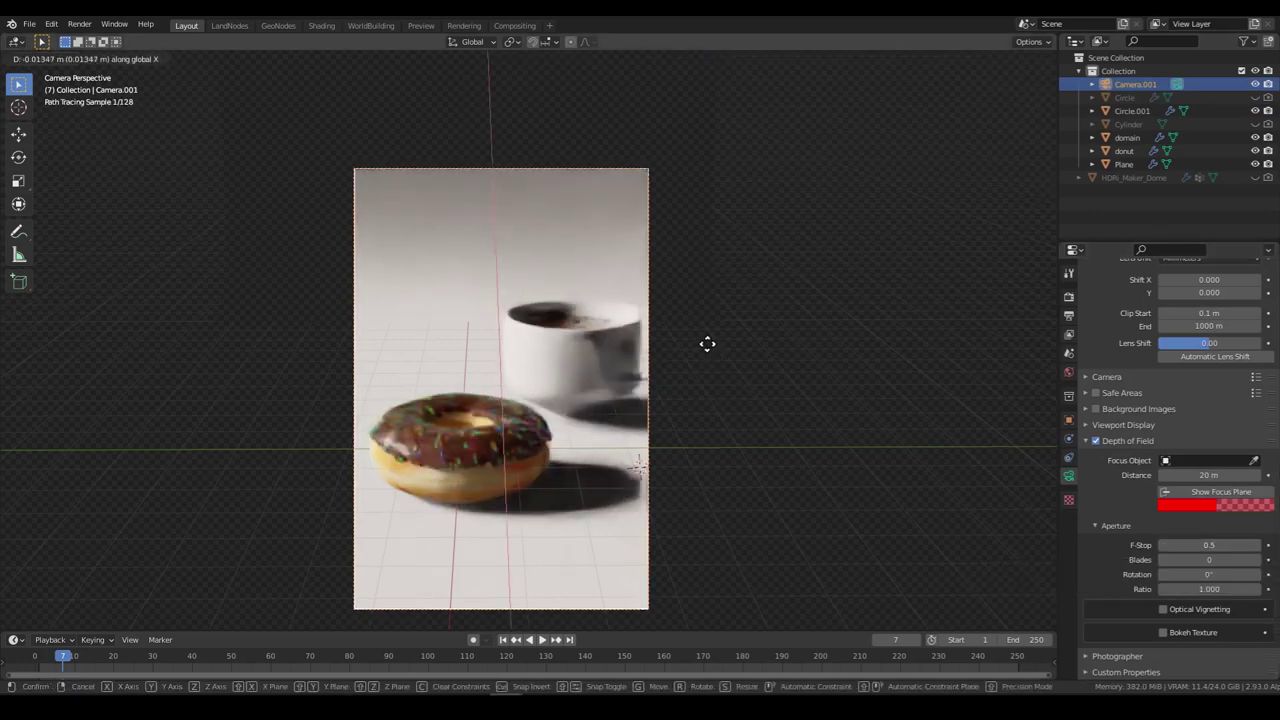
pyautogui.press('y')
pyautogui.rightClick(694, 350)
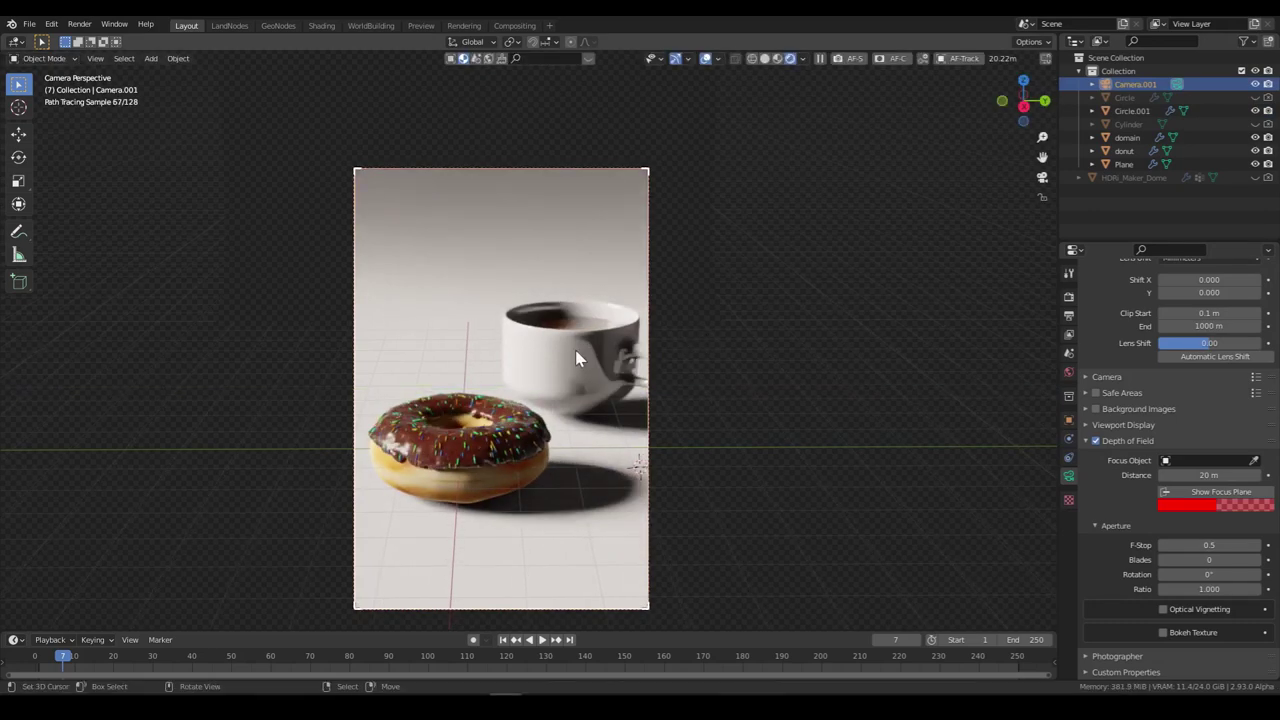
pyautogui.click(600, 355)
pyautogui.press('g')
pyautogui.press('y')
pyautogui.click(729, 374)
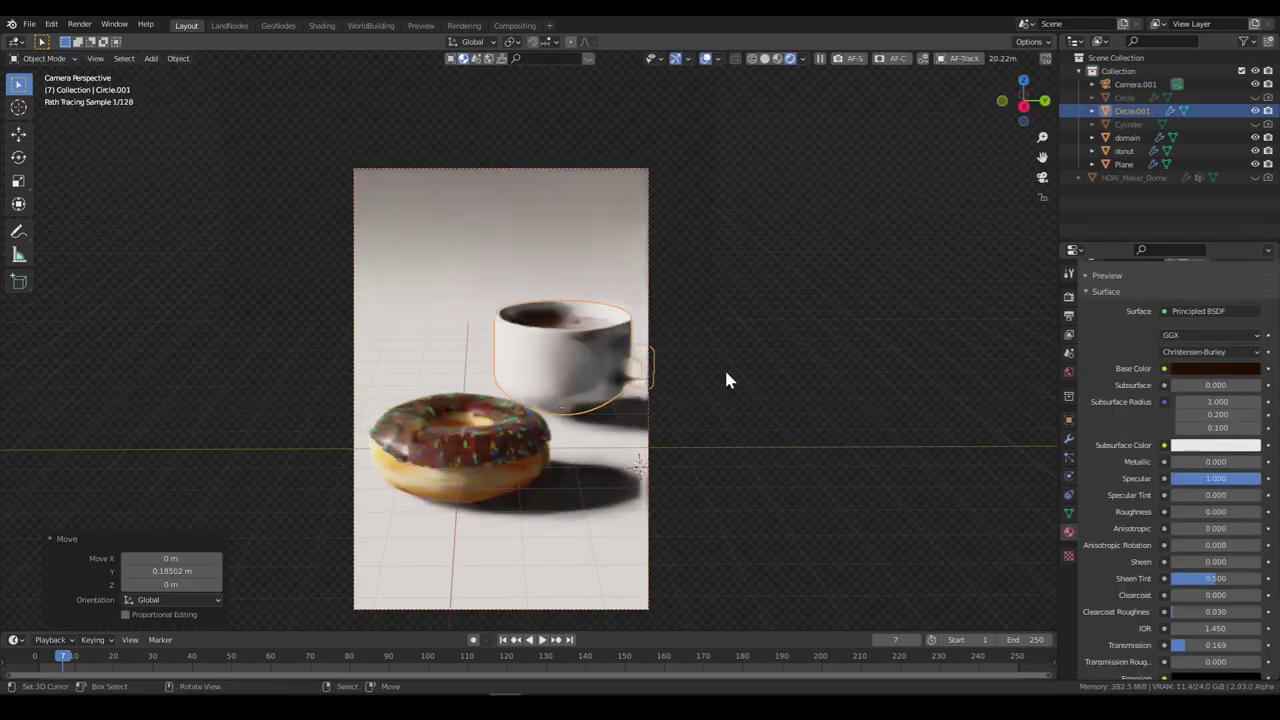
pyautogui.click(727, 377)
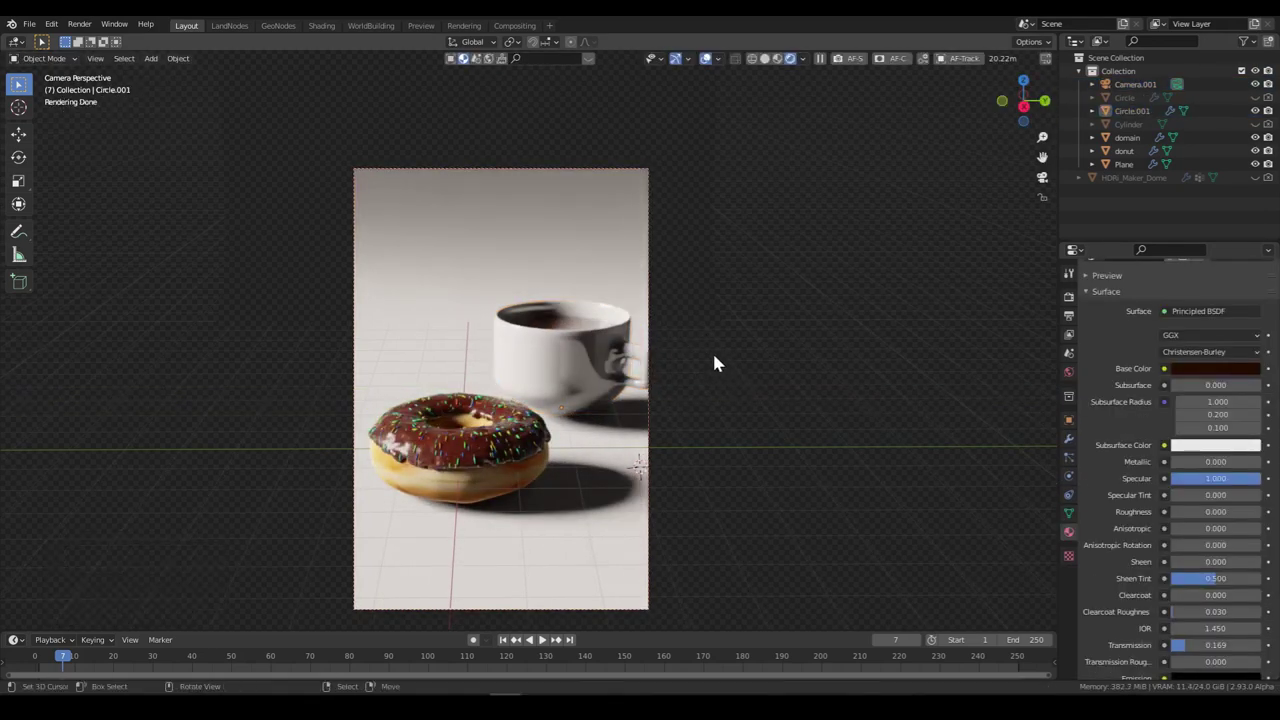
pyautogui.click(566, 348)
# Step: Set the cup's Material.004 roughness to 0.404
pyautogui.moveTo(1215, 511); pyautogui.dragTo(1255, 511)
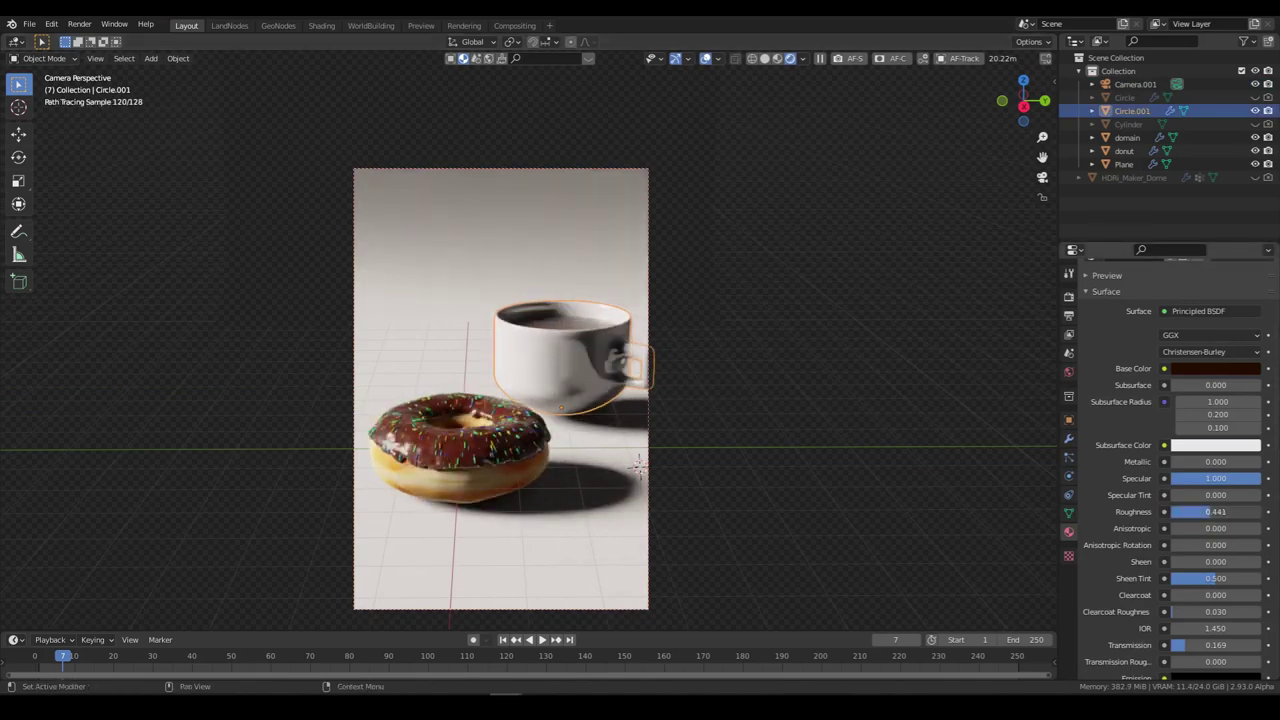
pyautogui.hotkey('ctrl', 'z')
pyautogui.scroll(4, 1141, 320)
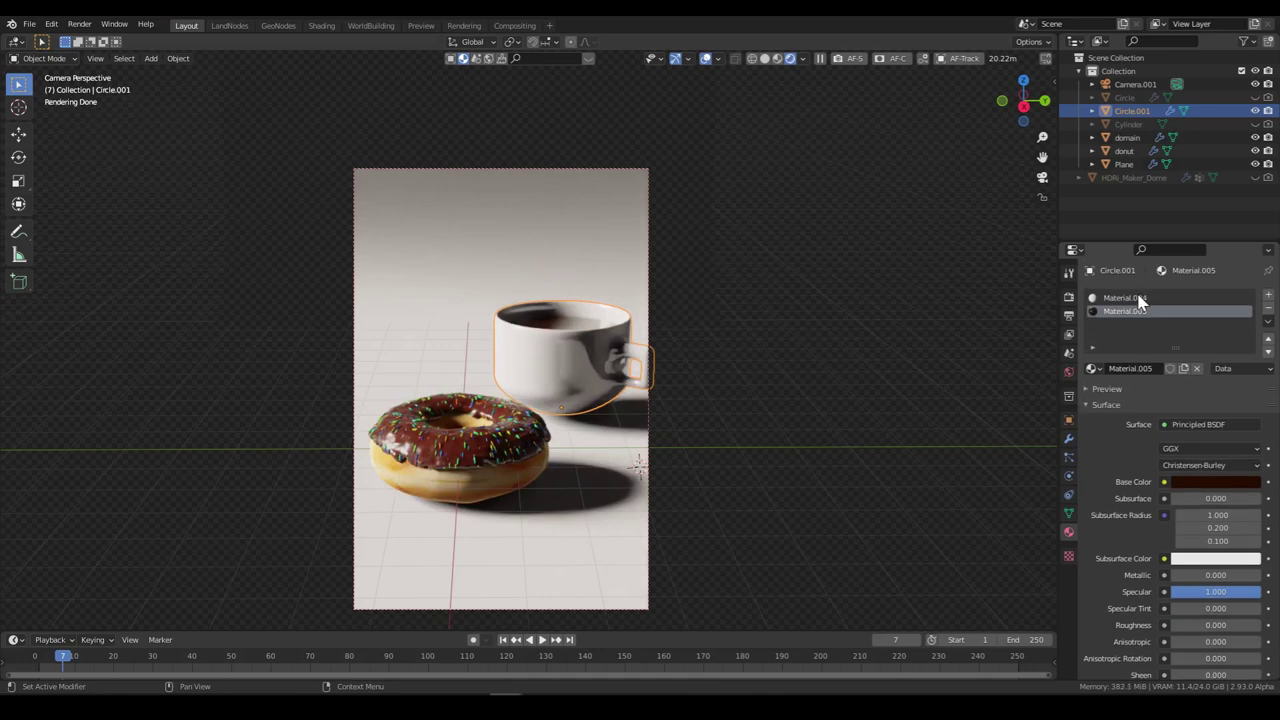
pyautogui.click(1137, 298)
pyautogui.scroll(-4, 1137, 320)
pyautogui.moveTo(1190, 491); pyautogui.dragTo(1234, 491)
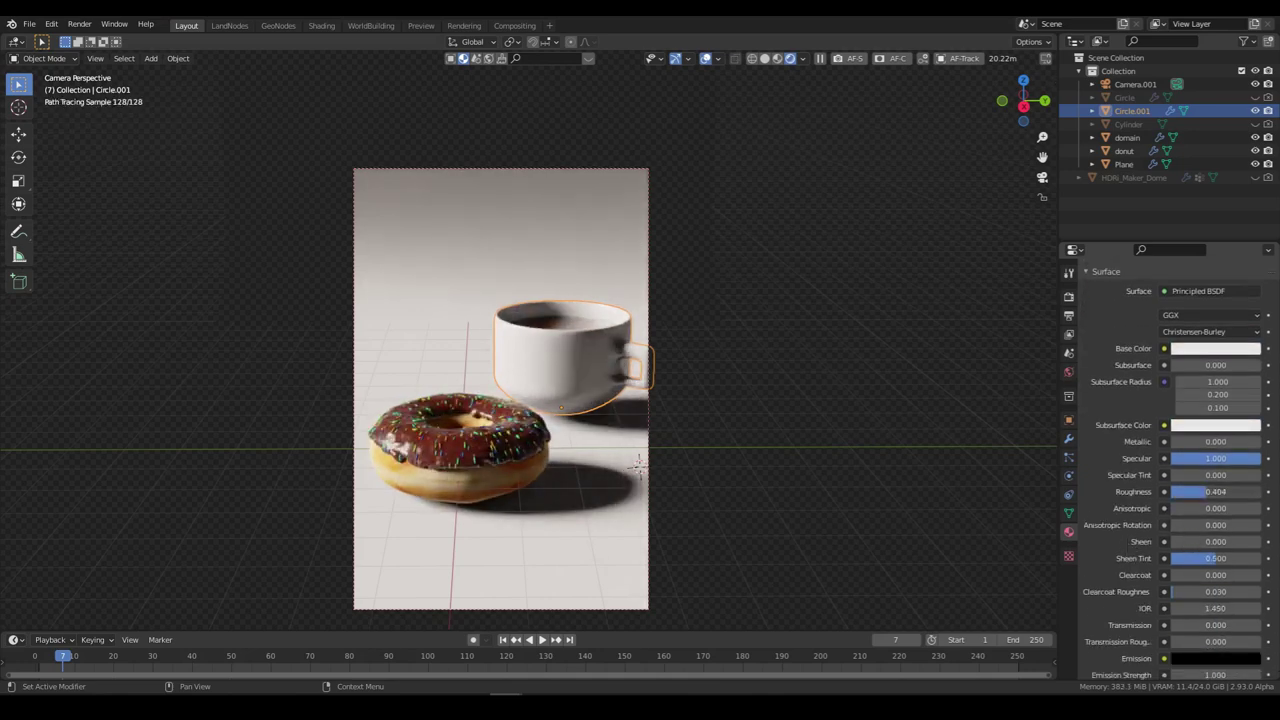
# Step: Save donut.blend, hide viewport overlays, and return to Solid shading
pyautogui.hotkey('ctrl', 's')
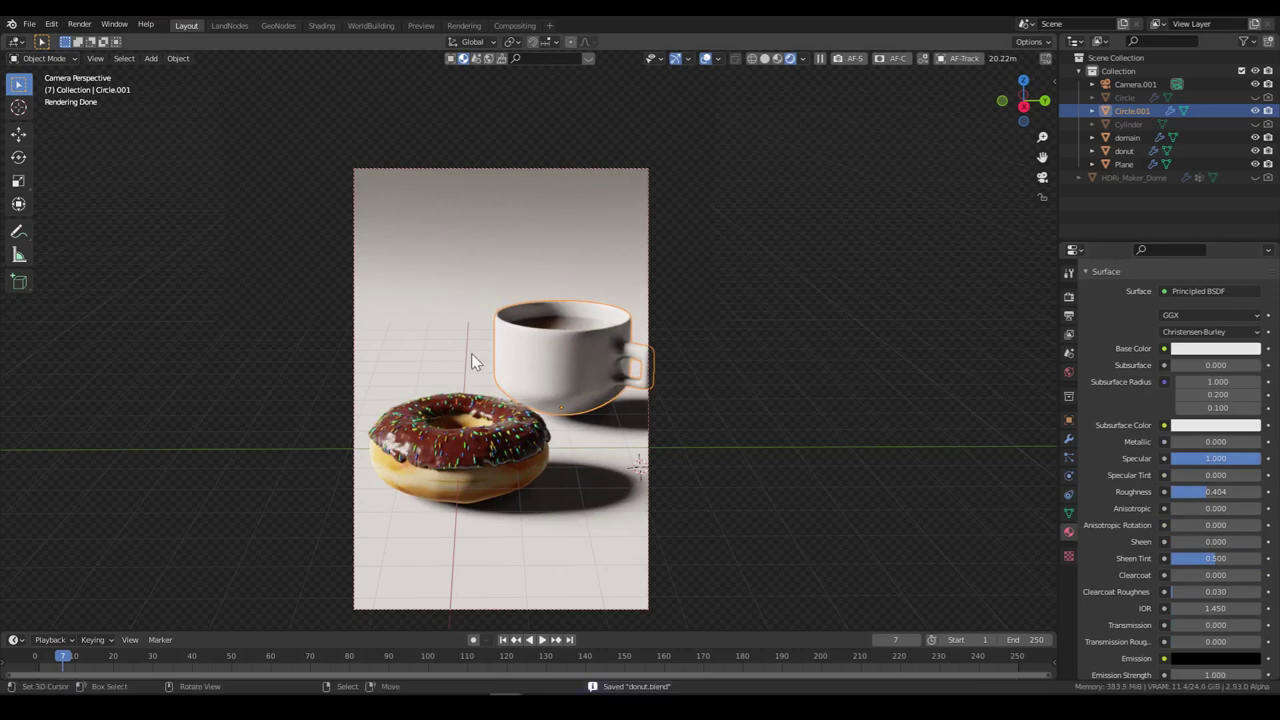
pyautogui.click(706, 59)
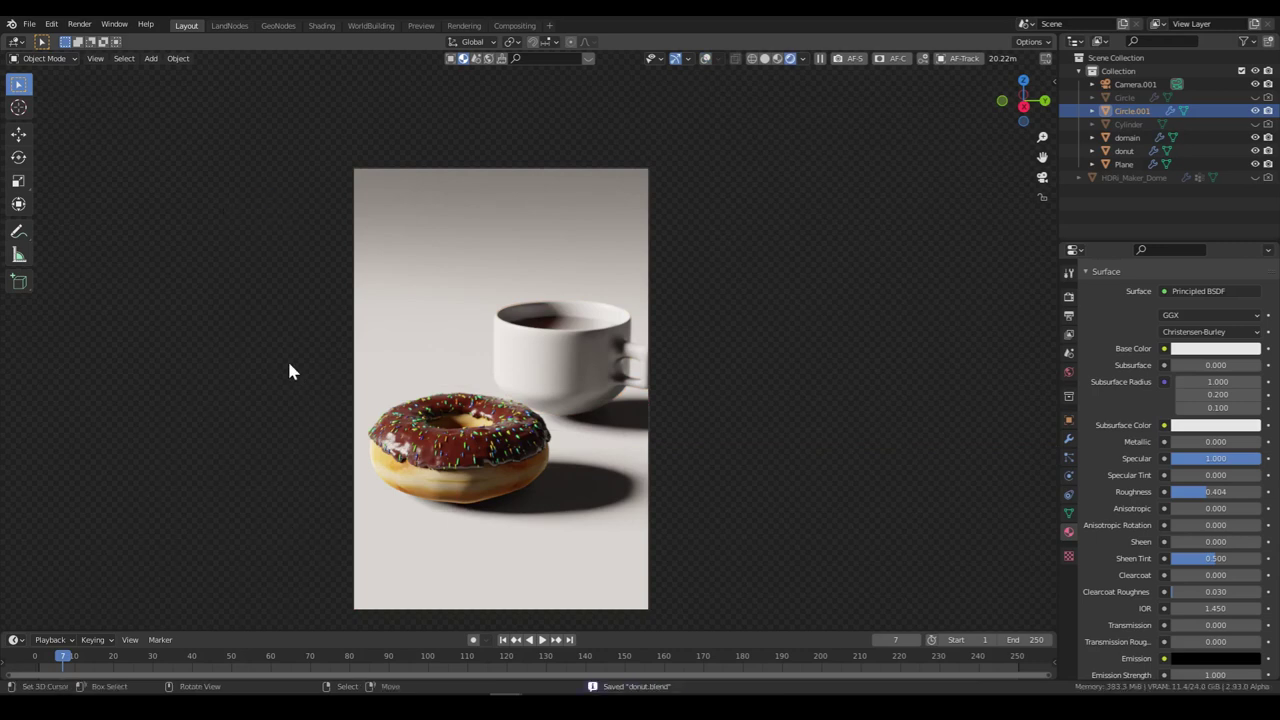
pyautogui.click(768, 58)
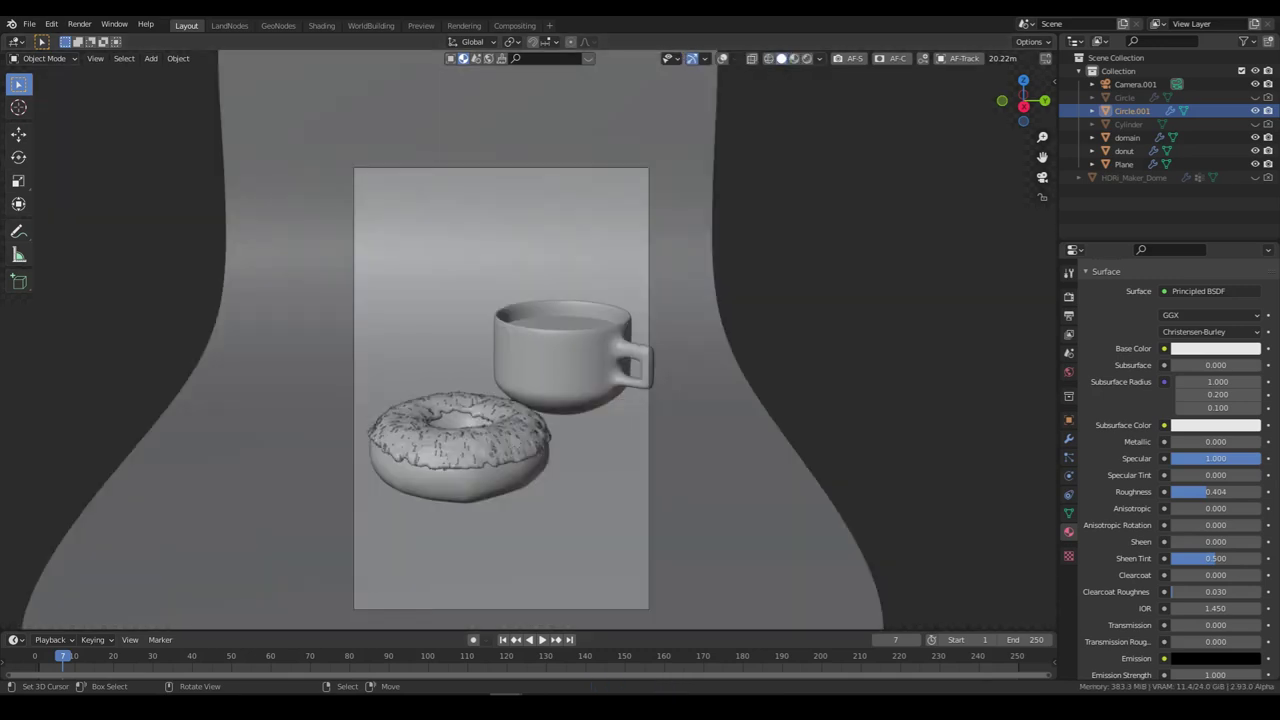